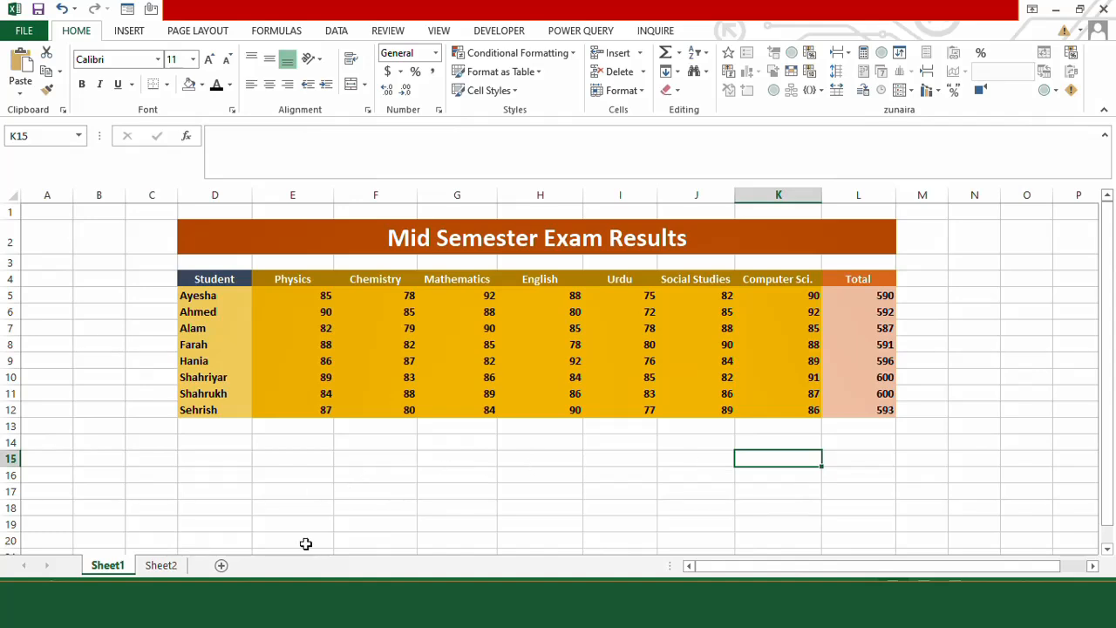
Look over the ranking layout on Sheet2, and enter =LARGE($L$5:$L$12,1) in cell K15 of Sheet1
{"action": "left_click", "coordinate": [162, 566]}
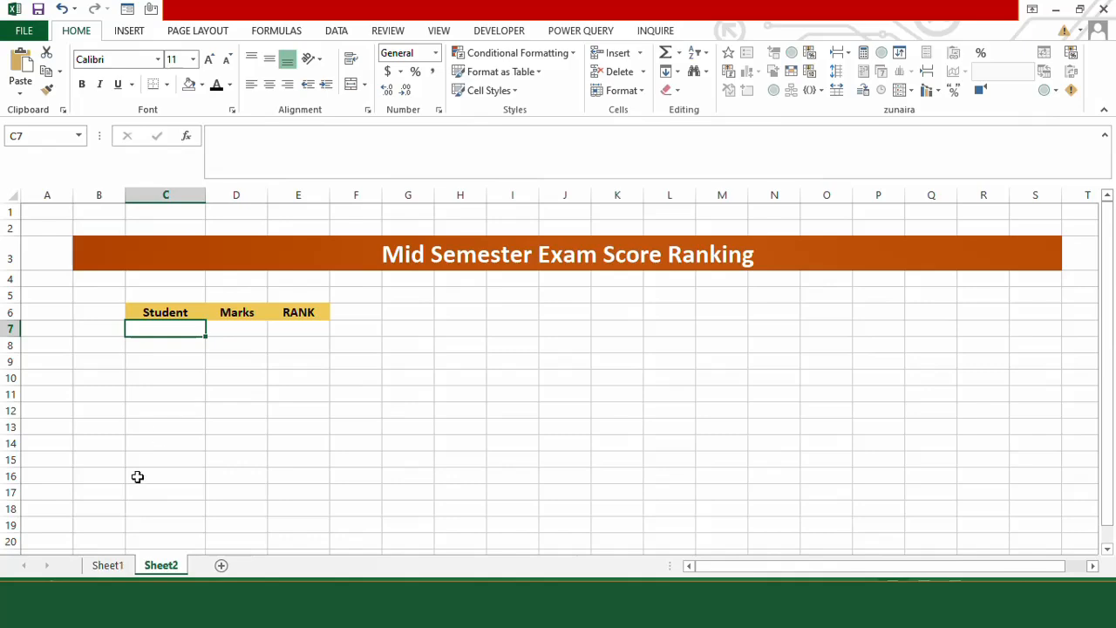
{"action": "left_click", "coordinate": [114, 565]}
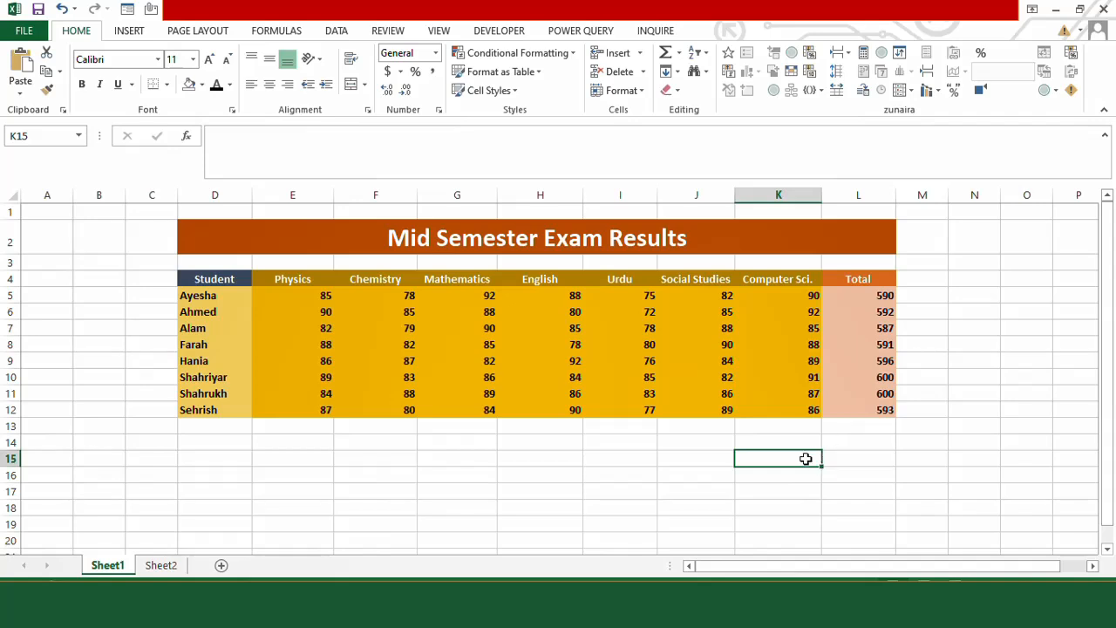
{"action": "type", "text": "=LARGE"}
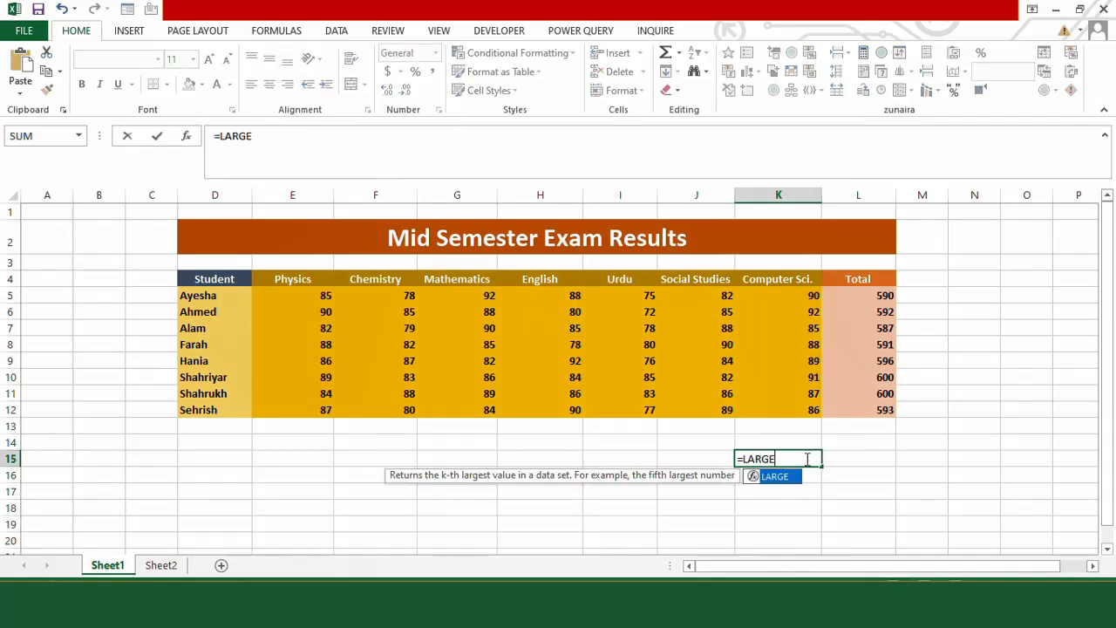
{"action": "type", "text": "("}
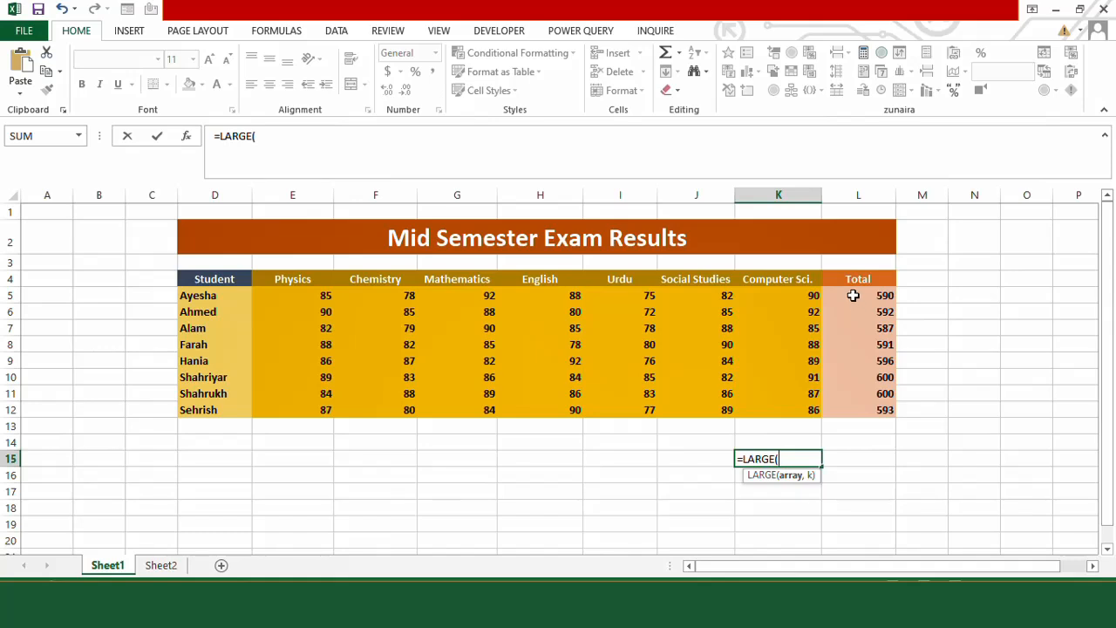
{"action": "left_click_drag", "start_coordinate": [853, 295], "coordinate": [838, 410]}
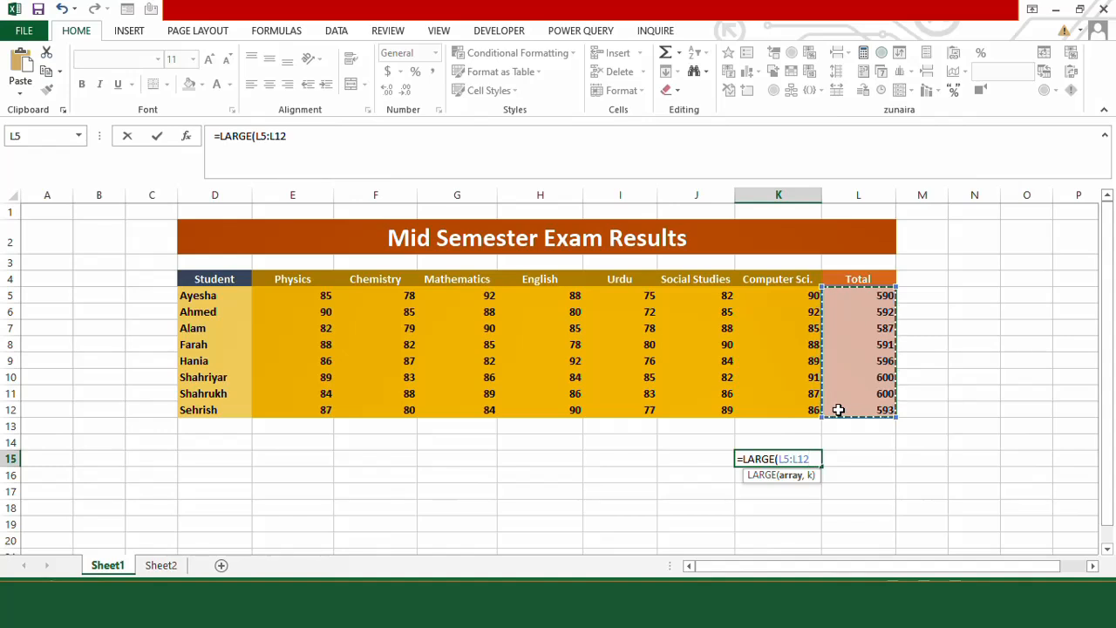
{"action": "key", "text": "F4"}
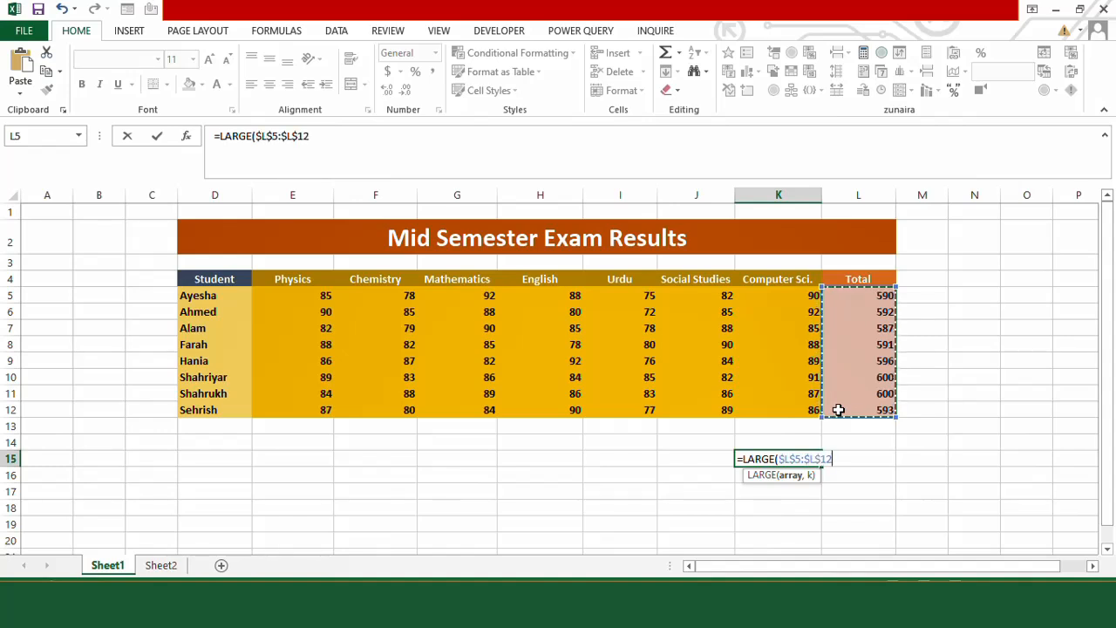
{"action": "type", "text": ","}
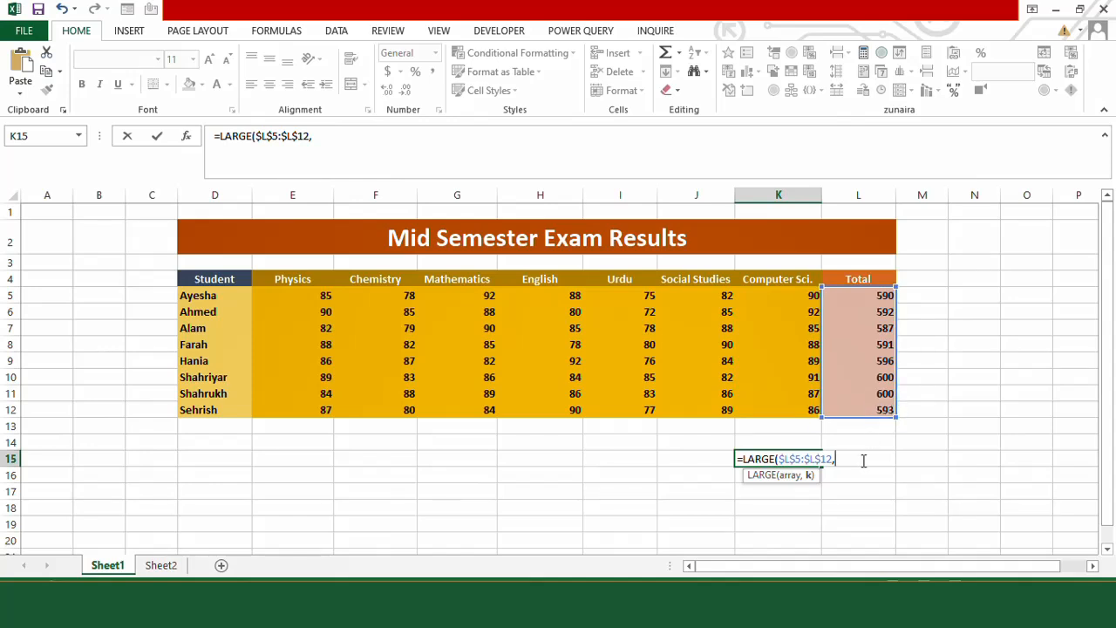
{"action": "type", "text": "1)"}
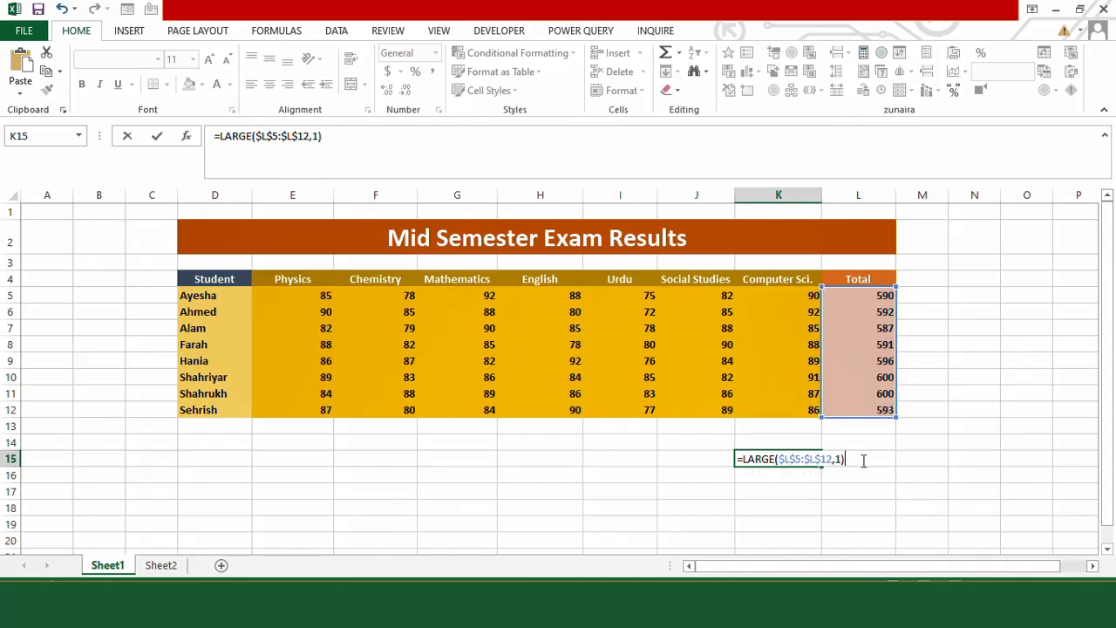
{"action": "key", "text": "Return"}
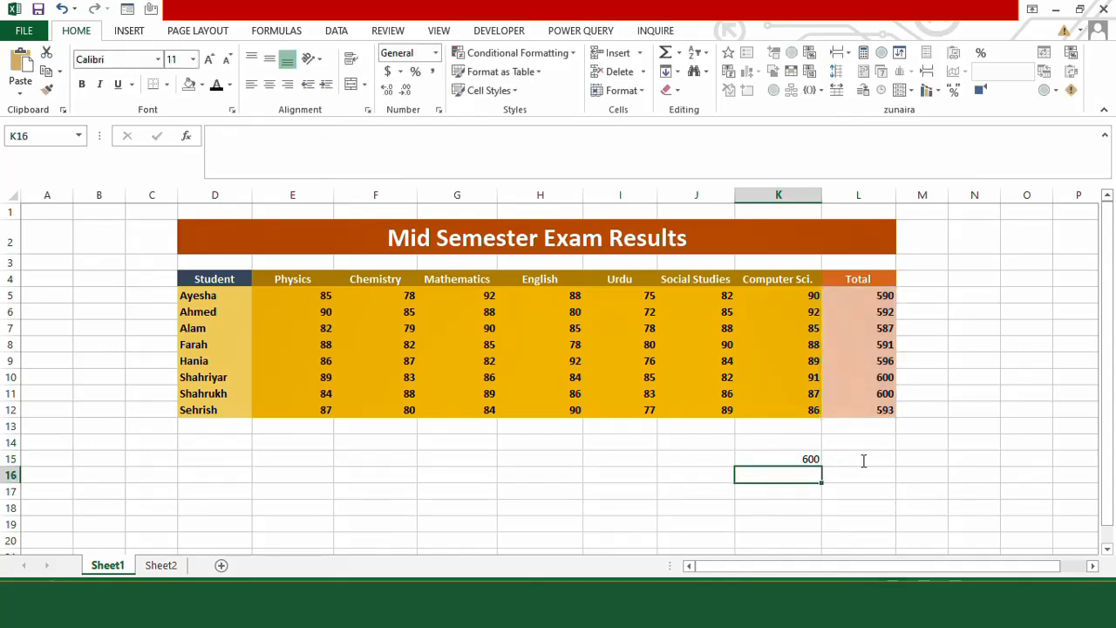
Change the k argument of the LARGE formula in K15 to 2 for the second-highest total
{"action": "left_click", "coordinate": [804, 458]}
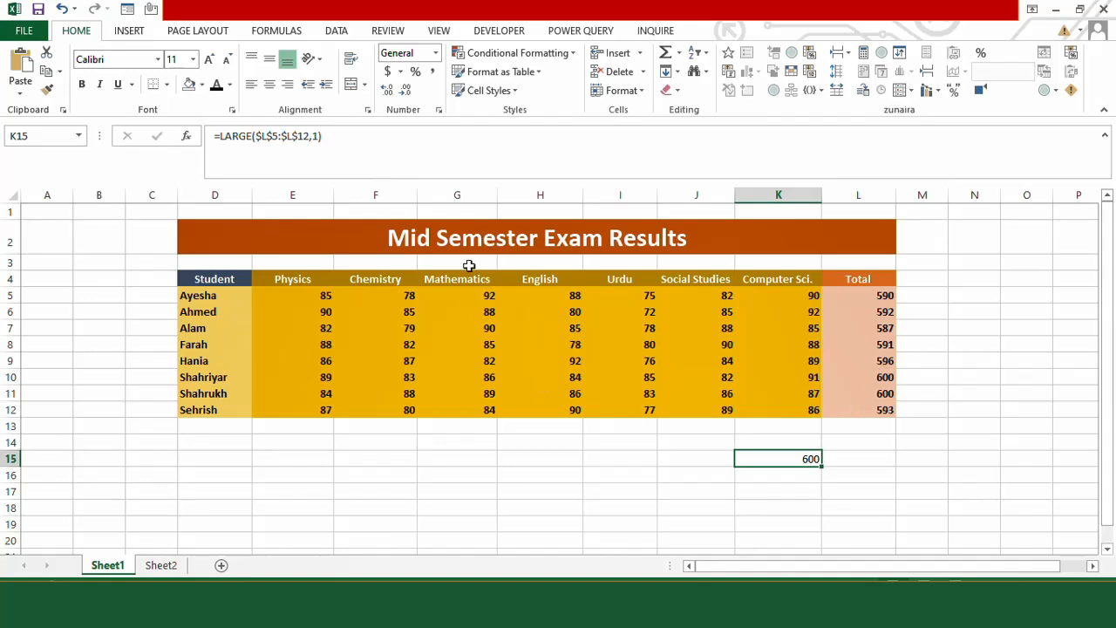
{"action": "left_click", "coordinate": [320, 136]}
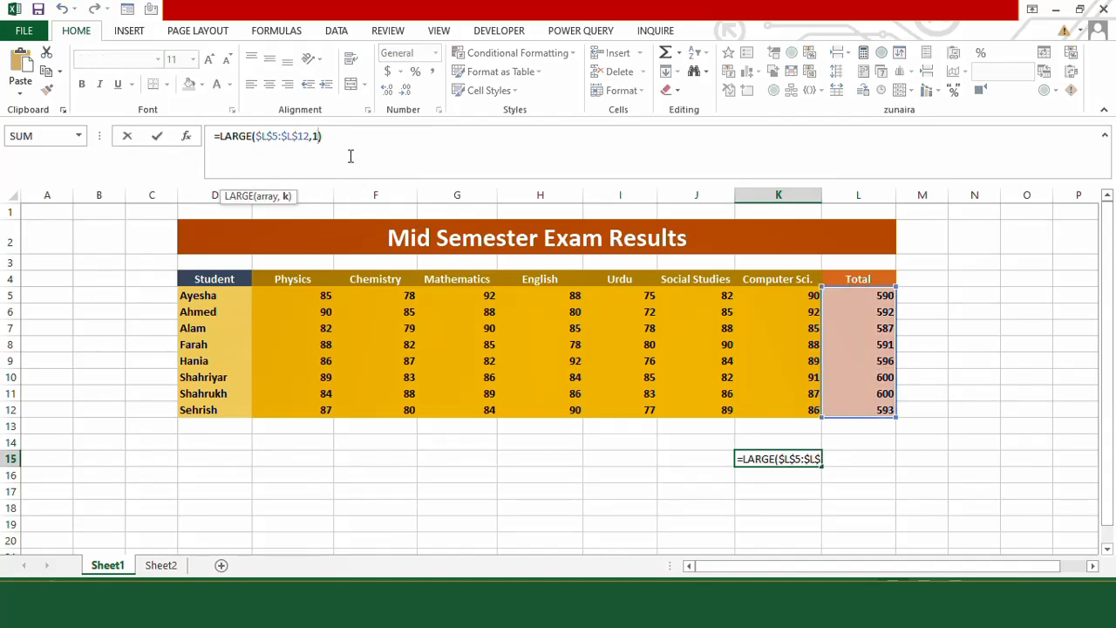
{"action": "key", "text": "BackSpace"}
{"action": "type", "text": "2"}
{"action": "key", "text": "Return"}
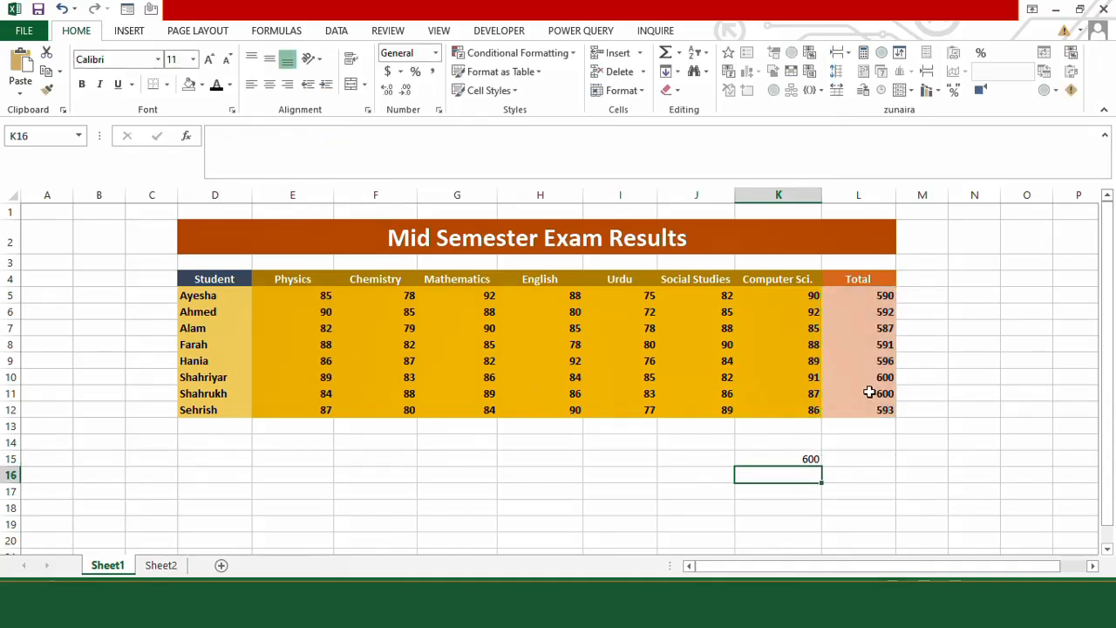
Change the k argument of the LARGE formula in K15 to 3 for the third-highest total
{"action": "left_click", "coordinate": [800, 457]}
{"action": "left_click", "coordinate": [316, 137]}
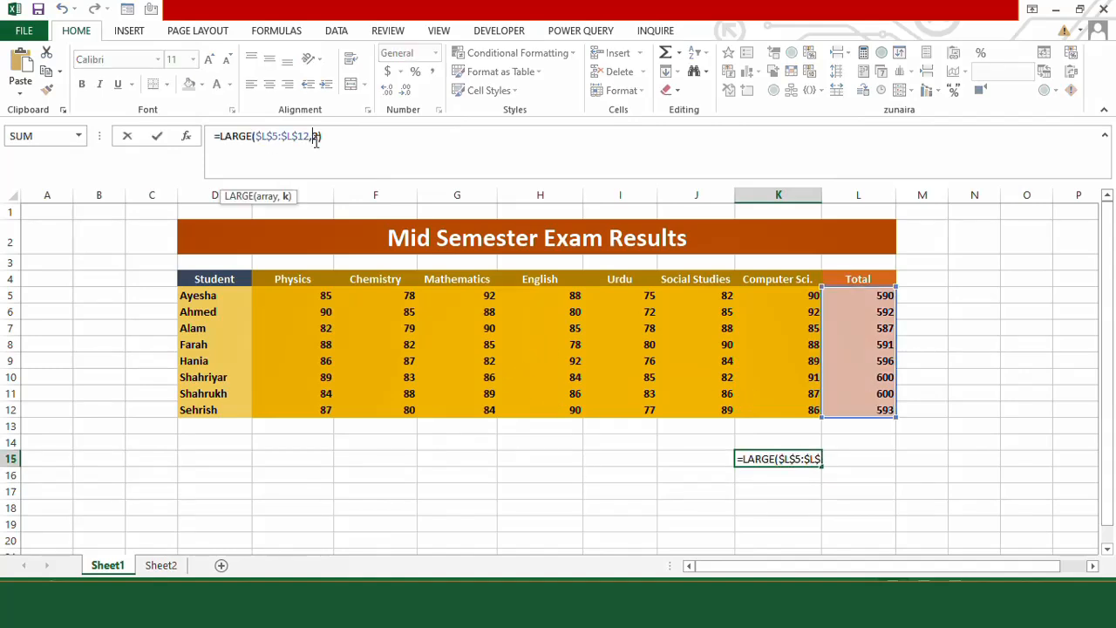
{"action": "key", "text": "BackSpace"}
{"action": "type", "text": "3"}
{"action": "key", "text": "Return"}
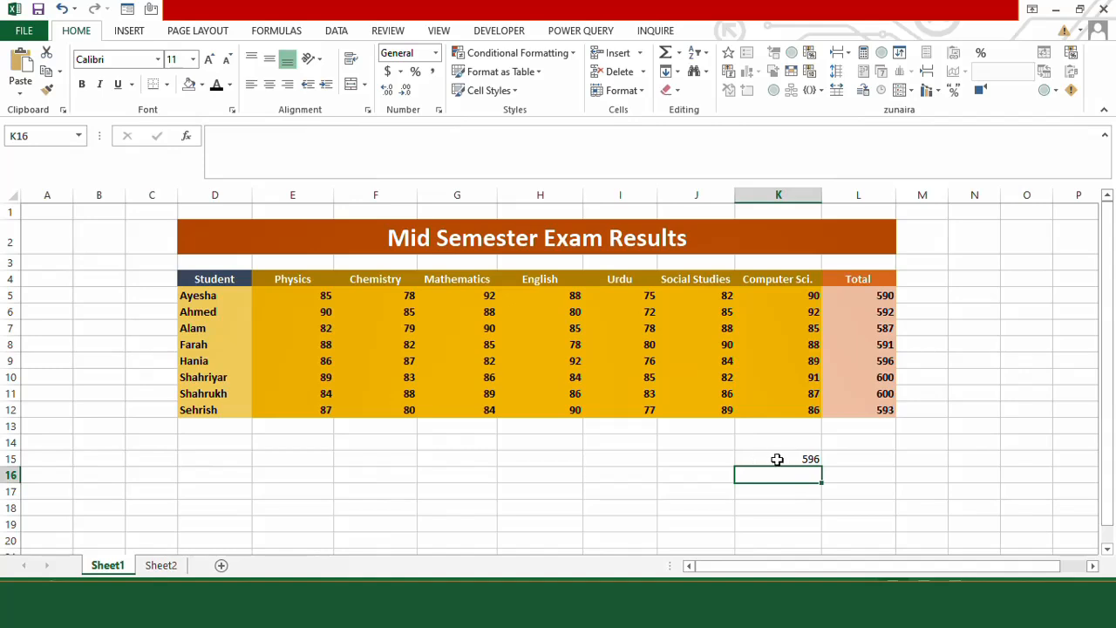
Replace the tied total in cell L11 with 603
{"action": "left_click", "coordinate": [871, 394]}
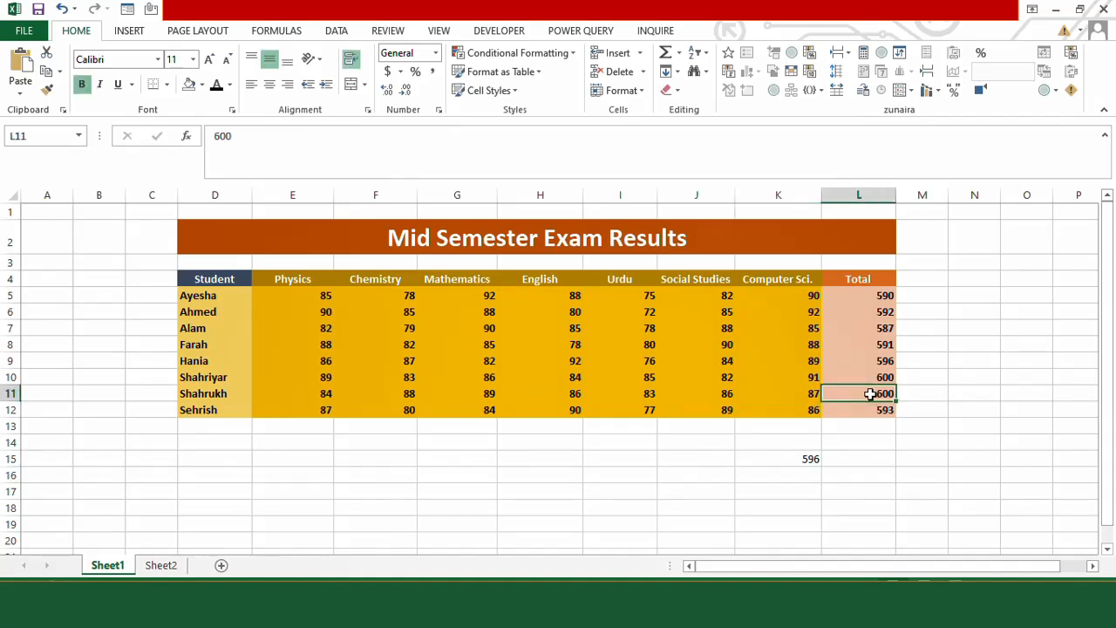
{"action": "key", "text": "F2"}
{"action": "key", "text": "BackSpace"}
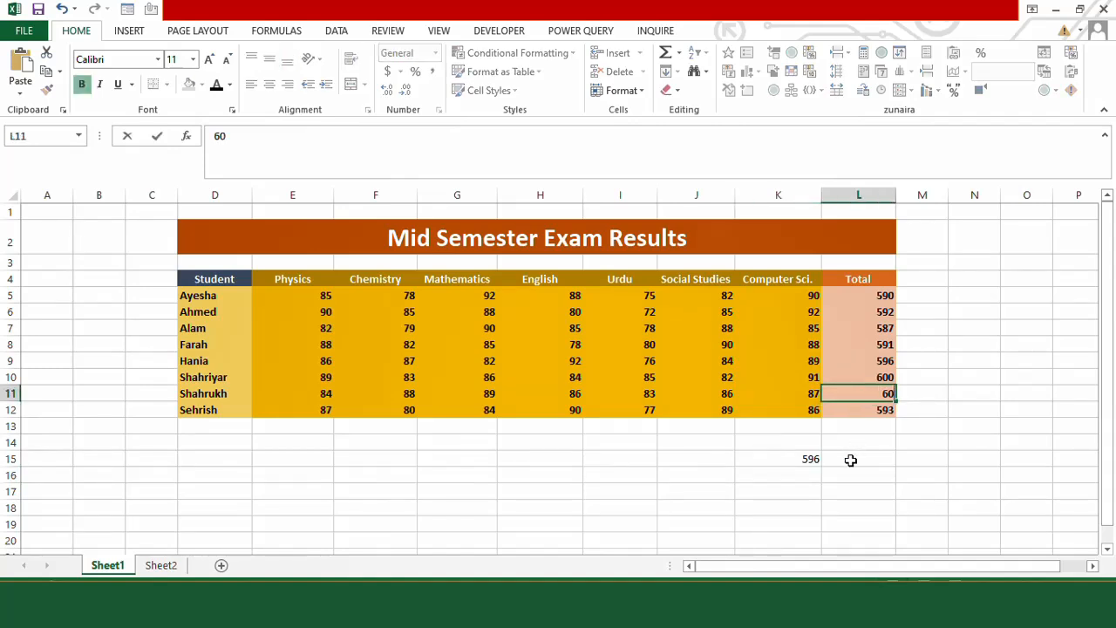
{"action": "type", "text": "3"}
{"action": "left_click", "coordinate": [848, 419]}
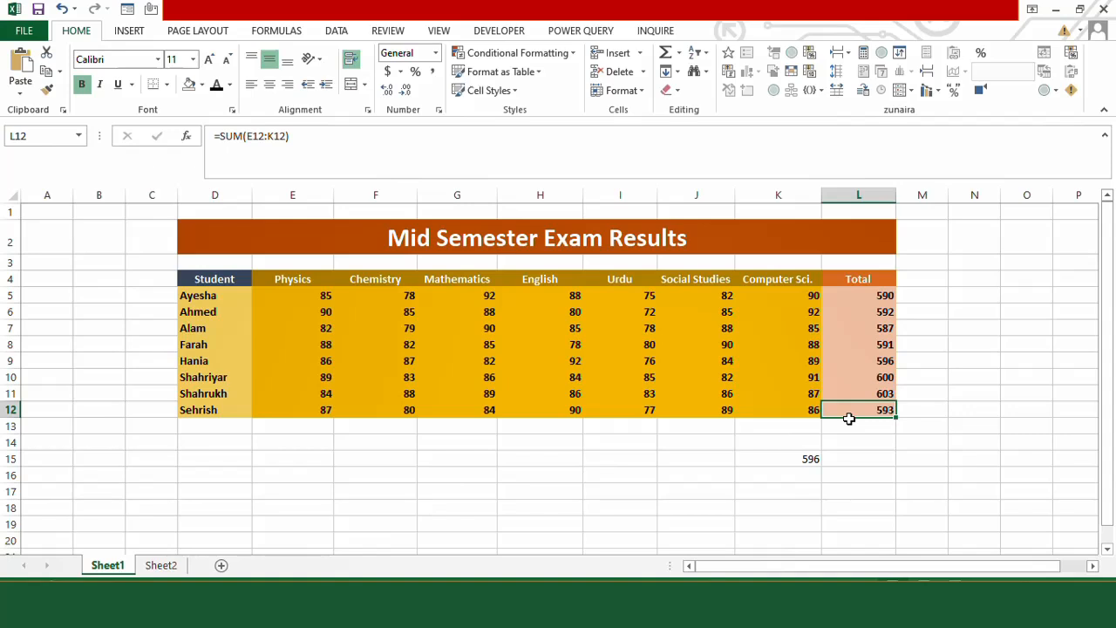
Set the k argument of the LARGE formula in K15 to 1 to return the highest total
{"action": "left_click", "coordinate": [802, 460]}
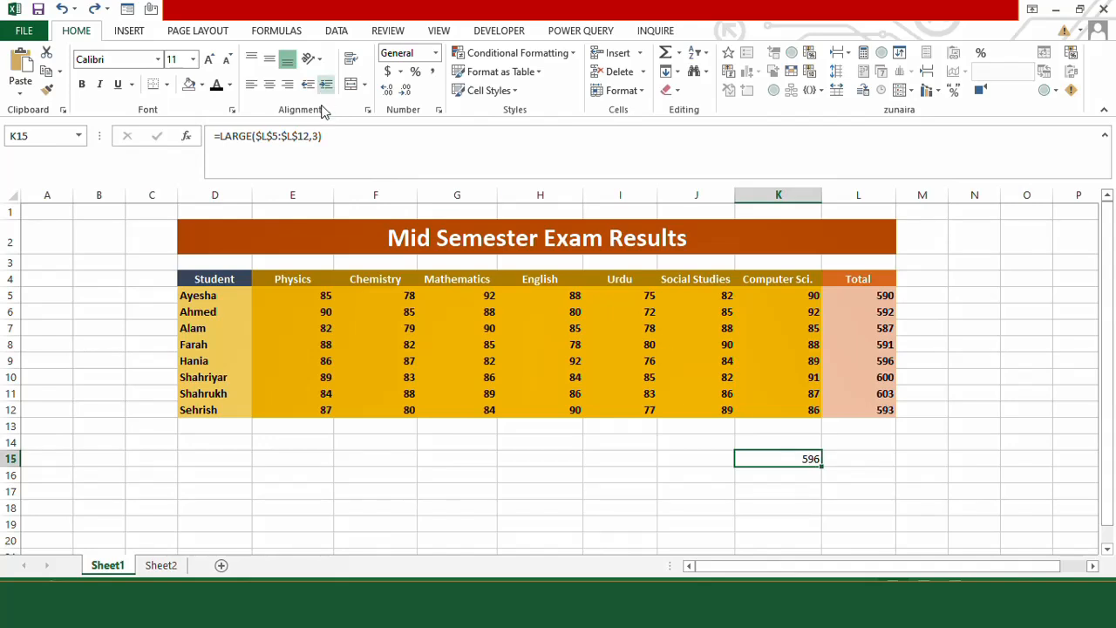
{"action": "left_click", "coordinate": [316, 137]}
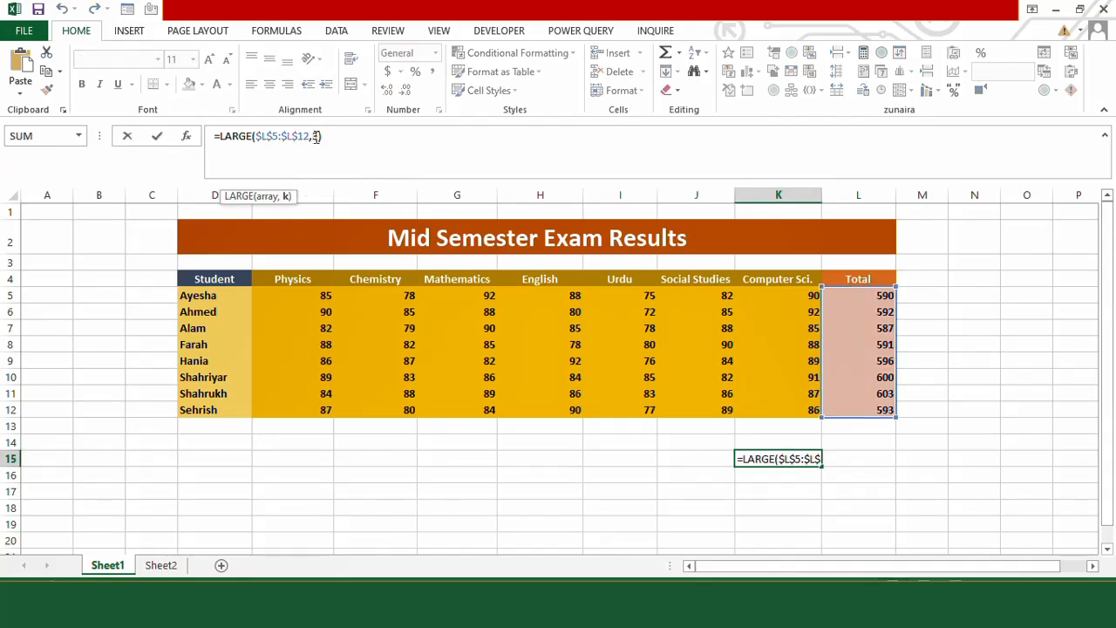
{"action": "key", "text": "BackSpace"}
{"action": "type", "text": "1"}
{"action": "key", "text": "Return"}
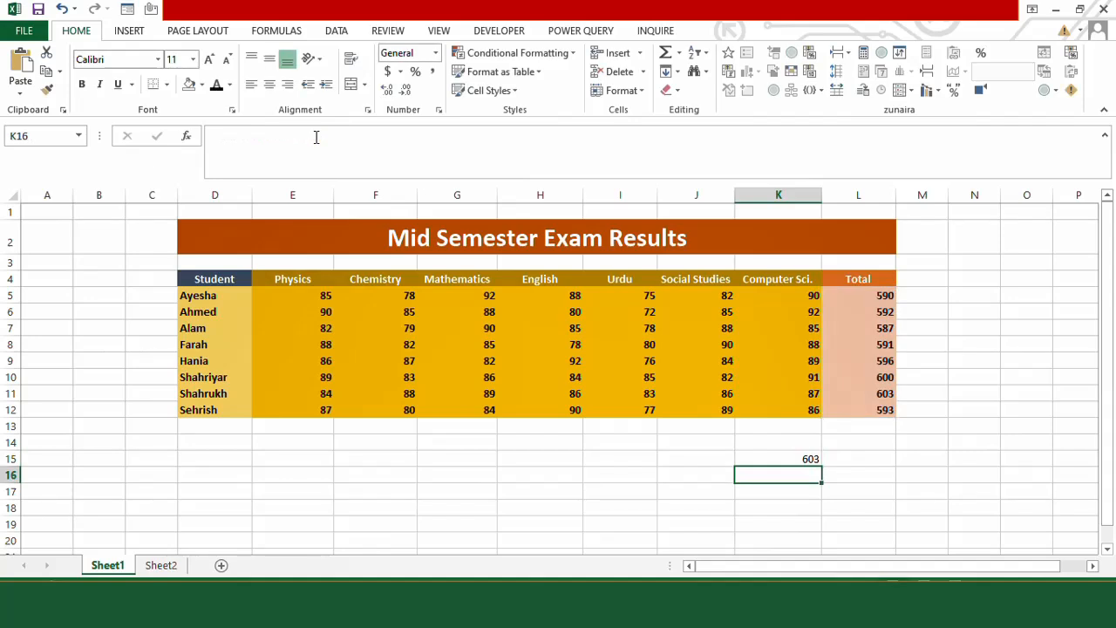
Edit K15's formula to =LARGE($L$5:$L$12,2)
{"action": "left_click", "coordinate": [789, 461]}
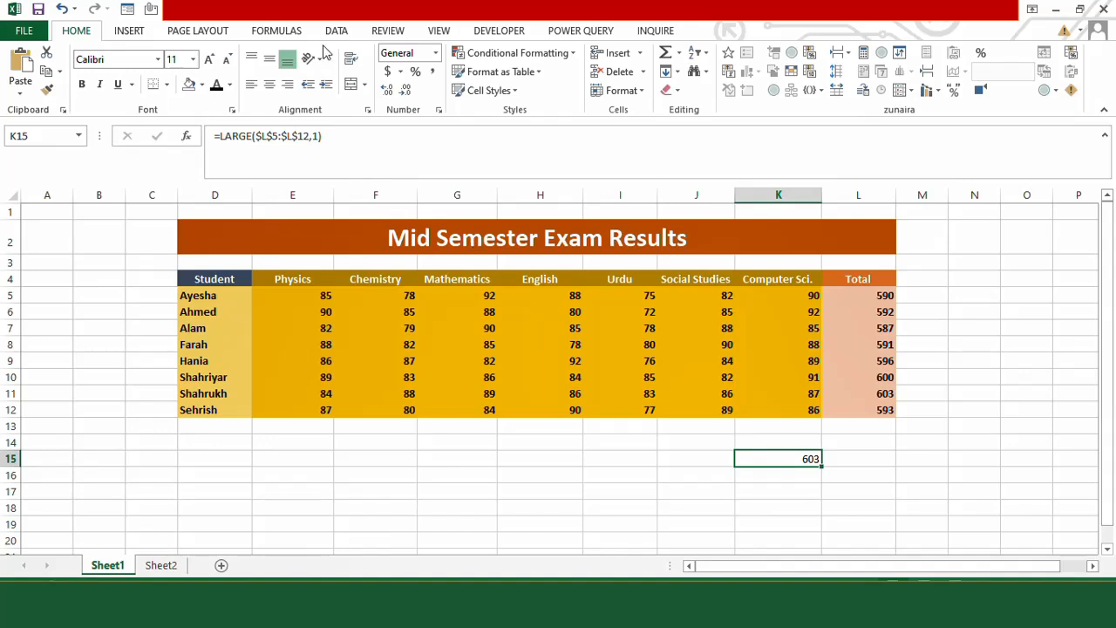
{"action": "left_click", "coordinate": [320, 135]}
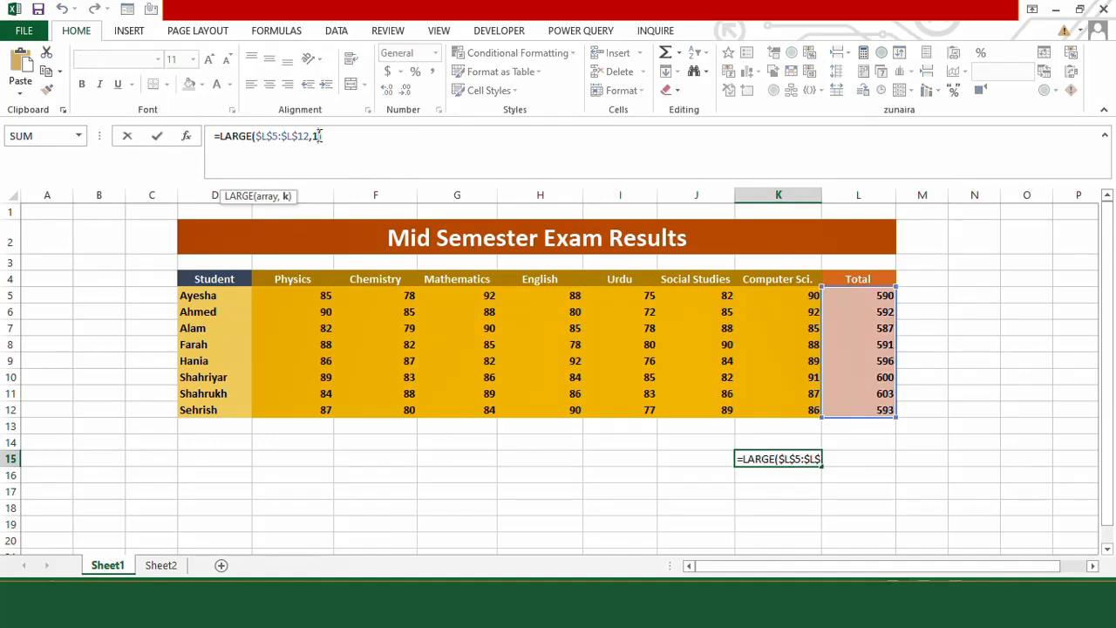
{"action": "key", "text": "BackSpace"}
{"action": "type", "text": "2"}
{"action": "key", "text": "Return"}
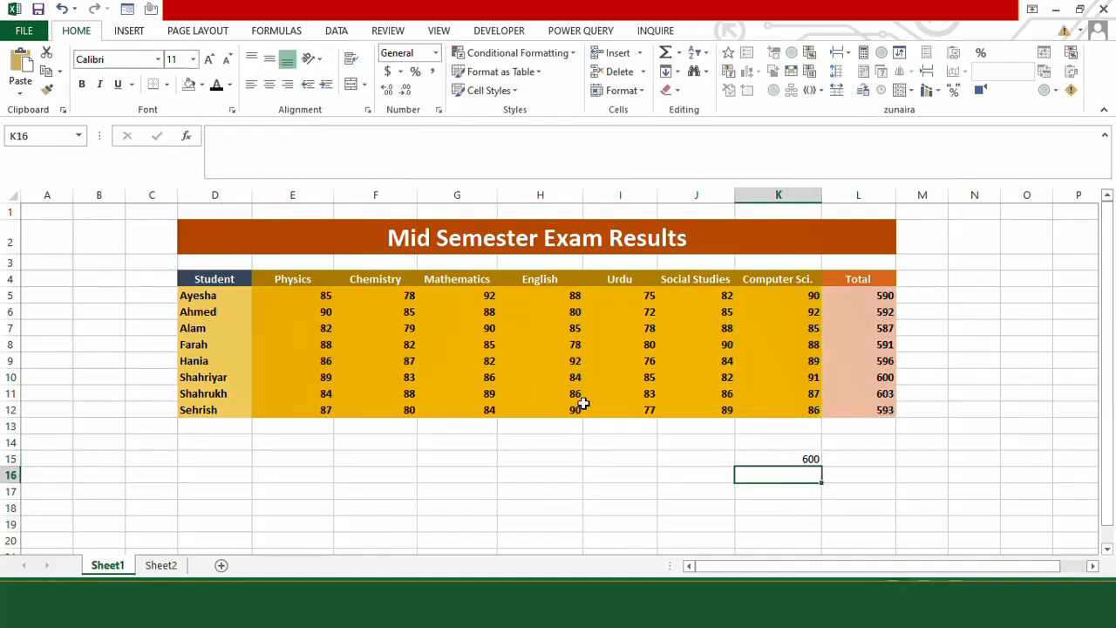
Clear the test LARGE formula from cell K15
{"action": "left_click", "coordinate": [807, 461]}
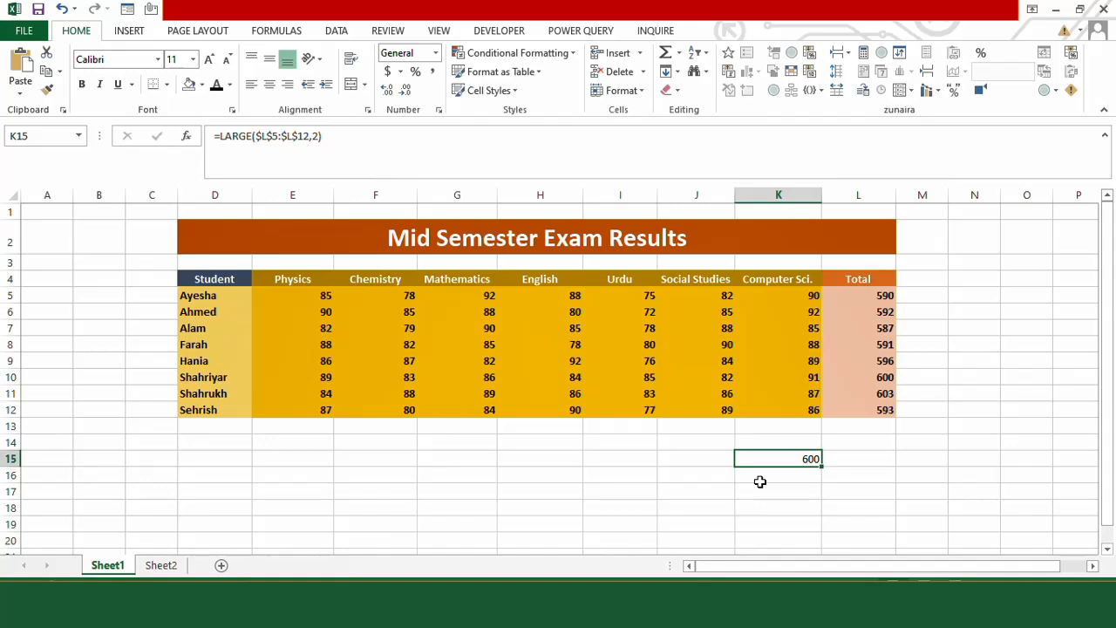
{"action": "key", "text": "Delete"}
Enter =ROW() in M5 beside the totals and fill it down through M12
{"action": "left_click_drag", "start_coordinate": [850, 569], "coordinate": [881, 576]}
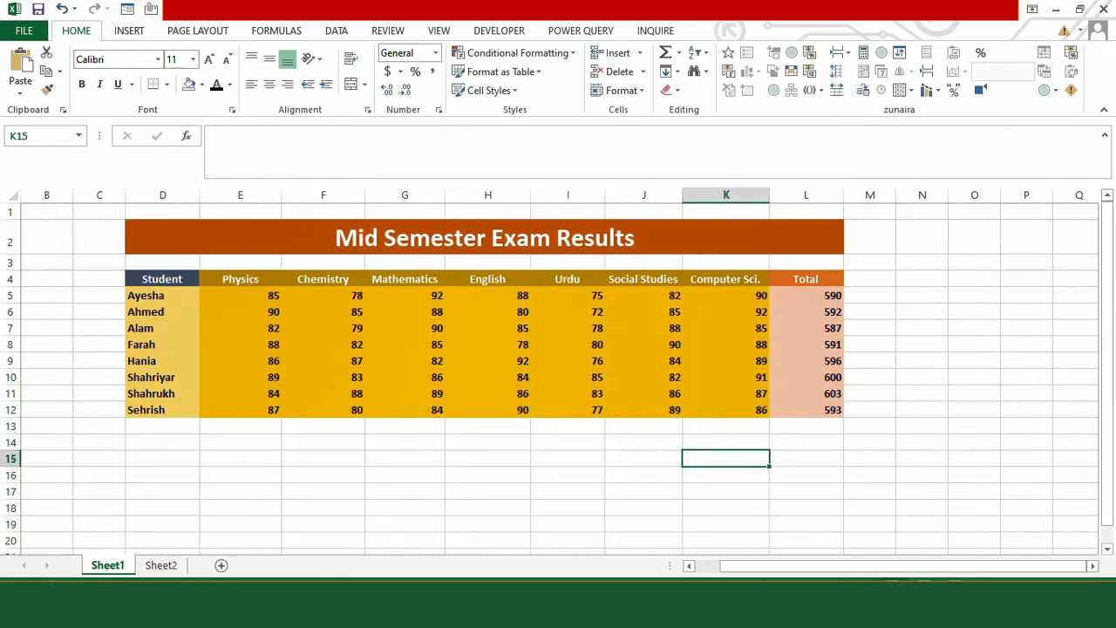
{"action": "left_click", "coordinate": [872, 295]}
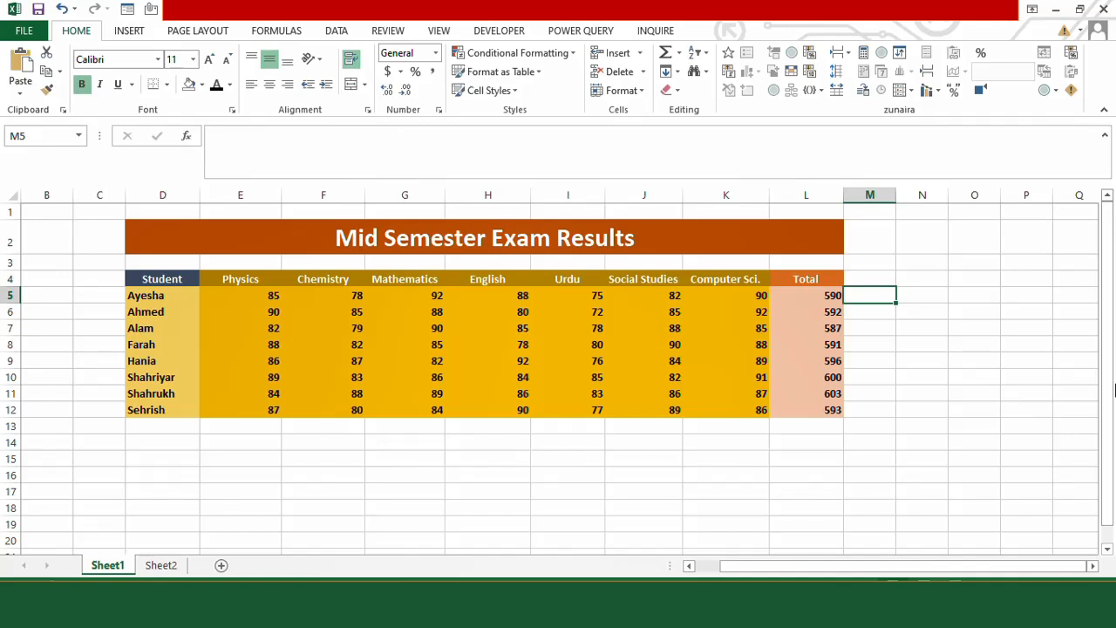
{"action": "type", "text": "ROW("}
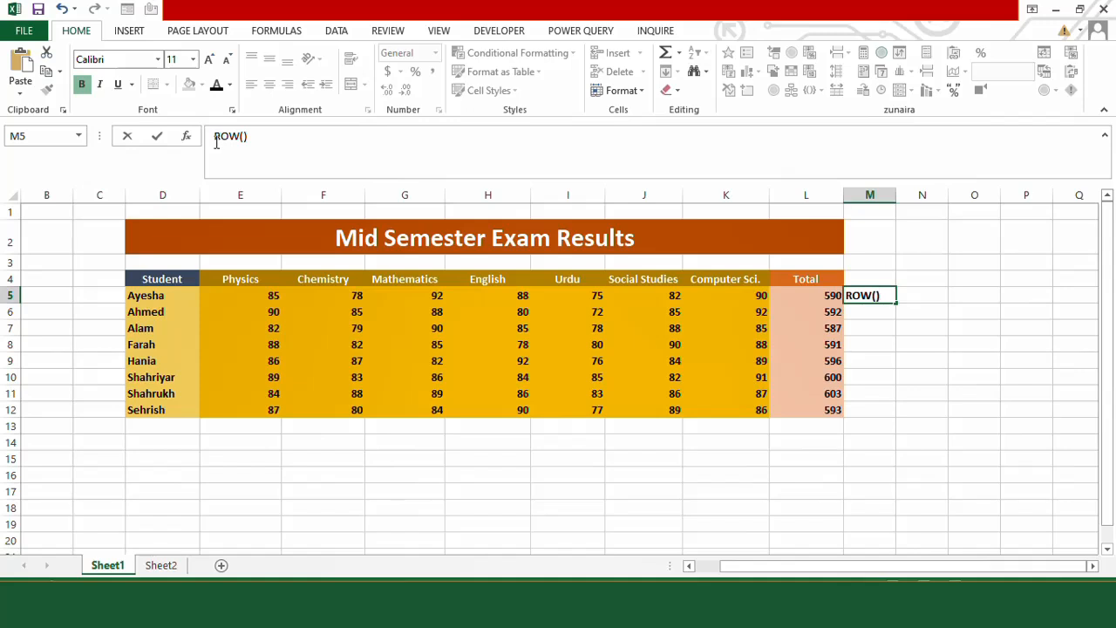
{"action": "key", "text": "Return"}
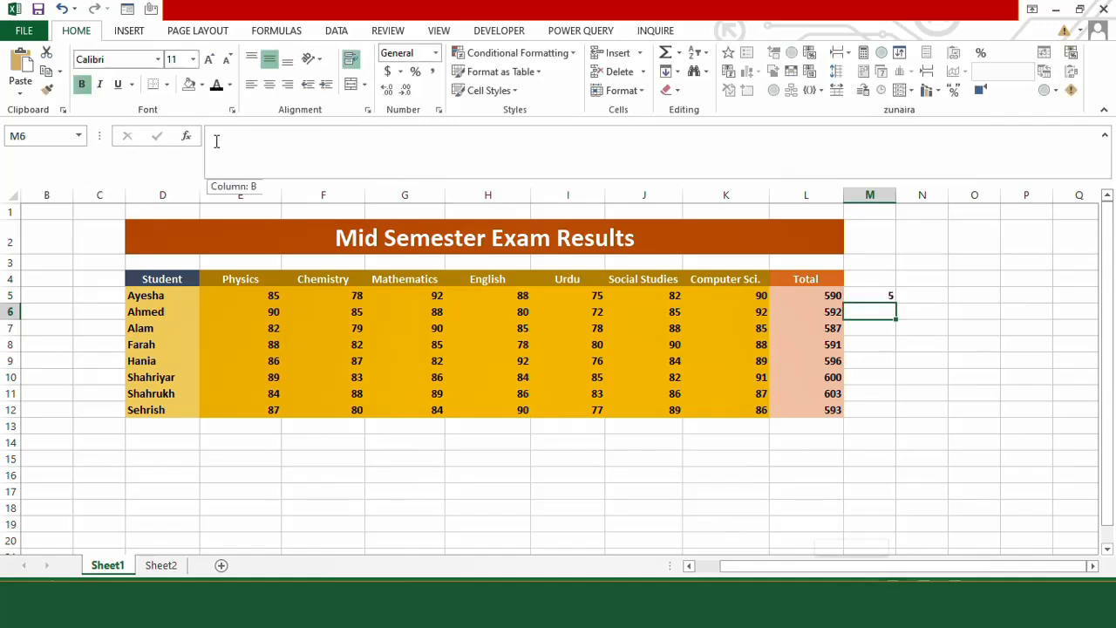
{"action": "left_click", "coordinate": [872, 295]}
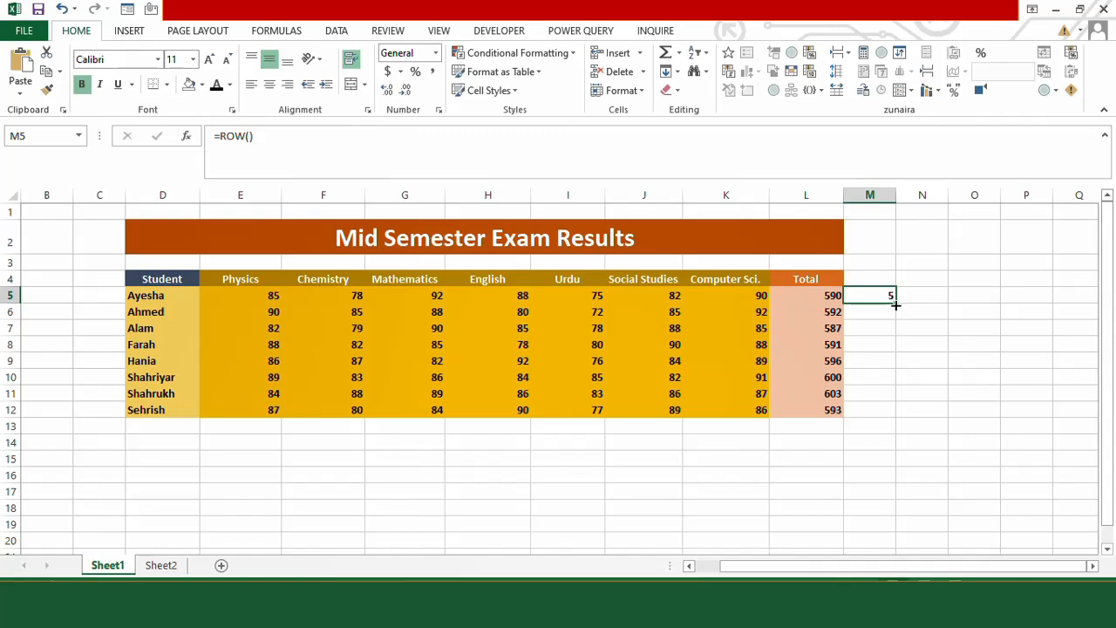
{"action": "left_click_drag", "start_coordinate": [896, 302], "coordinate": [872, 421]}
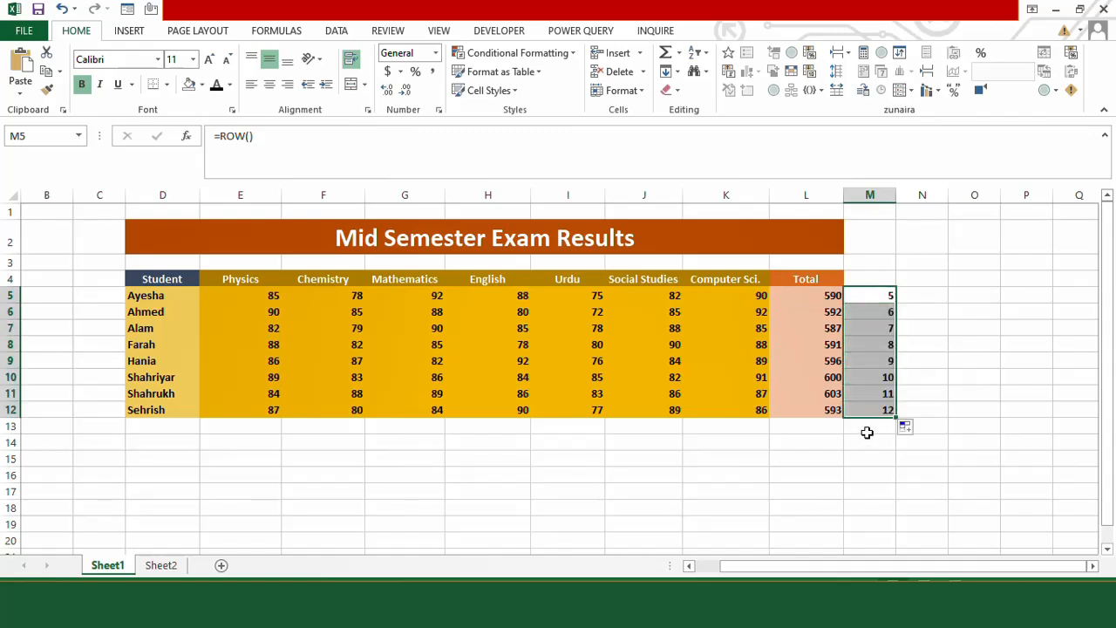
{"action": "left_click", "coordinate": [869, 426]}
{"action": "left_click", "coordinate": [876, 409]}
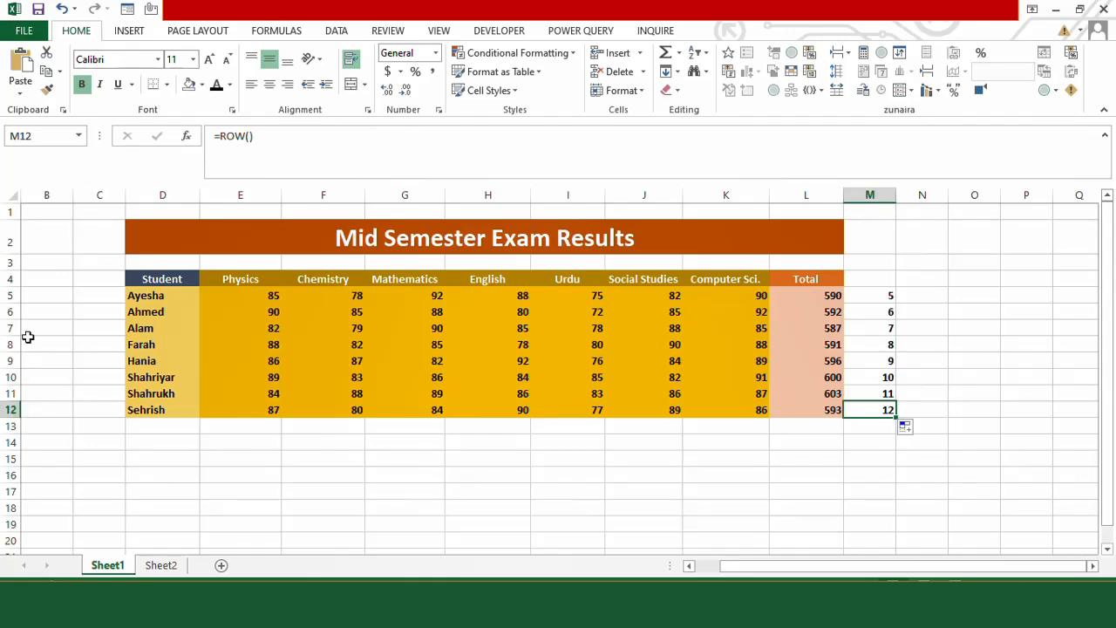
{"action": "left_click", "coordinate": [10, 410]}
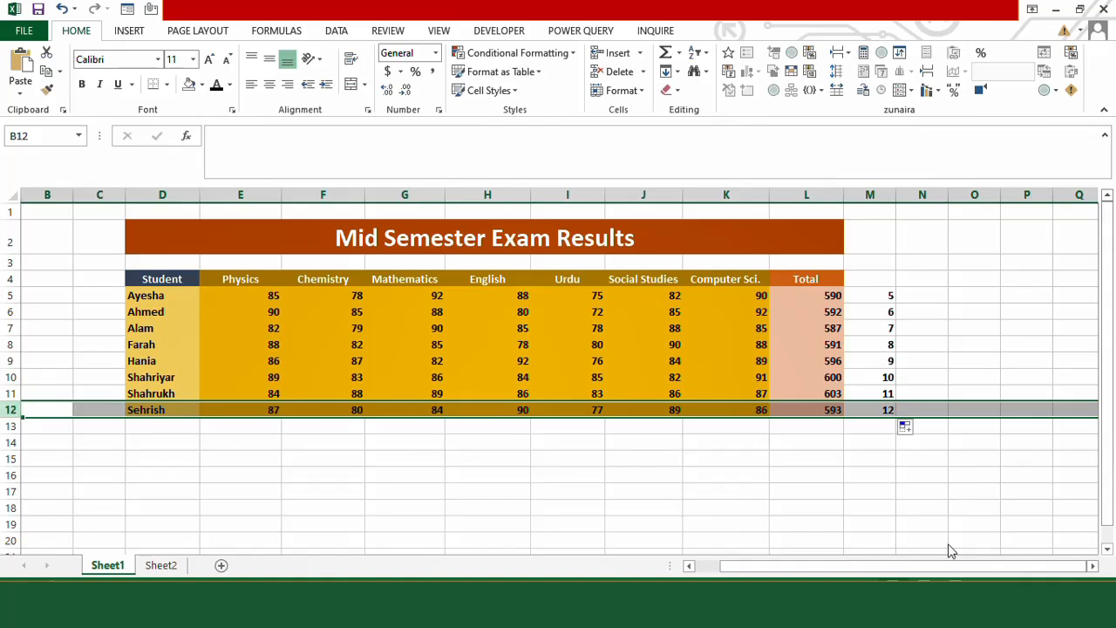
Write the text label row() in M13 below the row numbers and make its font black
{"action": "left_click", "coordinate": [883, 428]}
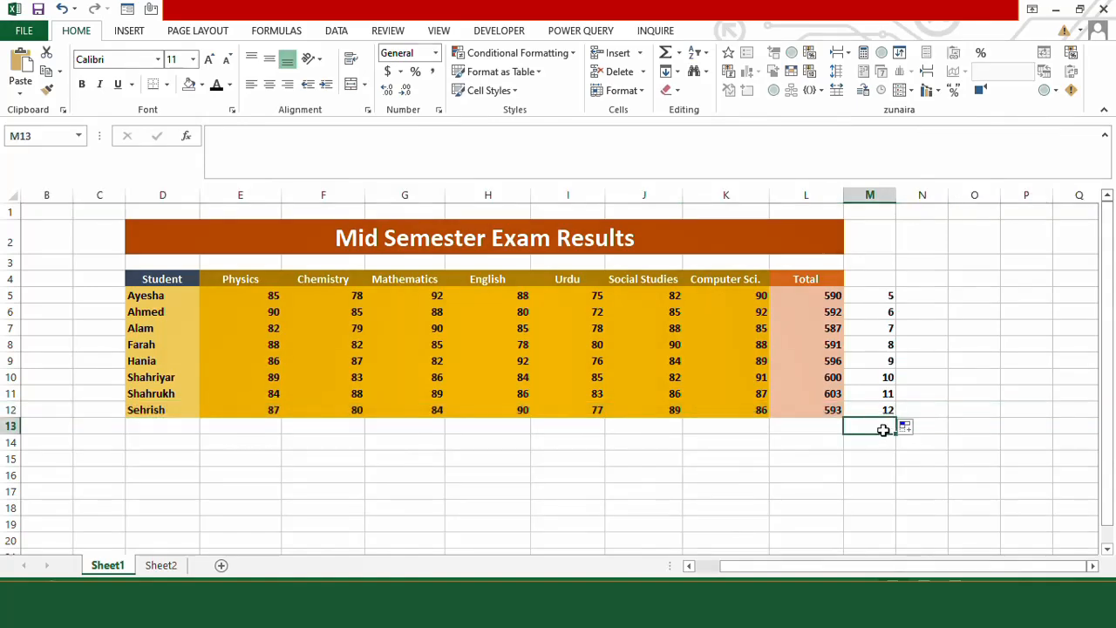
{"action": "type", "text": "row("}
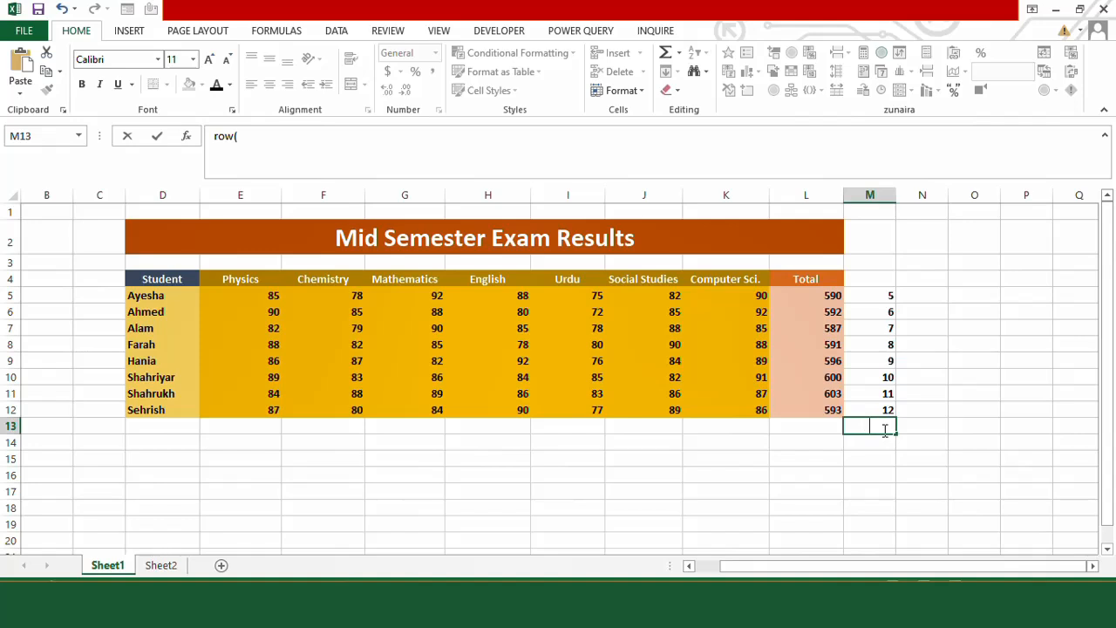
{"action": "key", "text": "ctrl+Return"}
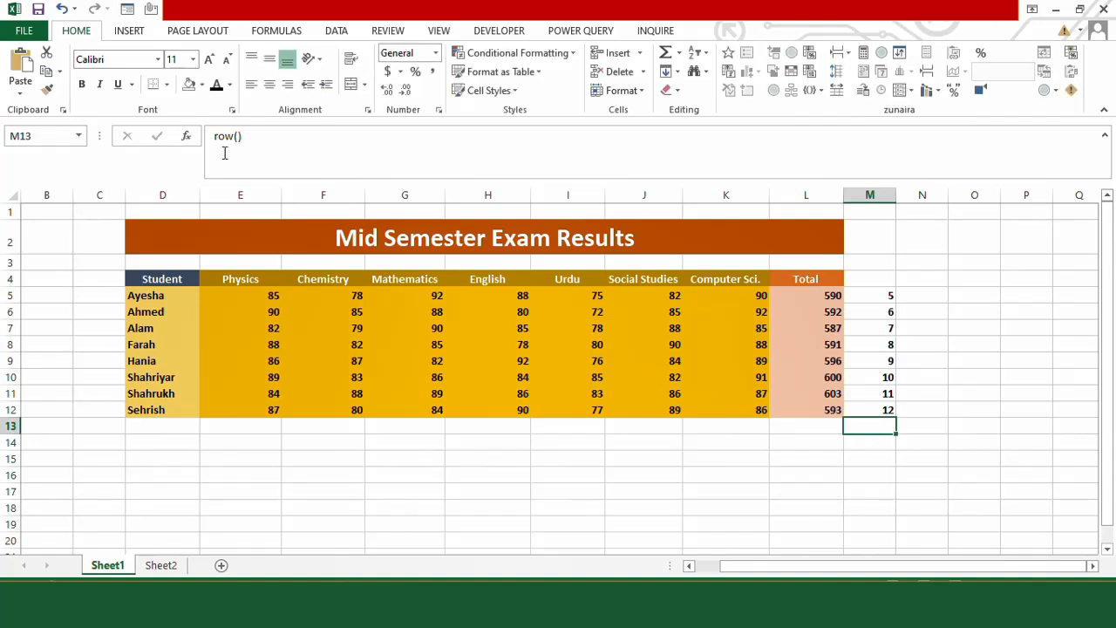
{"action": "left_click", "coordinate": [216, 86]}
Widen column N slightly and enter =ROW($L$5) in N5
{"action": "left_click", "coordinate": [924, 297]}
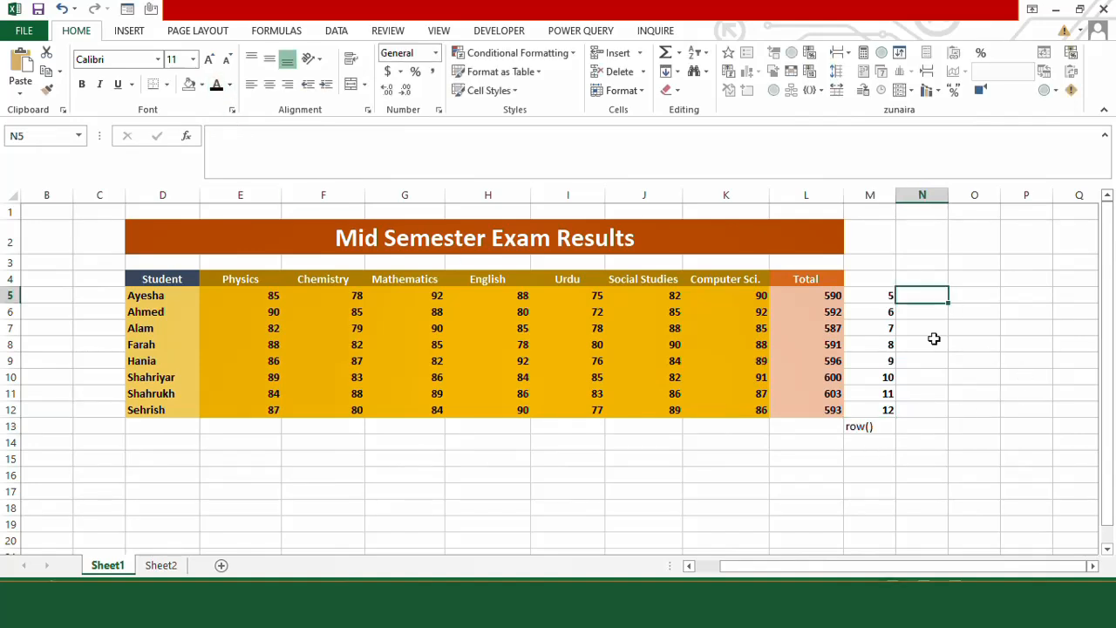
{"action": "left_click_drag", "start_coordinate": [948, 200], "coordinate": [957, 200]}
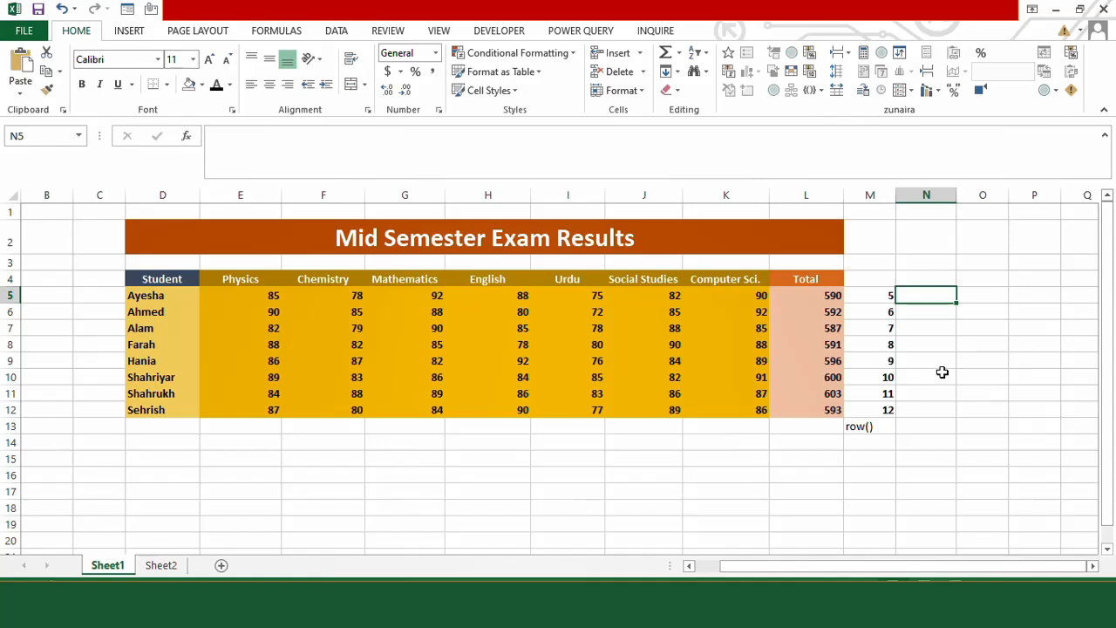
{"action": "type", "text": "="}
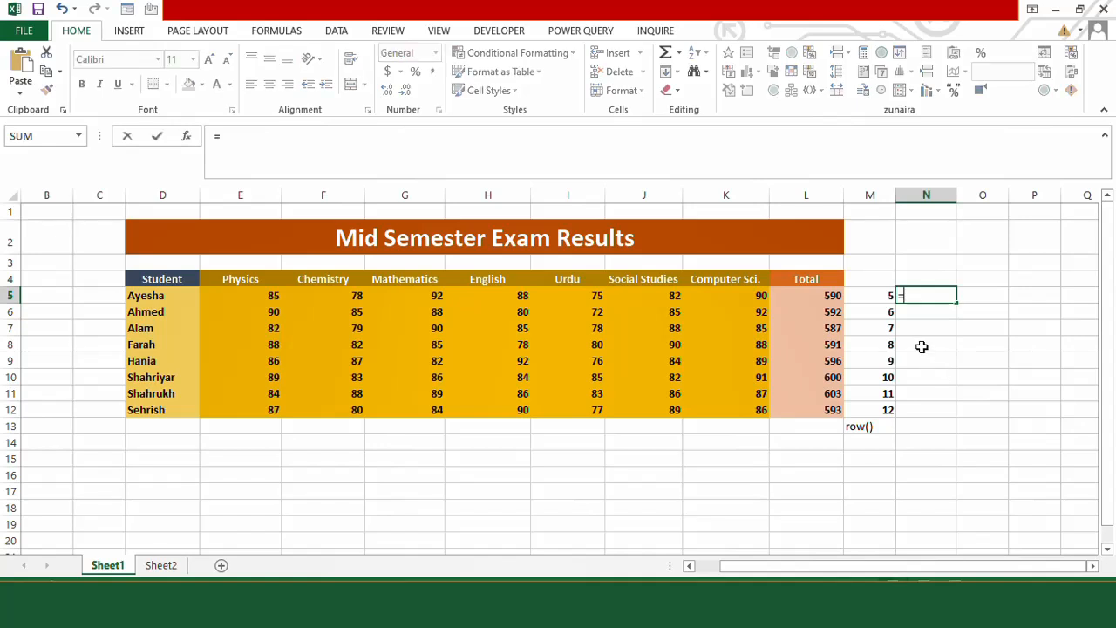
{"action": "type", "text": "ROW"}
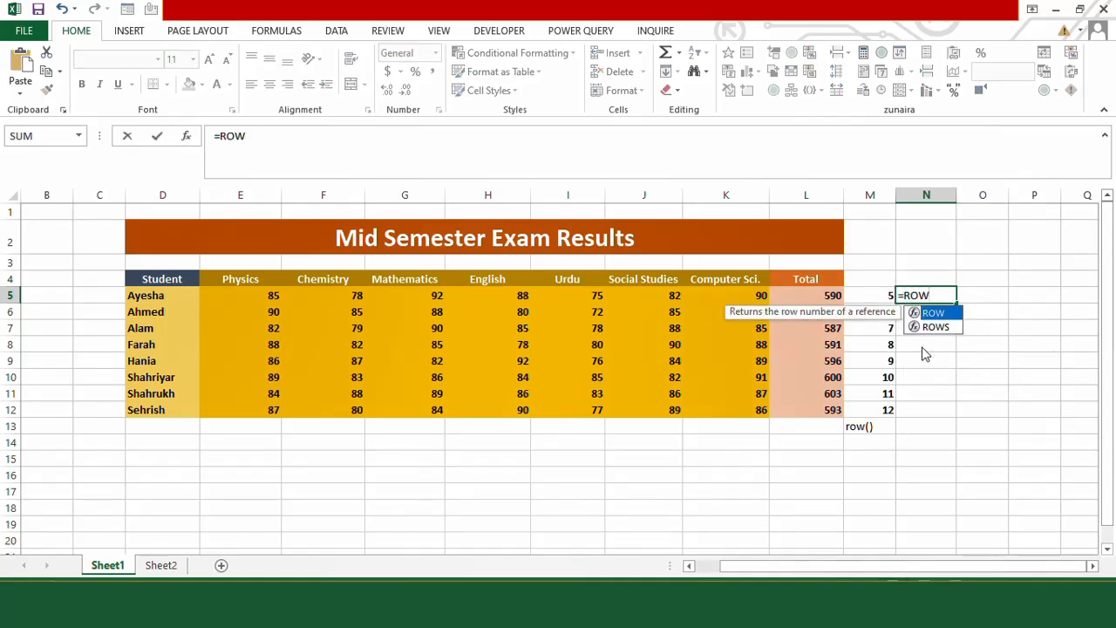
{"action": "type", "text": "("}
{"action": "left_click", "coordinate": [829, 295]}
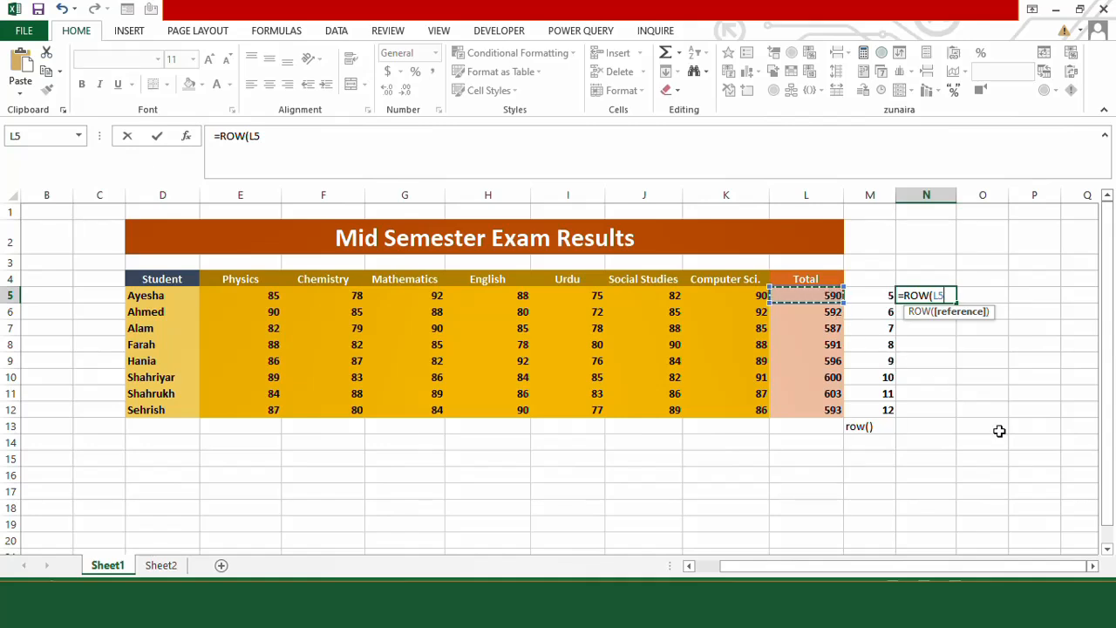
{"action": "key", "text": "F4"}
{"action": "key", "text": "Return"}
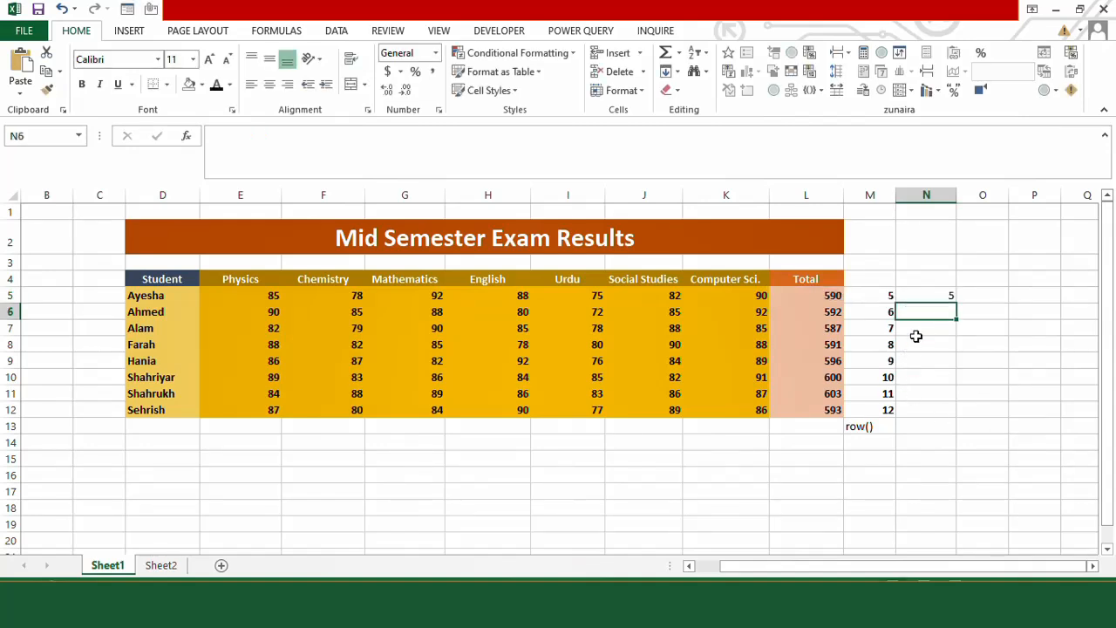
{"action": "left_click", "coordinate": [923, 298]}
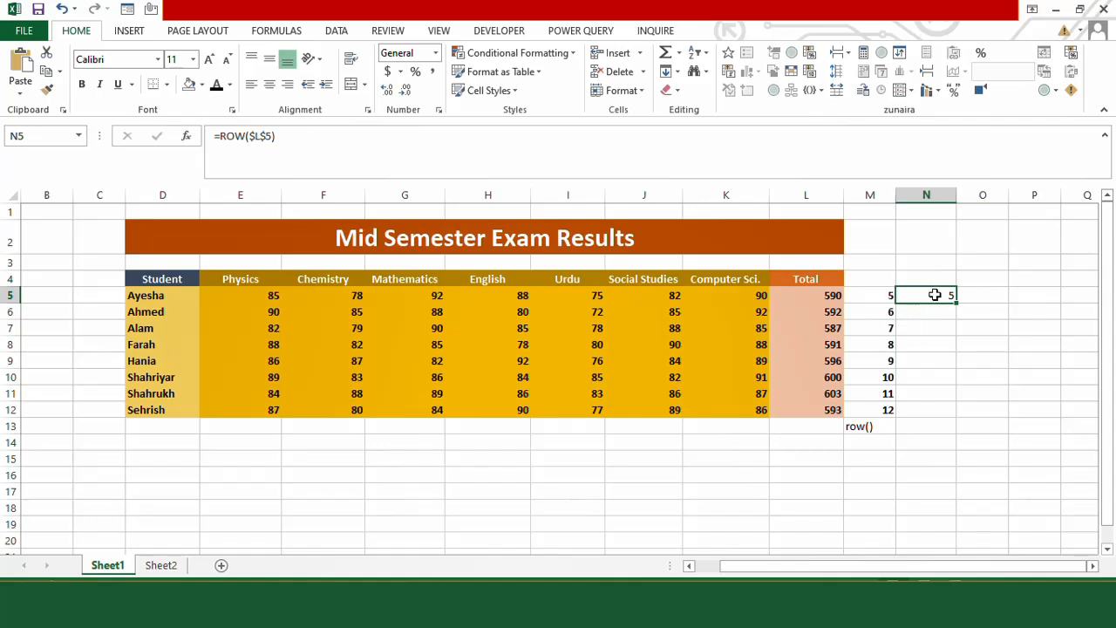
Enter =M5-$N$5 in O5 and fill it down through O12
{"action": "left_click", "coordinate": [979, 295]}
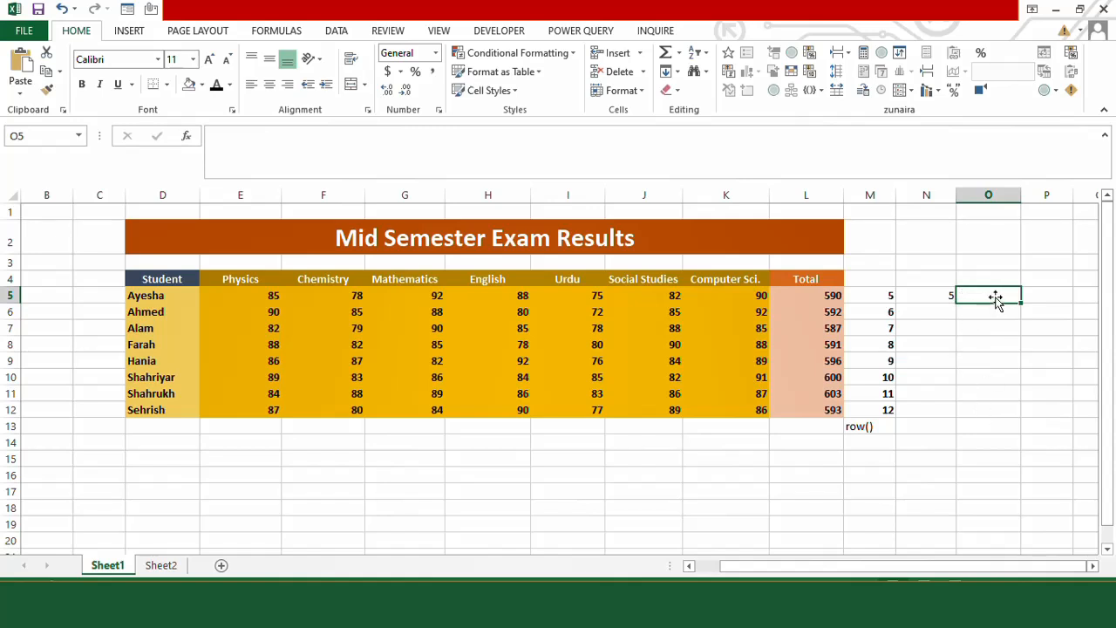
{"action": "type", "text": "="}
{"action": "left_click", "coordinate": [880, 296]}
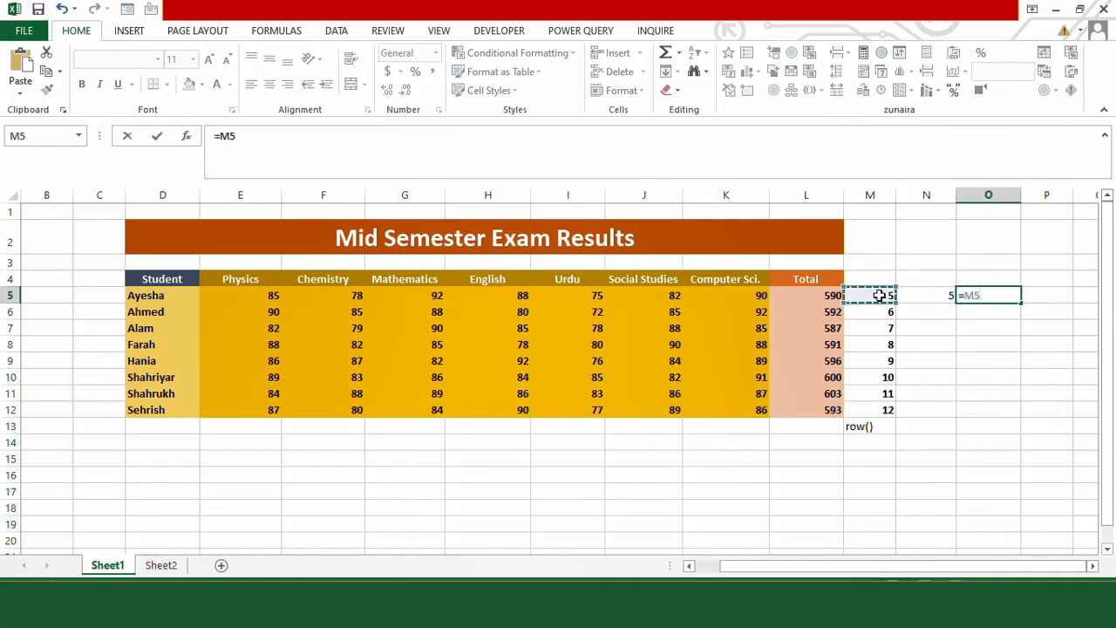
{"action": "type", "text": "-"}
{"action": "left_click", "coordinate": [920, 297]}
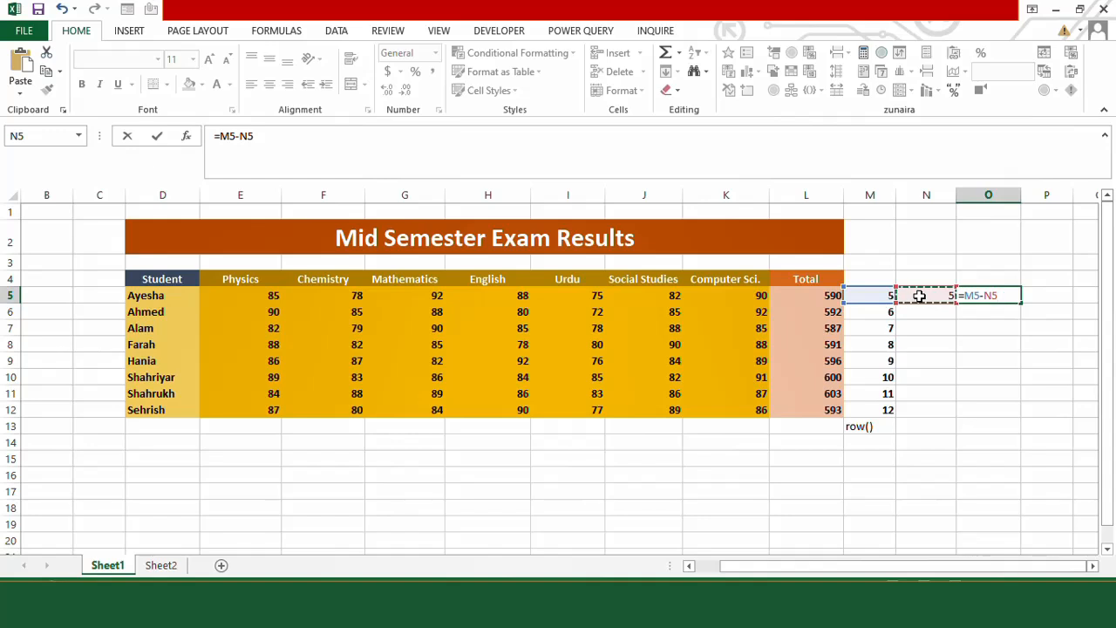
{"action": "key", "text": "F4"}
{"action": "key", "text": "ctrl+Return"}
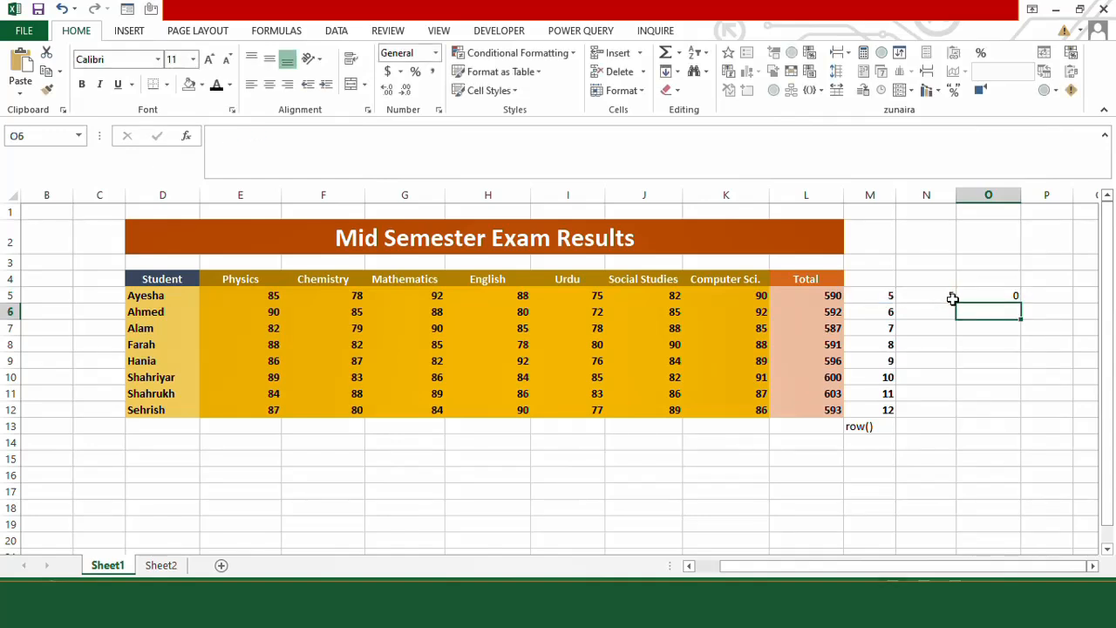
{"action": "left_click_drag", "start_coordinate": [1020, 302], "coordinate": [993, 415]}
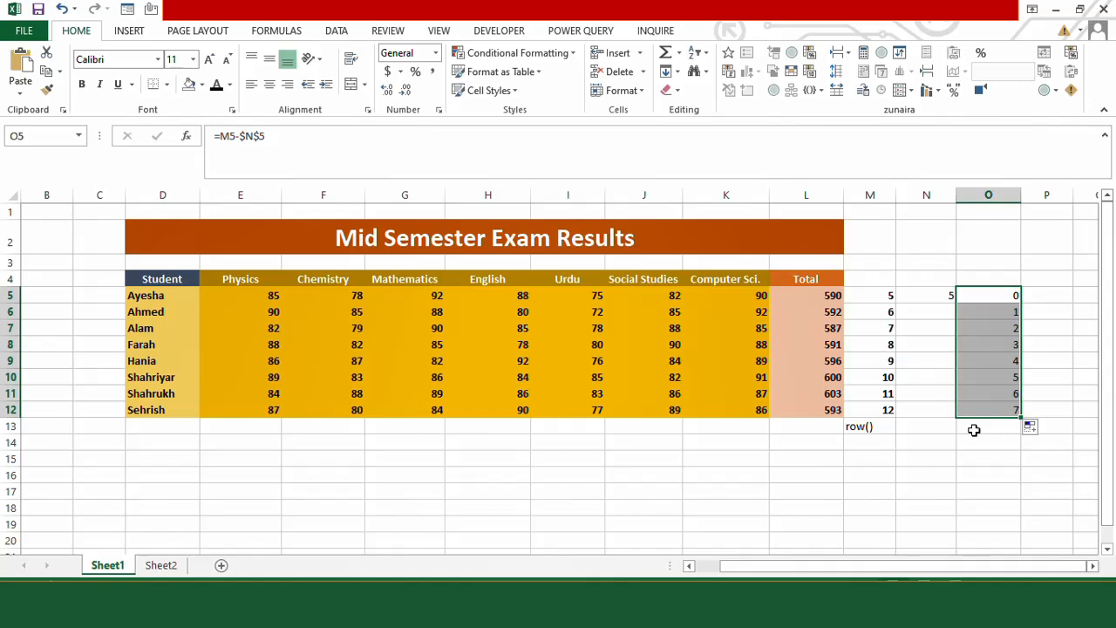
{"action": "left_click", "coordinate": [975, 427]}
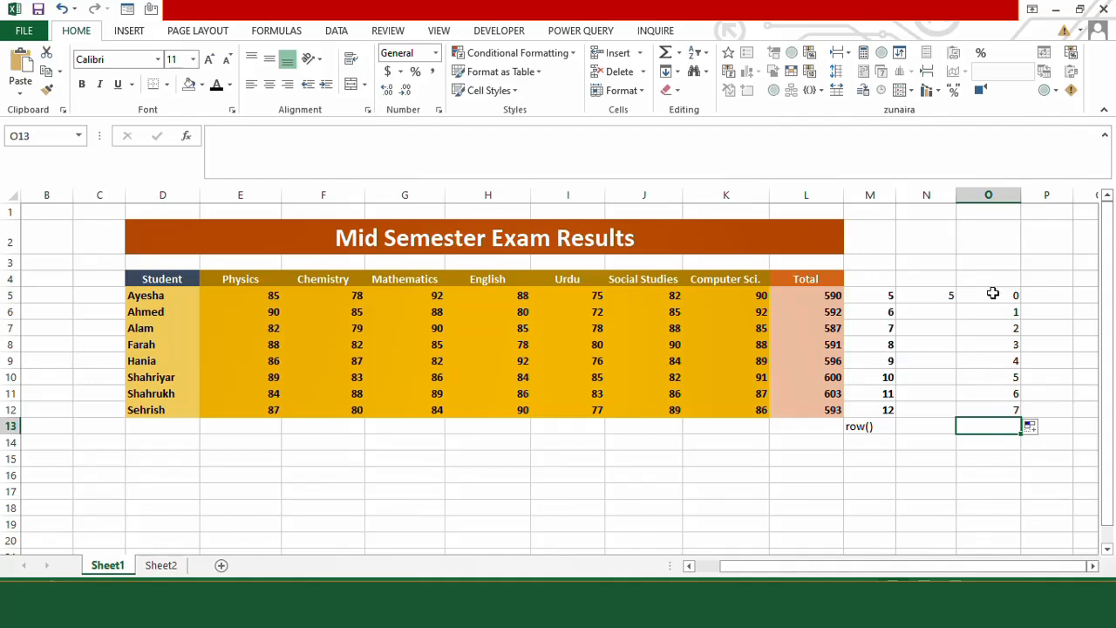
{"action": "left_click_drag", "start_coordinate": [992, 294], "coordinate": [986, 415]}
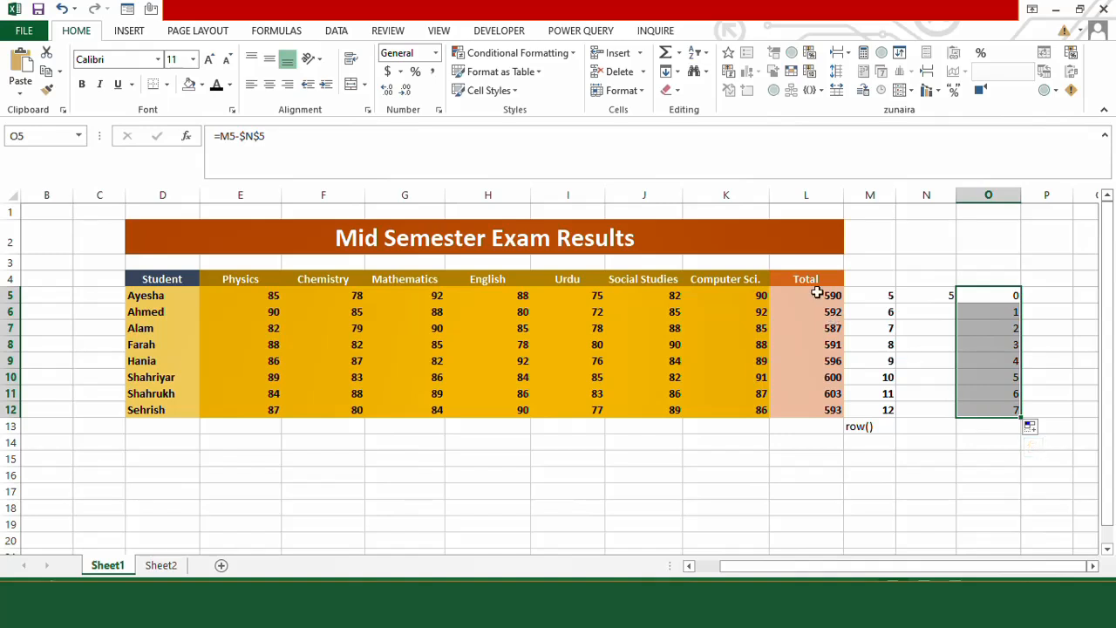
{"action": "left_click_drag", "start_coordinate": [815, 290], "coordinate": [813, 416]}
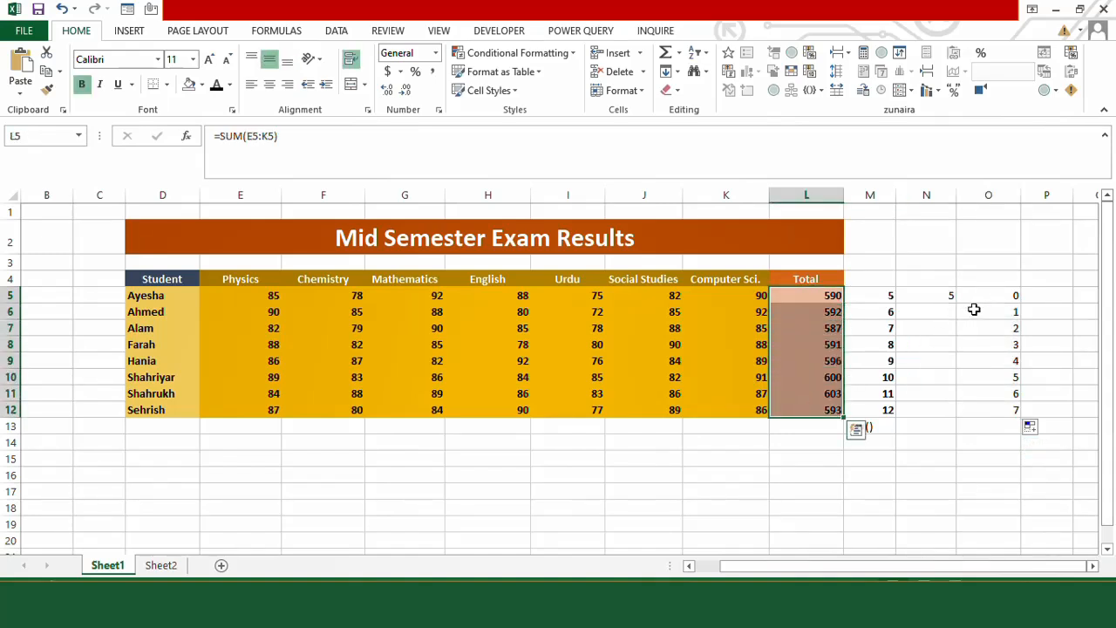
{"action": "left_click_drag", "start_coordinate": [991, 292], "coordinate": [991, 404]}
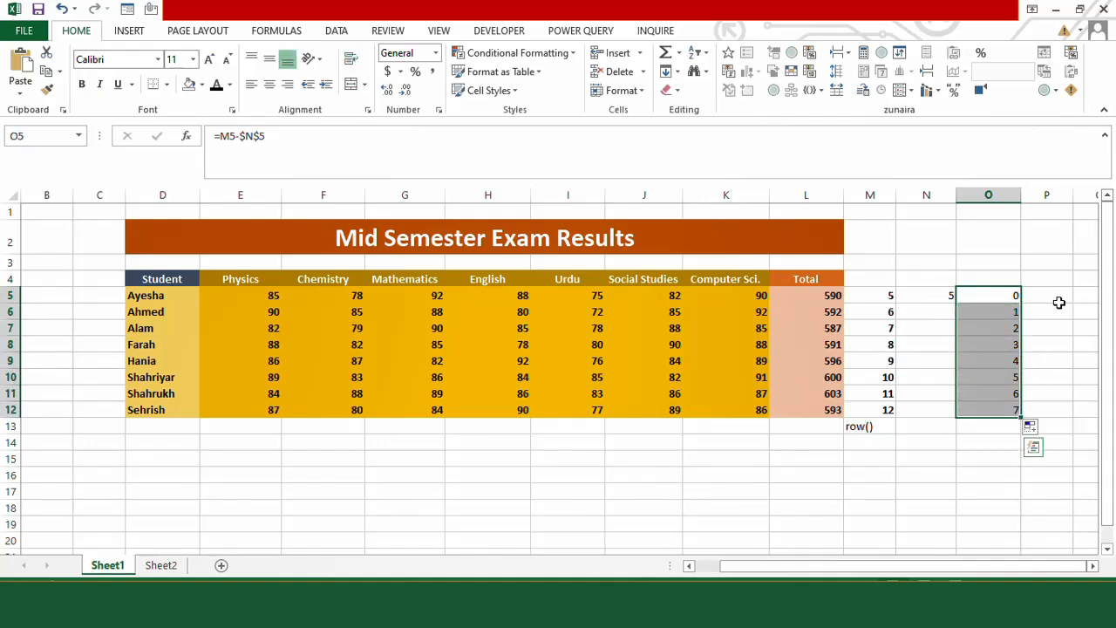
Enter =LARGE($L$5:$L$12,O5) in P5, using the adjacent row offset as the k argument
{"action": "left_click", "coordinate": [1059, 300]}
{"action": "scroll", "coordinate": [870, 348], "scroll_direction": "right", "scroll_amount": 2}
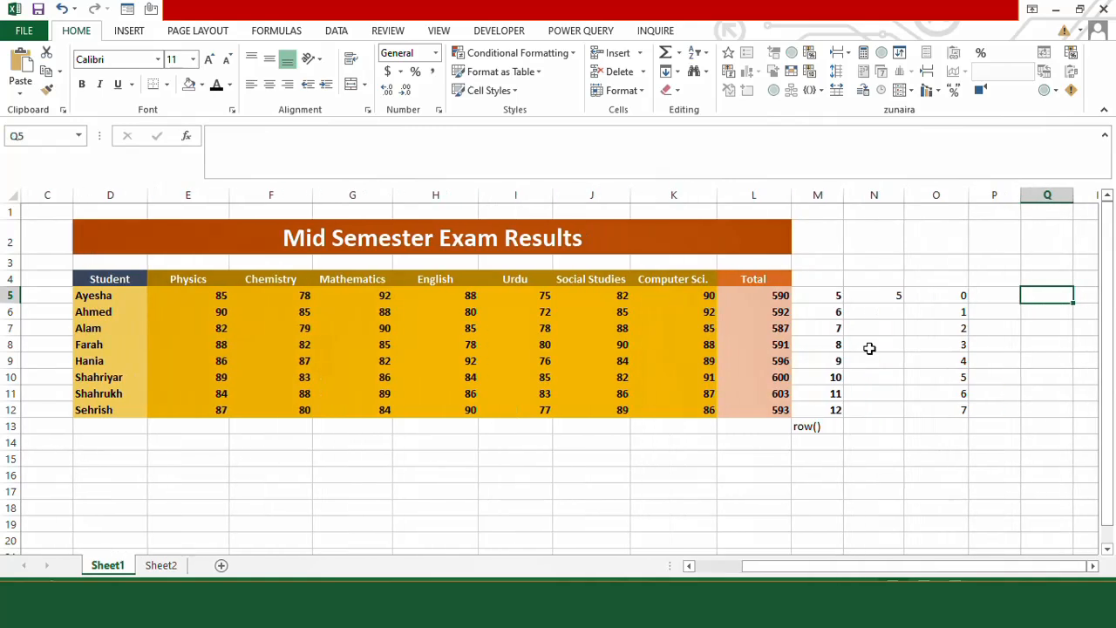
{"action": "type", "text": "="}
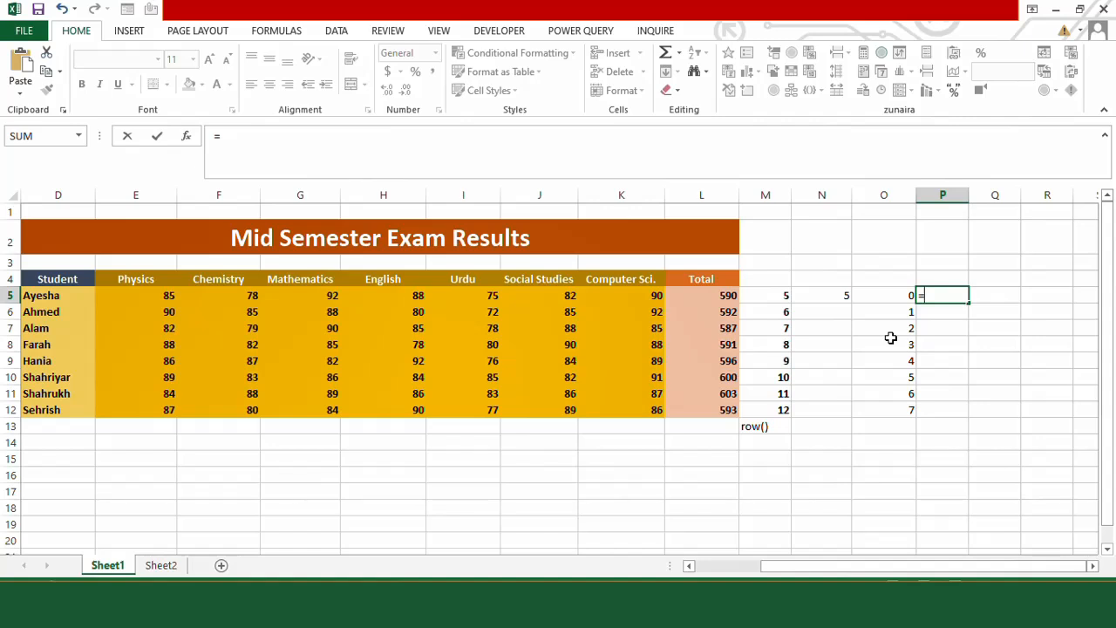
{"action": "type", "text": "LARGE("}
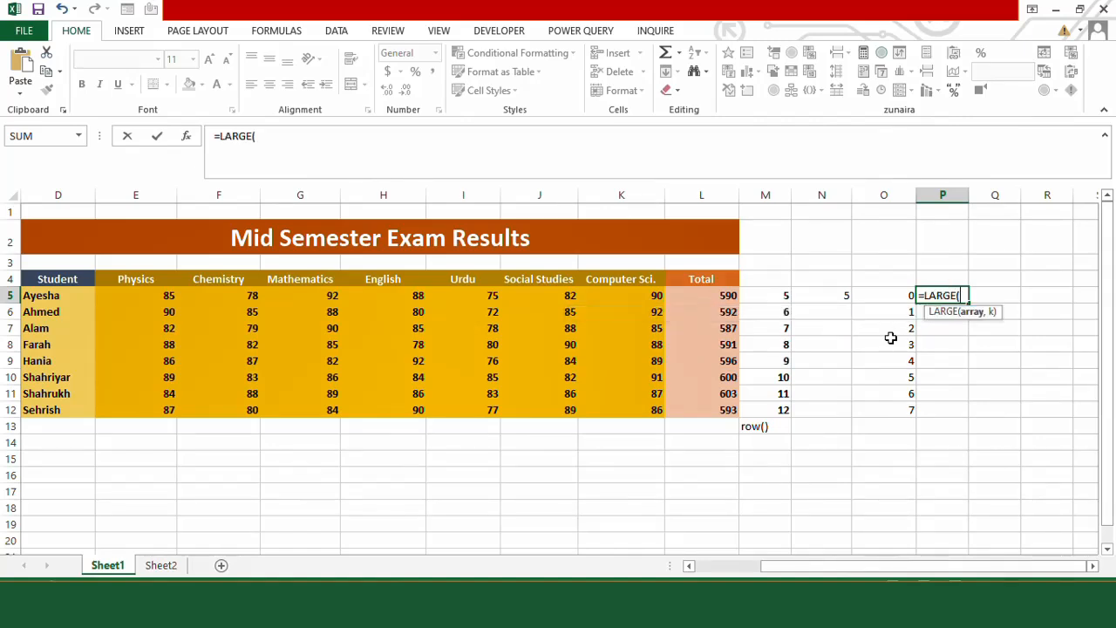
{"action": "left_click_drag", "start_coordinate": [724, 298], "coordinate": [702, 410]}
{"action": "key", "text": "F4"}
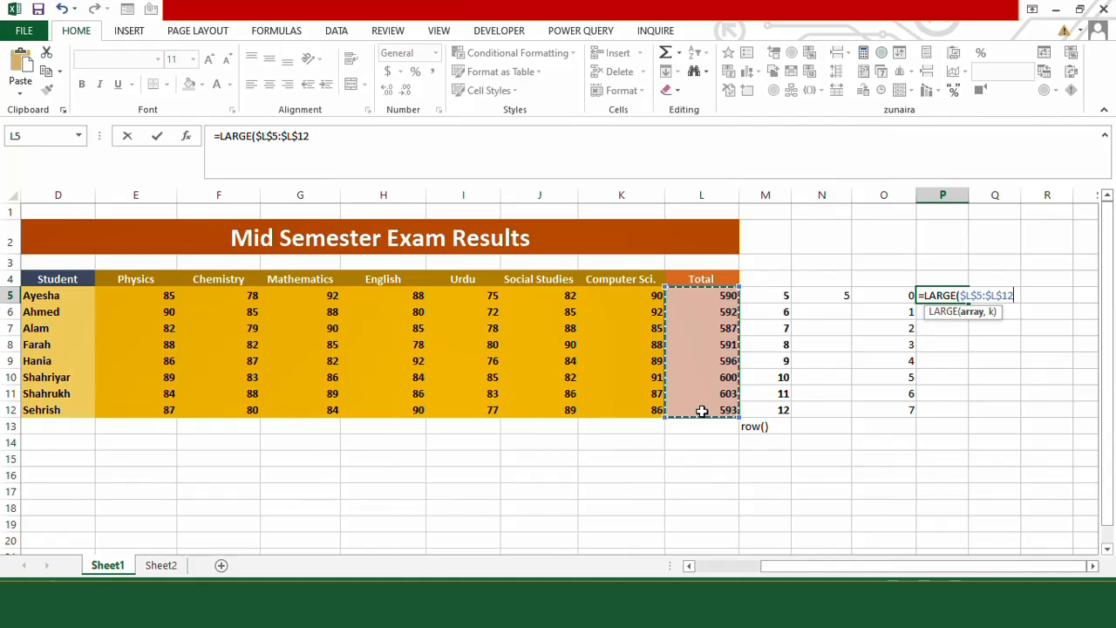
{"action": "type", "text": ","}
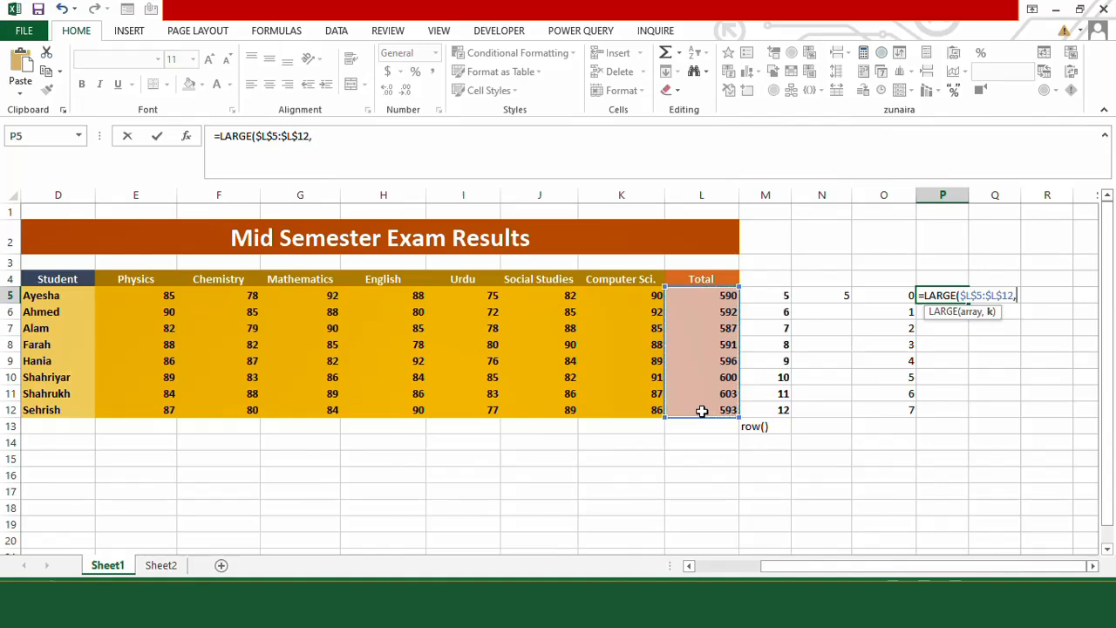
{"action": "left_click", "coordinate": [882, 297]}
{"action": "type", "text": ")"}
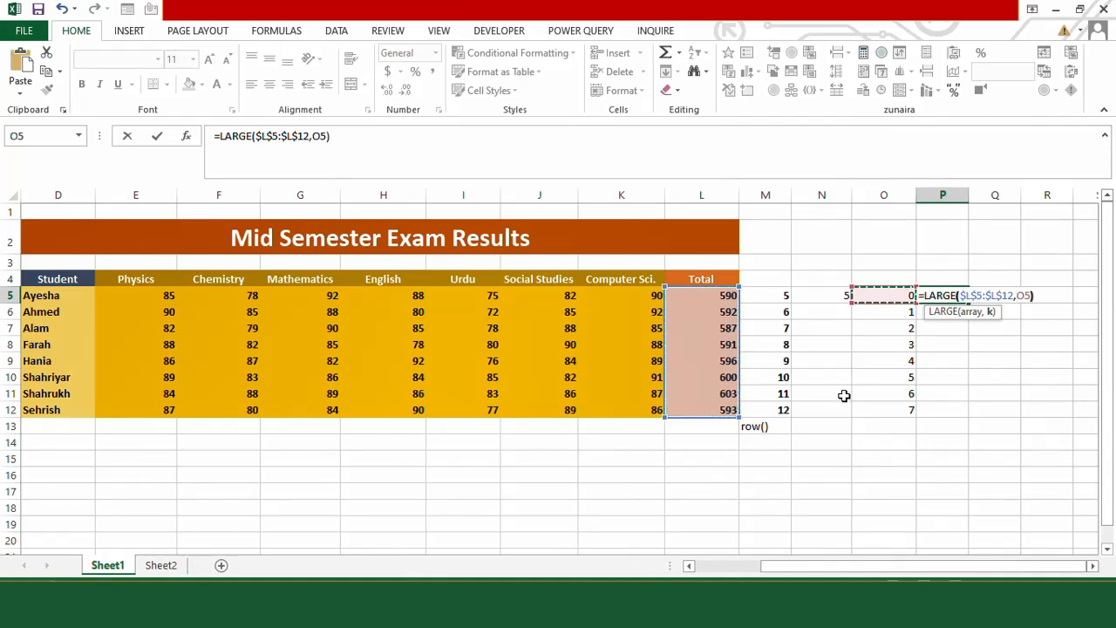
{"action": "key", "text": "Return"}
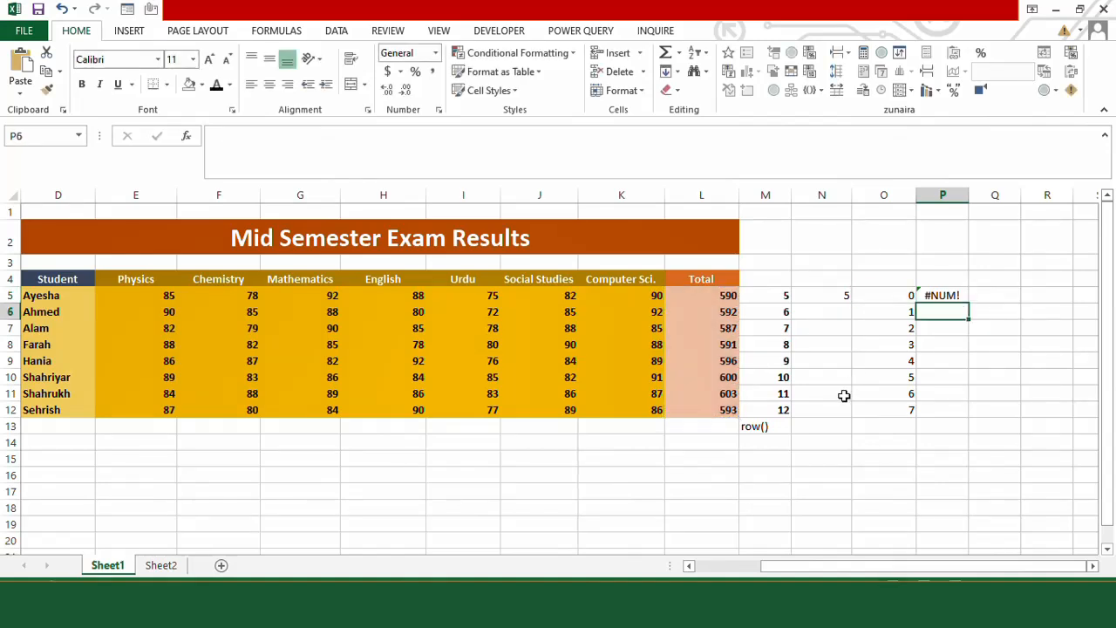
Change P5's formula to =LARGE($L$5:$L$12,O5+1) and fill it down through P12
{"action": "left_click", "coordinate": [958, 299]}
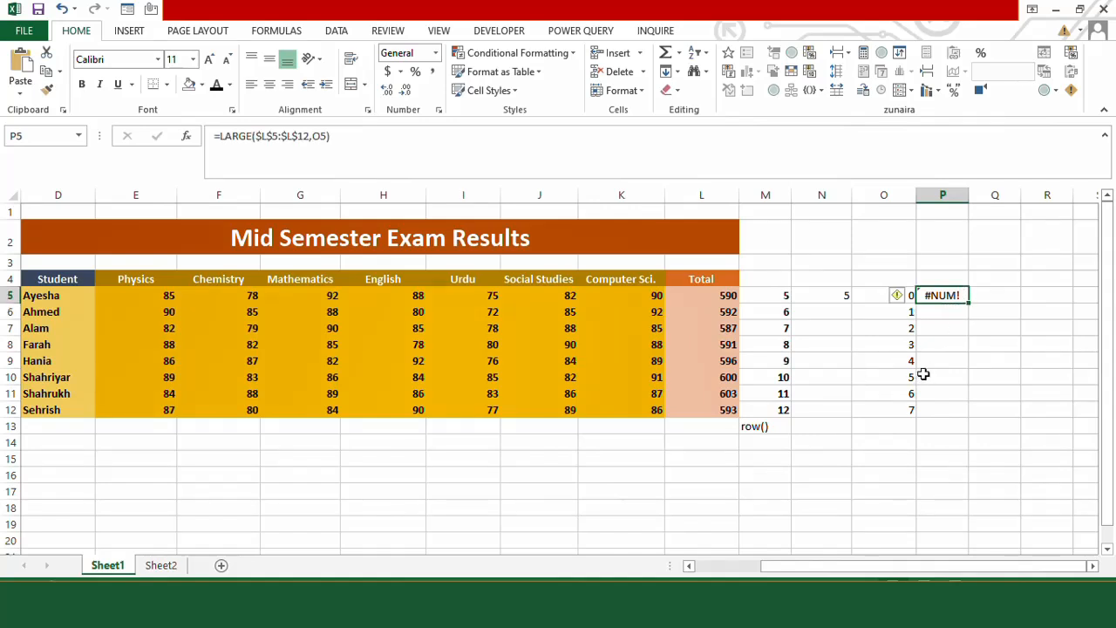
{"action": "left_click", "coordinate": [328, 136]}
{"action": "type", "text": "+1"}
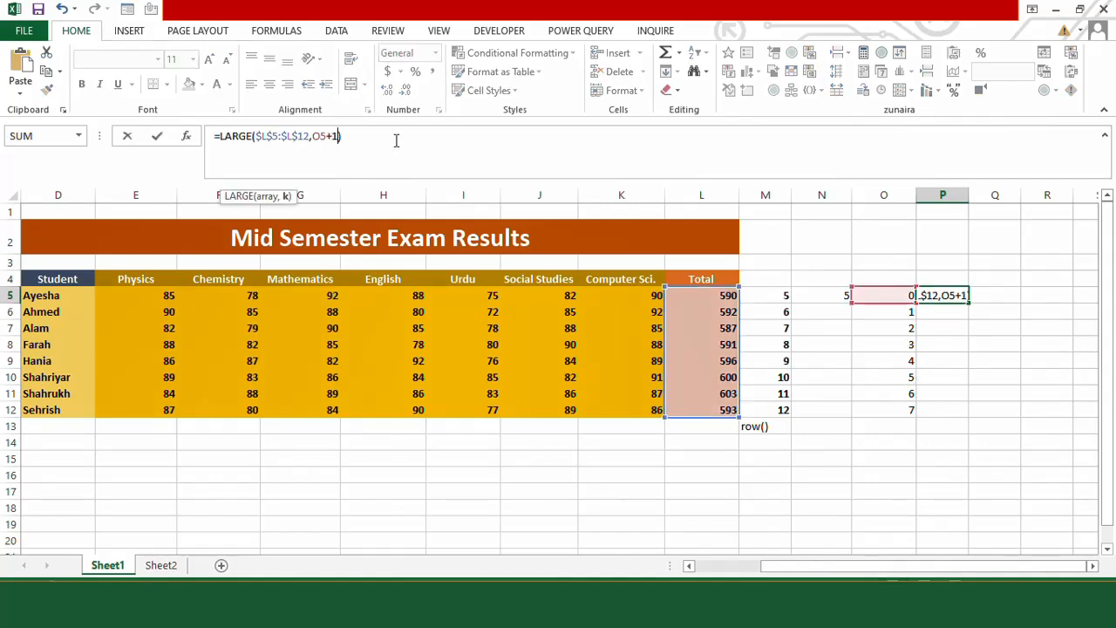
{"action": "key", "text": "Return"}
{"action": "left_click", "coordinate": [955, 298]}
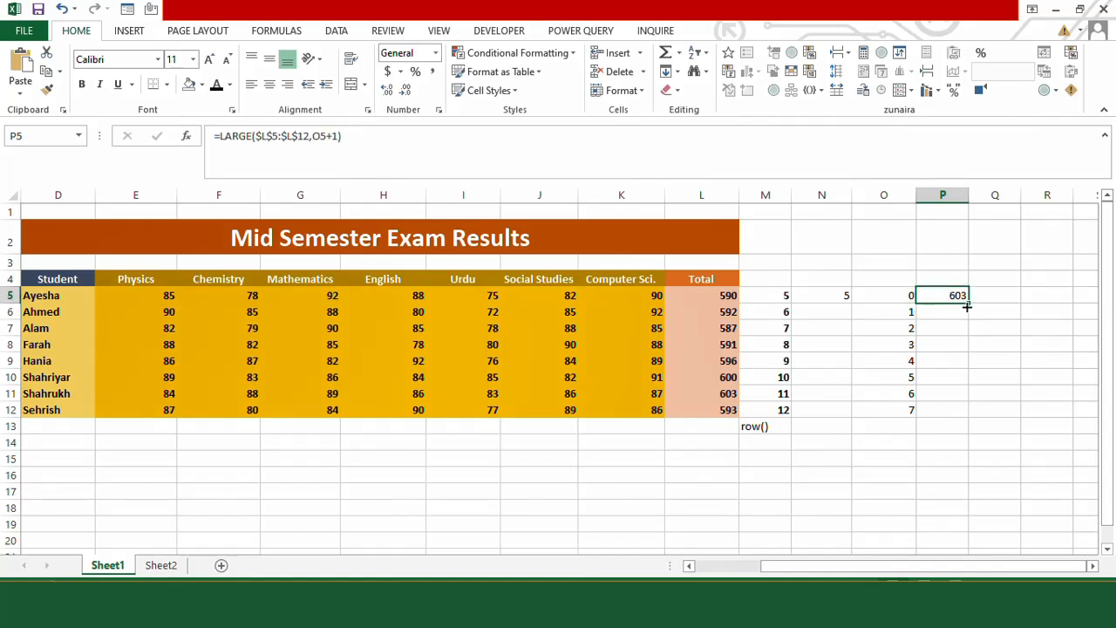
{"action": "left_click_drag", "start_coordinate": [968, 305], "coordinate": [954, 411]}
{"action": "left_click", "coordinate": [918, 314]}
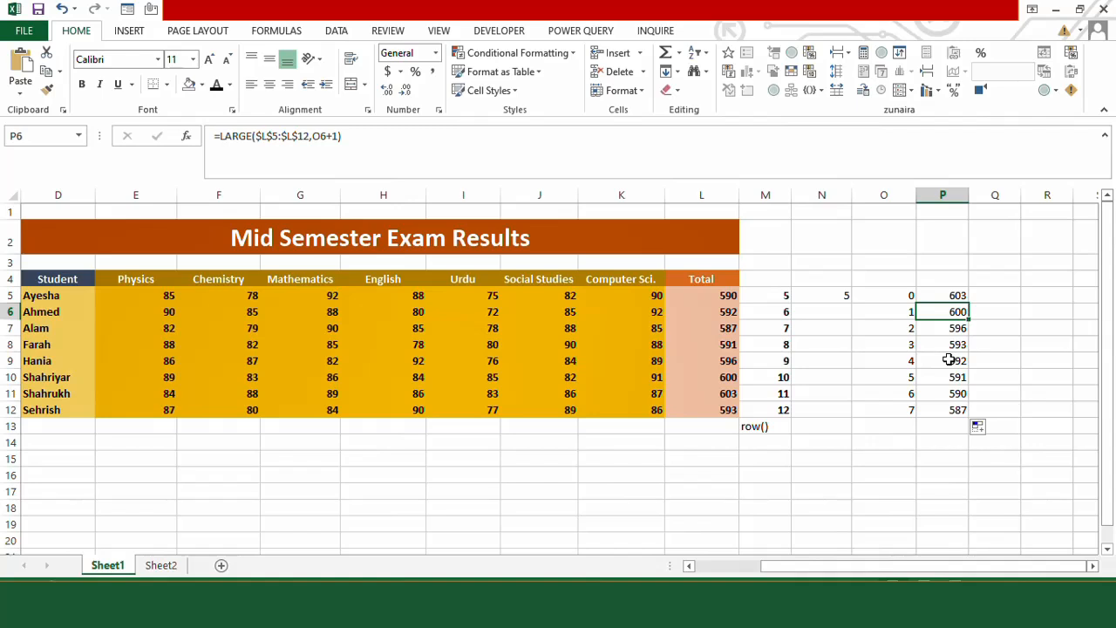
{"action": "left_click", "coordinate": [890, 409]}
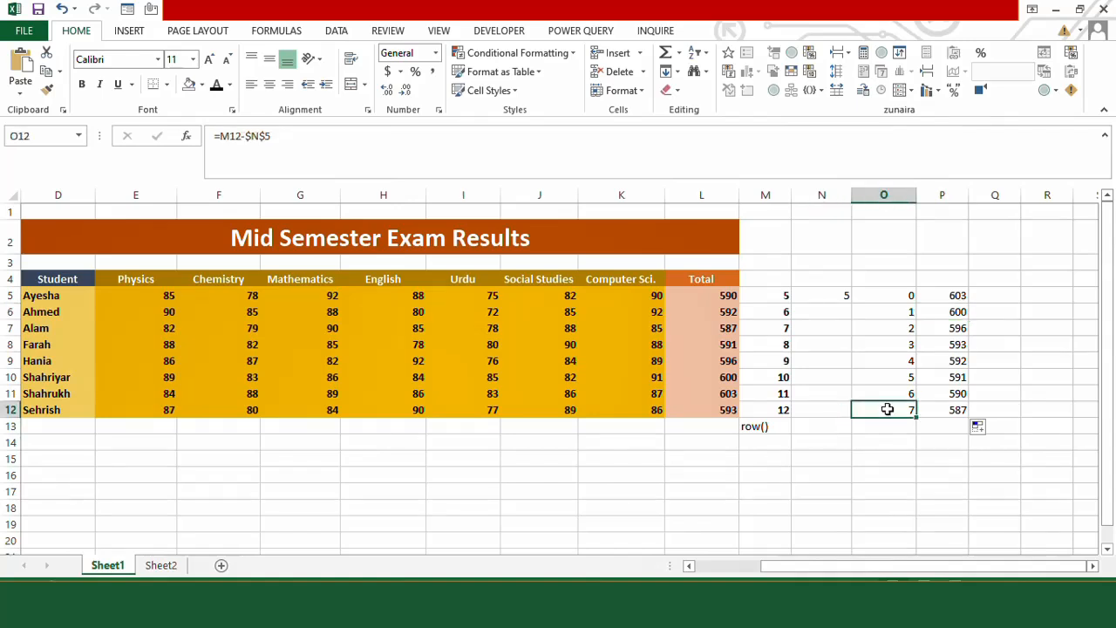
{"action": "left_click", "coordinate": [881, 295]}
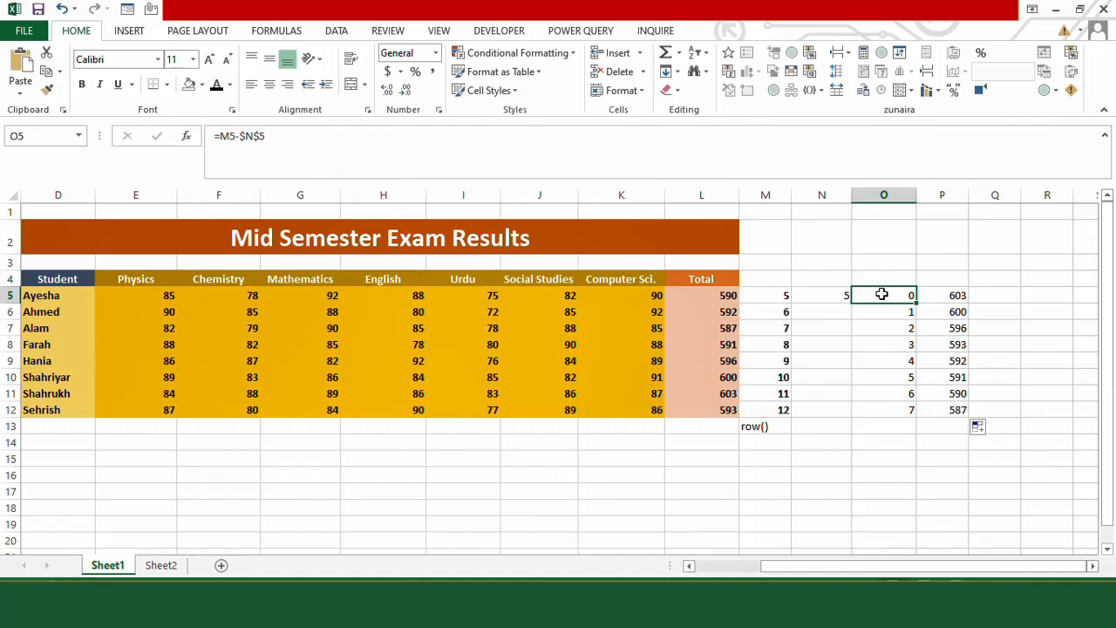
{"action": "left_click_drag", "start_coordinate": [882, 295], "coordinate": [883, 410]}
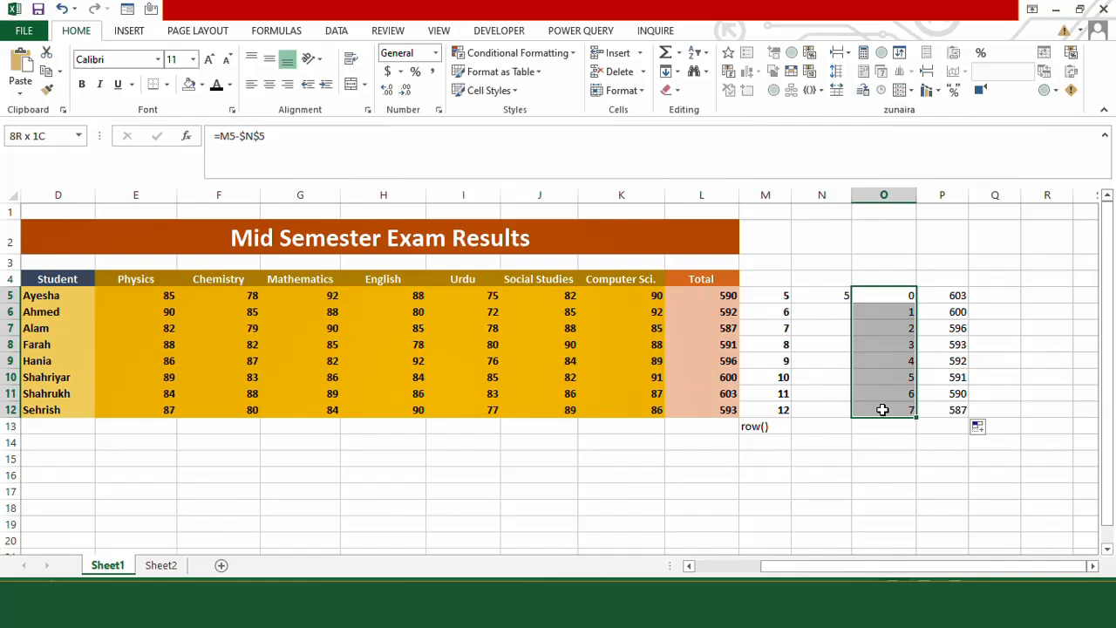
{"action": "left_click", "coordinate": [824, 461]}
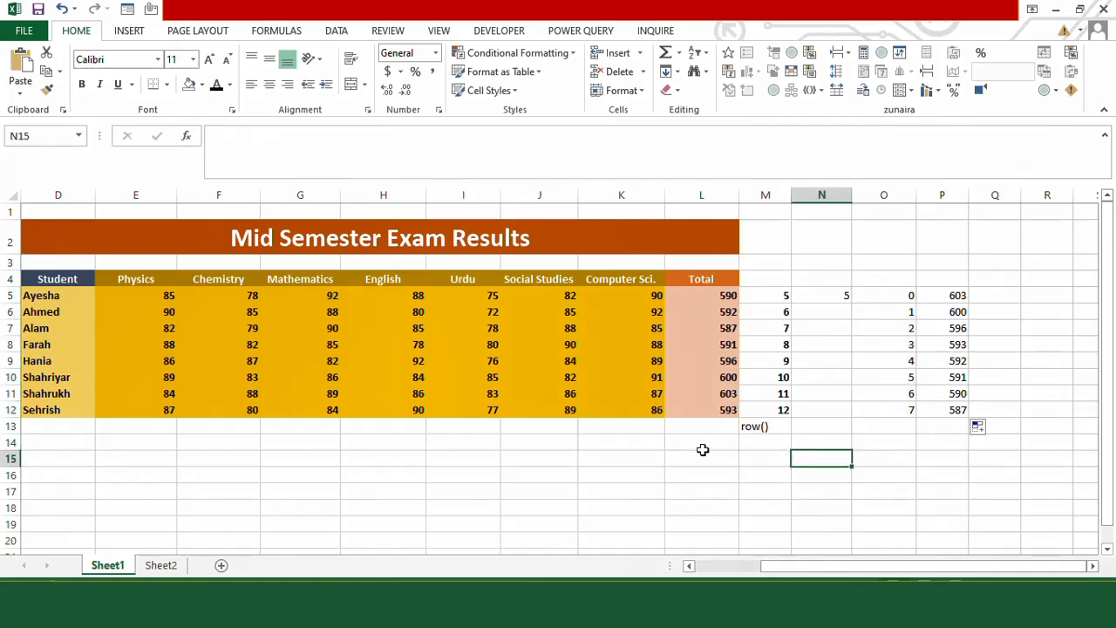
{"action": "type", "text": "if(row()"}
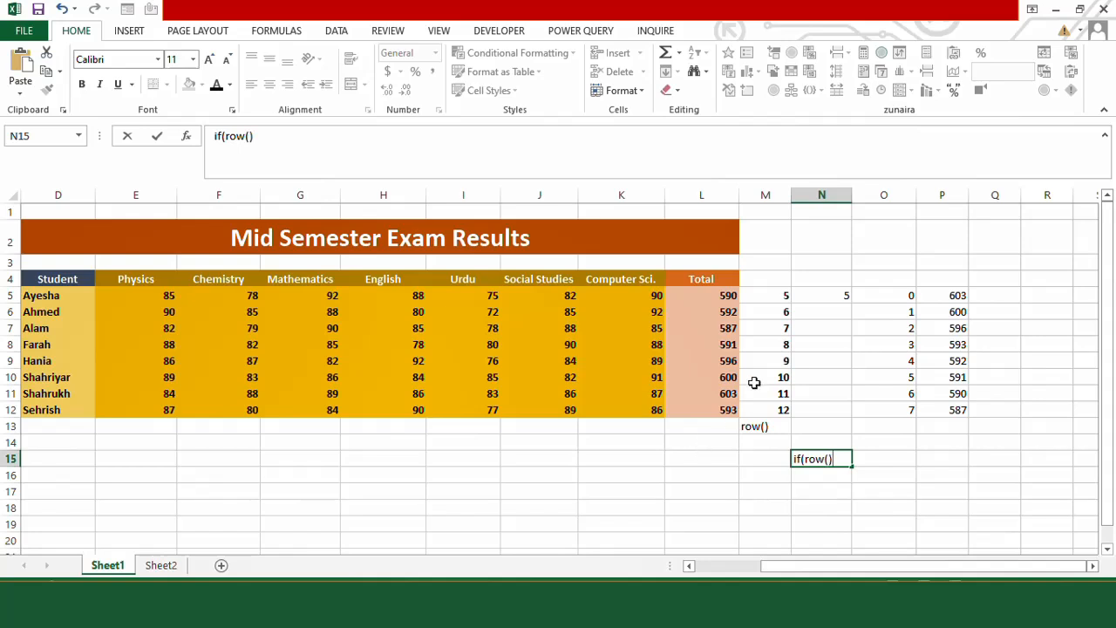
{"action": "type", "text": "-row(L5)<8,"}
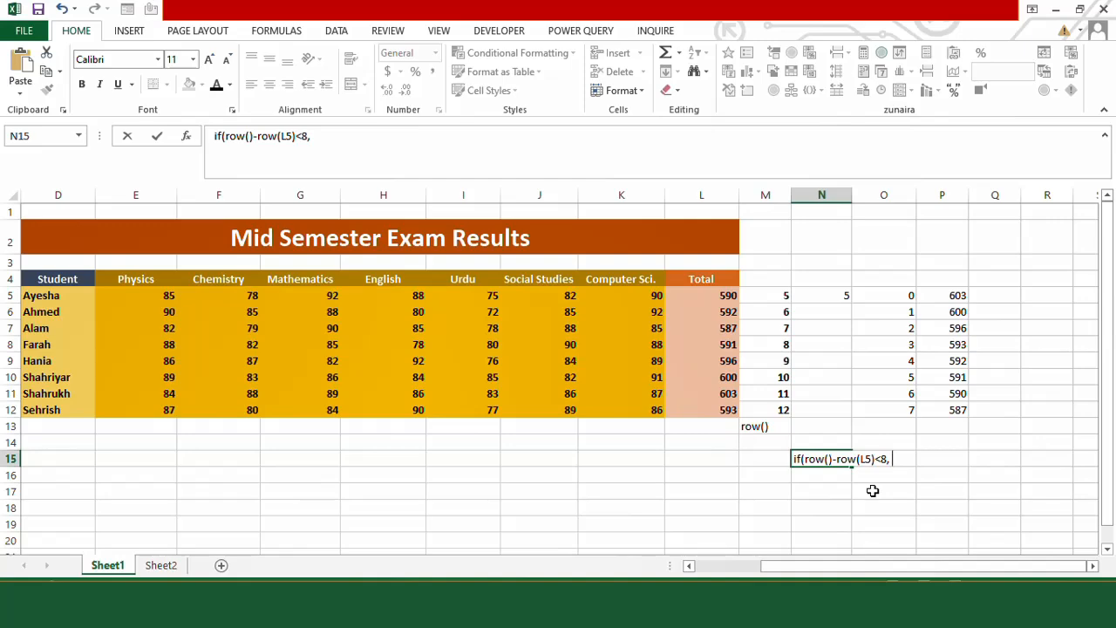
{"action": "key", "text": "Escape"}
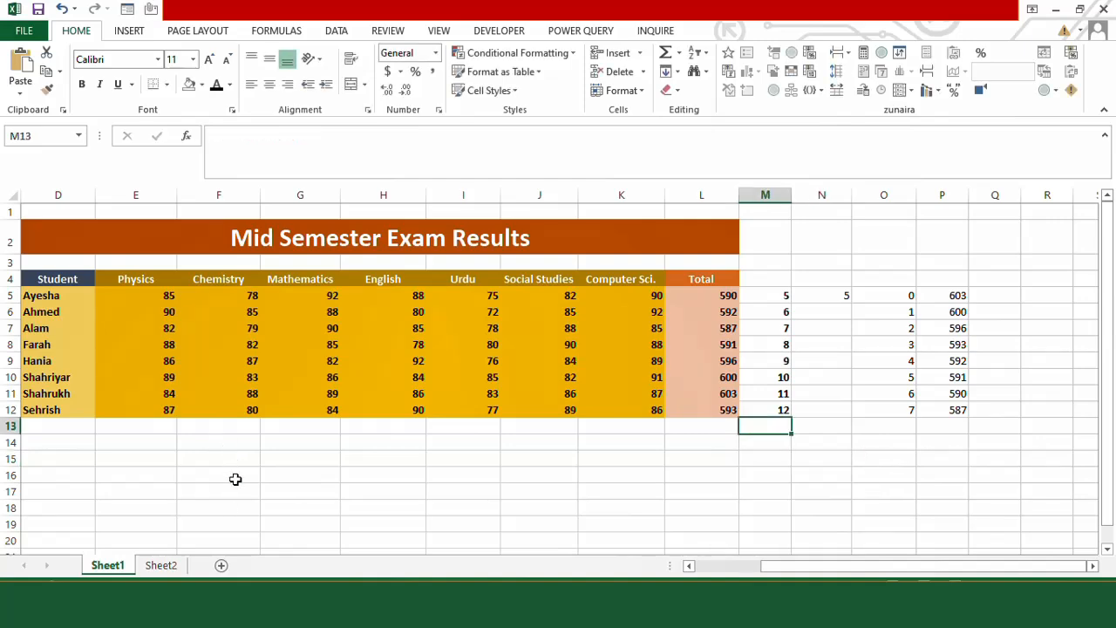
Start an IF formula in D7 of Sheet2 whose logical test begins with ROW(Sheet1!M5)
{"action": "left_click", "coordinate": [166, 566]}
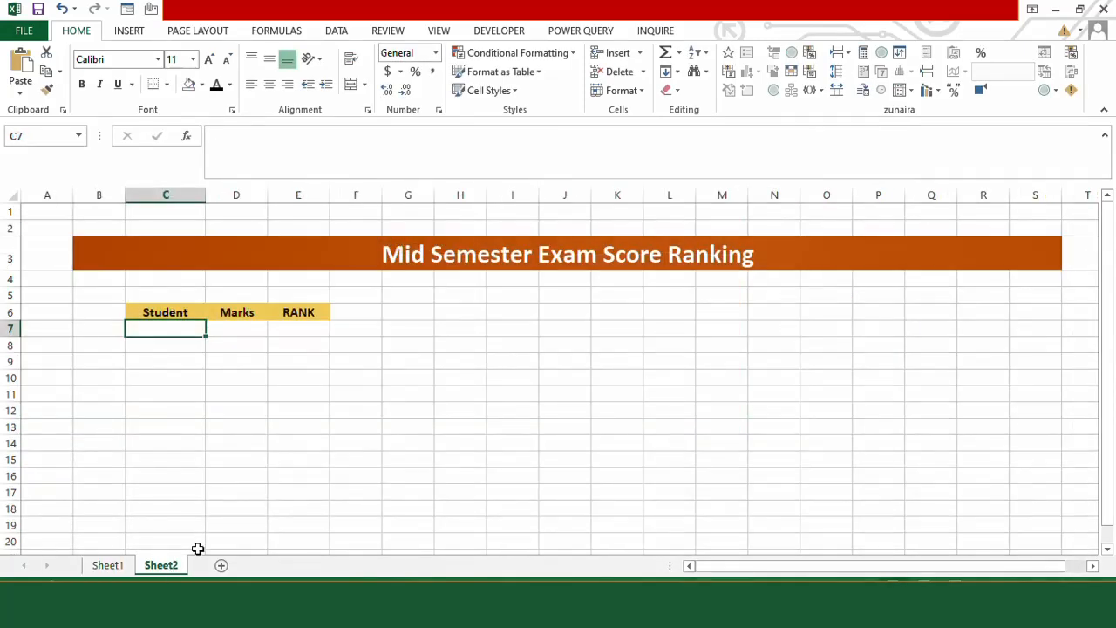
{"action": "left_click", "coordinate": [244, 337]}
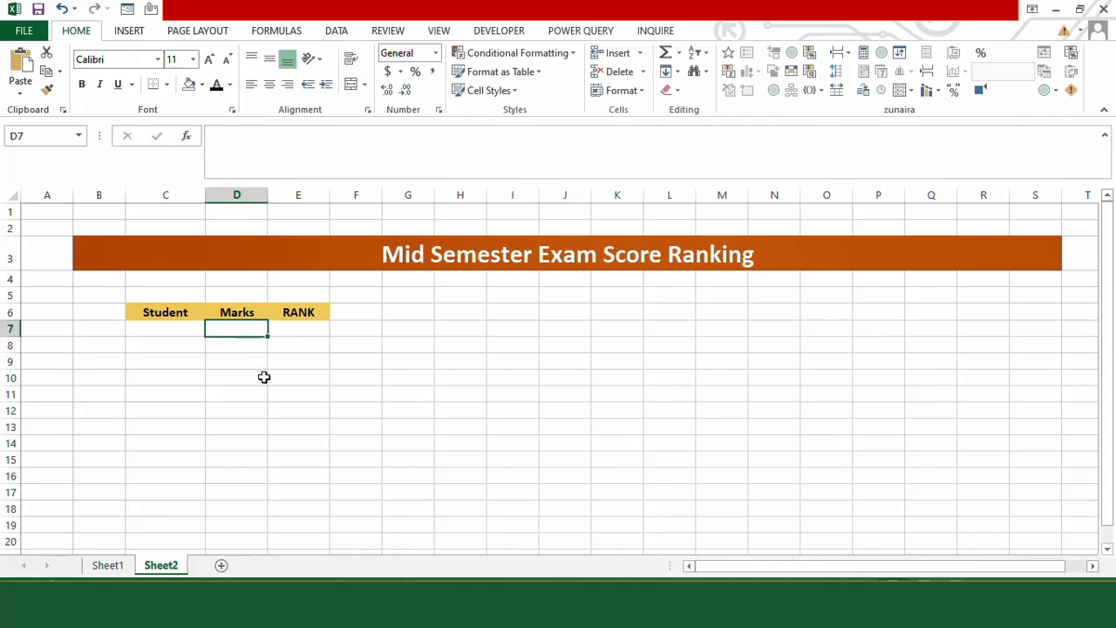
{"action": "type", "text": "=if"}
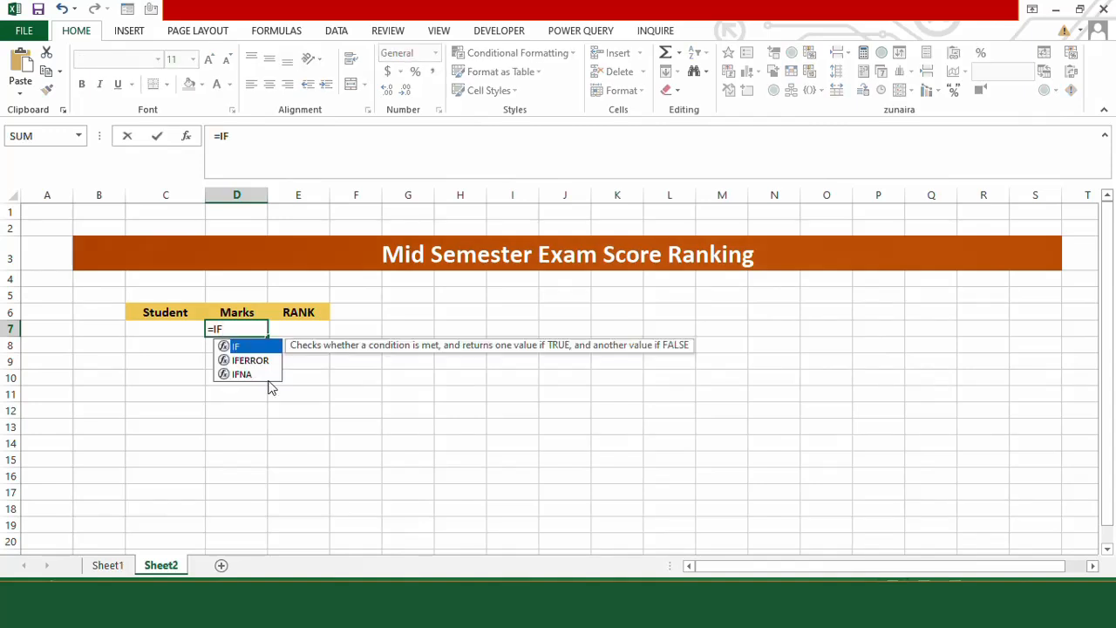
{"action": "key", "text": "Tab"}
{"action": "type", "text": "ROW("}
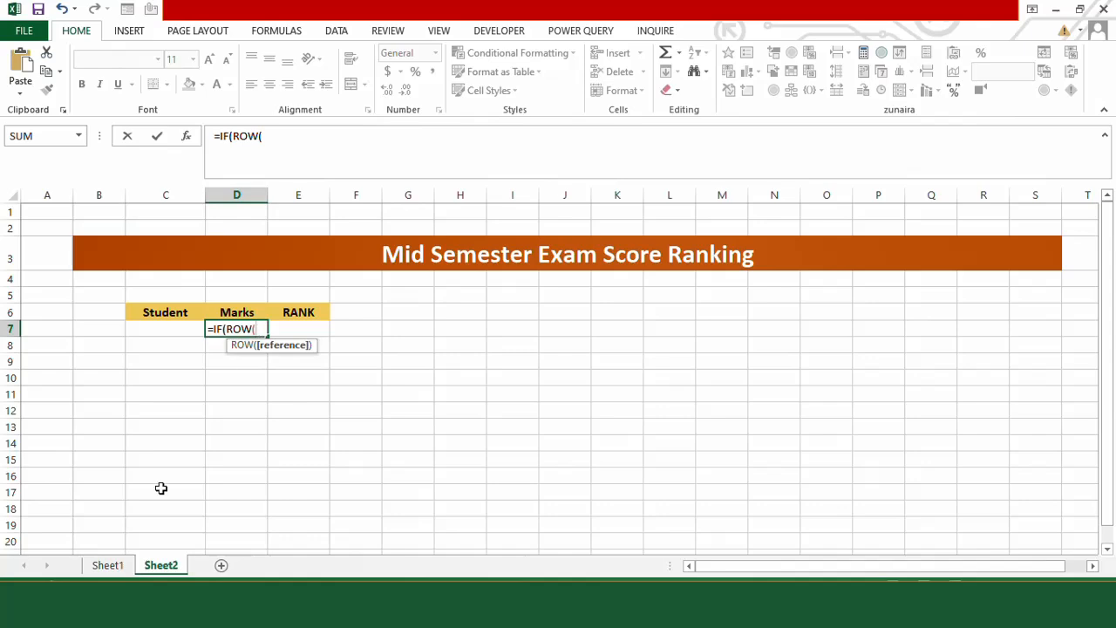
{"action": "left_click", "coordinate": [112, 567]}
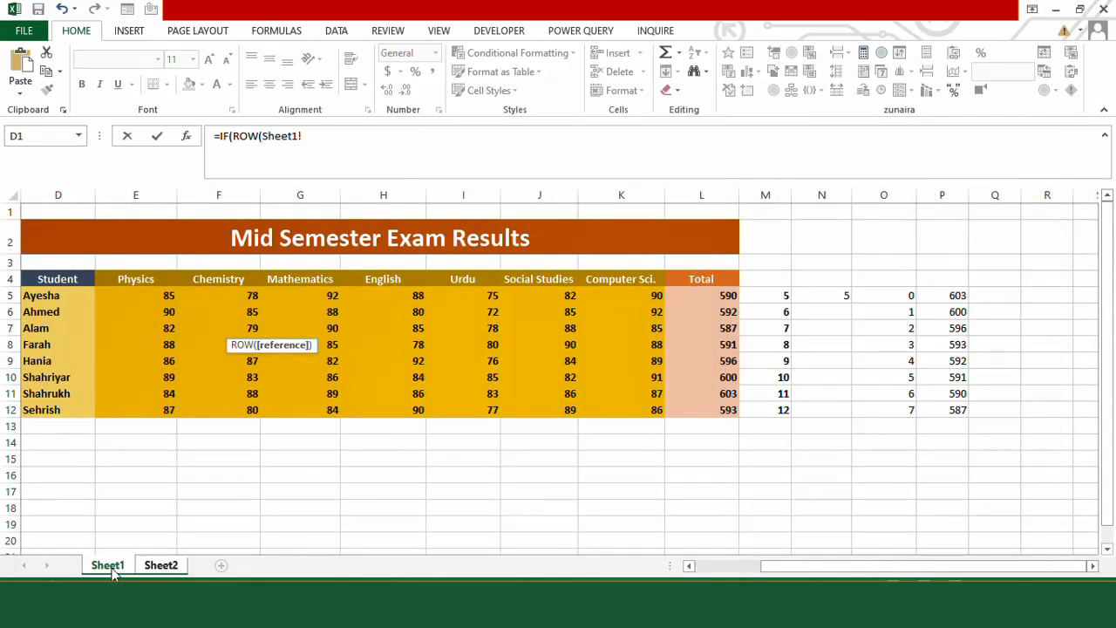
{"action": "left_click", "coordinate": [776, 295]}
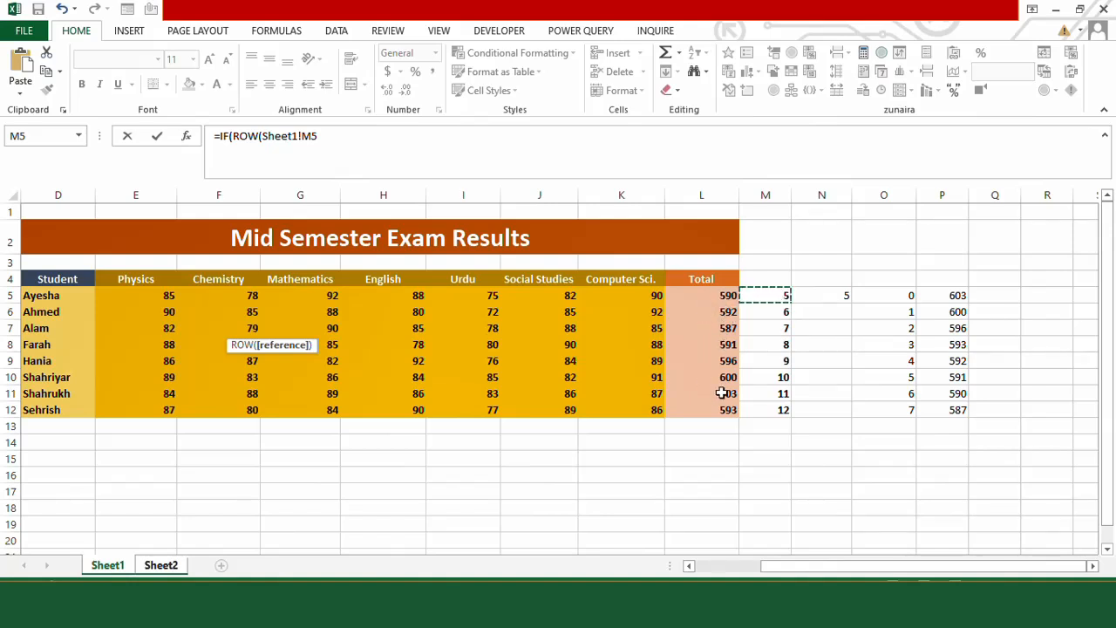
{"action": "left_click", "coordinate": [396, 132]}
{"action": "type", "text": ")"}
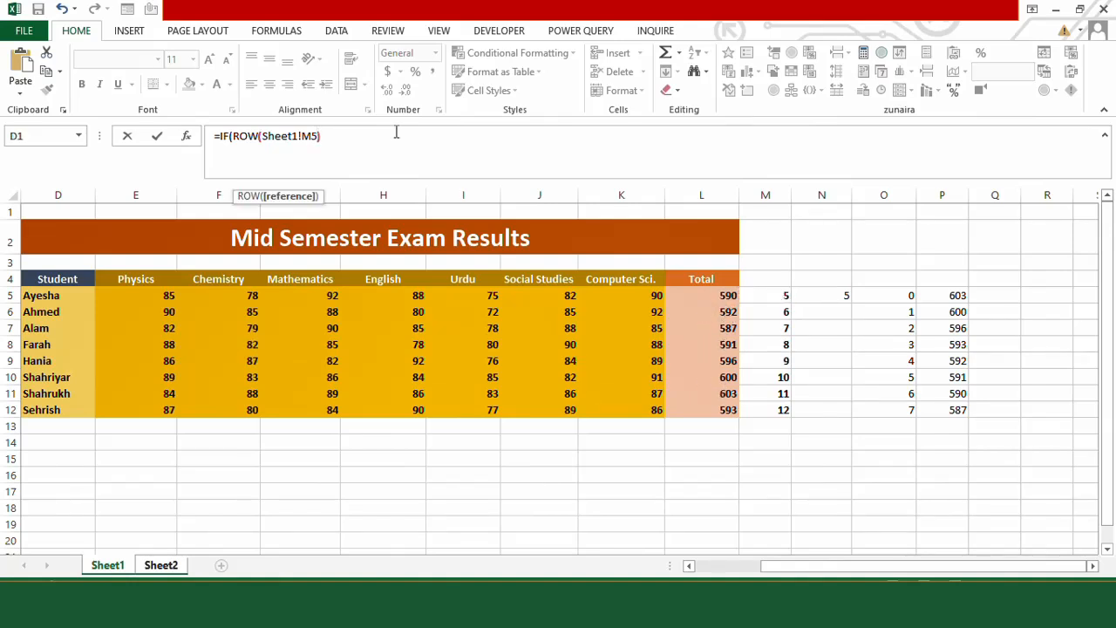
Complete the IF formula's logical test by subtracting ROW(Sheet1!$L$5) and requiring the difference to be <8
{"action": "type", "text": "-"}
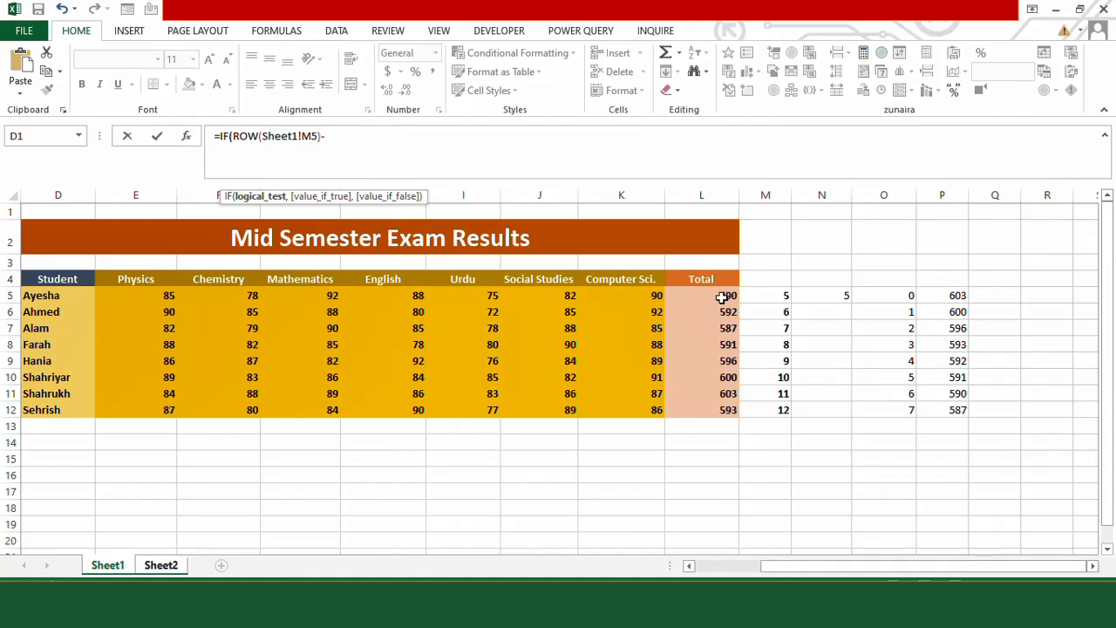
{"action": "type", "text": "RO"}
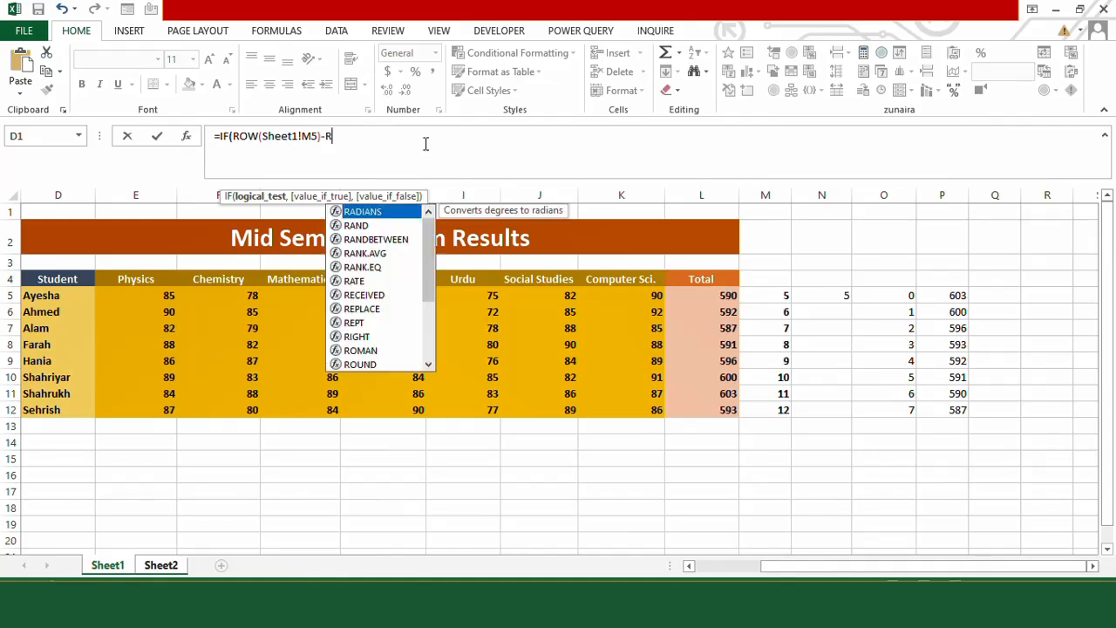
{"action": "type", "text": "W("}
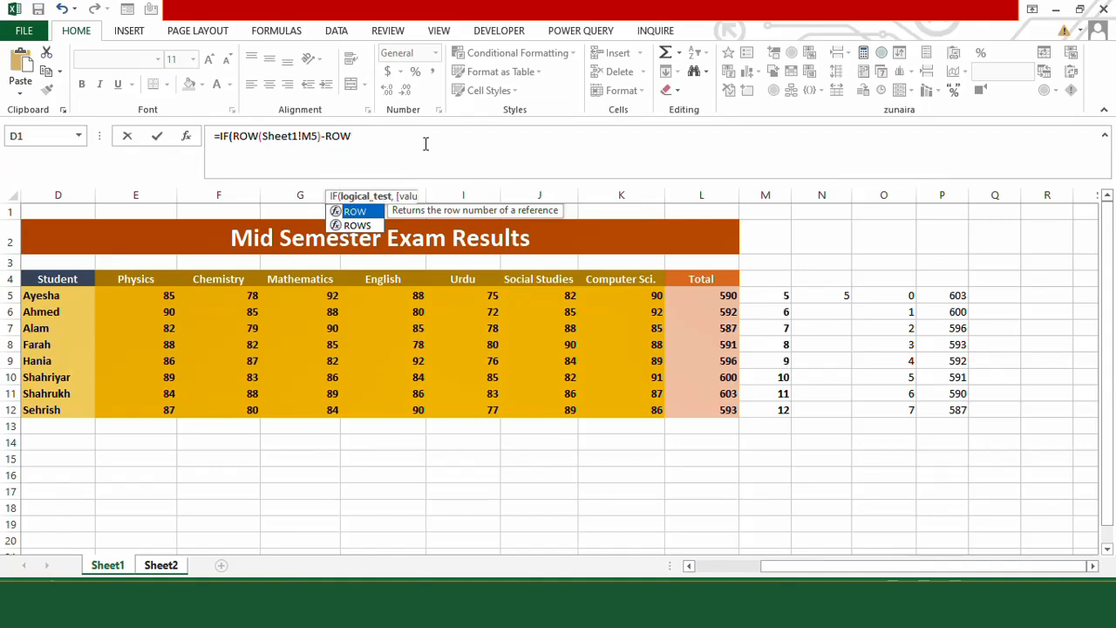
{"action": "left_click", "coordinate": [724, 297]}
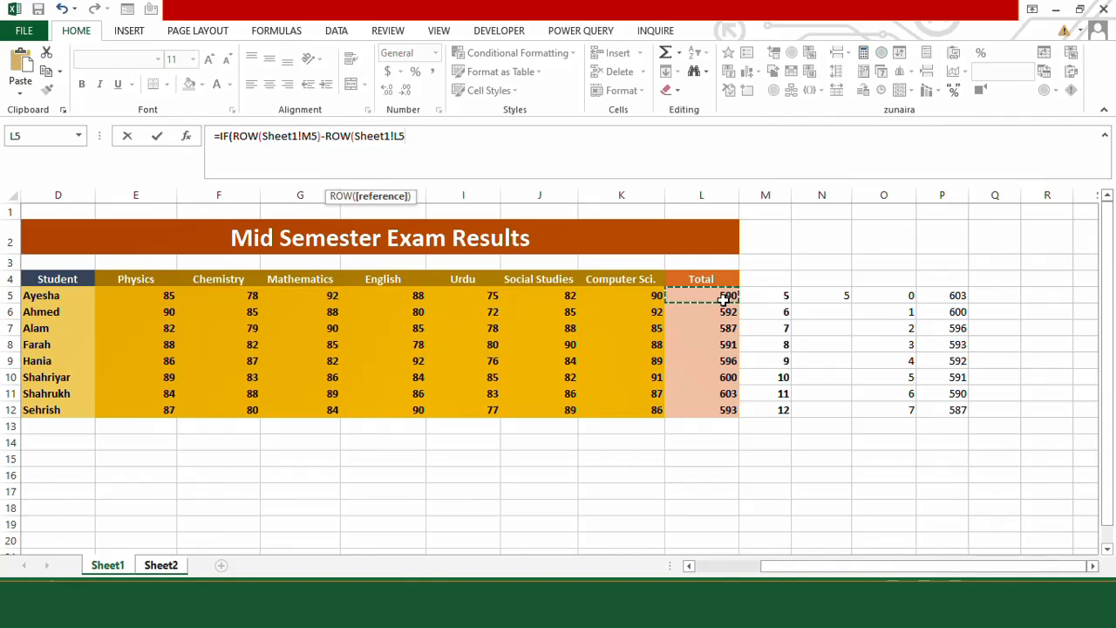
{"action": "key", "text": "F4"}
{"action": "type", "text": ")"}
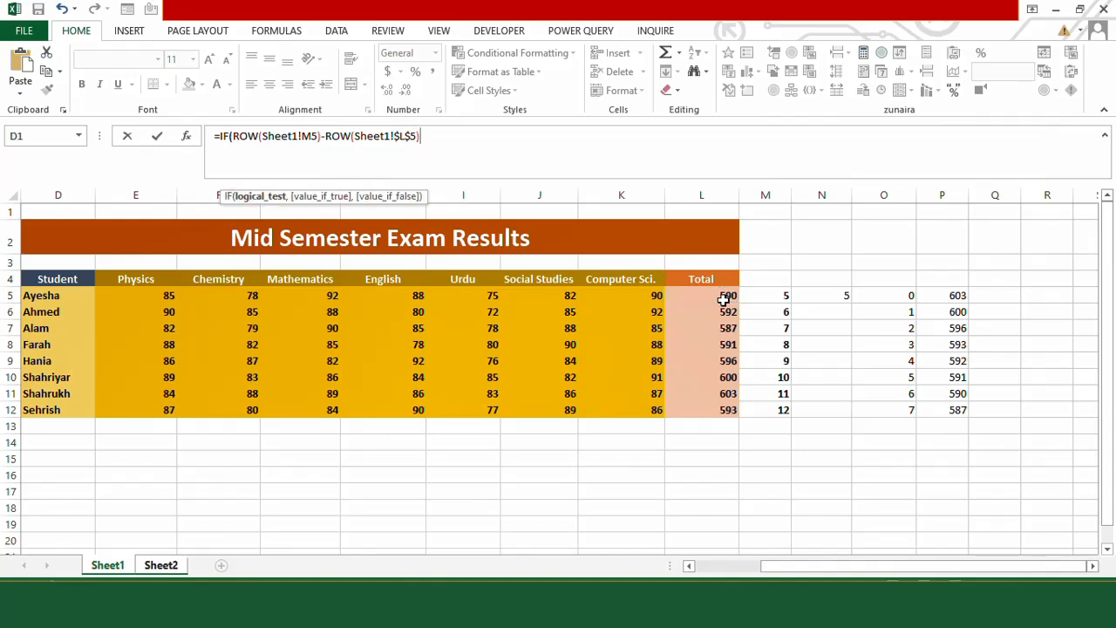
{"action": "type", "text": "<8"}
{"action": "type", "text": ","}
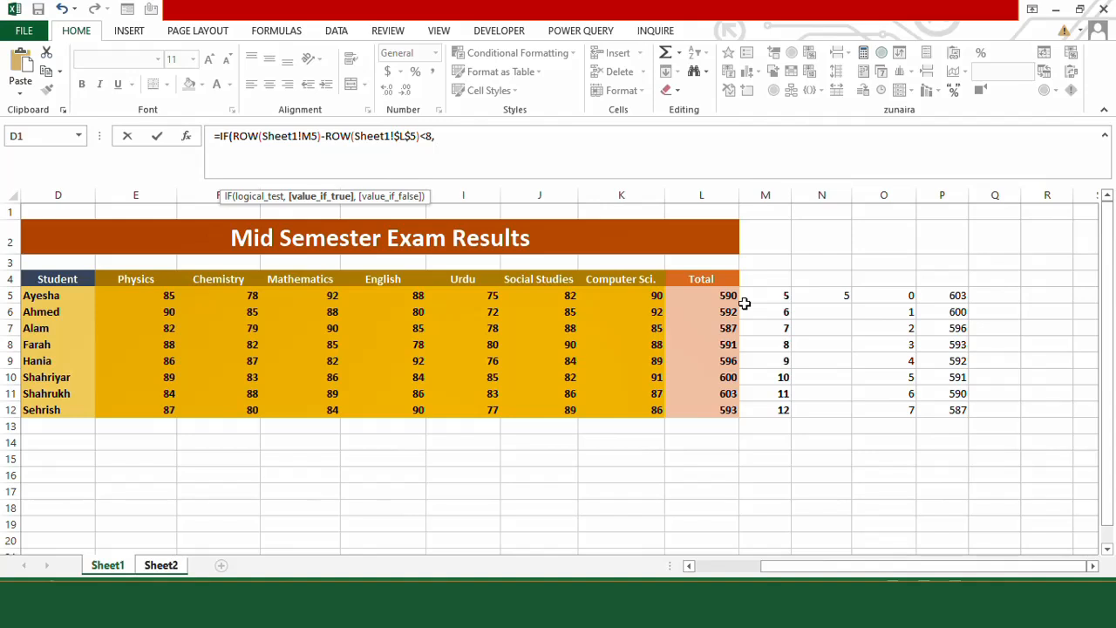
Add LARGE as the value if true, with the absolute Total range Sheet1!$L$5:$L$12 as its array
{"action": "type", "text": "LARGE("}
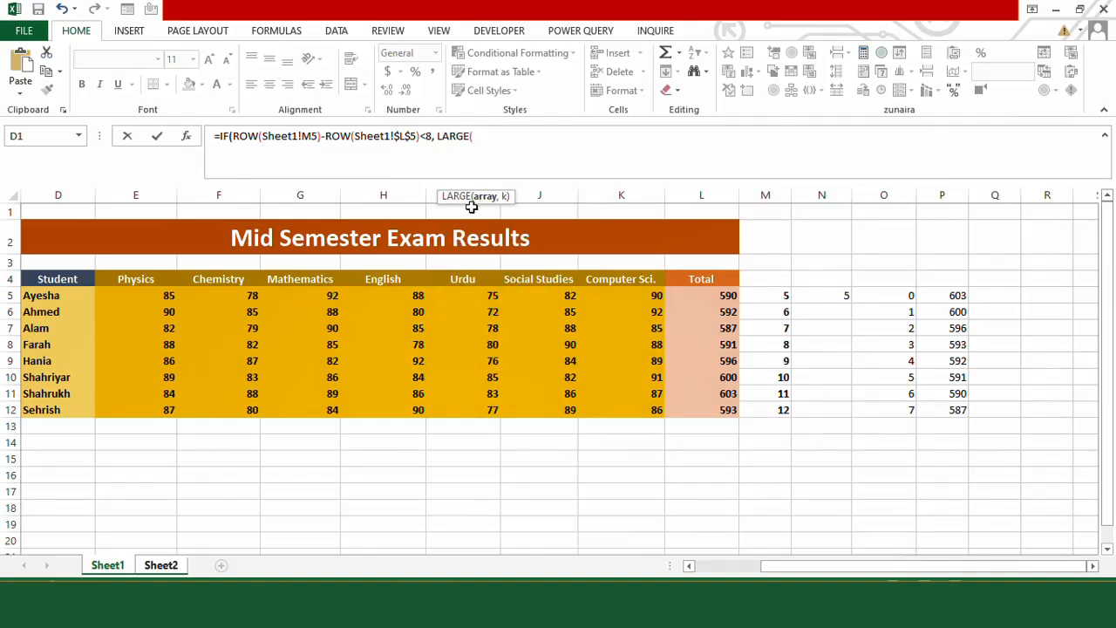
{"action": "left_click_drag", "start_coordinate": [715, 405], "coordinate": [711, 306]}
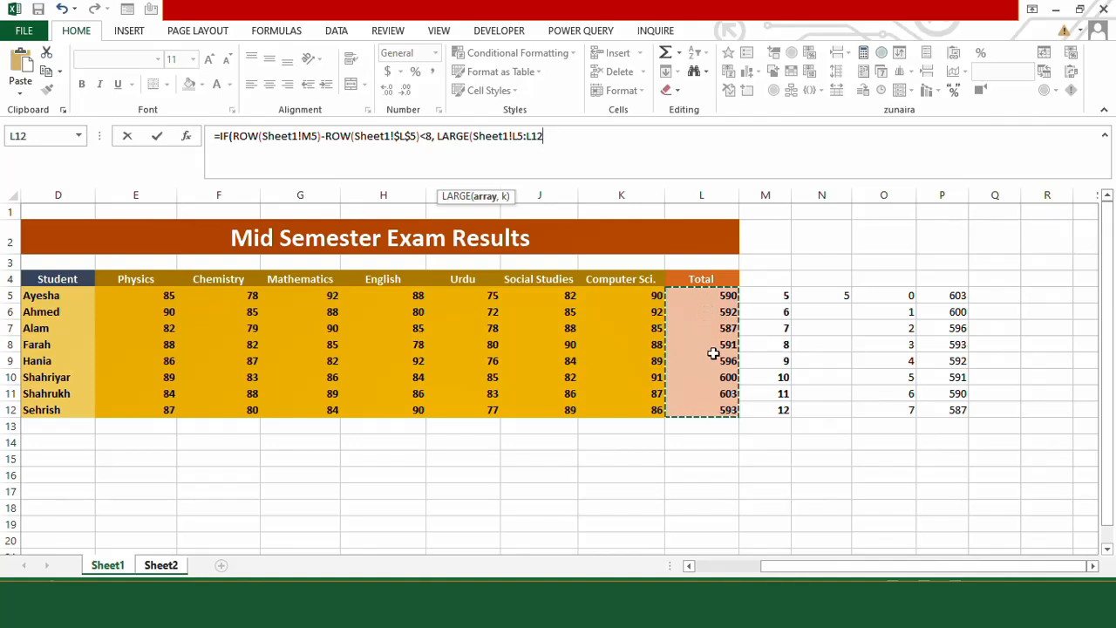
{"action": "key", "text": "F4"}
{"action": "type", "text": ",      ("}
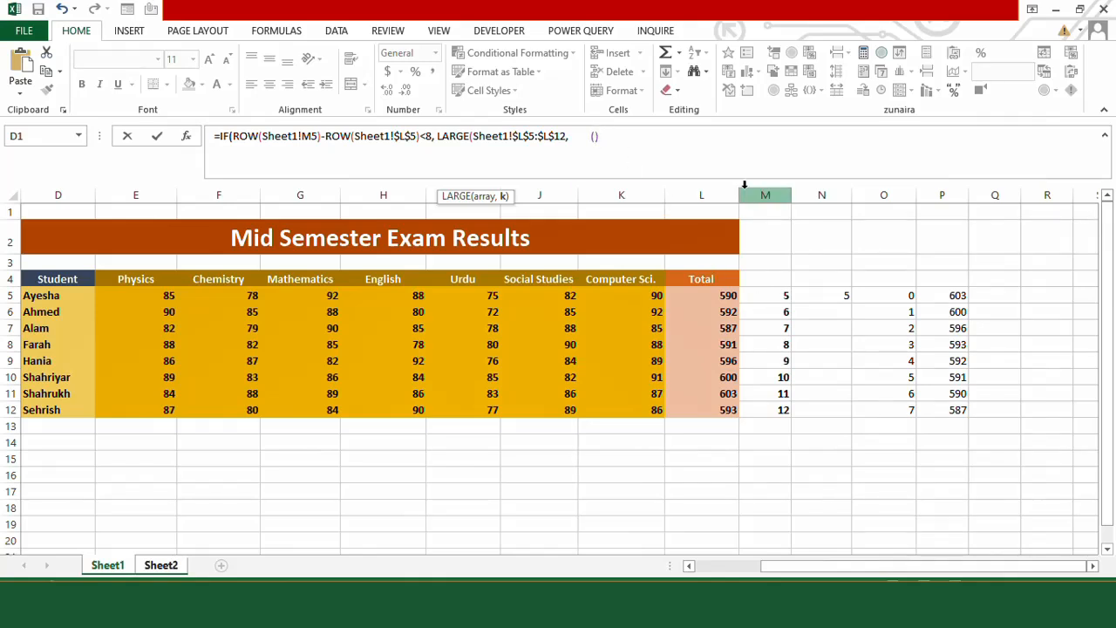
Give LARGE the k argument (ROW(Sheet1!M5)-ROW(Sheet1!$L$5))+1, remove the extra spaces before it, and close the function
{"action": "type", "text": "ROW("}
{"action": "left_click", "coordinate": [779, 295]}
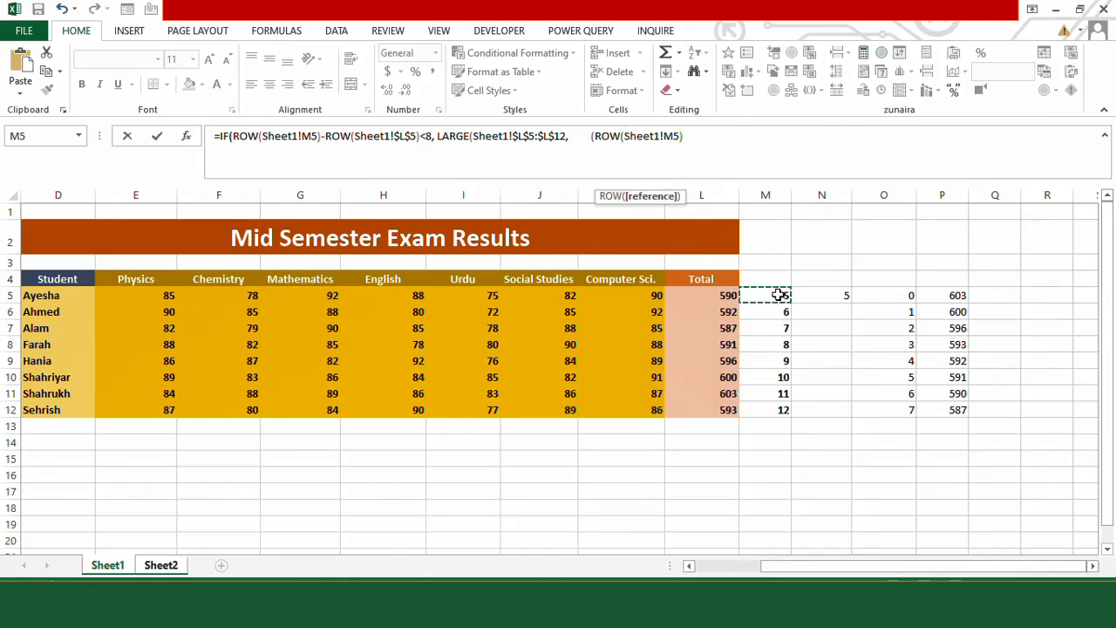
{"action": "type", "text": ")-ROW("}
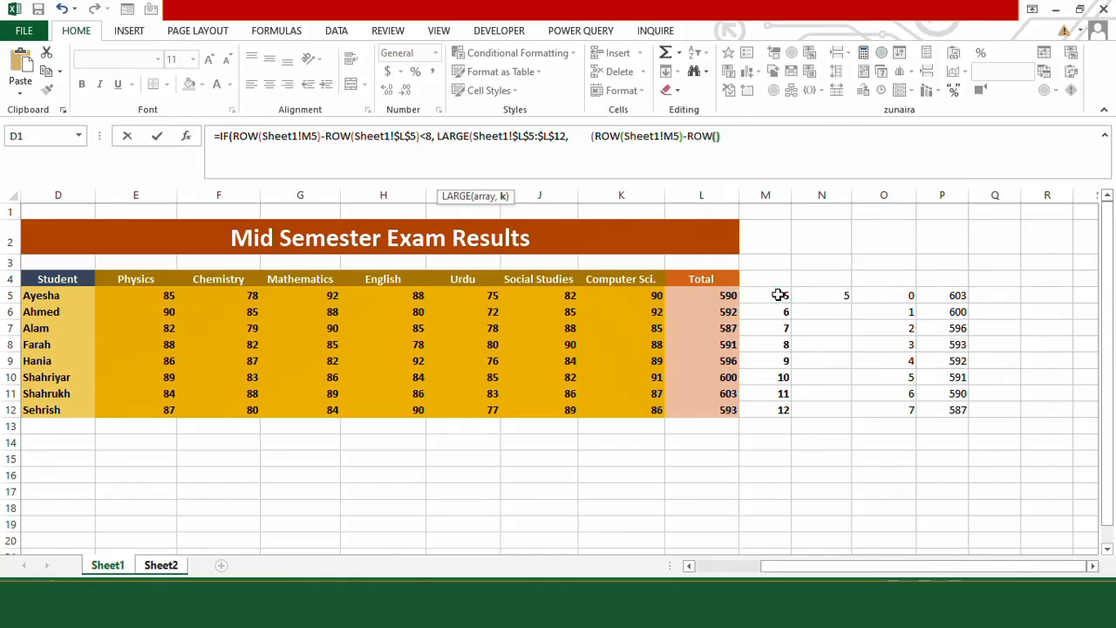
{"action": "left_click", "coordinate": [702, 294]}
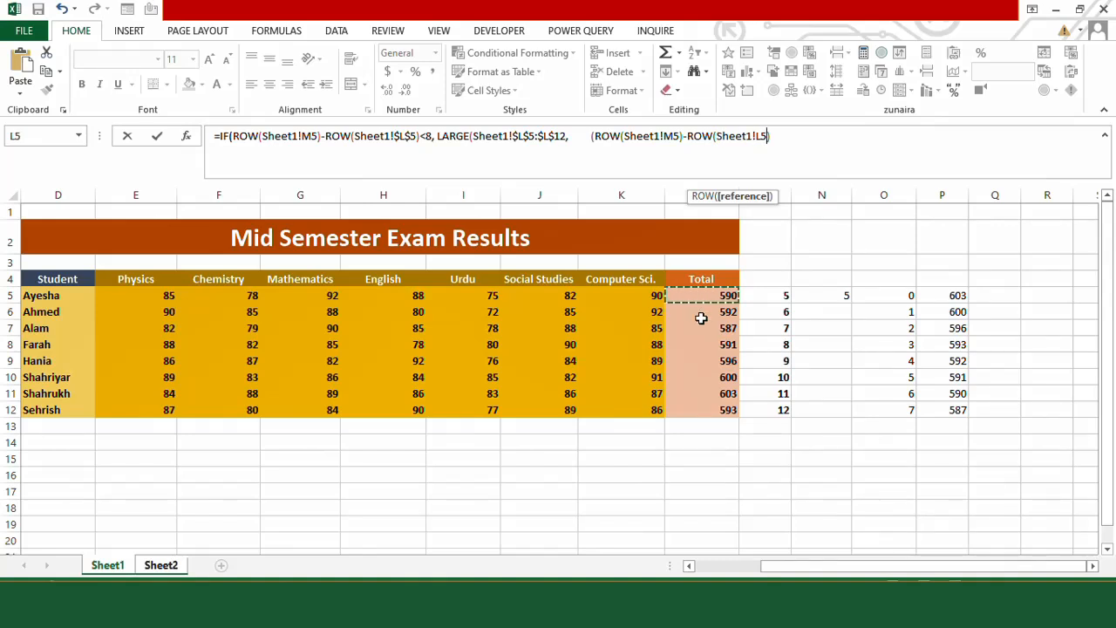
{"action": "key", "text": "F4"}
{"action": "type", "text": ")"}
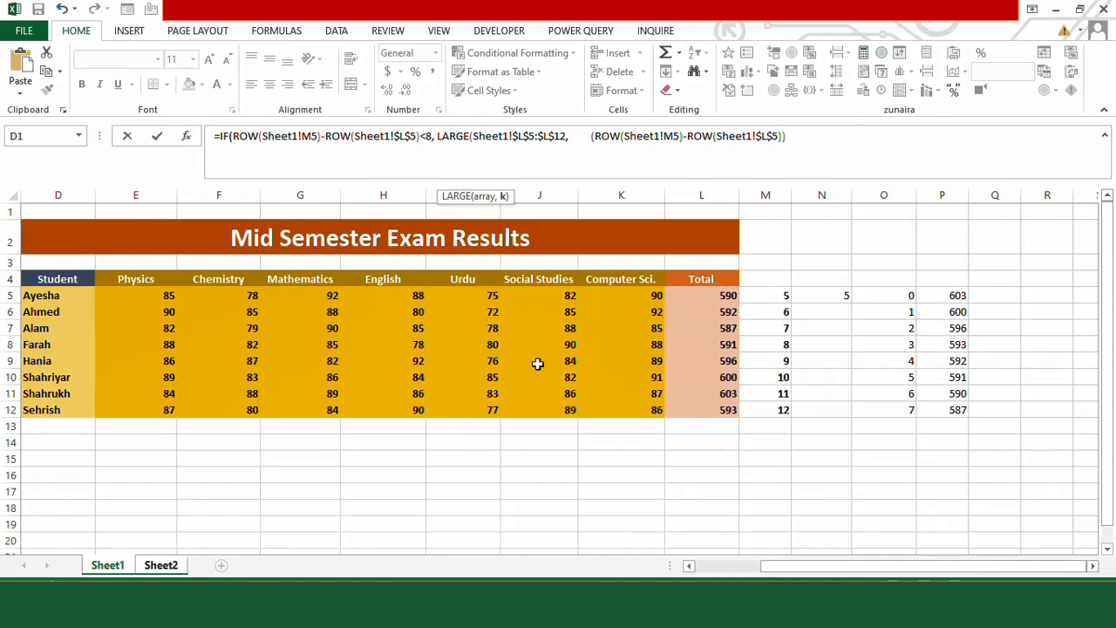
{"action": "type", "text": ")"}
{"action": "key", "text": "BackSpace"}
{"action": "key", "text": "BackSpace"}
{"action": "key", "text": "BackSpace"}
{"action": "key", "text": "BackSpace"}
{"action": "key", "text": "BackSpace"}
{"action": "key", "text": "BackSpace"}
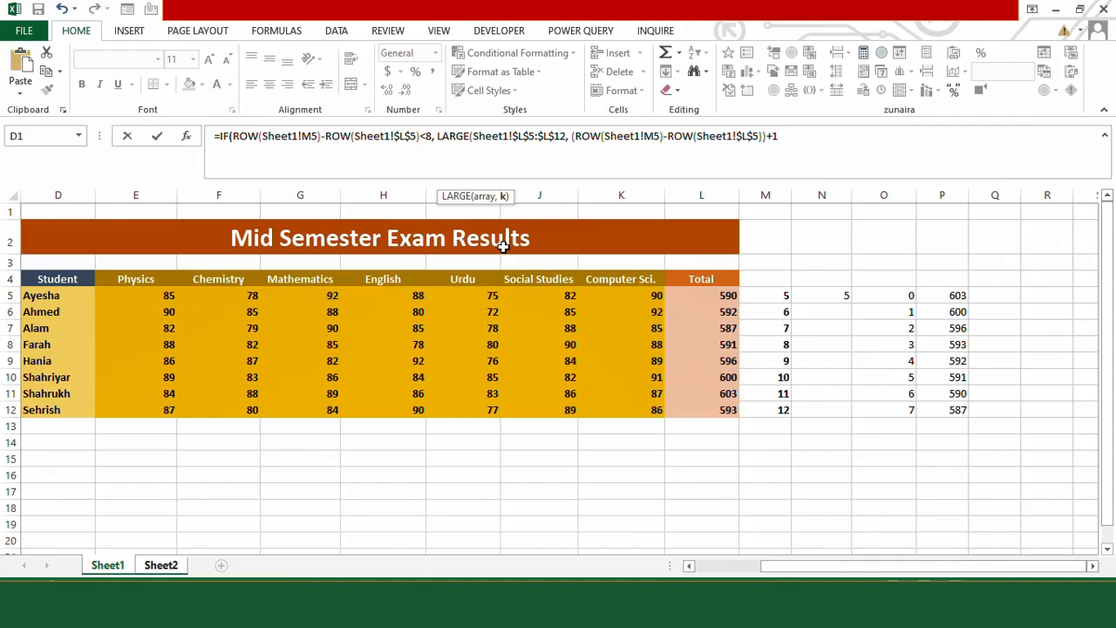
{"action": "type", "text": ")"}
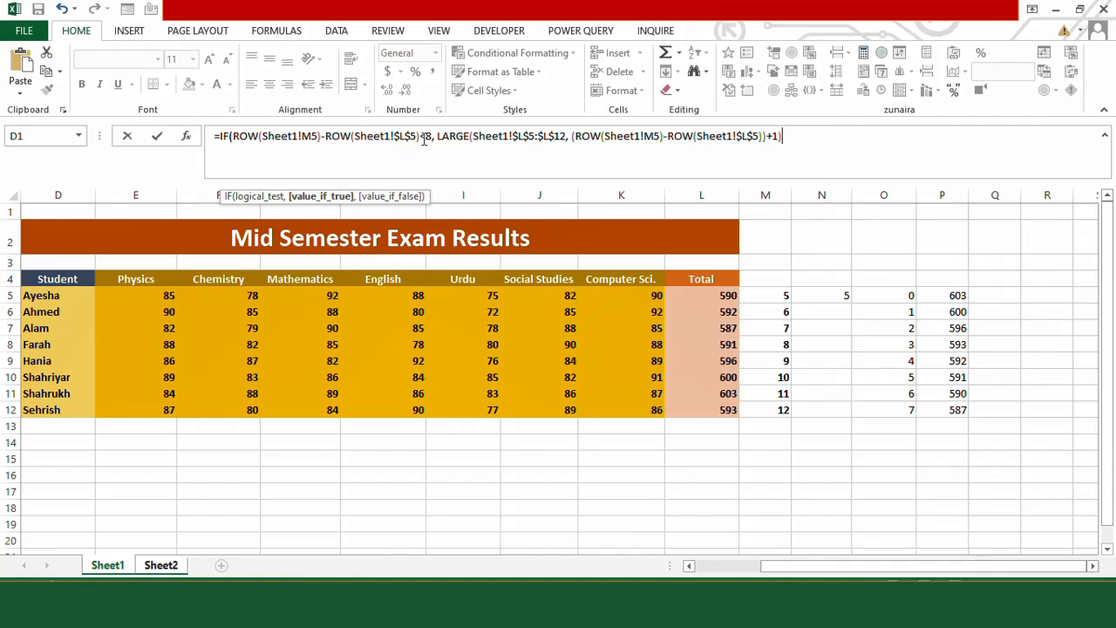
Add " " as the value if false and enter the finished IF formula in D7
{"action": "type", "text": "M"}
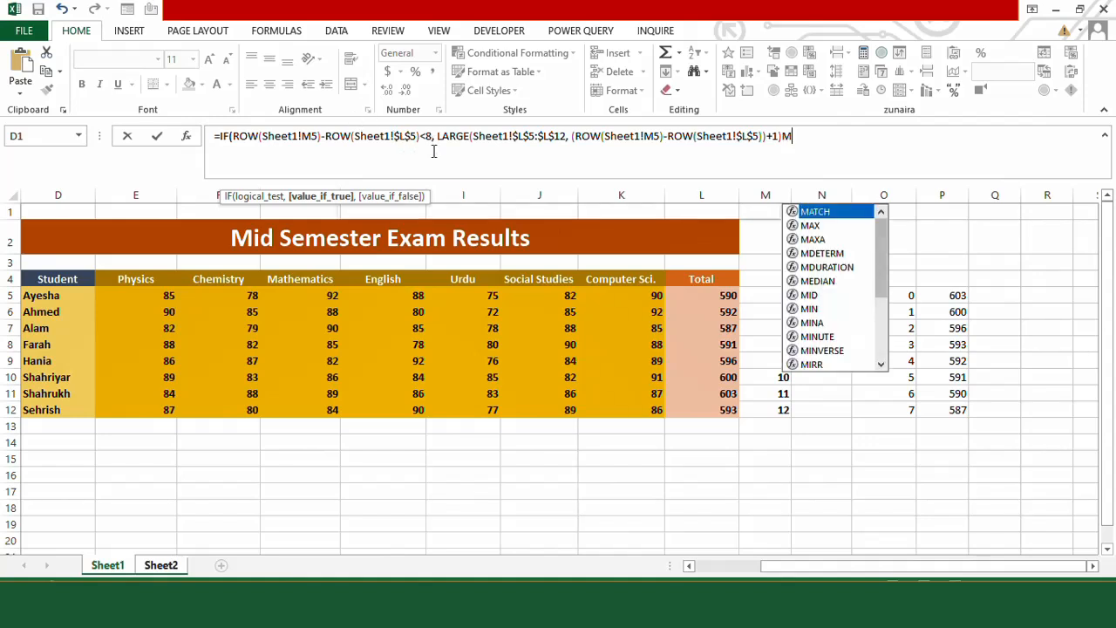
{"action": "key", "text": "BackSpace"}
{"action": "type", "text": ","}
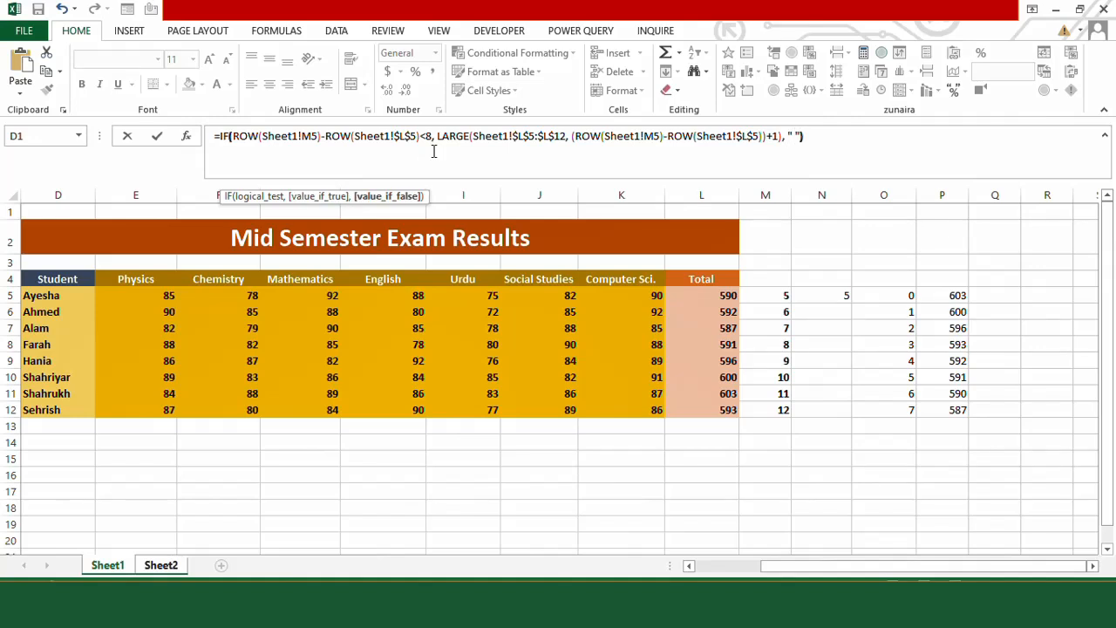
{"action": "key", "text": "Return"}
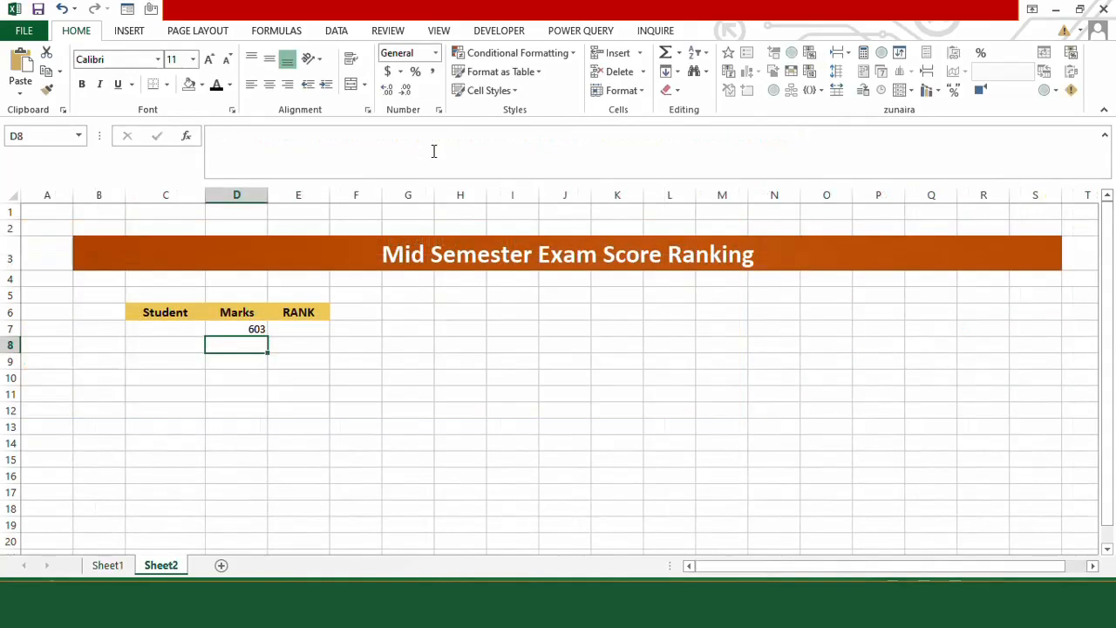
Fill the Marks formula in D7 down through D15
{"action": "left_click", "coordinate": [247, 331]}
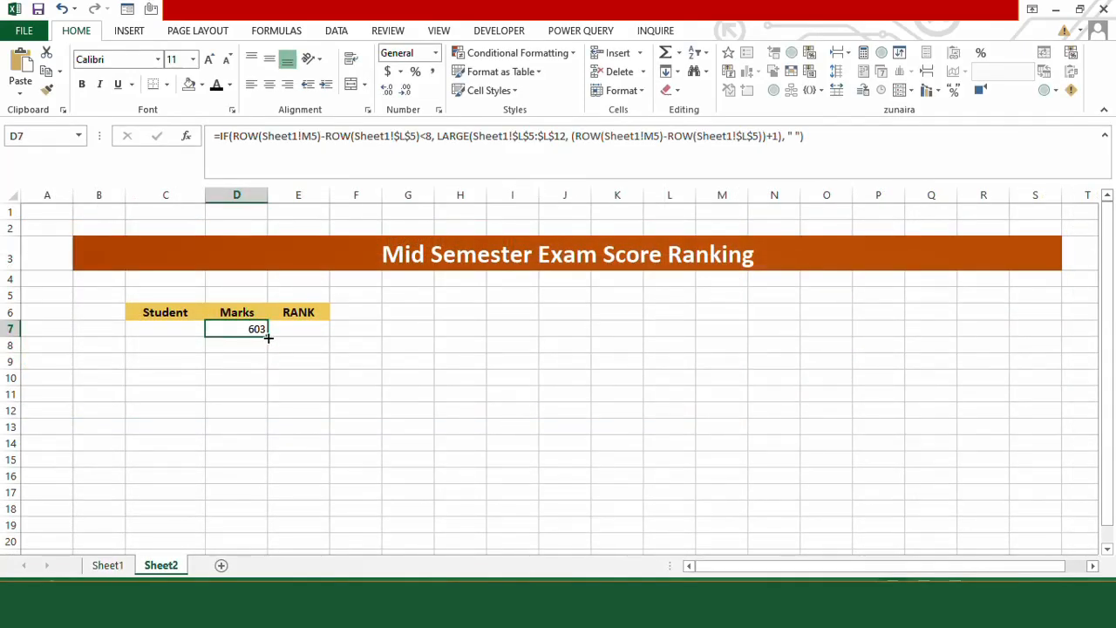
{"action": "left_click_drag", "start_coordinate": [267, 336], "coordinate": [253, 462]}
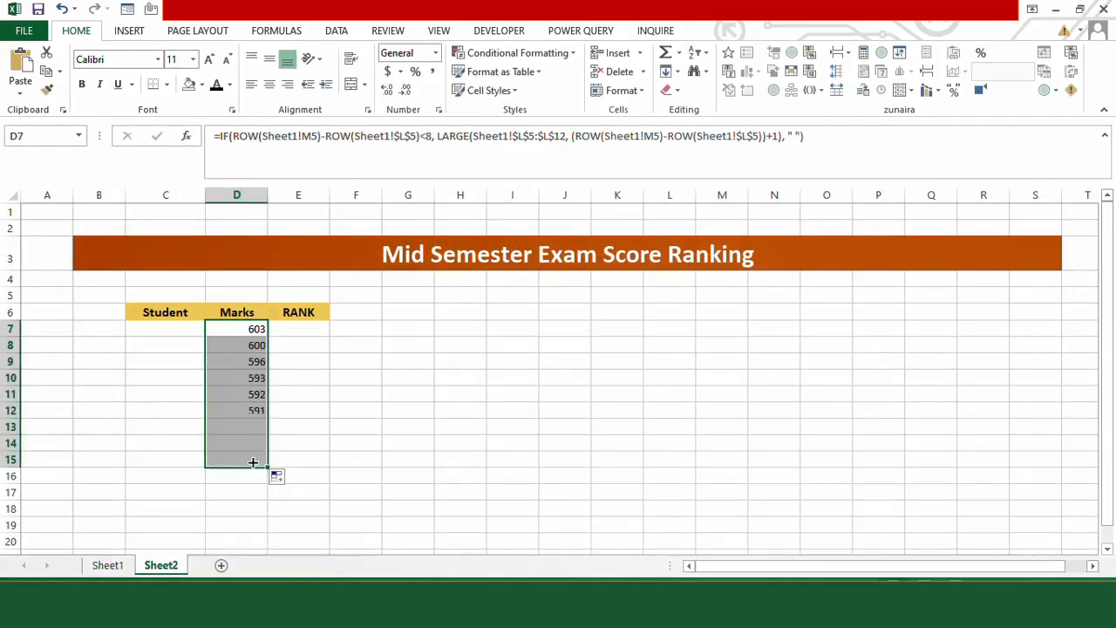
{"action": "left_click", "coordinate": [305, 442]}
On Sheet1, clear the helper values beside the results table from M5:O12 and P5:P12
{"action": "left_click", "coordinate": [109, 566]}
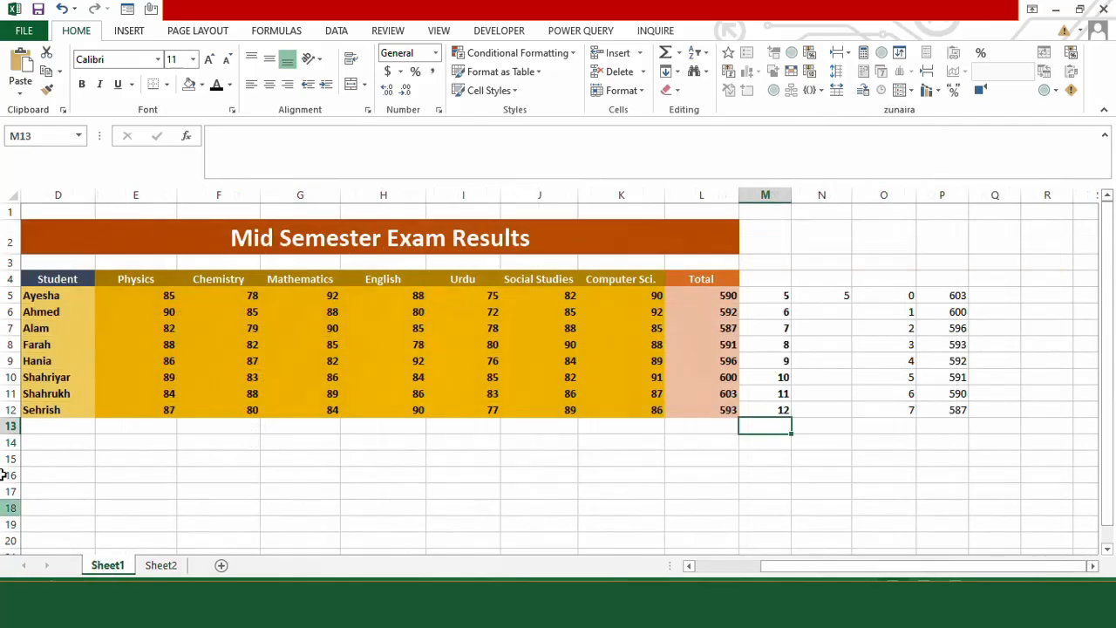
{"action": "left_click", "coordinate": [859, 426]}
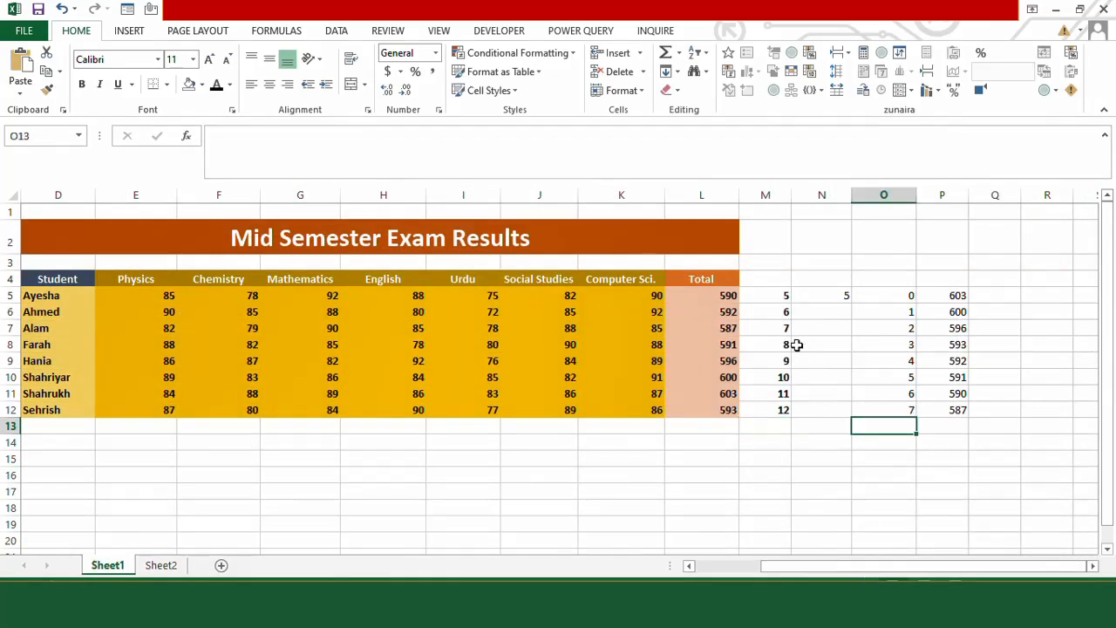
{"action": "left_click_drag", "start_coordinate": [768, 297], "coordinate": [868, 411]}
{"action": "key", "text": "Delete"}
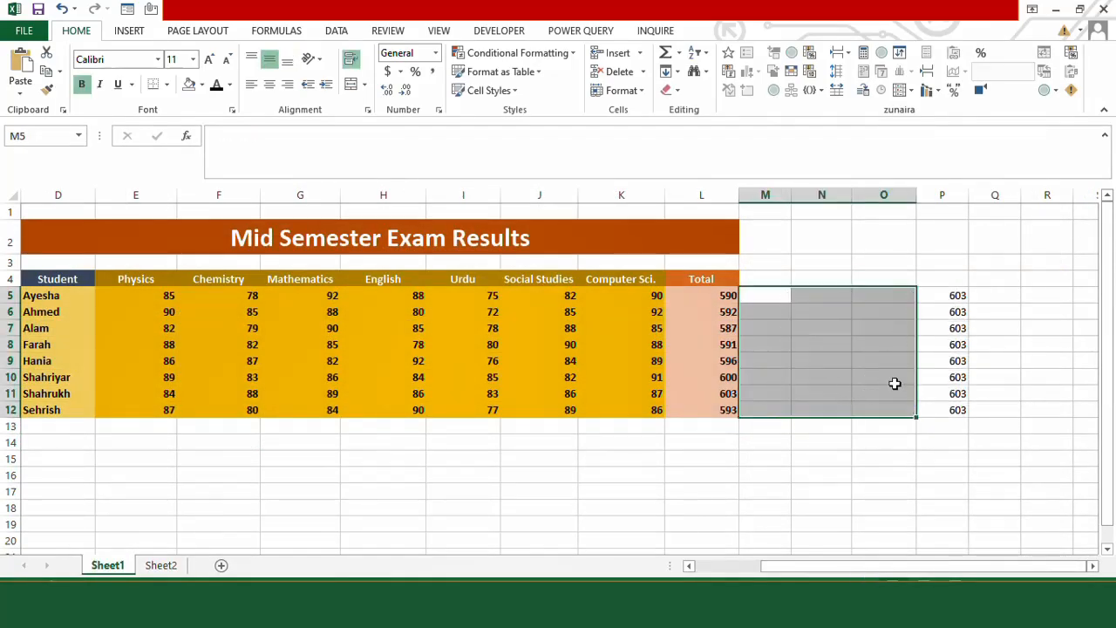
{"action": "left_click", "coordinate": [943, 299]}
{"action": "left_click_drag", "start_coordinate": [943, 299], "coordinate": [938, 410]}
{"action": "key", "text": "Delete"}
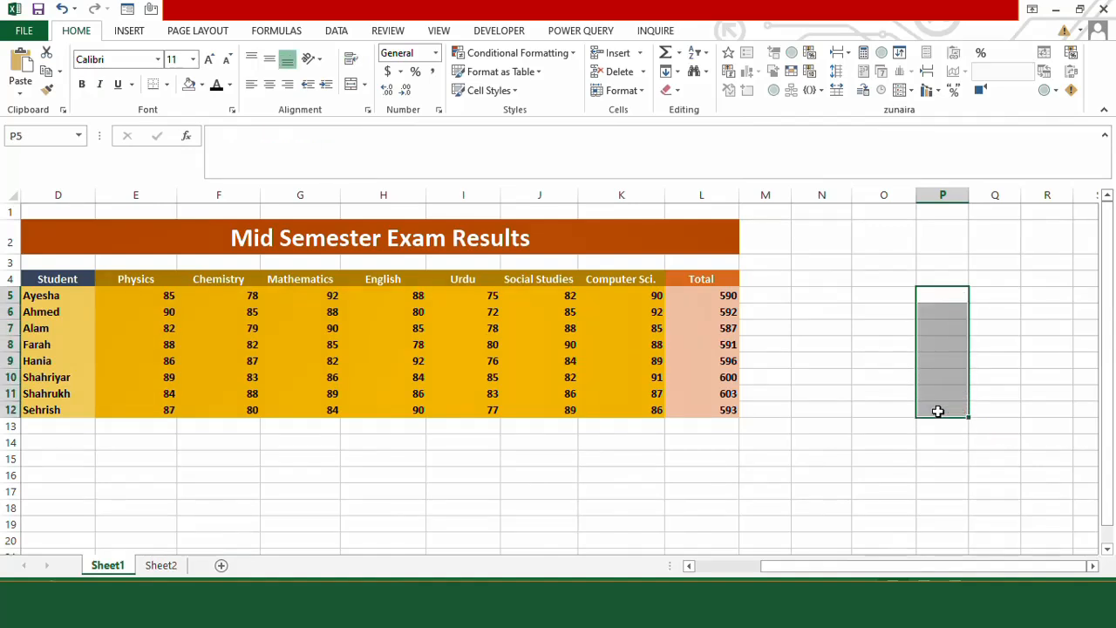
{"action": "left_click", "coordinate": [780, 312]}
{"action": "left_click", "coordinate": [832, 312]}
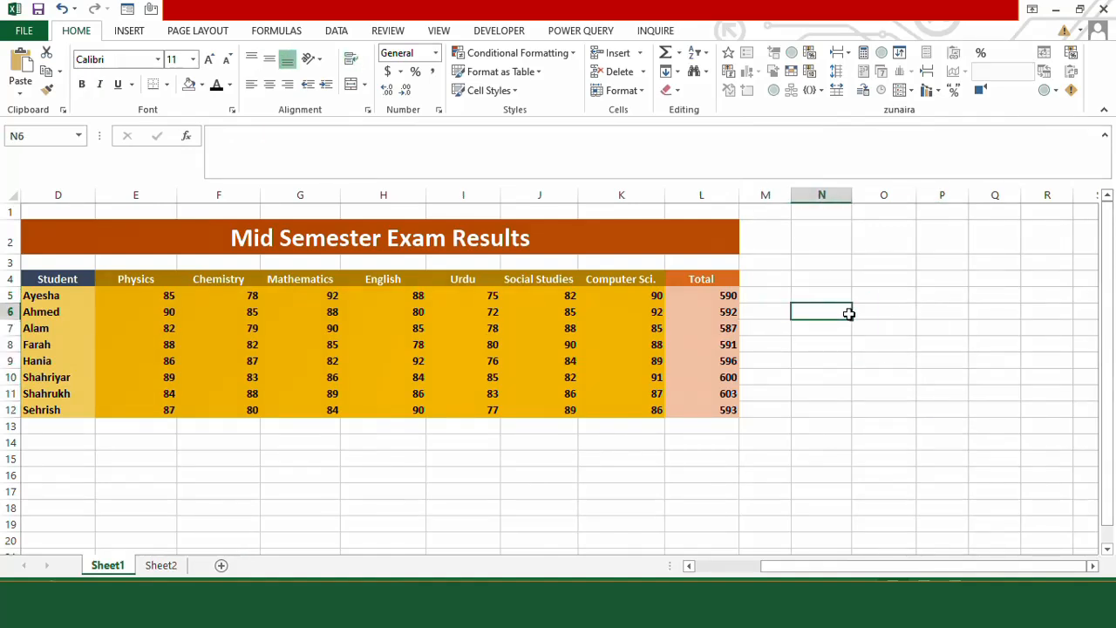
{"action": "left_click", "coordinate": [784, 295]}
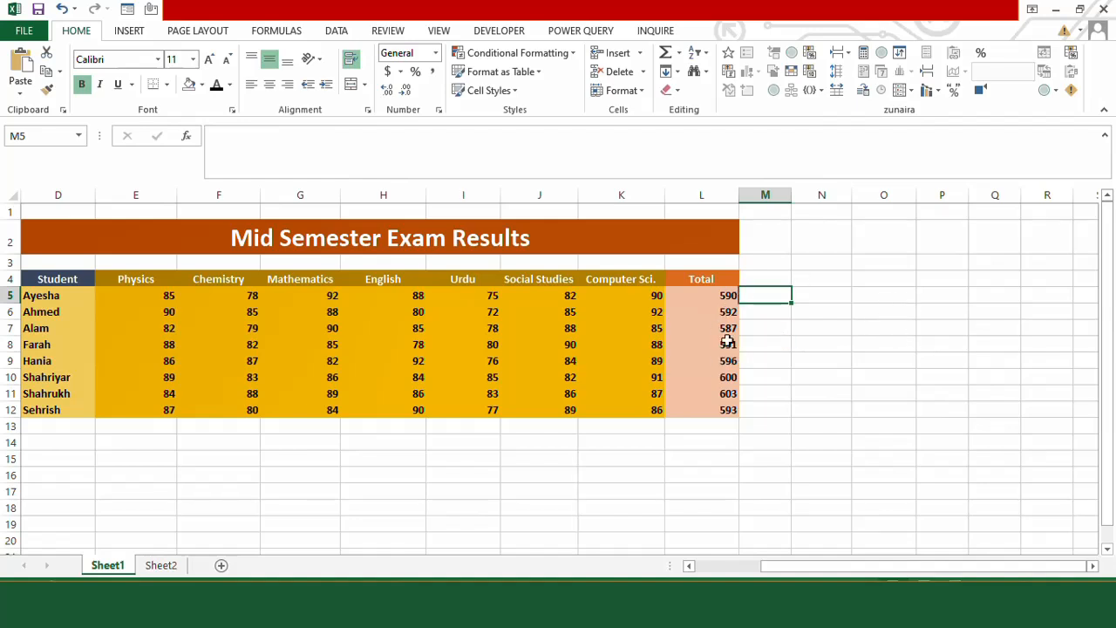
{"action": "left_click", "coordinate": [807, 297]}
{"action": "left_click", "coordinate": [815, 281]}
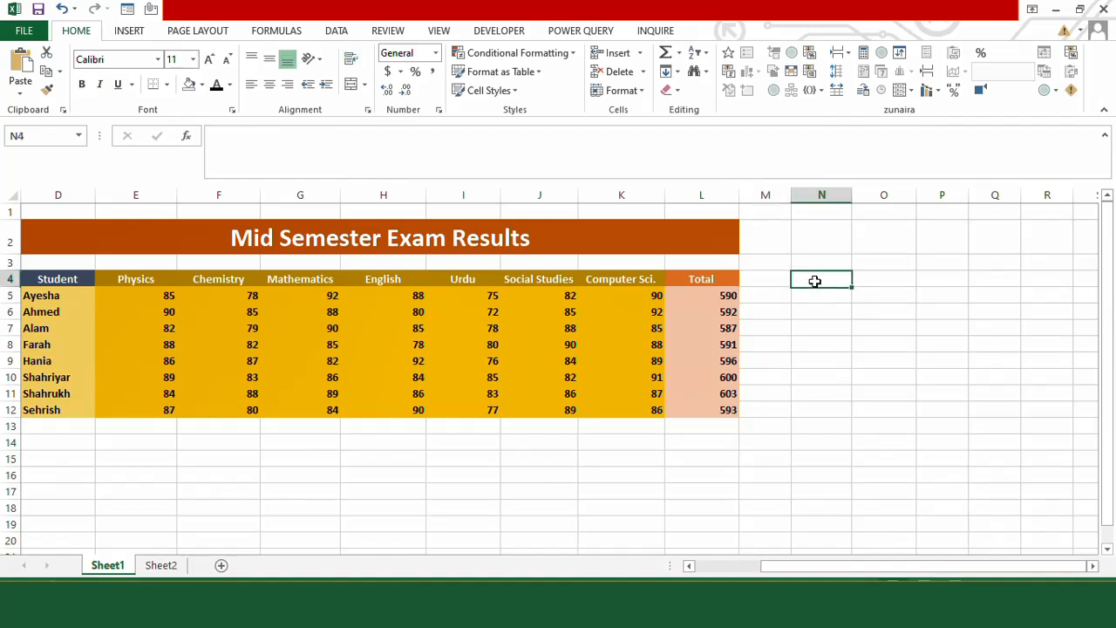
{"action": "left_click", "coordinate": [829, 246]}
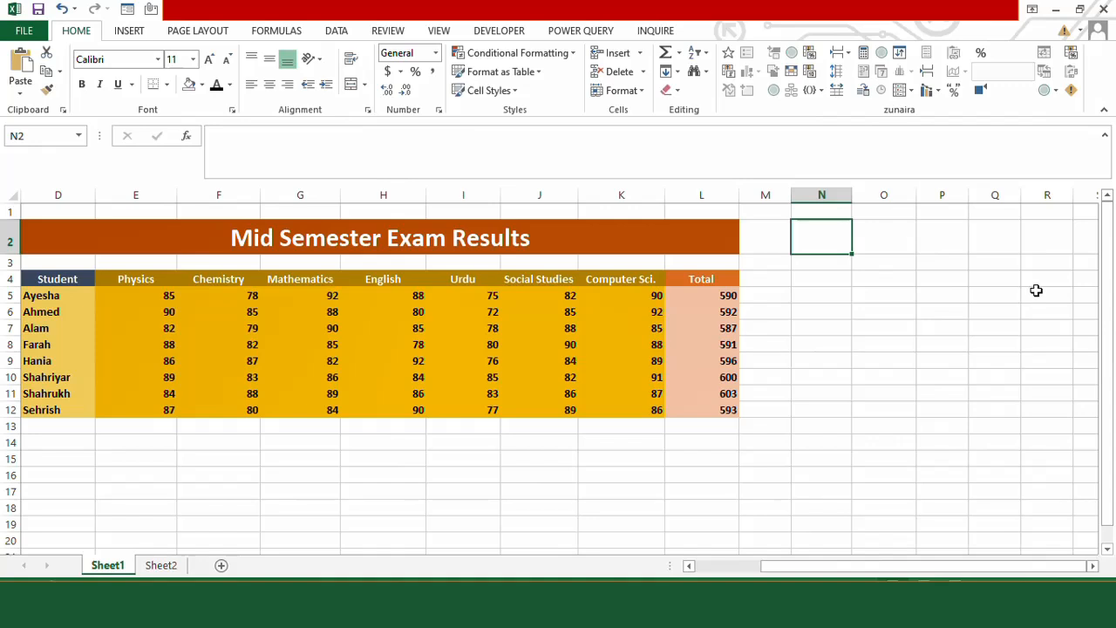
Enter the formula =ROW() in cell N3 of Sheet1
{"action": "left_click", "coordinate": [845, 264]}
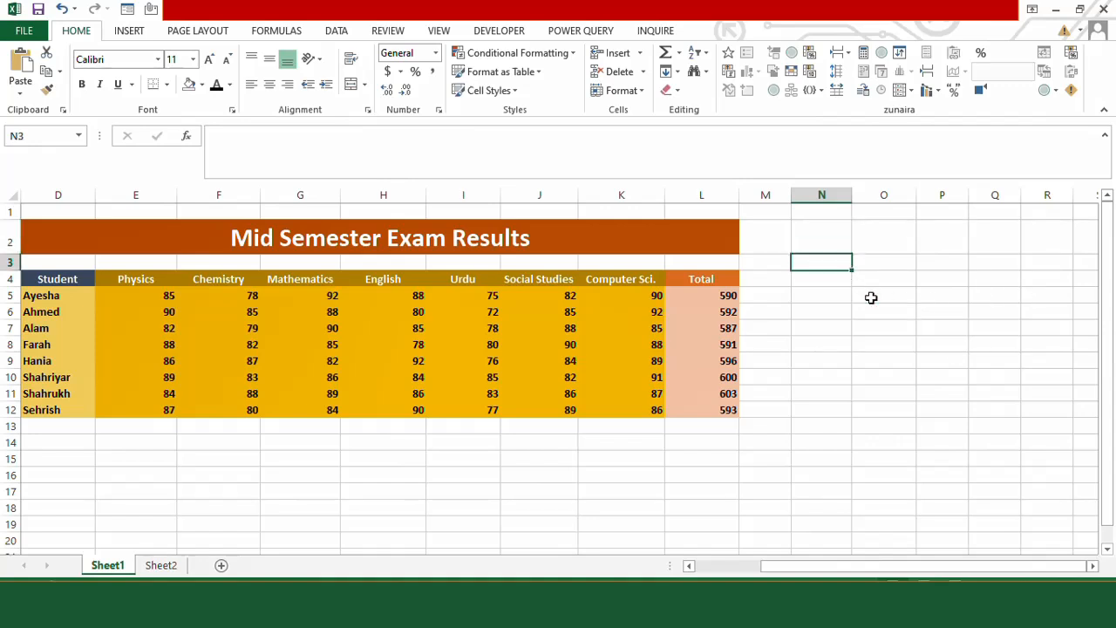
{"action": "type", "text": "=ROW()"}
{"action": "key", "text": "Return"}
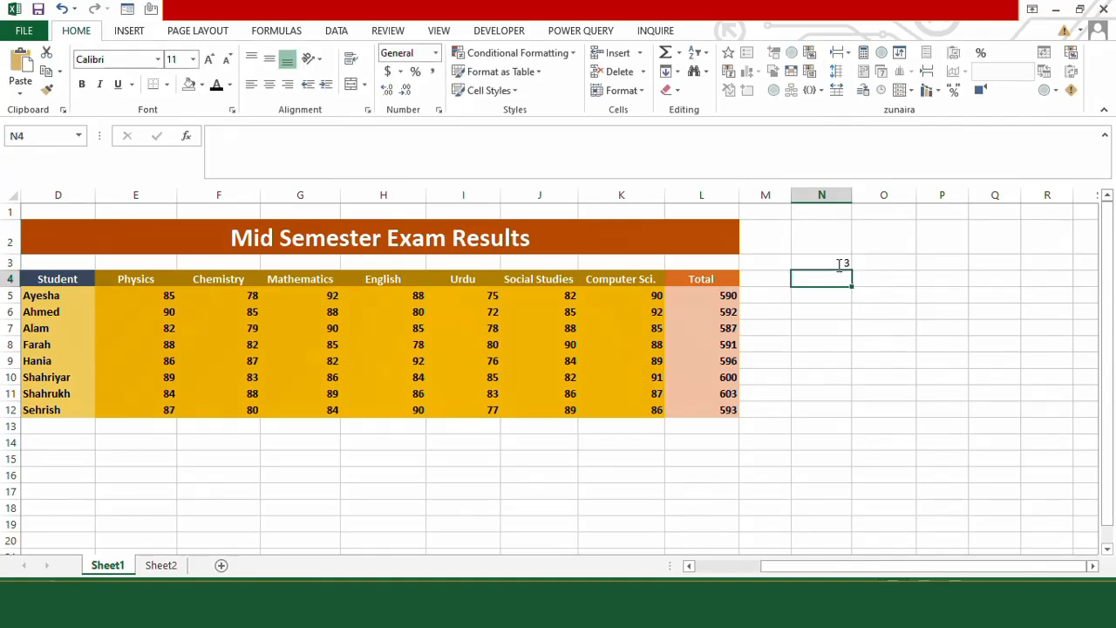
{"action": "key", "text": "Up"}
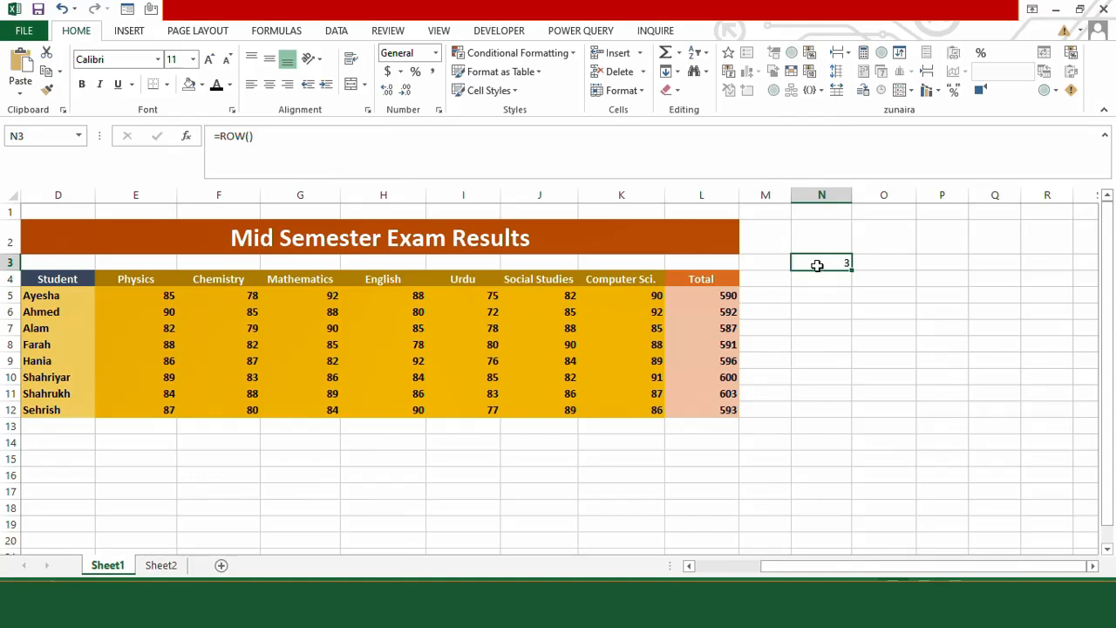
Enter =ROW() in O3 and compare it with the same formula in N3
{"action": "left_click", "coordinate": [878, 270]}
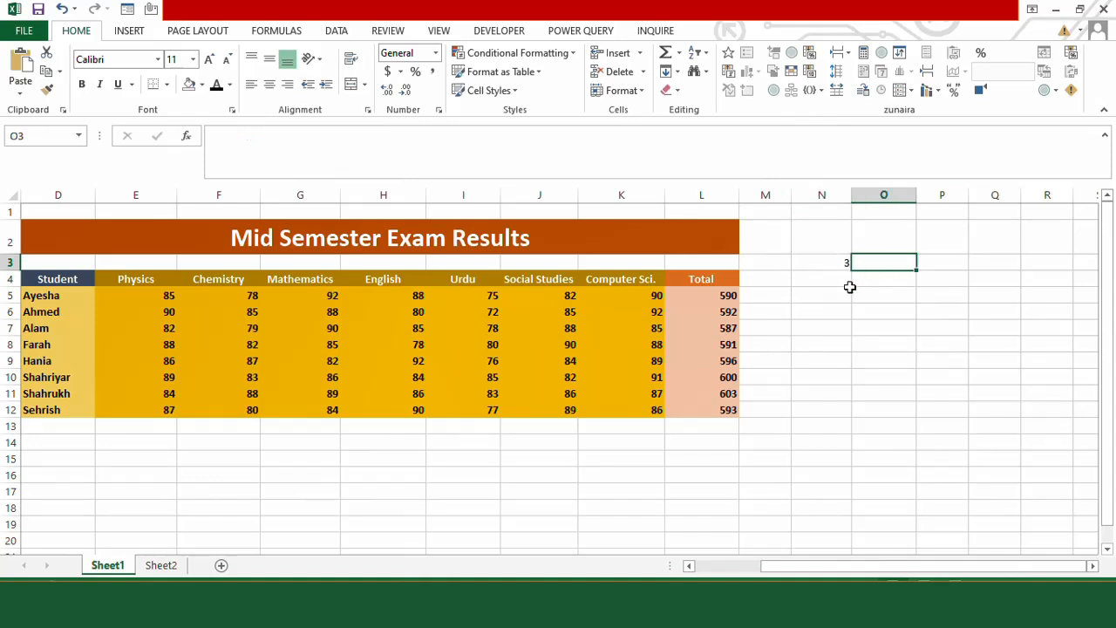
{"action": "type", "text": "=ROW()"}
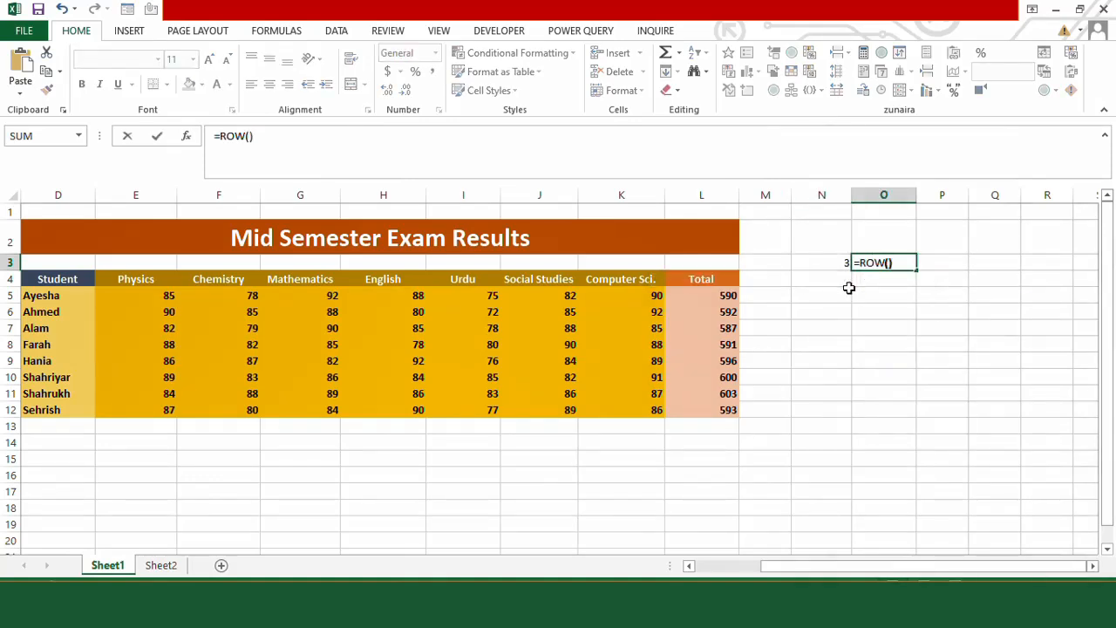
{"action": "key", "text": "Return"}
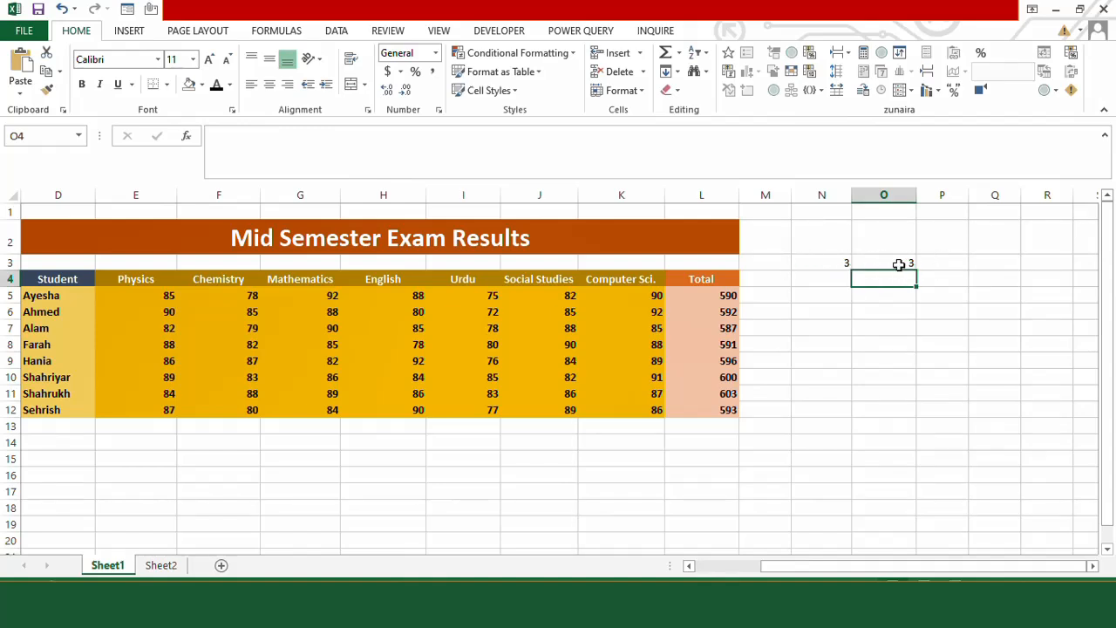
{"action": "left_click", "coordinate": [897, 262]}
{"action": "left_click", "coordinate": [839, 263]}
{"action": "left_click", "coordinate": [871, 265]}
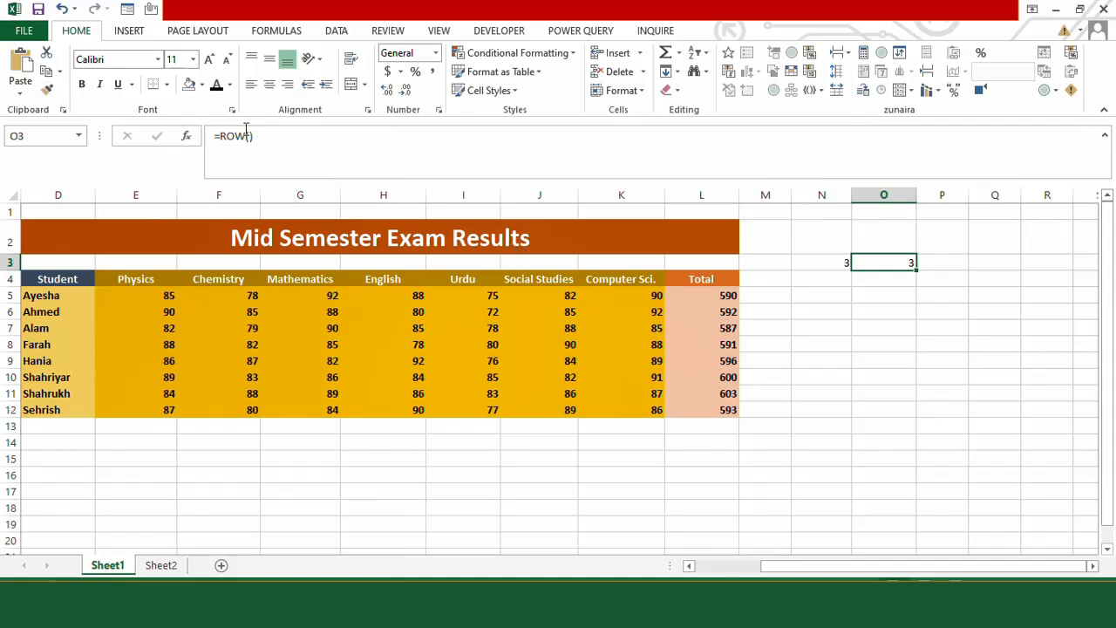
Add P3 as the reference in O3's ROW function, making the formula =ROW(P3)
{"action": "left_click", "coordinate": [250, 137]}
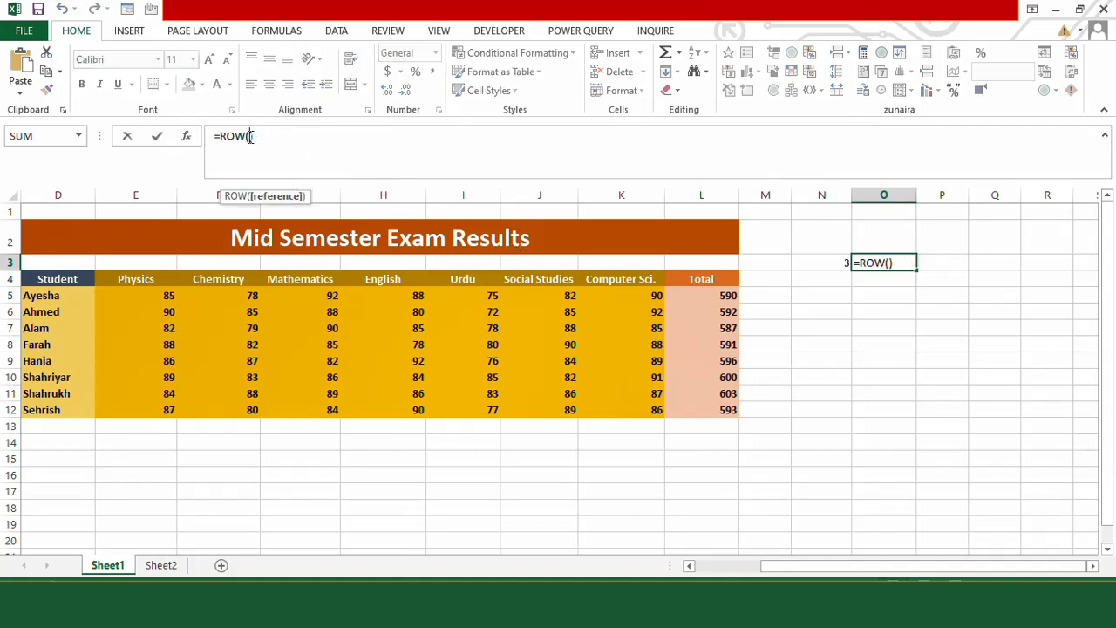
{"action": "left_click", "coordinate": [958, 263]}
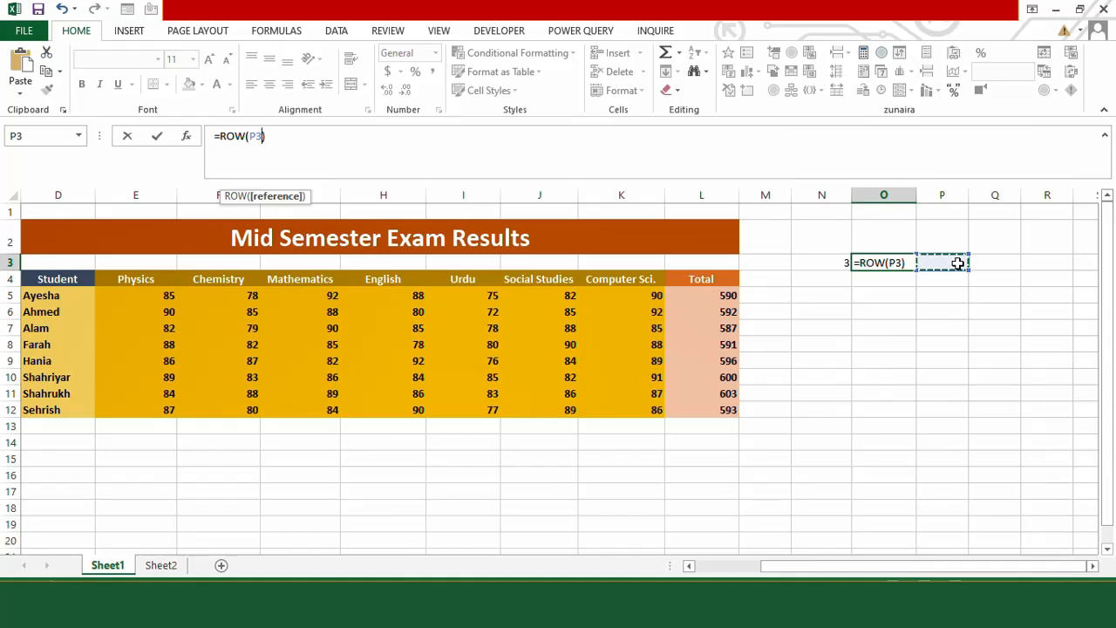
{"action": "key", "text": "Return"}
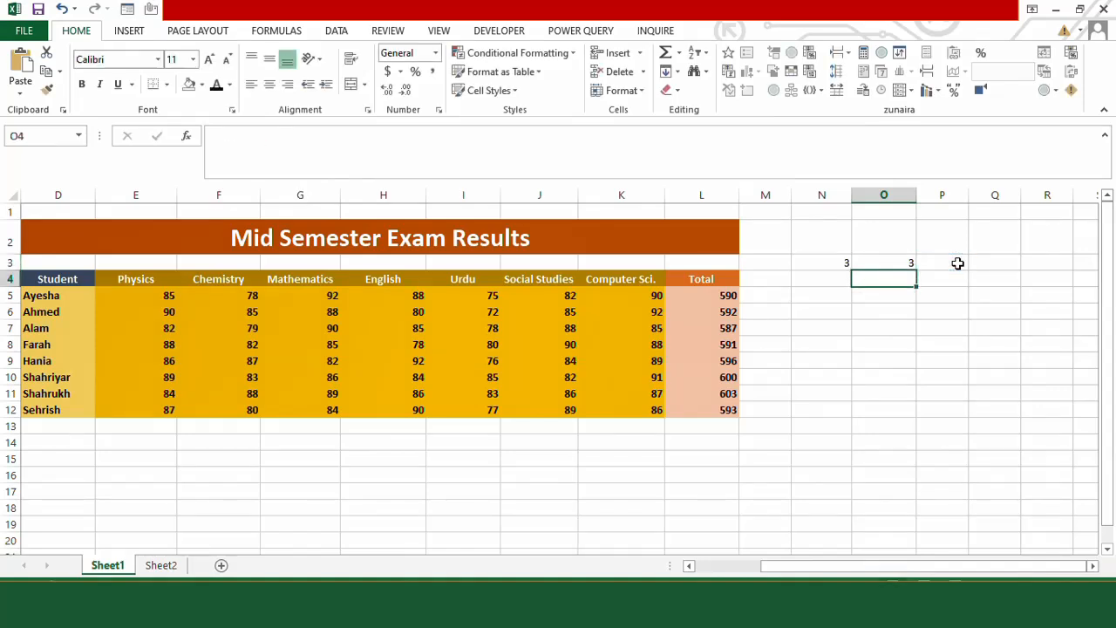
{"action": "left_click", "coordinate": [896, 264]}
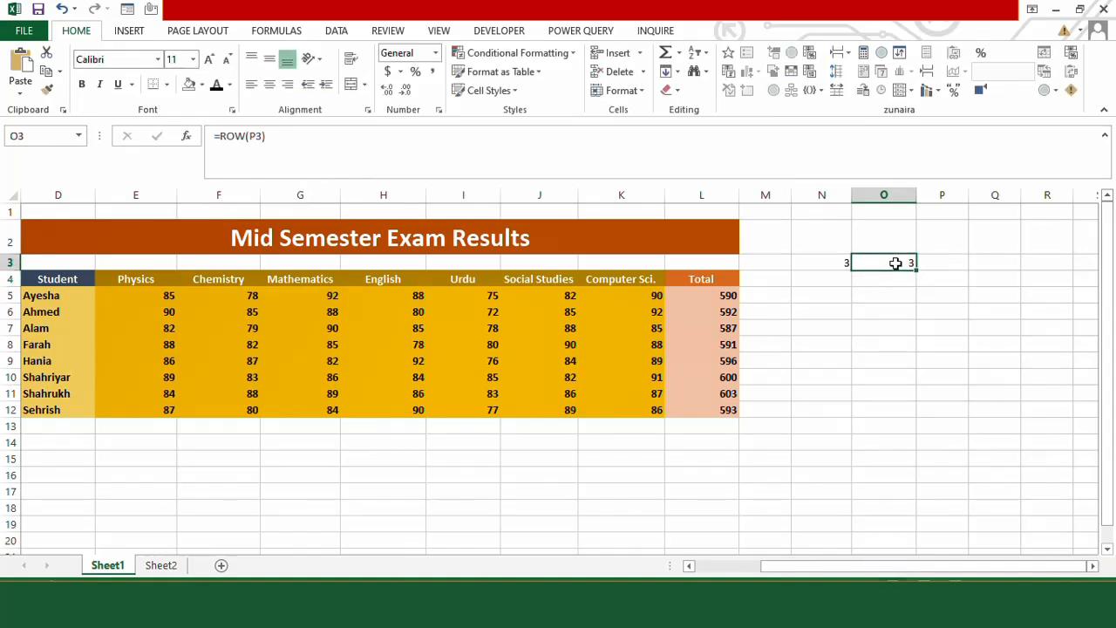
Enter =ROW() in O5, and clear the trial ROW formulas from N3, O3 and O5
{"action": "key", "text": "Down"}
{"action": "key", "text": "Down"}
{"action": "type", "text": "="}
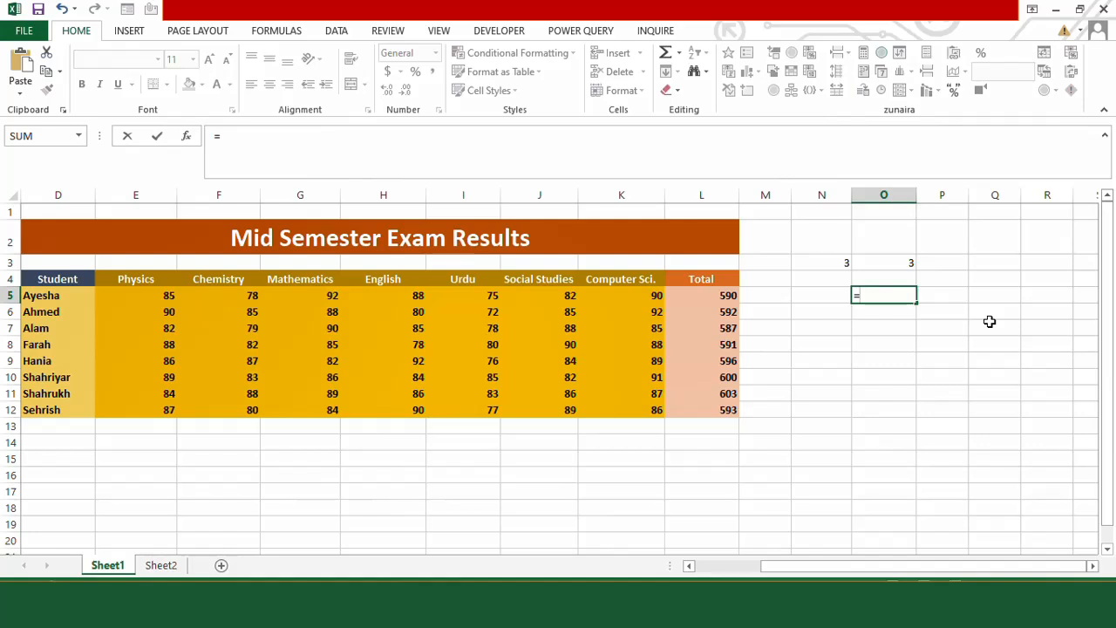
{"action": "type", "text": "ROW()"}
{"action": "key", "text": "Return"}
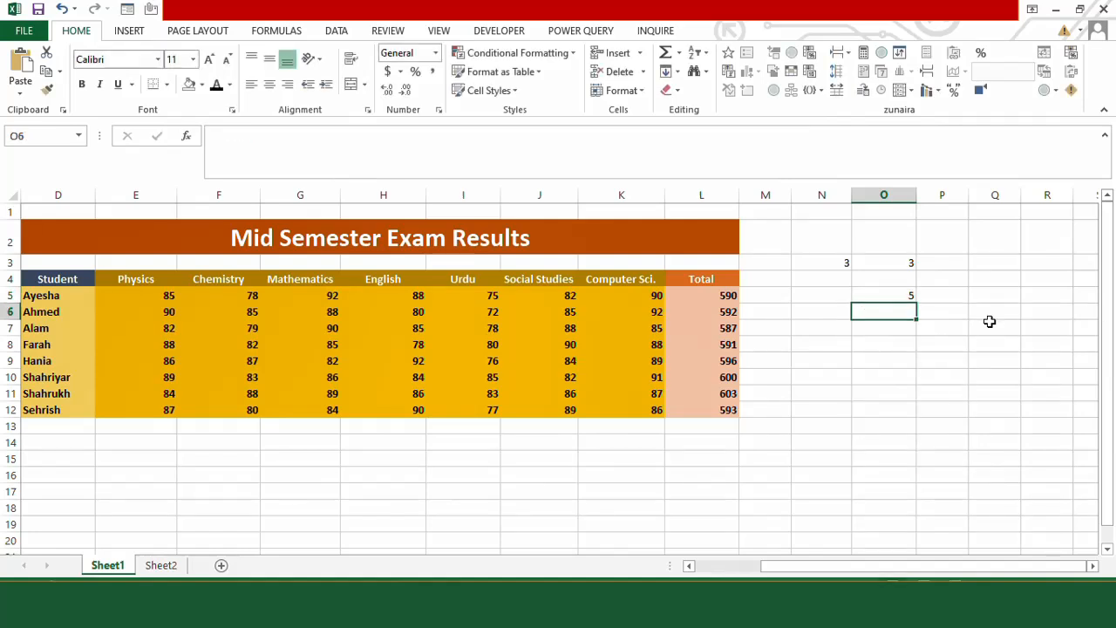
{"action": "left_click", "coordinate": [905, 294]}
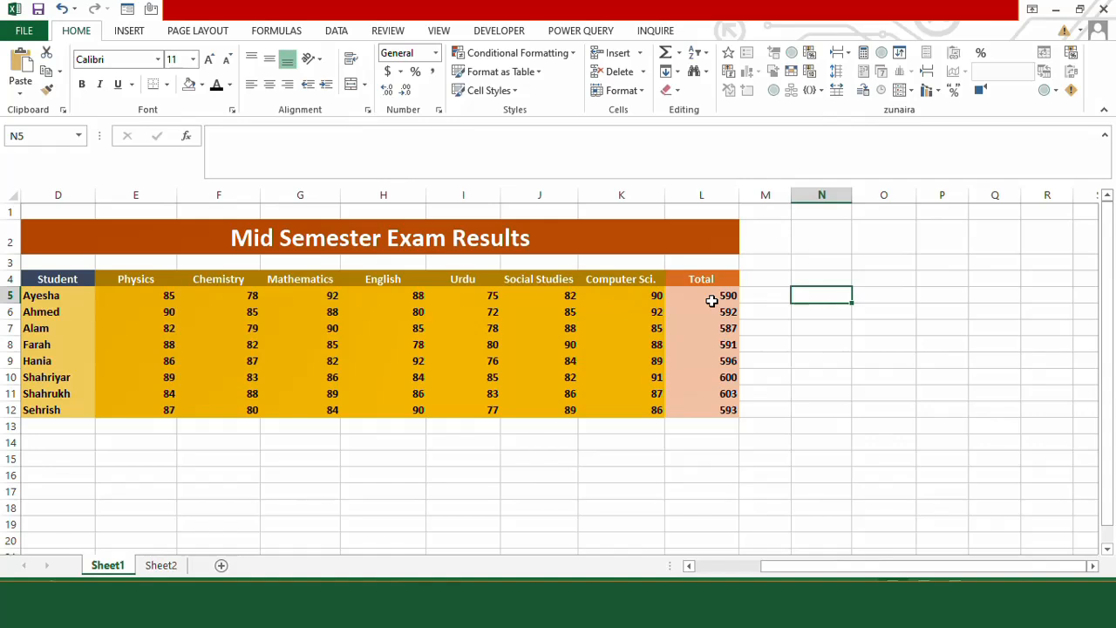
Enter =ROW(L5) in M5 beside the first total and fill it down through M12
{"action": "left_click", "coordinate": [712, 298]}
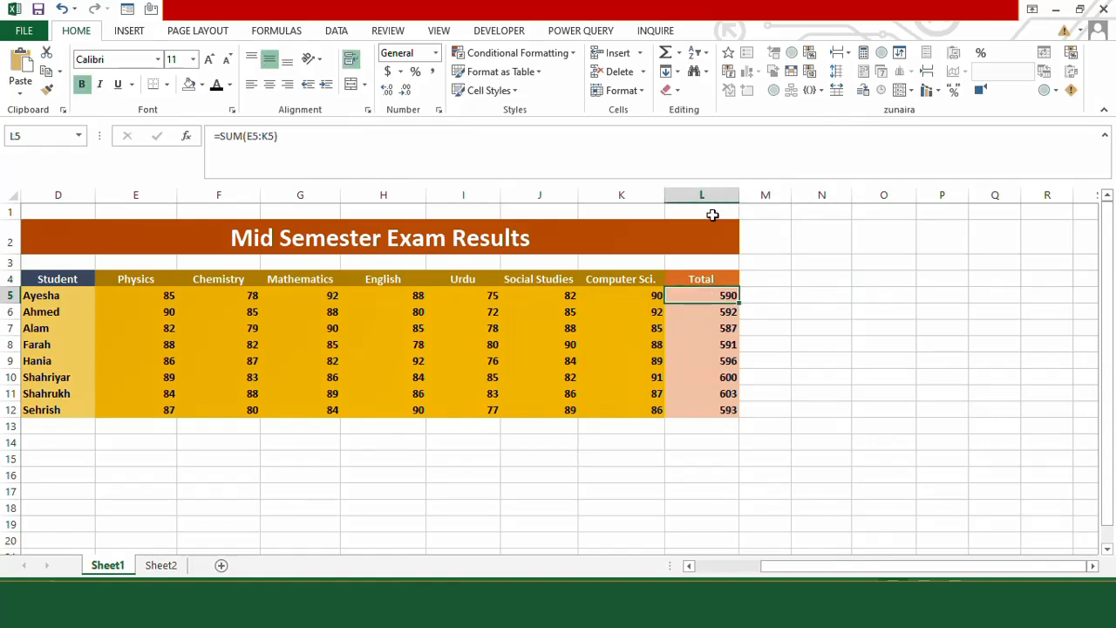
{"action": "left_click", "coordinate": [785, 296]}
{"action": "type", "text": "="}
{"action": "type", "text": "ROW("}
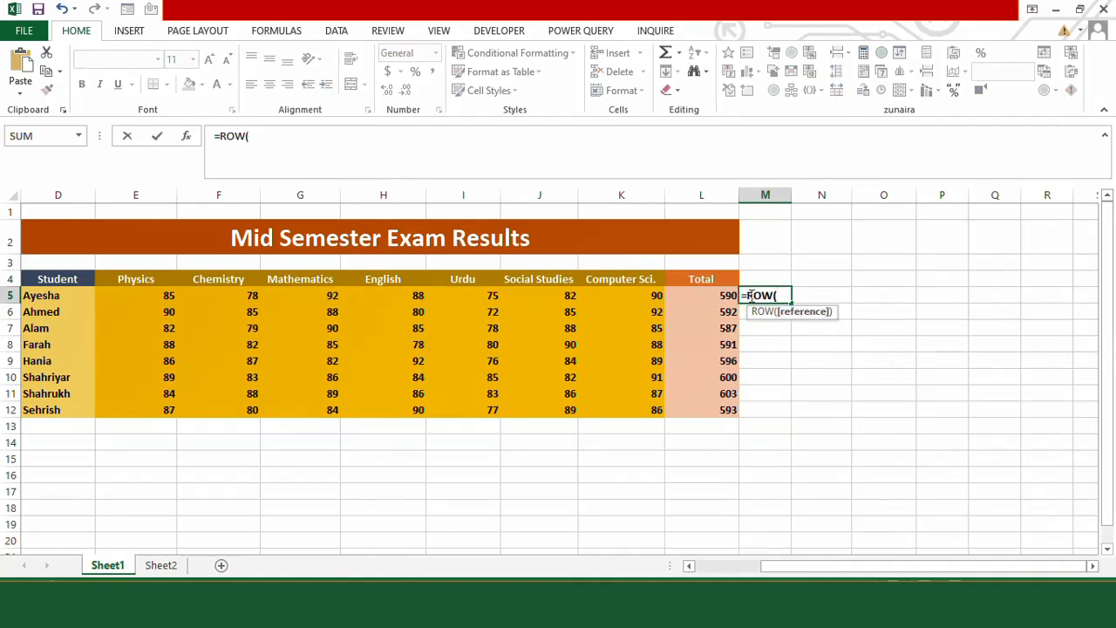
{"action": "left_click", "coordinate": [725, 296]}
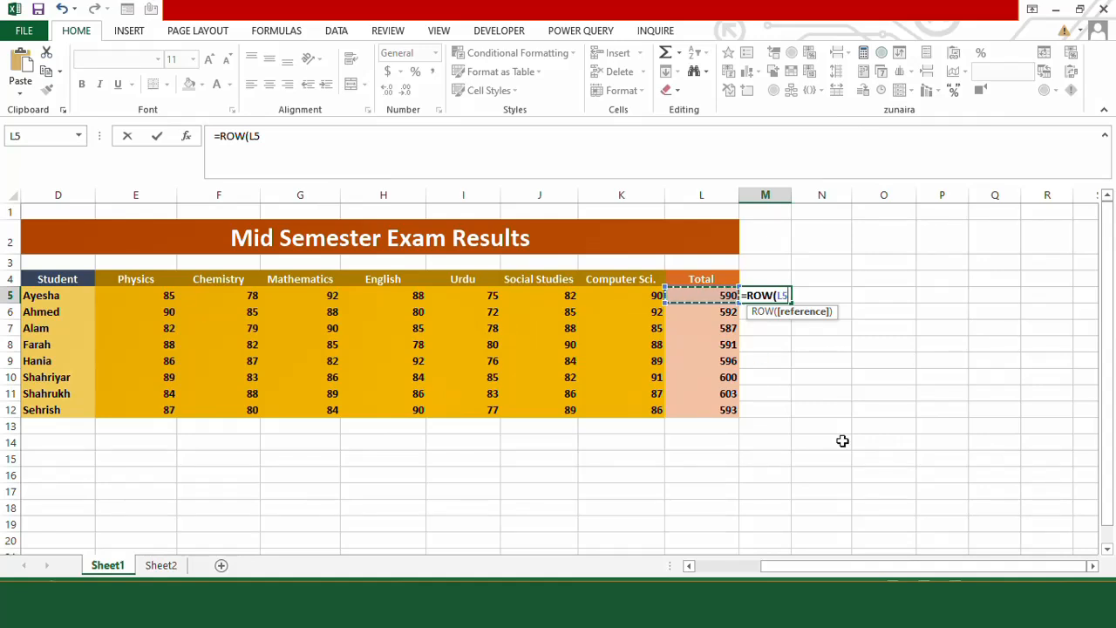
{"action": "type", "text": ")"}
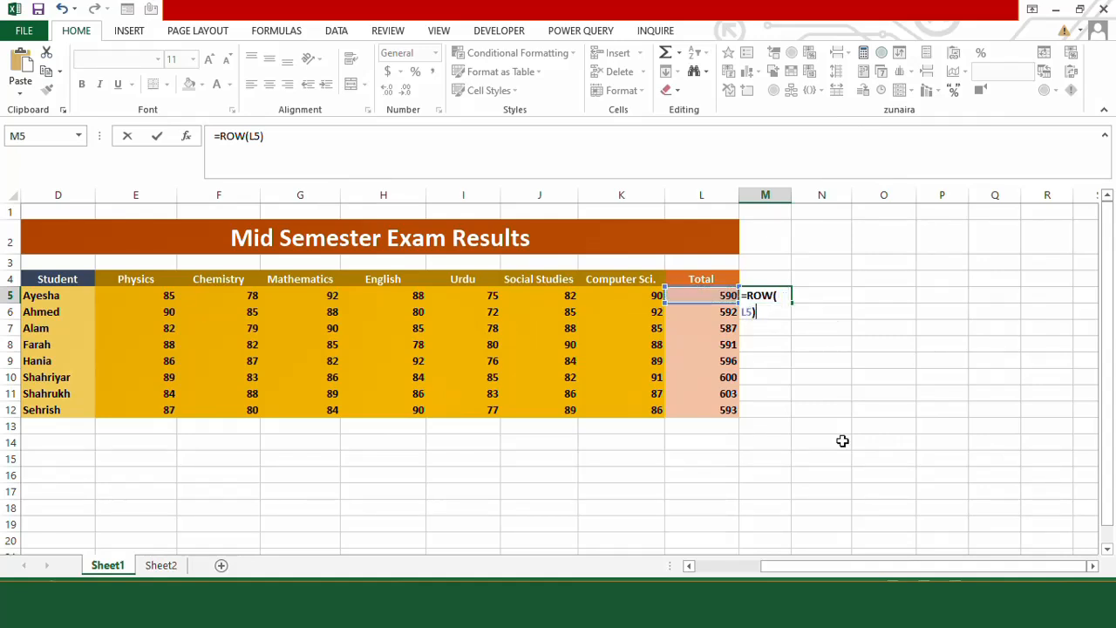
{"action": "key", "text": "Return"}
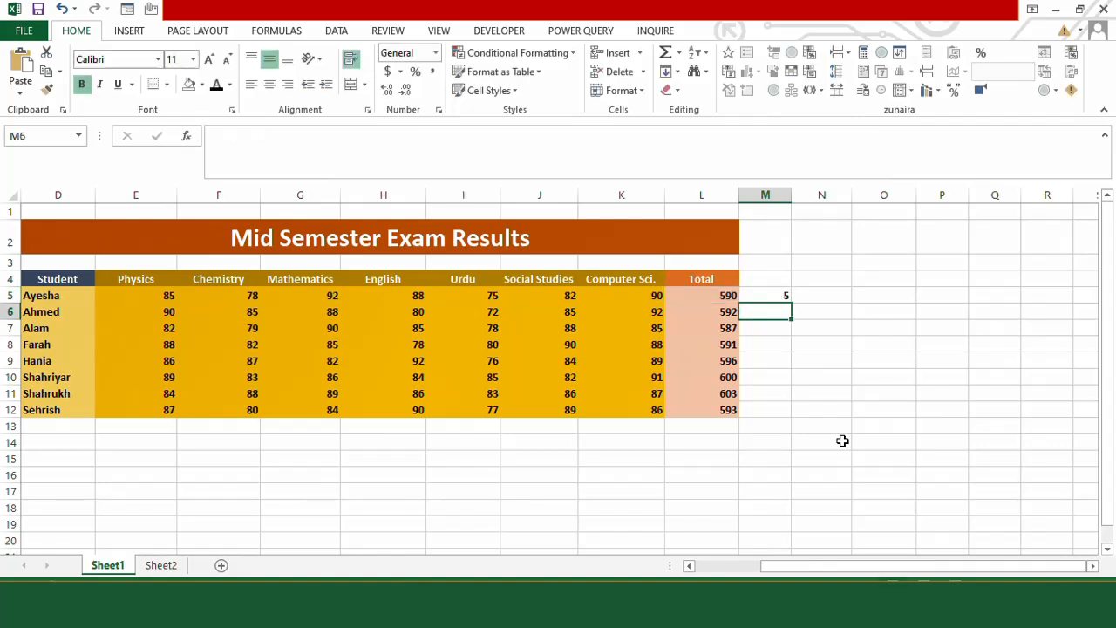
{"action": "left_click", "coordinate": [759, 293]}
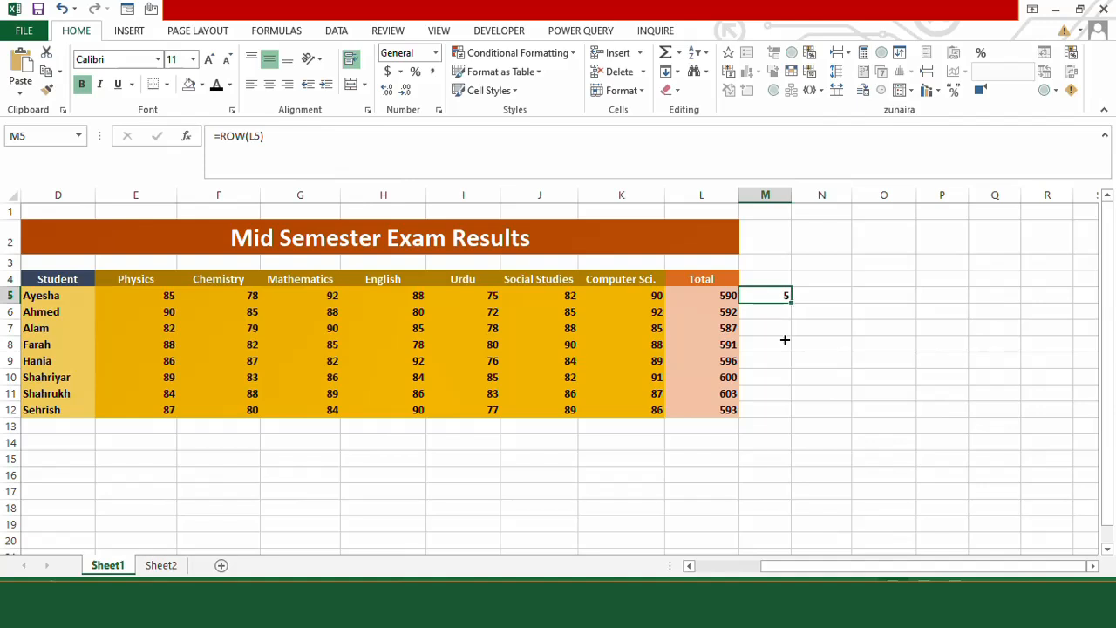
{"action": "left_click_drag", "start_coordinate": [784, 340], "coordinate": [767, 415]}
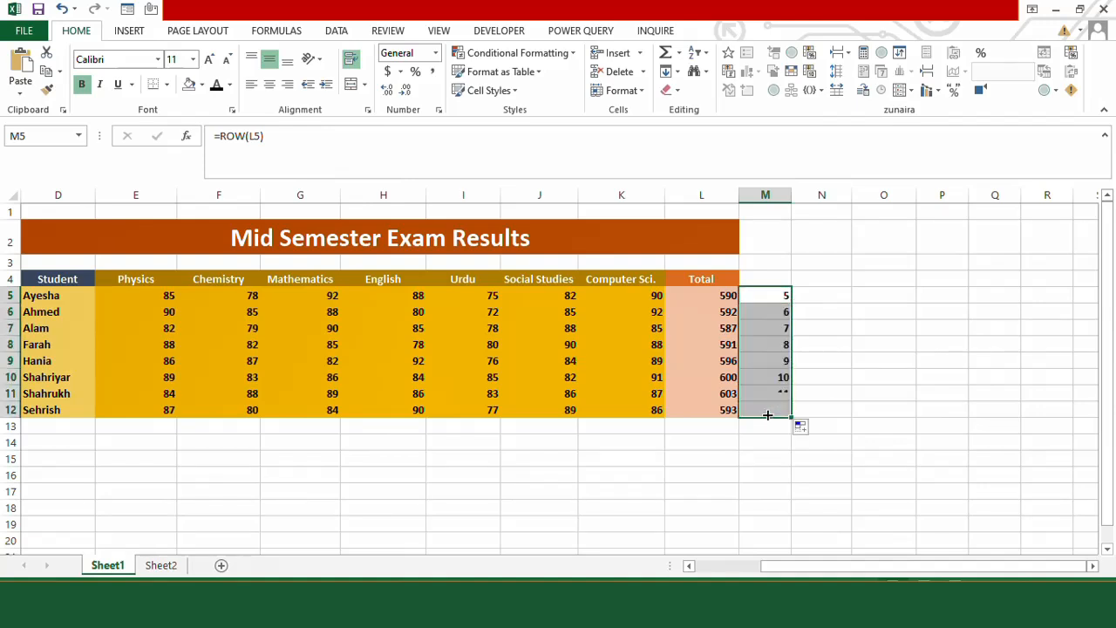
Examine the ROW formulas in M5:M12 one by one to see how their references change
{"action": "left_click", "coordinate": [773, 297]}
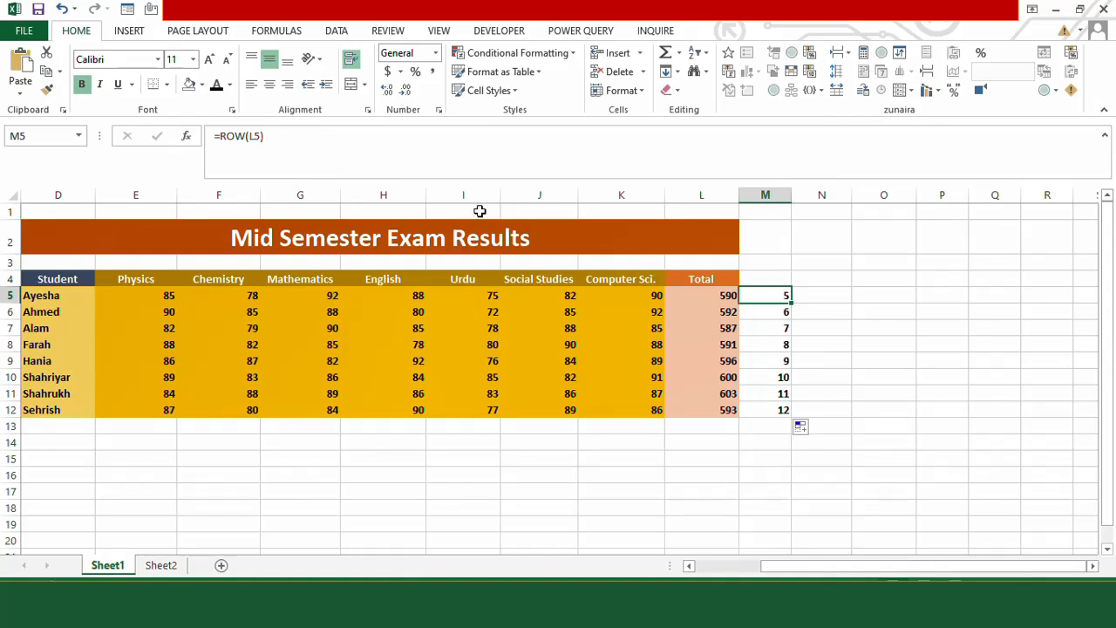
{"action": "key", "text": "Down"}
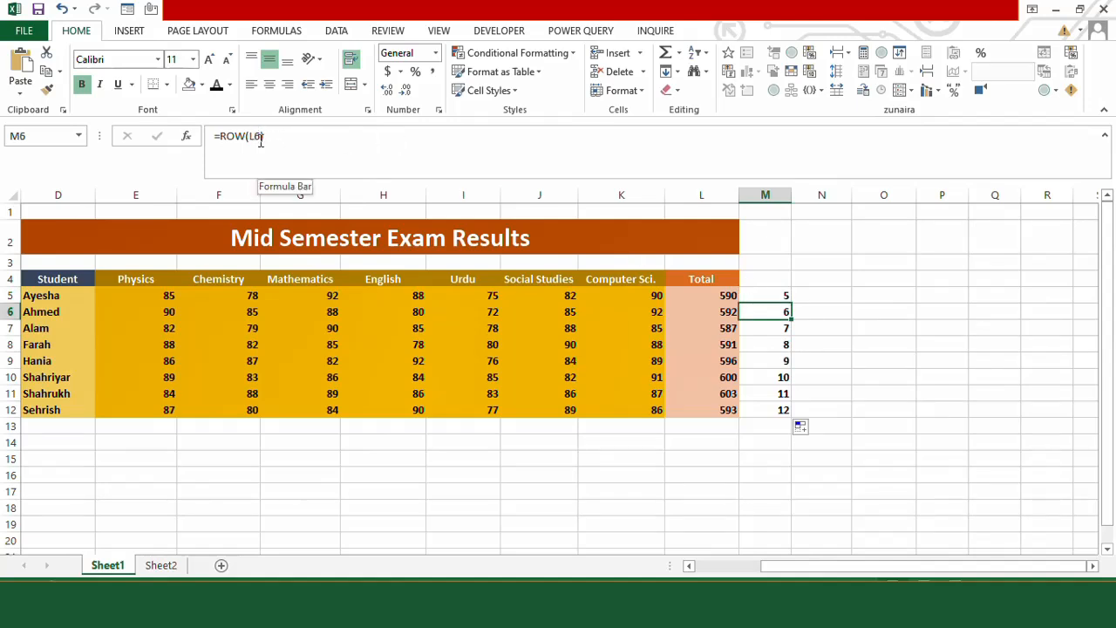
{"action": "left_click", "coordinate": [779, 333]}
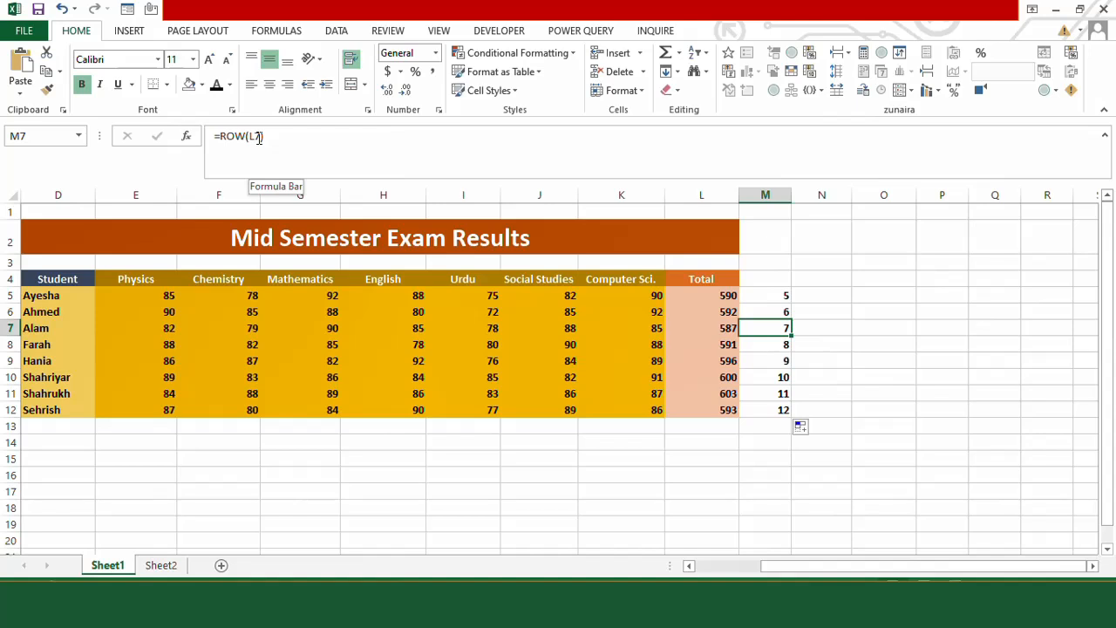
{"action": "left_click", "coordinate": [784, 348]}
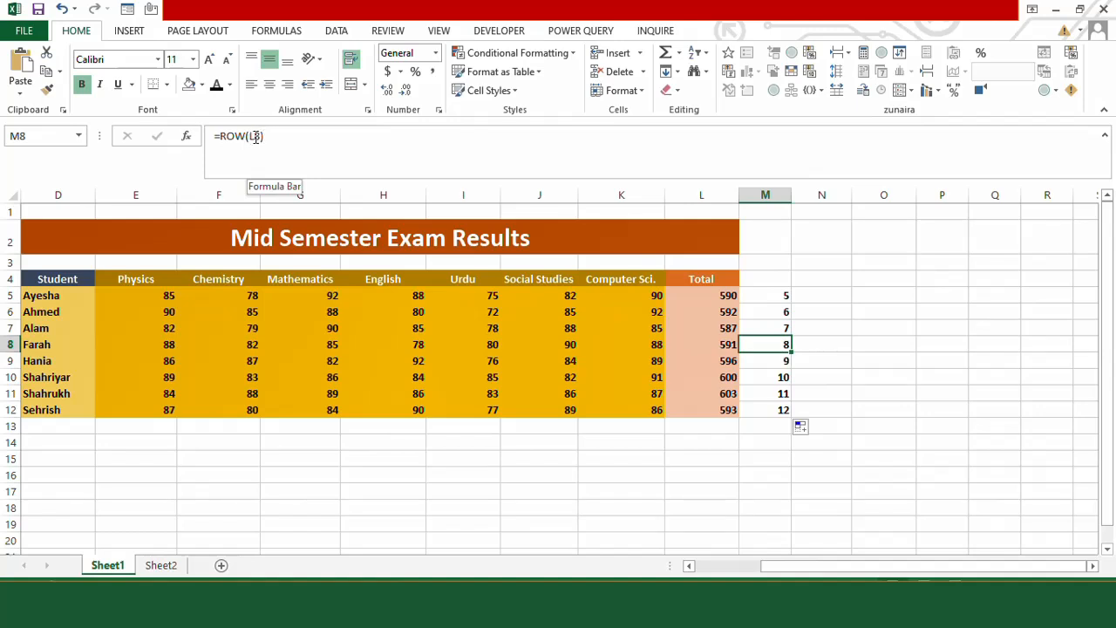
{"action": "left_click", "coordinate": [778, 362]}
{"action": "left_click", "coordinate": [775, 377]}
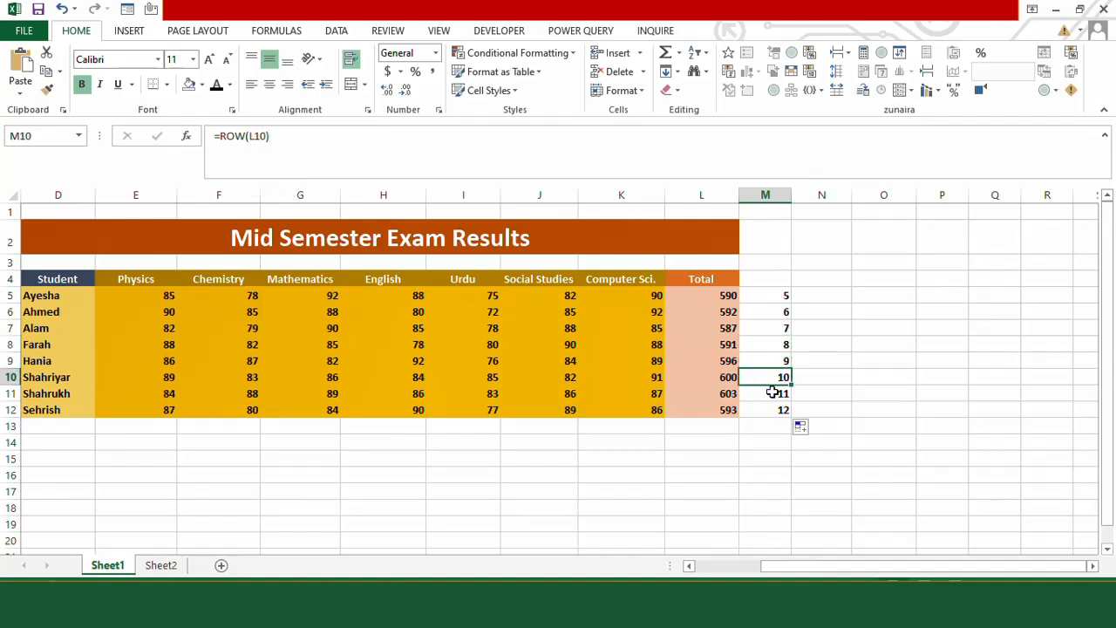
{"action": "left_click", "coordinate": [773, 393]}
{"action": "left_click", "coordinate": [777, 410]}
{"action": "left_click_drag", "start_coordinate": [773, 295], "coordinate": [760, 411]}
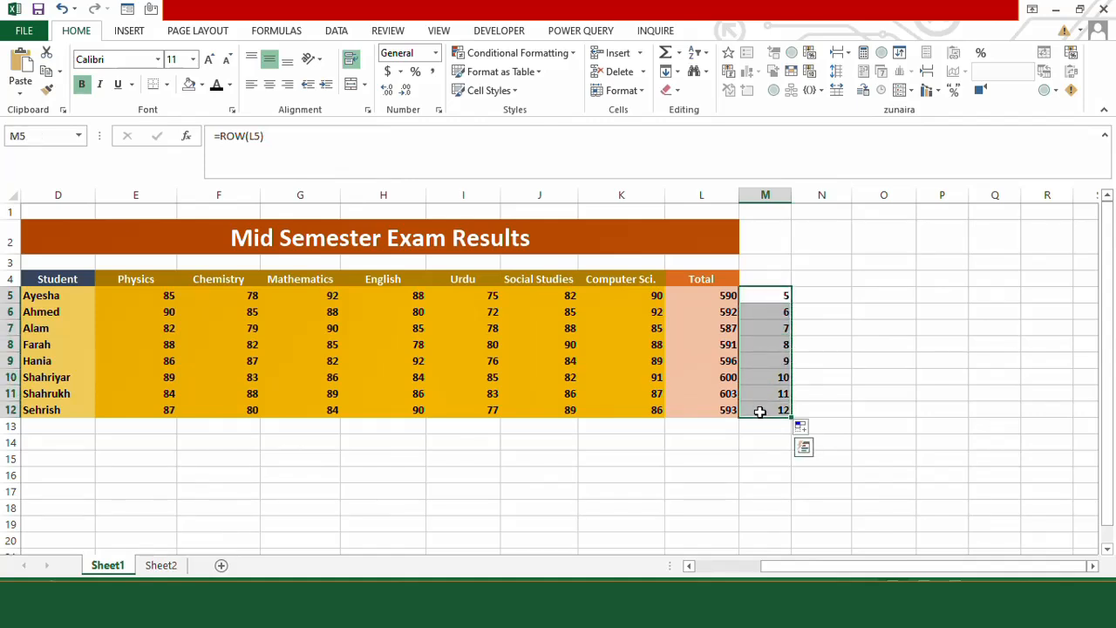
Enter =ROW($L$5) in N5, using an absolute reference to the first total
{"action": "left_click", "coordinate": [824, 295]}
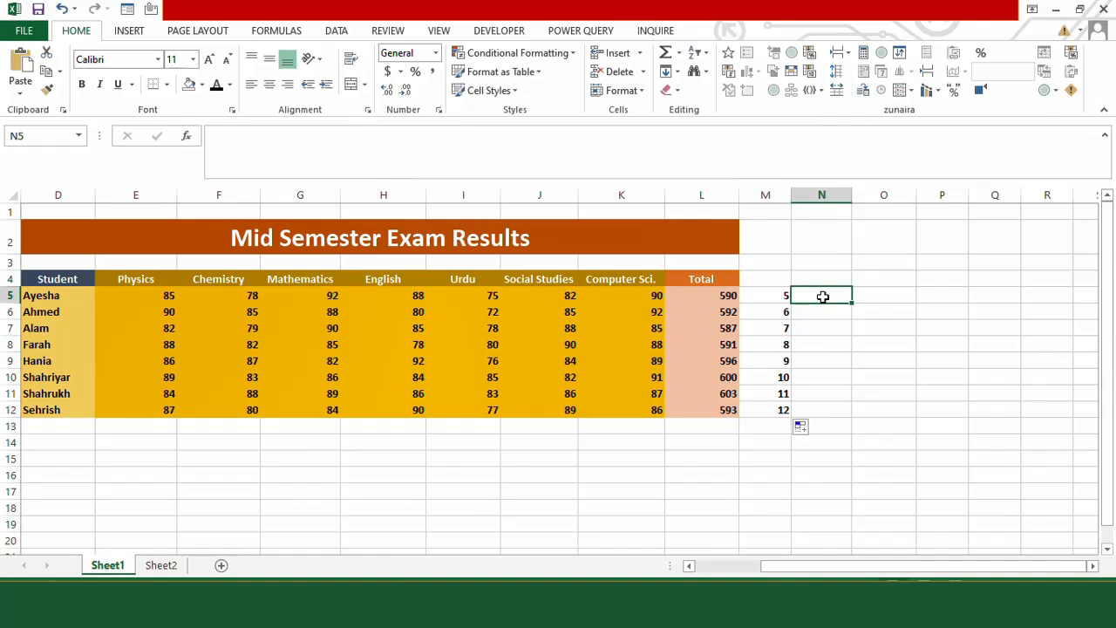
{"action": "type", "text": "="}
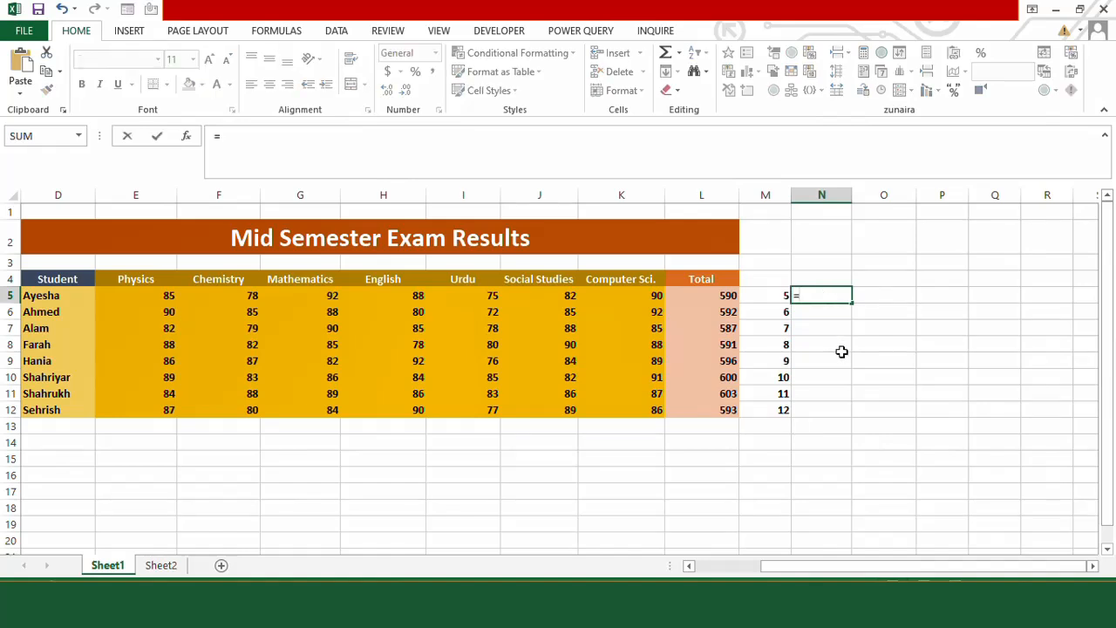
{"action": "type", "text": "ROW("}
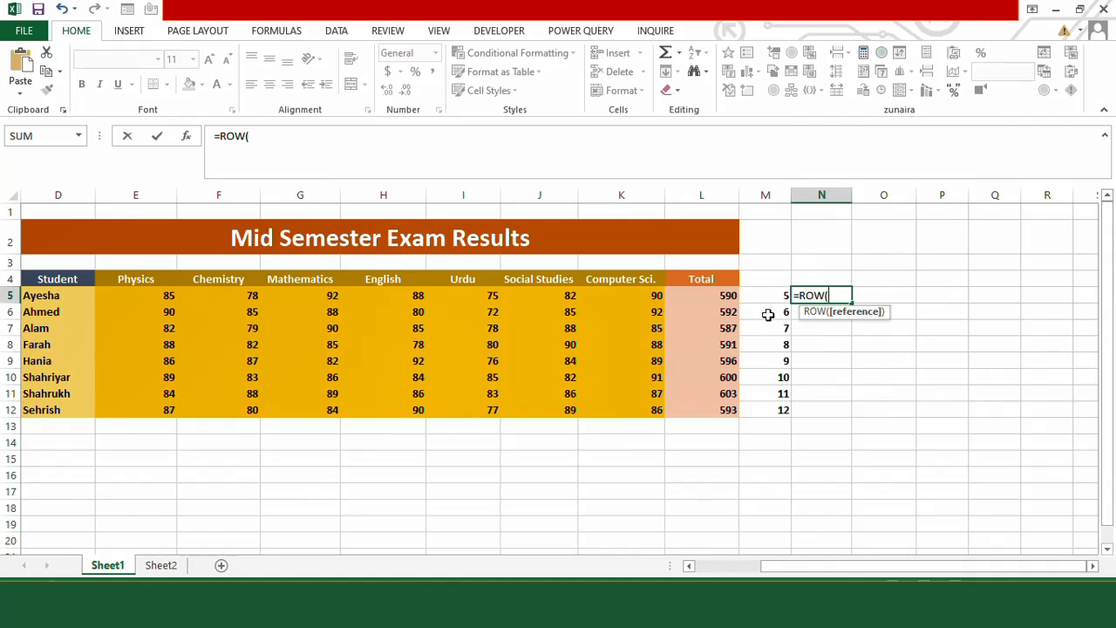
{"action": "left_click", "coordinate": [713, 298]}
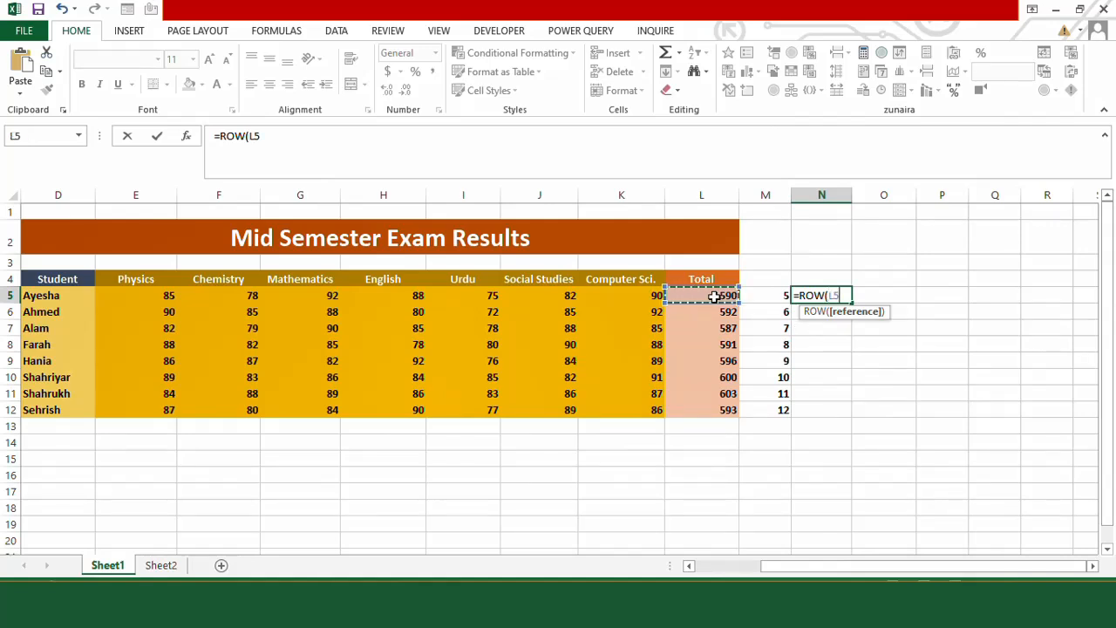
{"action": "key", "text": "F4"}
{"action": "type", "text": ")"}
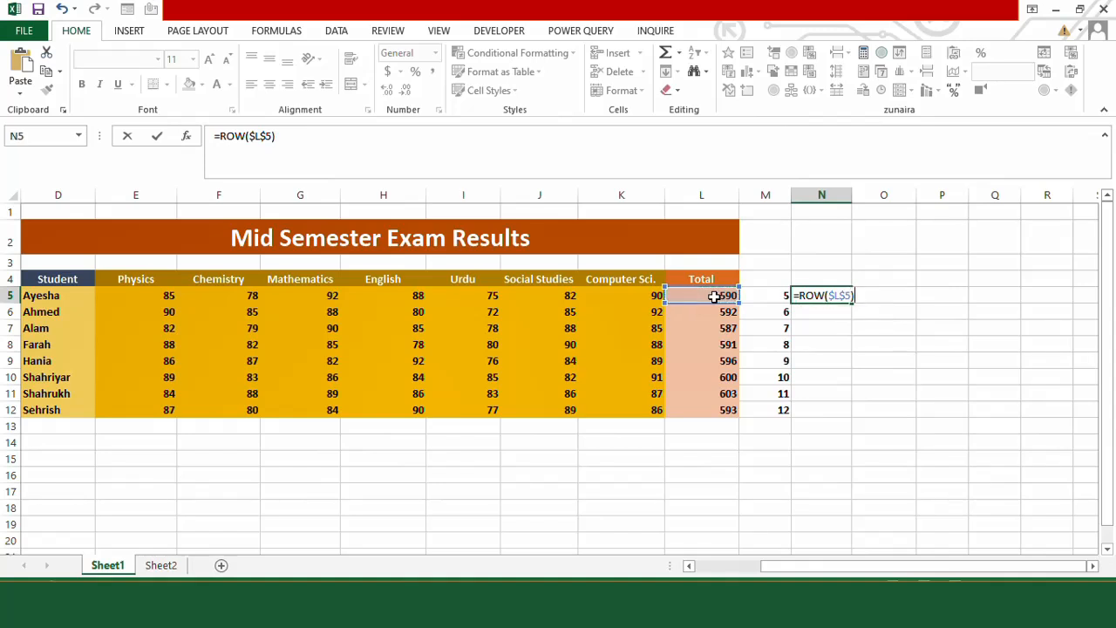
{"action": "key", "text": "Return"}
Fill the ROW formula in N5 down through N12 and check the references in the copied cells
{"action": "left_click", "coordinate": [836, 297]}
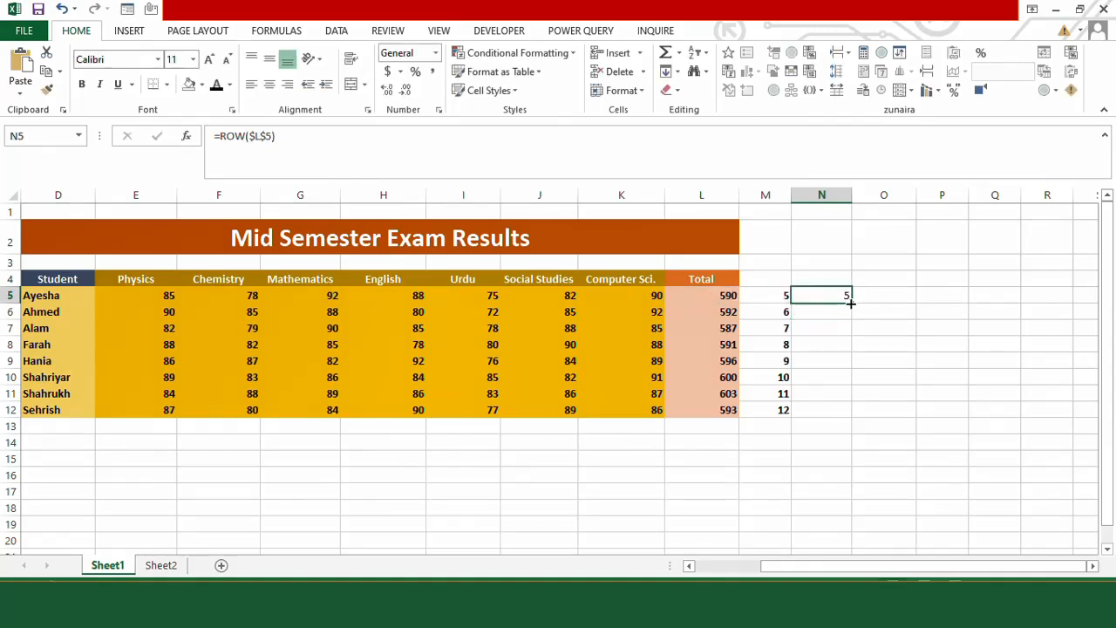
{"action": "left_click_drag", "start_coordinate": [850, 311], "coordinate": [828, 418]}
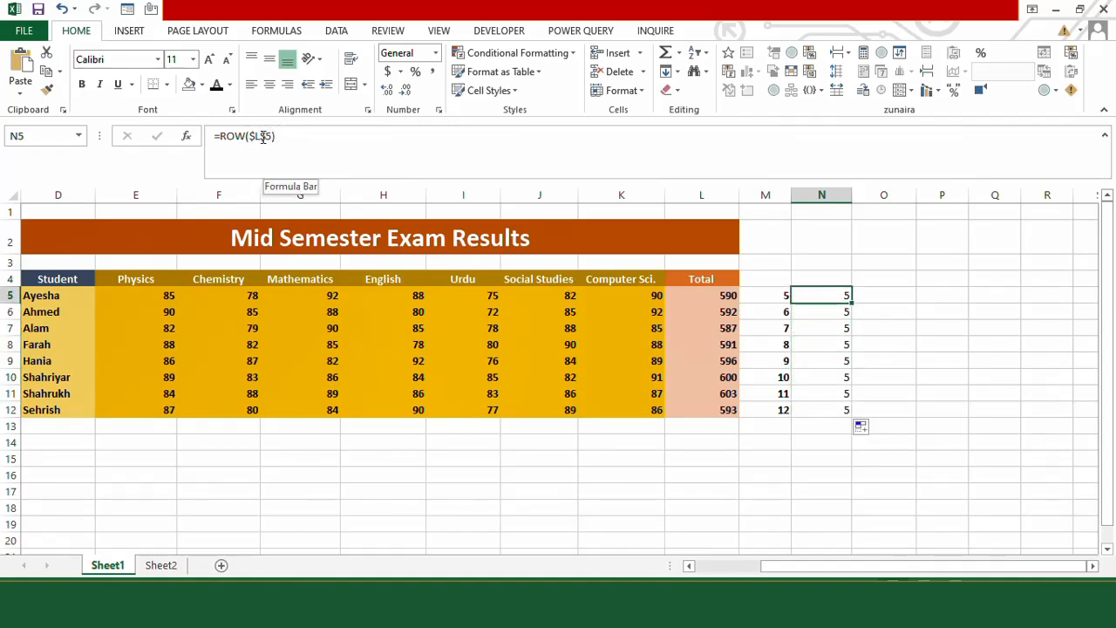
{"action": "left_click", "coordinate": [827, 316]}
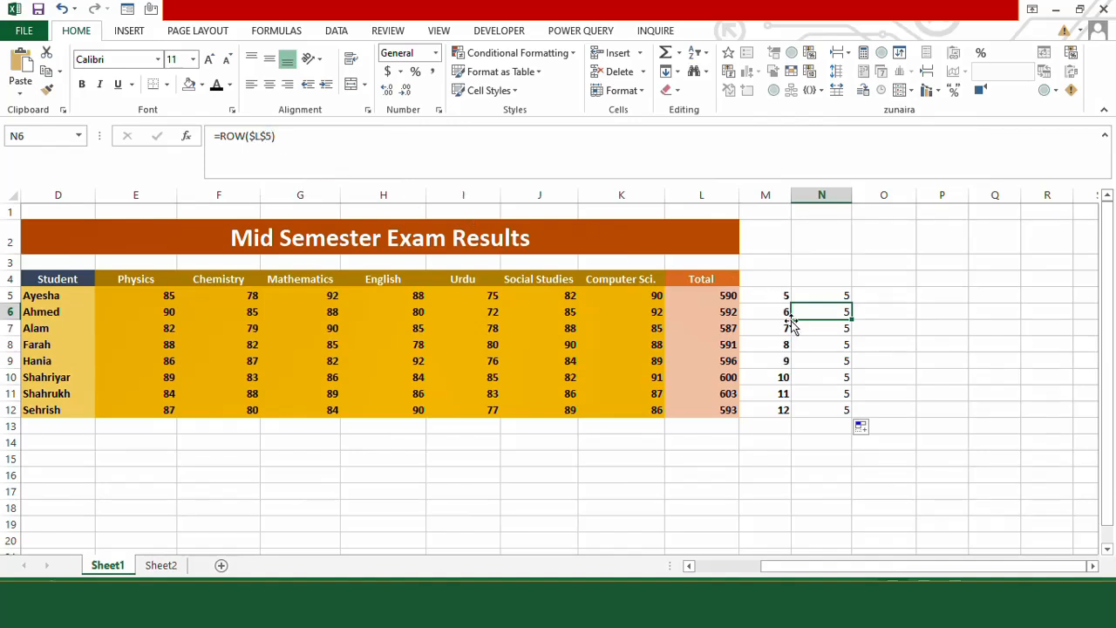
{"action": "left_click", "coordinate": [807, 344]}
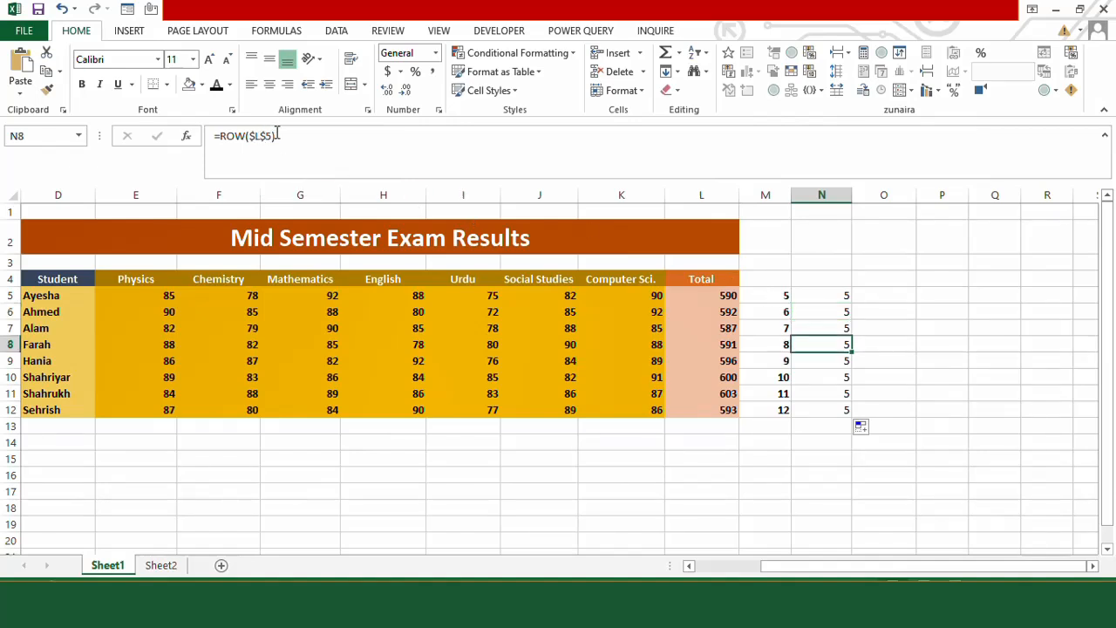
{"action": "left_click", "coordinate": [845, 378]}
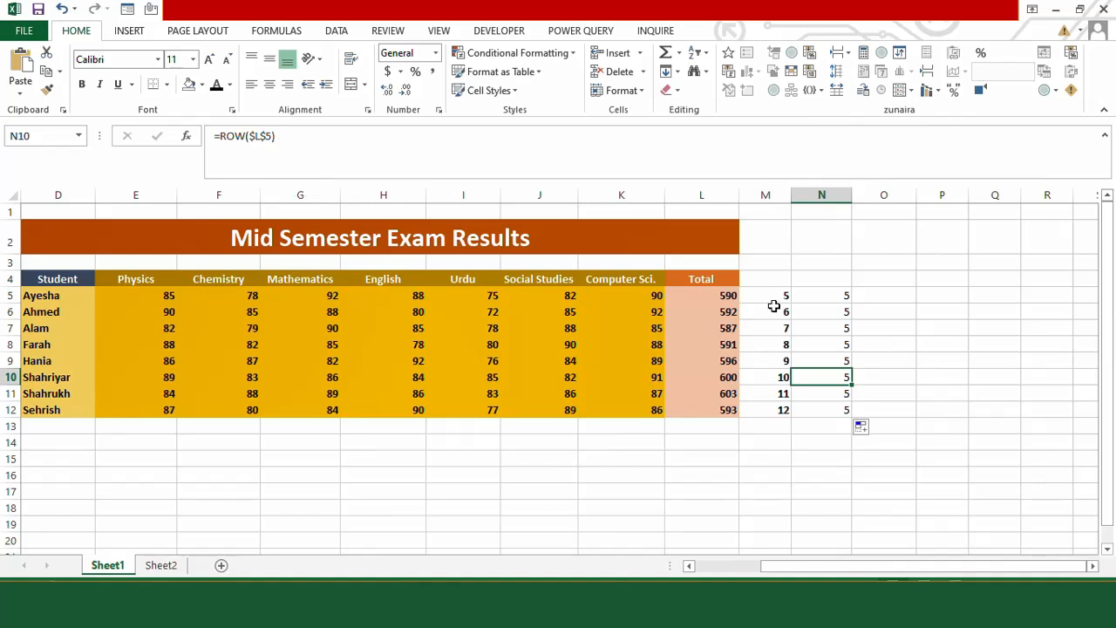
{"action": "left_click_drag", "start_coordinate": [826, 295], "coordinate": [833, 410]}
{"action": "left_click", "coordinate": [832, 300]}
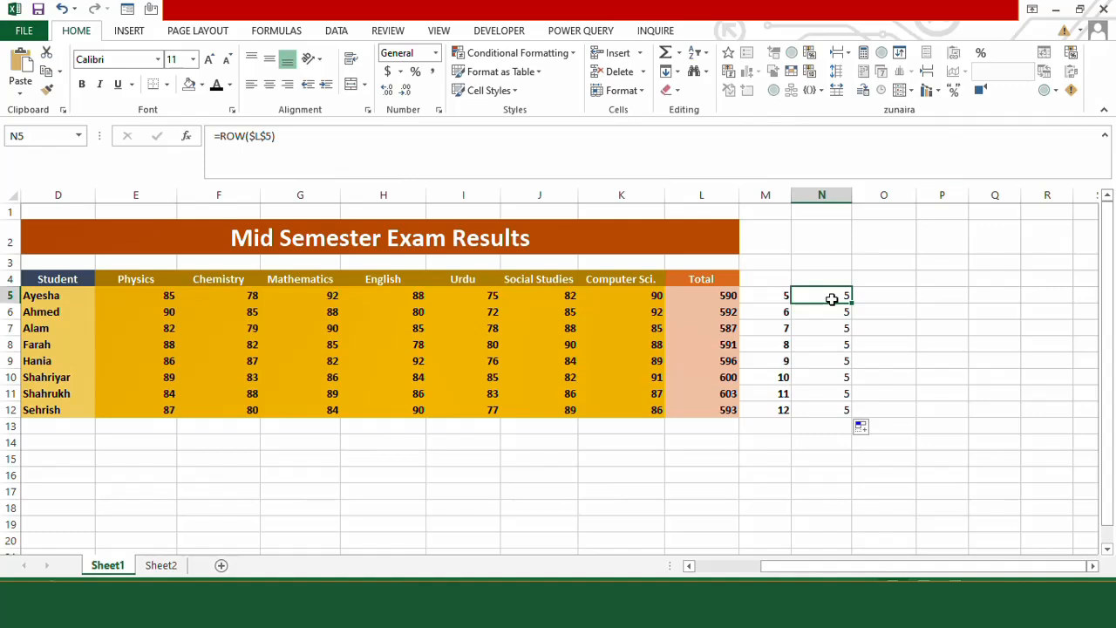
Enter =M5-N5 in O5 to subtract the two row numbers and fill it down through O12
{"action": "left_click", "coordinate": [895, 297]}
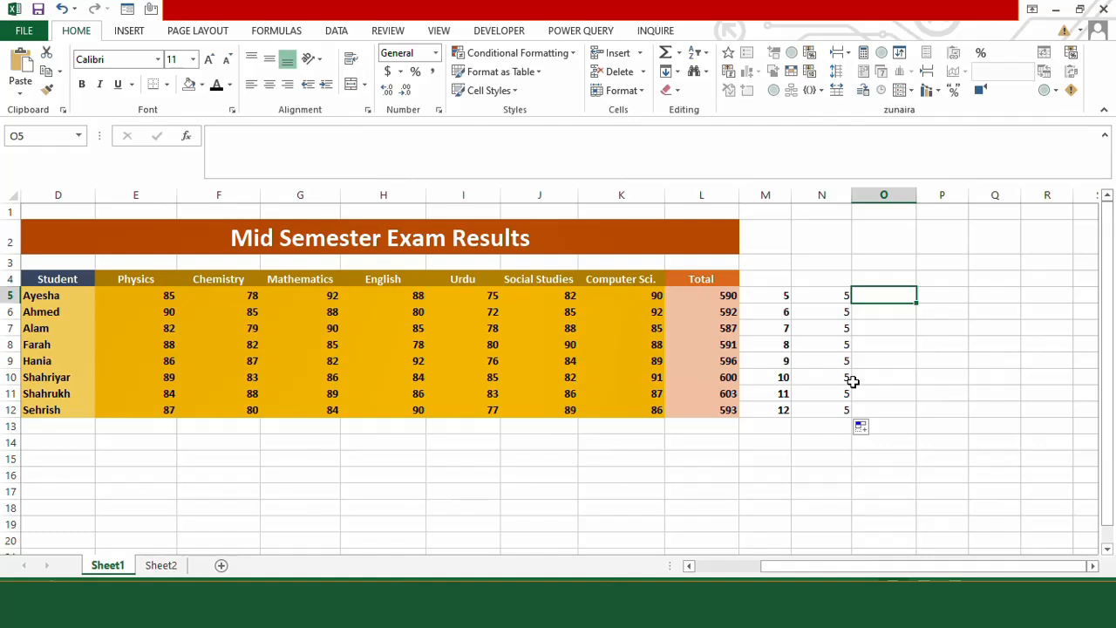
{"action": "type", "text": "="}
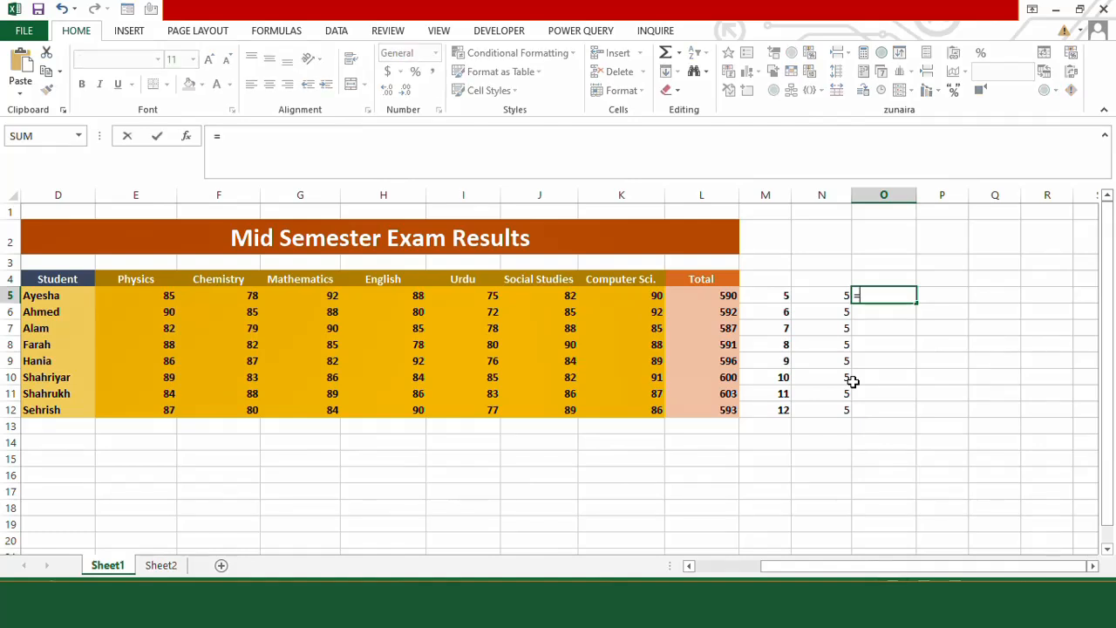
{"action": "left_click", "coordinate": [780, 297]}
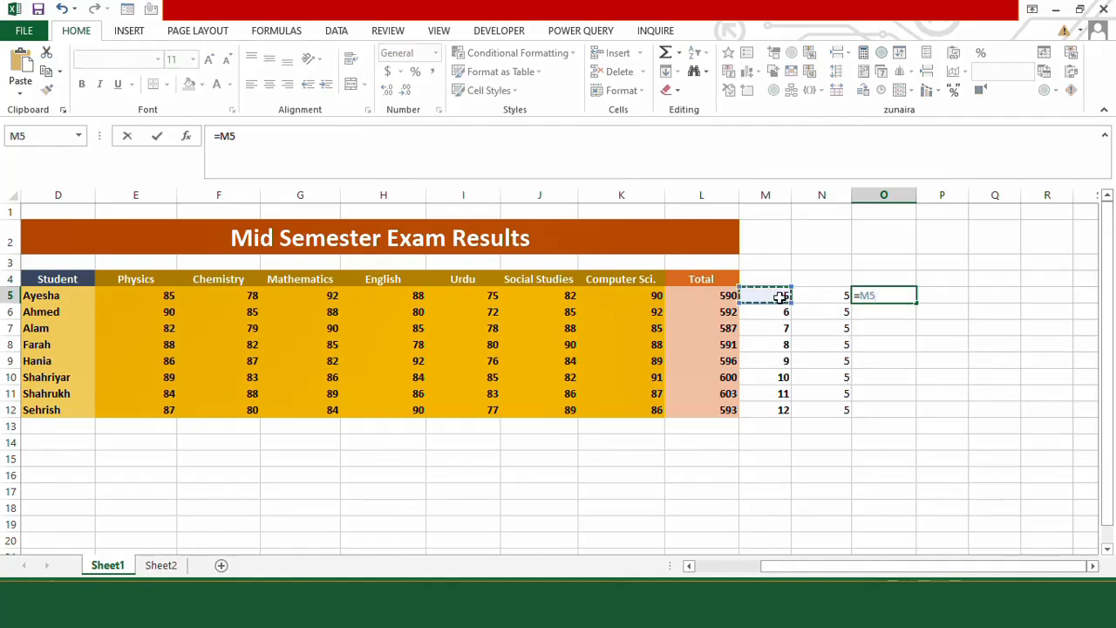
{"action": "type", "text": "-"}
{"action": "left_click", "coordinate": [820, 297]}
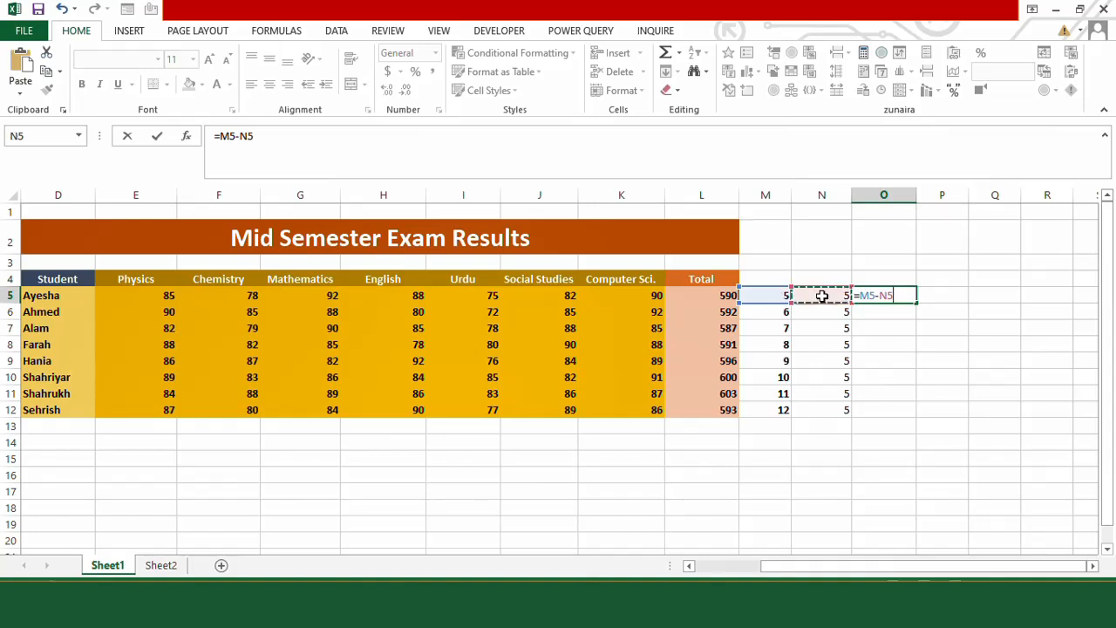
{"action": "key", "text": "Return"}
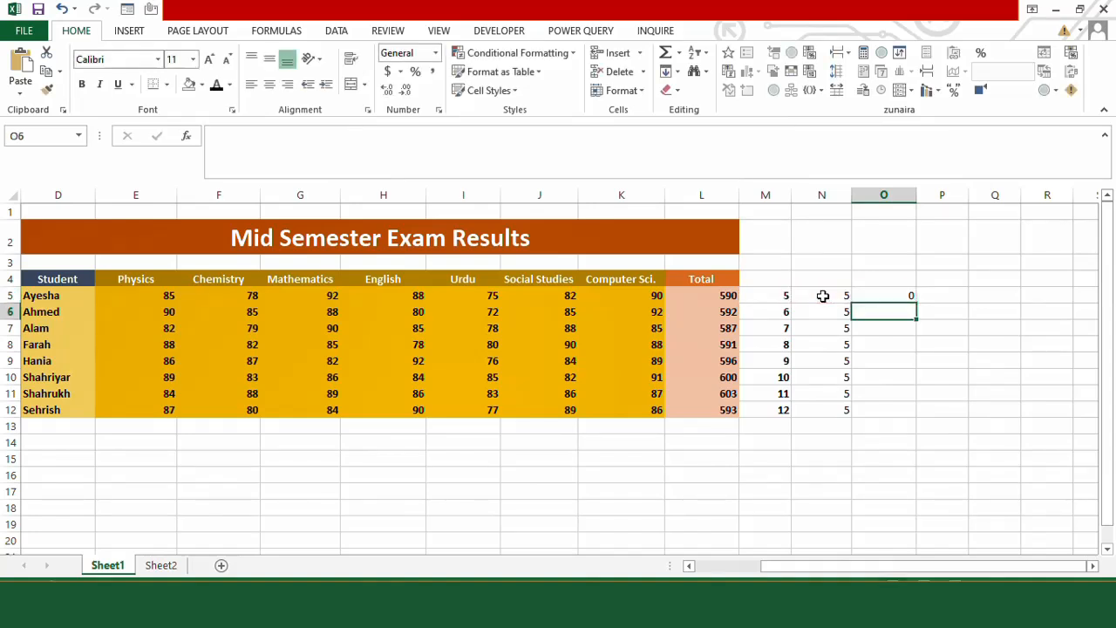
{"action": "left_click", "coordinate": [882, 297]}
{"action": "left_click_drag", "start_coordinate": [915, 302], "coordinate": [898, 415]}
{"action": "left_click", "coordinate": [828, 439]}
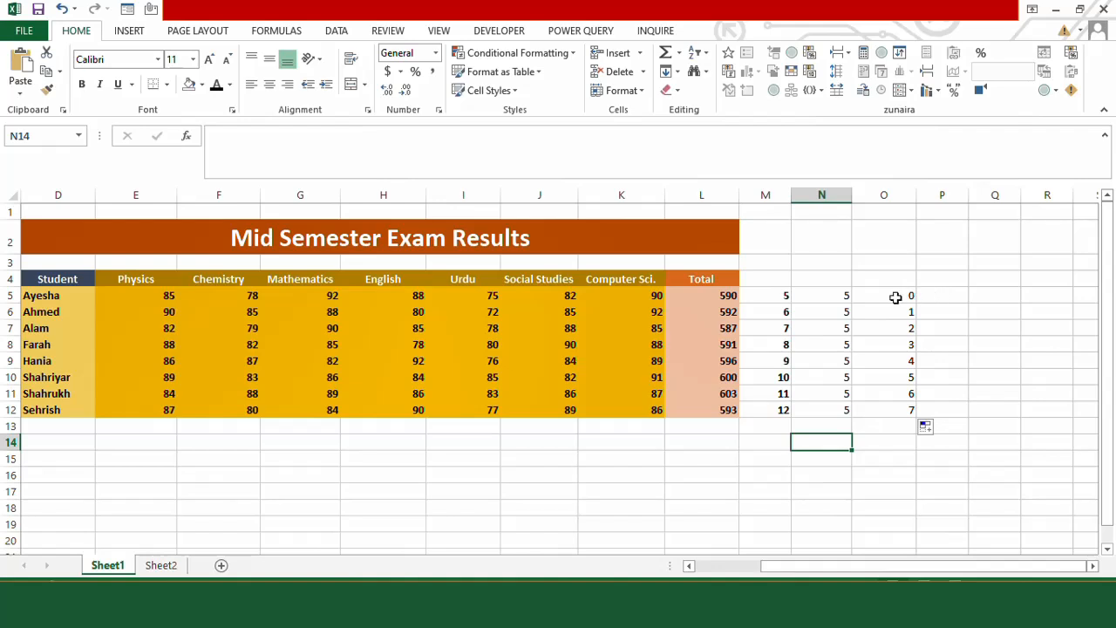
Enter =O5+1 in P5 and fill it down through P12
{"action": "left_click", "coordinate": [947, 297]}
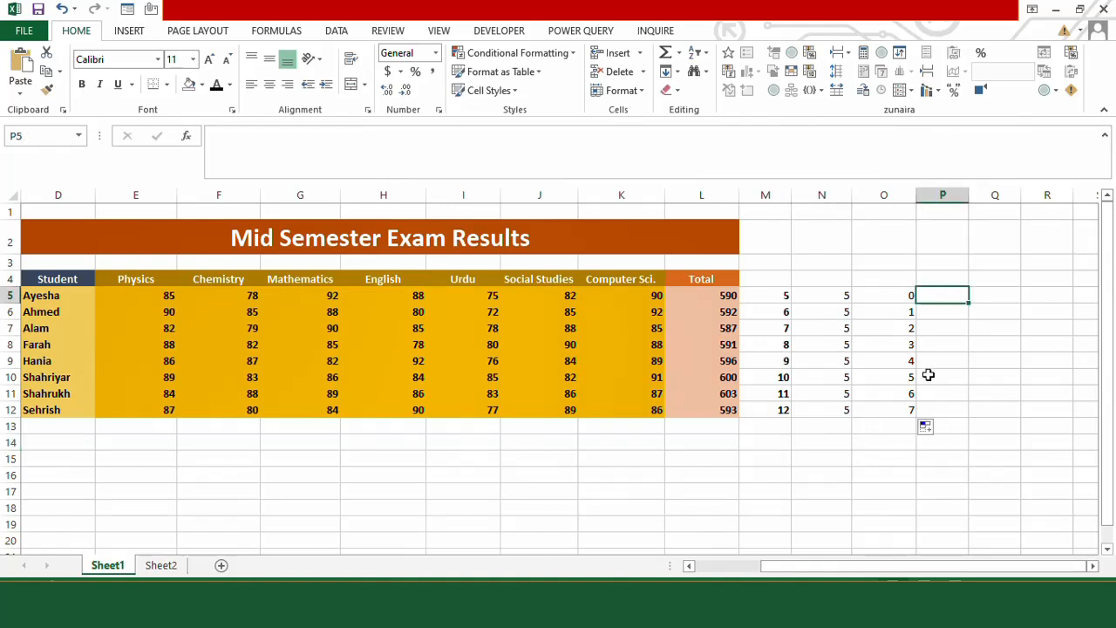
{"action": "type", "text": "="}
{"action": "left_click", "coordinate": [895, 300]}
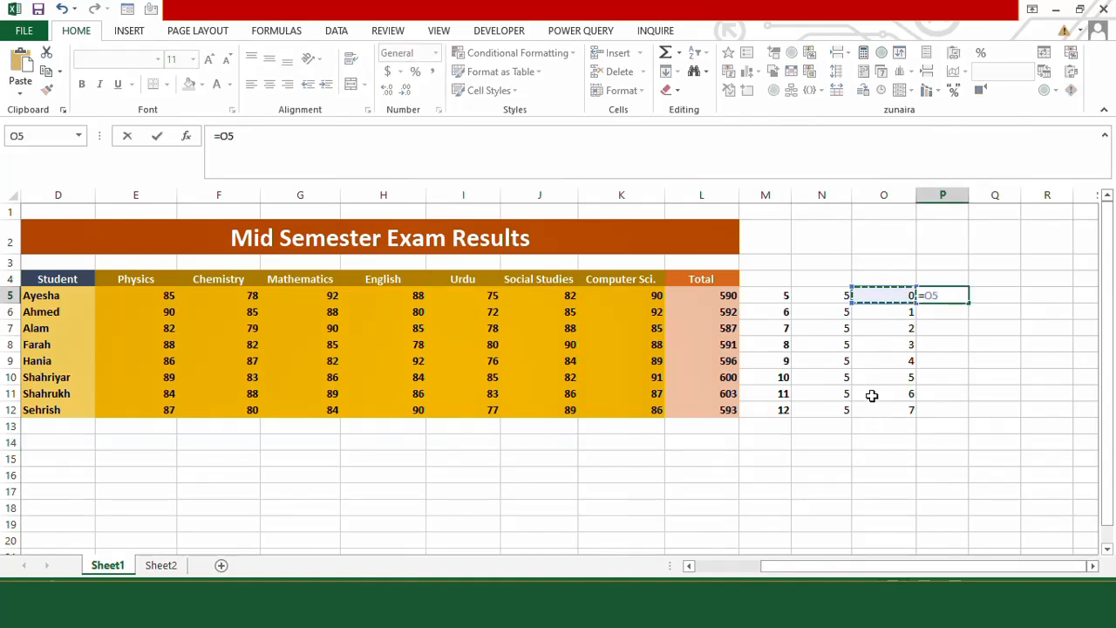
{"action": "type", "text": "+1"}
{"action": "key", "text": "Return"}
{"action": "left_click", "coordinate": [955, 297]}
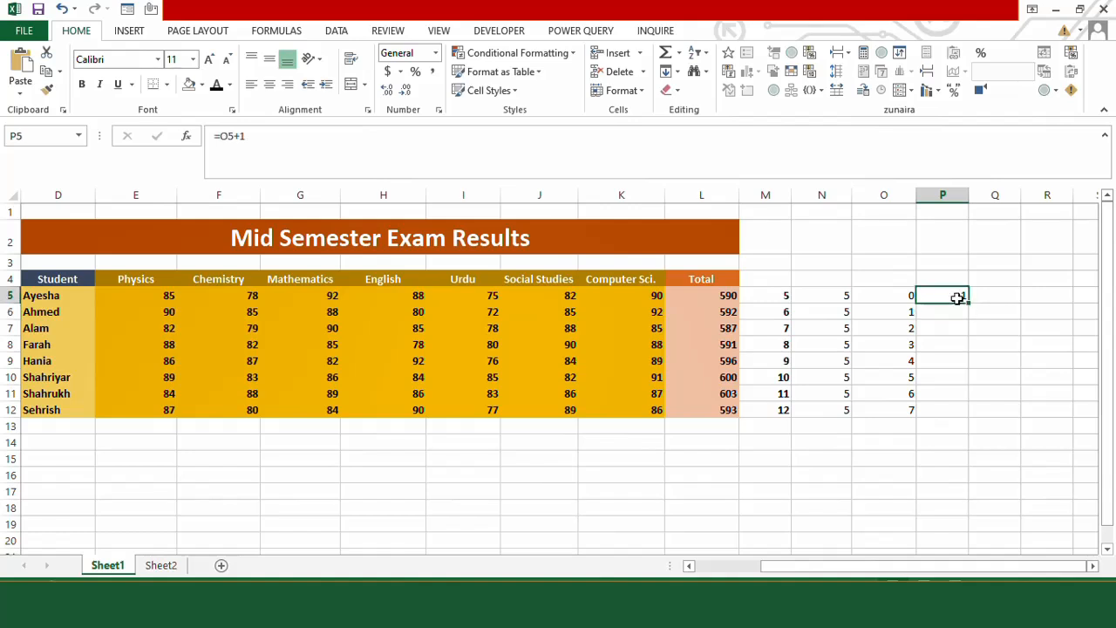
{"action": "double_click", "coordinate": [966, 302]}
{"action": "left_click", "coordinate": [942, 425]}
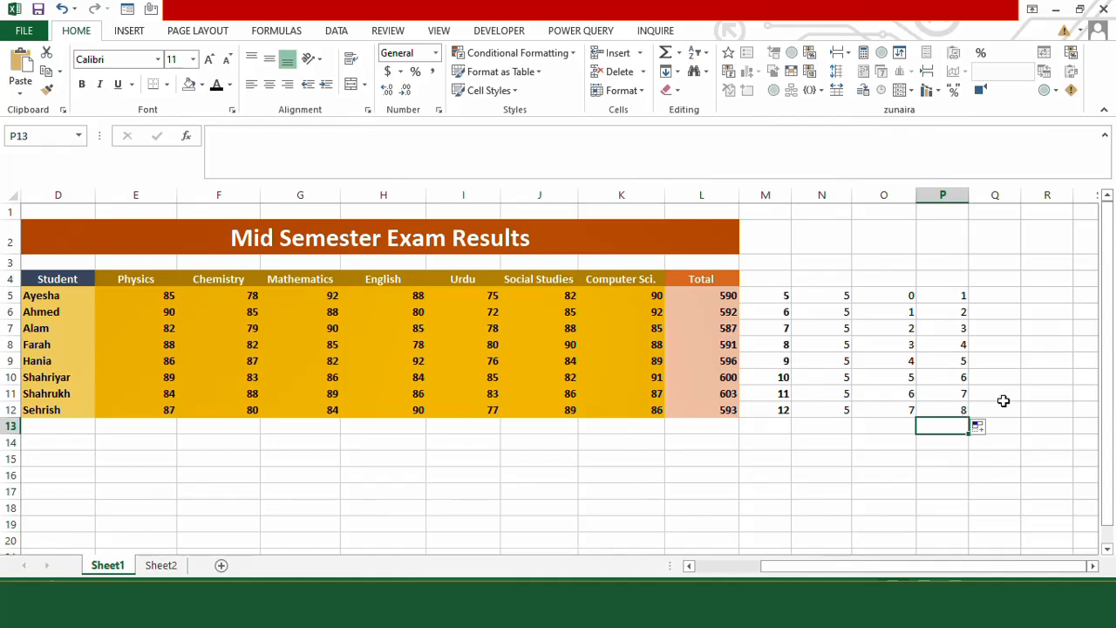
Enter 13 in M13 and 5 in N13 below the two columns of row numbers
{"action": "left_click", "coordinate": [780, 425]}
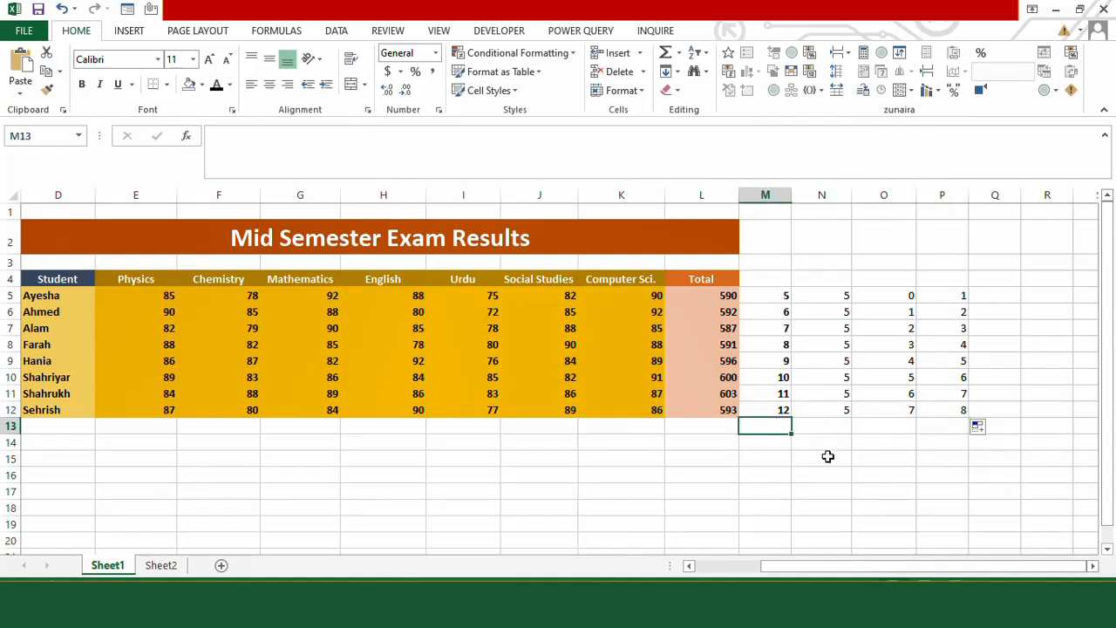
{"action": "type", "text": "13"}
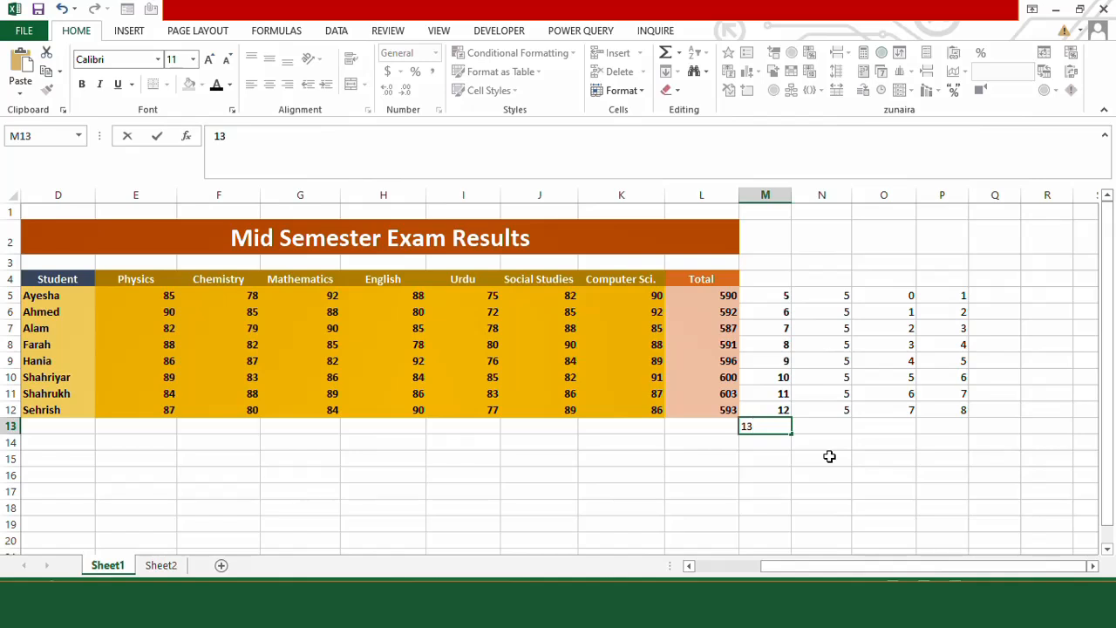
{"action": "key", "text": "Tab"}
{"action": "type", "text": "5"}
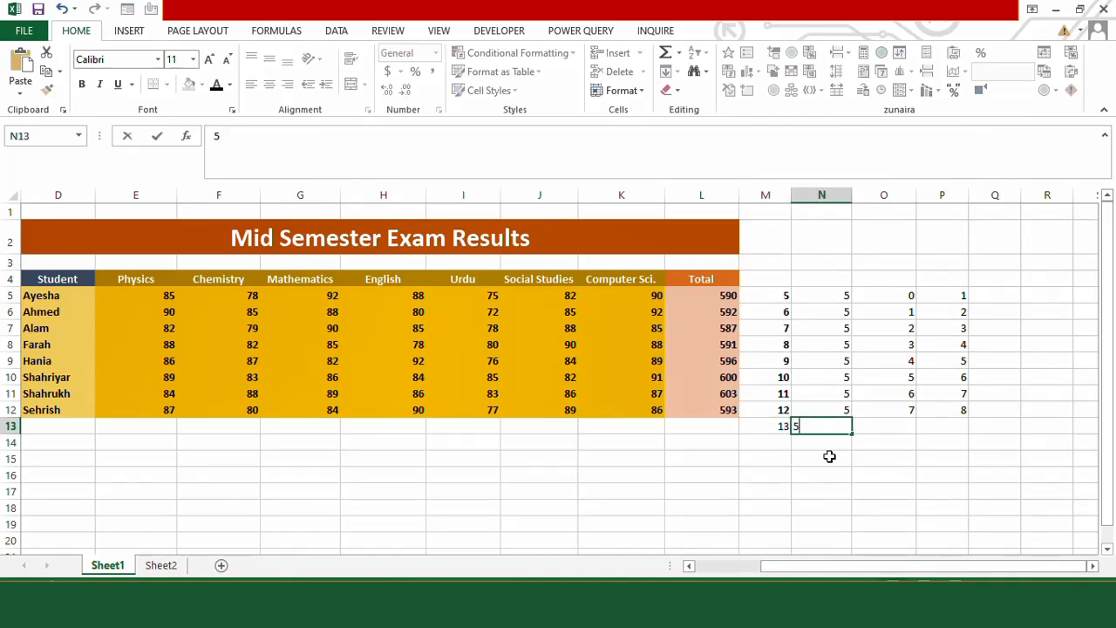
{"action": "key", "text": "Tab"}
Extend the subtraction formula in O12 and the plus-one formula in P12 down to row 13
{"action": "left_click", "coordinate": [891, 409]}
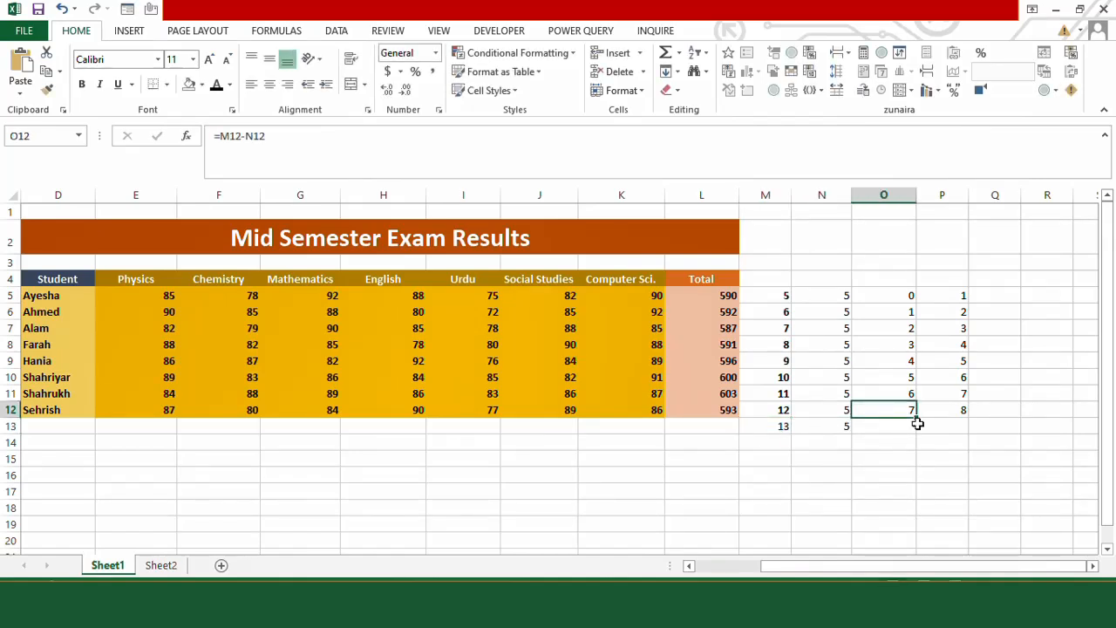
{"action": "left_click_drag", "start_coordinate": [916, 418], "coordinate": [914, 428]}
{"action": "left_click", "coordinate": [896, 445]}
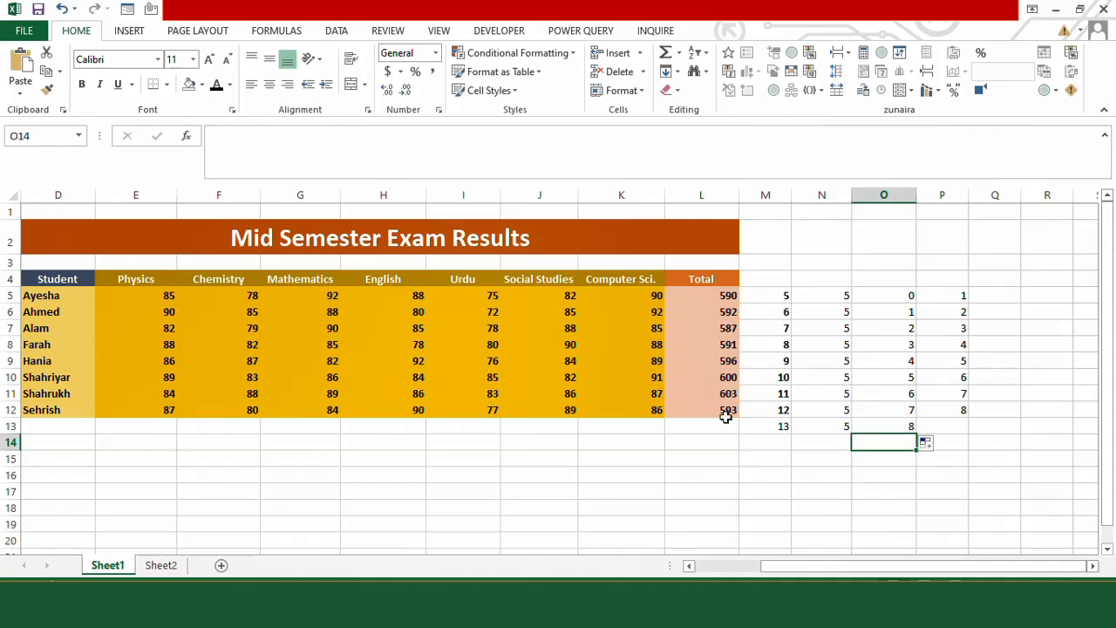
{"action": "left_click", "coordinate": [952, 427]}
{"action": "left_click", "coordinate": [952, 405]}
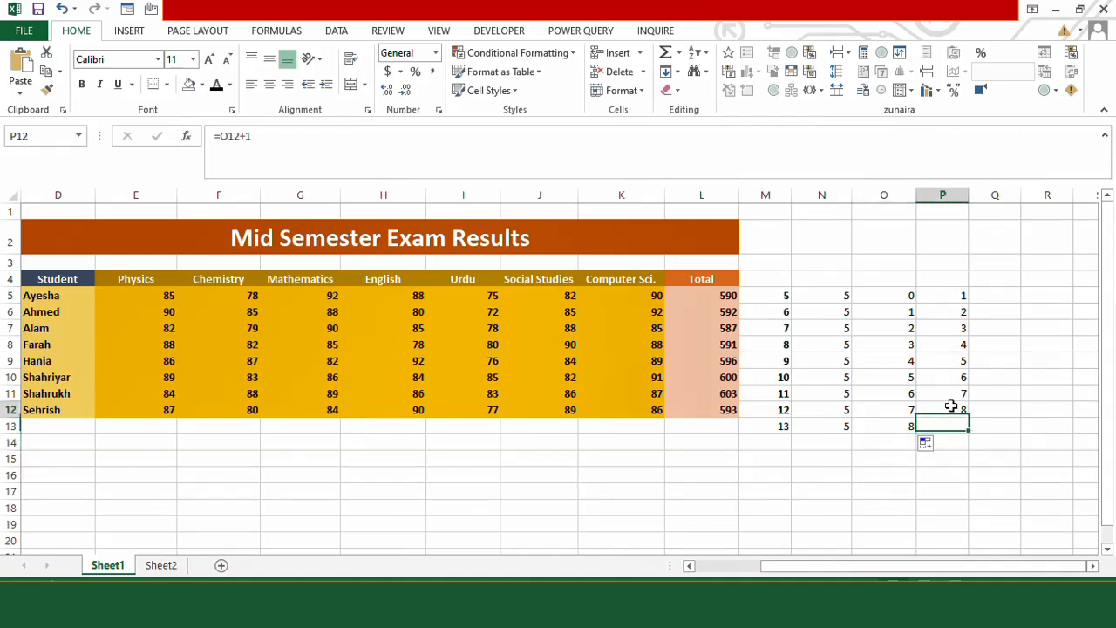
{"action": "left_click_drag", "start_coordinate": [966, 423], "coordinate": [965, 436]}
{"action": "left_click", "coordinate": [964, 442]}
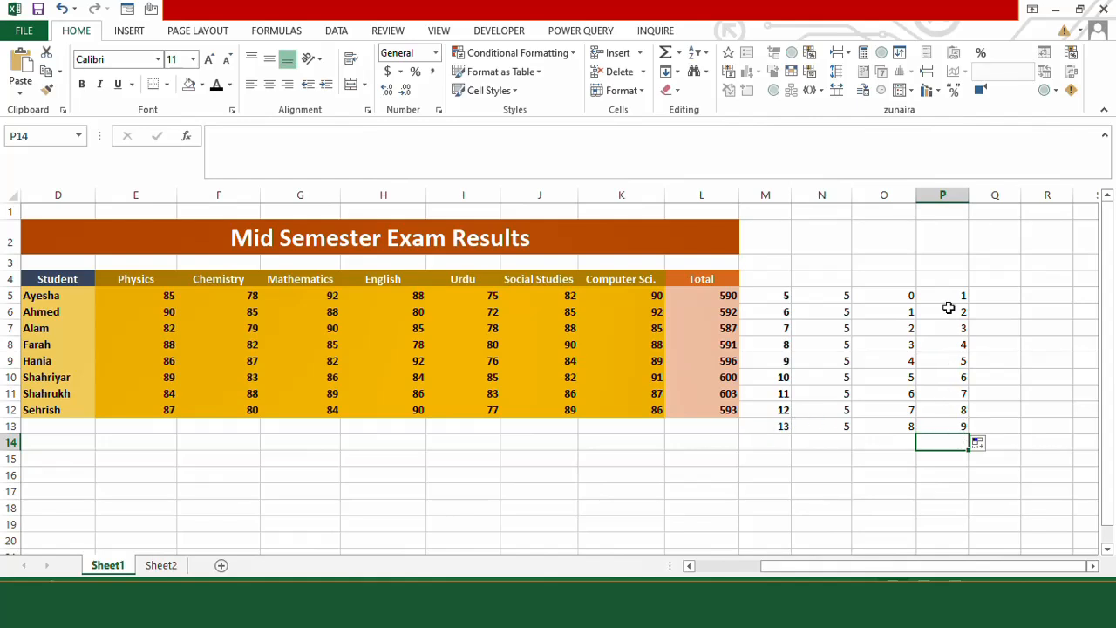
Check P5:P12 against the marks formula on Sheet2, and head the difference column with Subtraction in O4 on Sheet1
{"action": "left_click_drag", "start_coordinate": [947, 296], "coordinate": [957, 410]}
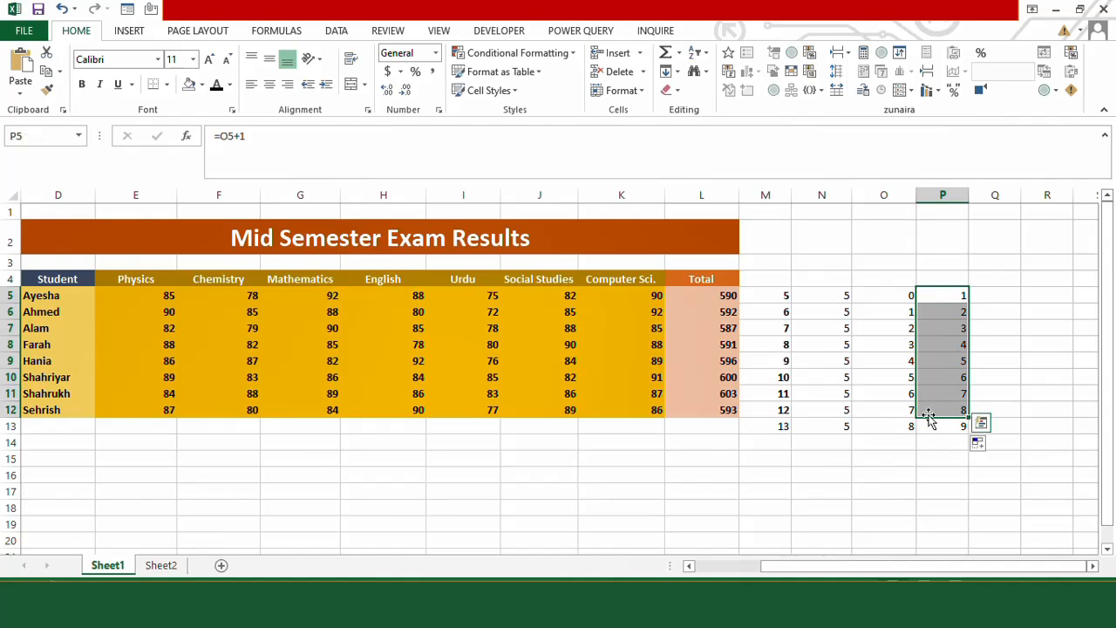
{"action": "left_click", "coordinate": [174, 565]}
{"action": "left_click", "coordinate": [254, 331]}
{"action": "left_click", "coordinate": [885, 411]}
{"action": "left_click", "coordinate": [884, 411]}
Compare the Subtraction column with the plus-one values in P5:P12, and review the marks formula in D14 on Sheet2
{"action": "left_click", "coordinate": [942, 295]}
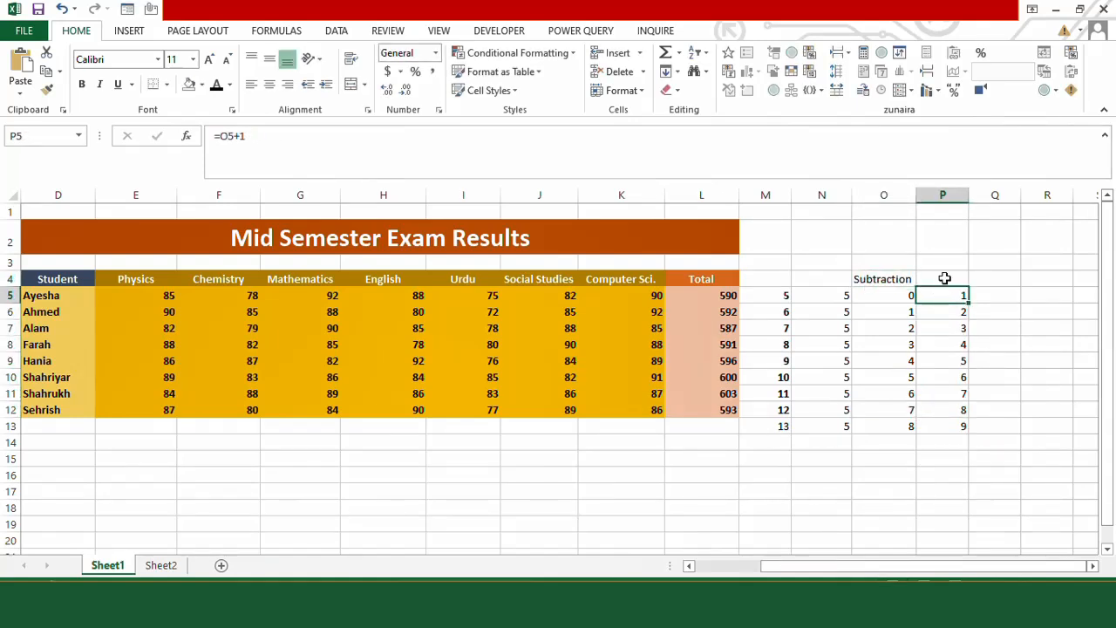
{"action": "left_click", "coordinate": [947, 317]}
{"action": "left_click_drag", "start_coordinate": [888, 279], "coordinate": [882, 414]}
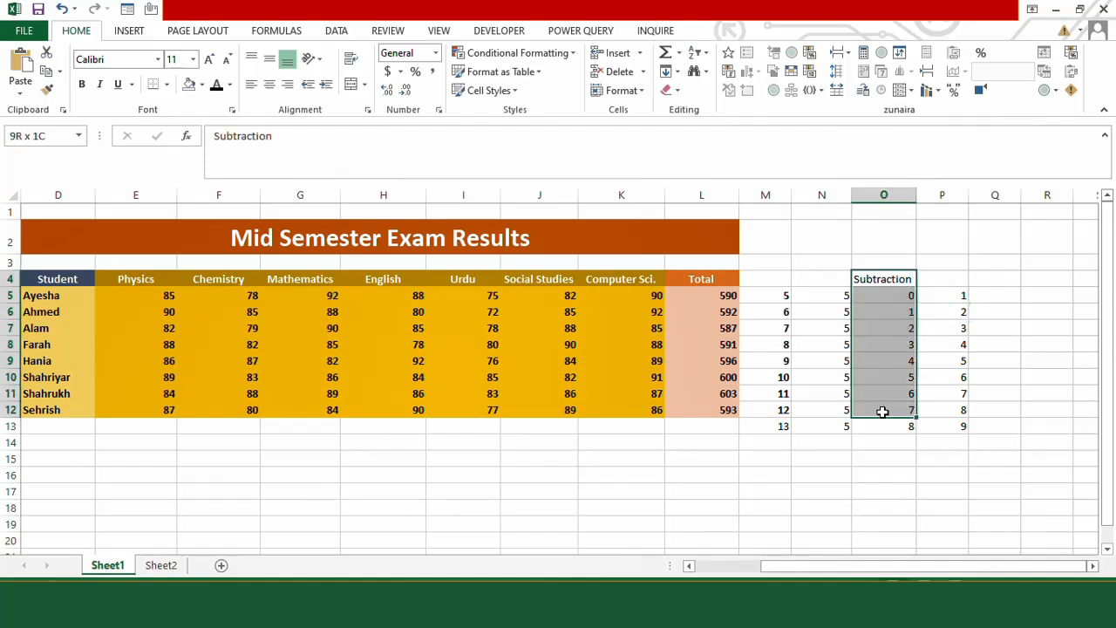
{"action": "left_click", "coordinate": [883, 275]}
{"action": "left_click_drag", "start_coordinate": [883, 275], "coordinate": [884, 409]}
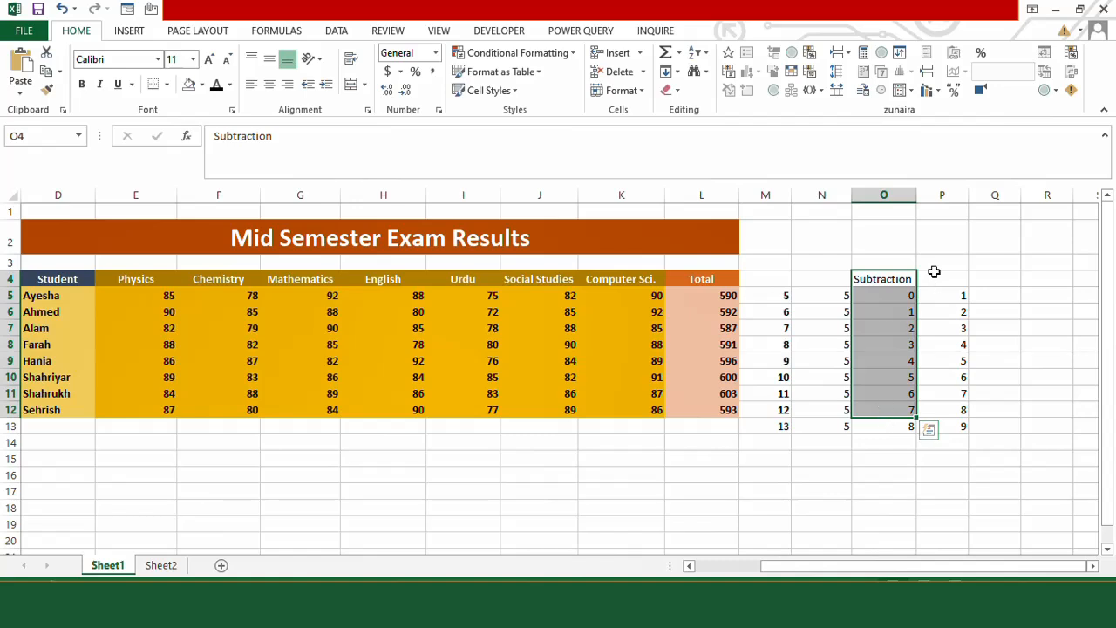
{"action": "left_click_drag", "start_coordinate": [942, 298], "coordinate": [948, 408]}
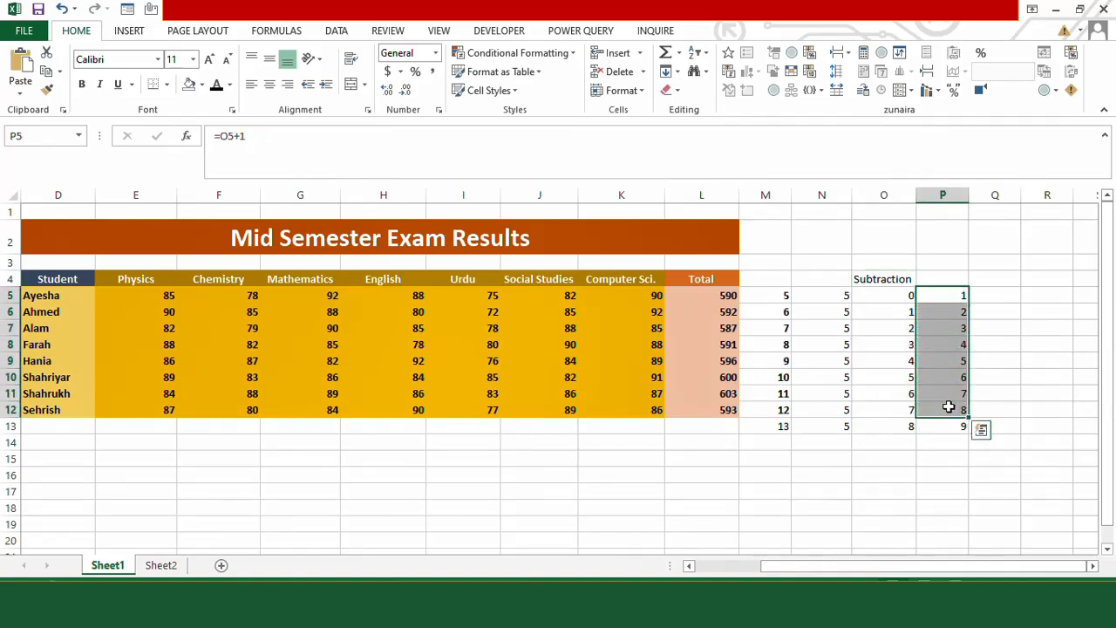
{"action": "left_click", "coordinate": [944, 297]}
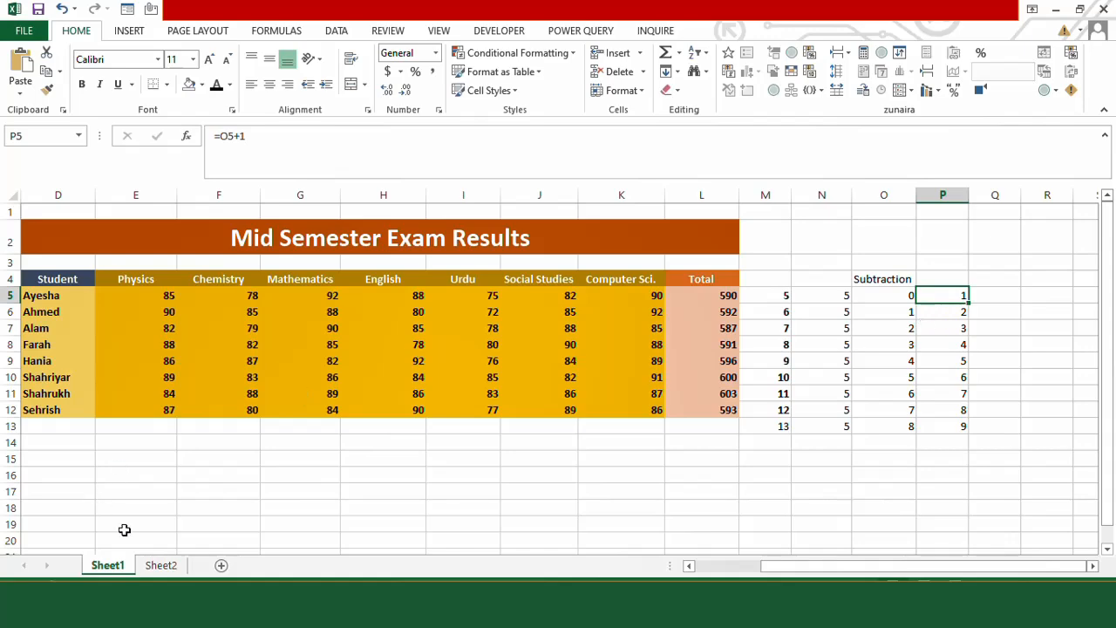
{"action": "left_click", "coordinate": [160, 565]}
{"action": "left_click", "coordinate": [781, 138]}
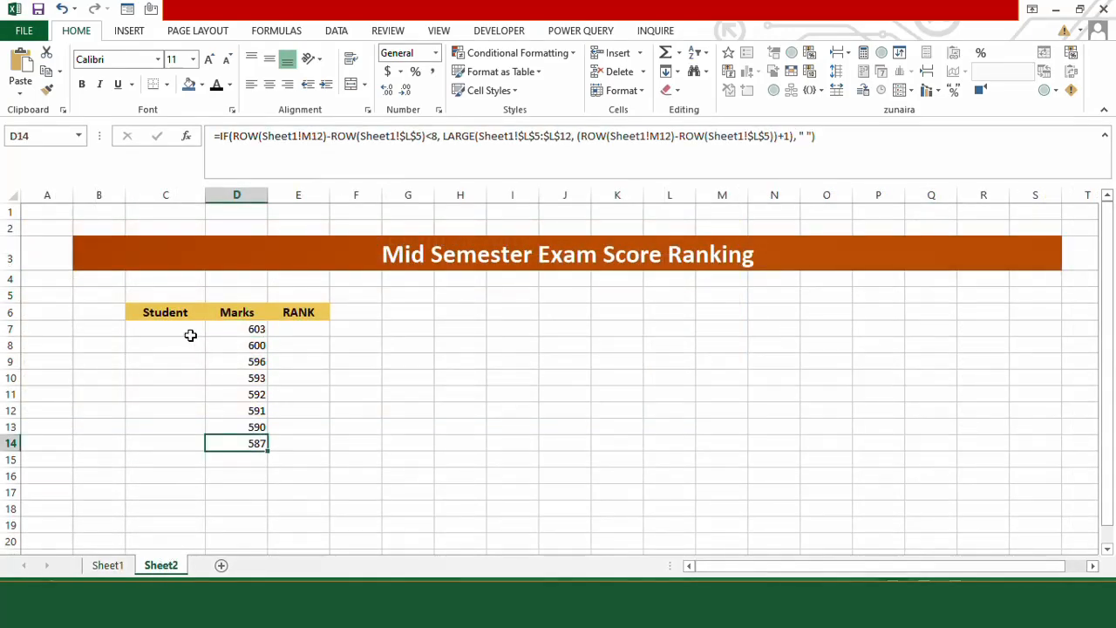
Start an INDEX formula in C7 on Sheet2 with the absolute student range Sheet1!$D$5:$D$12 as its array
{"action": "left_click", "coordinate": [189, 335]}
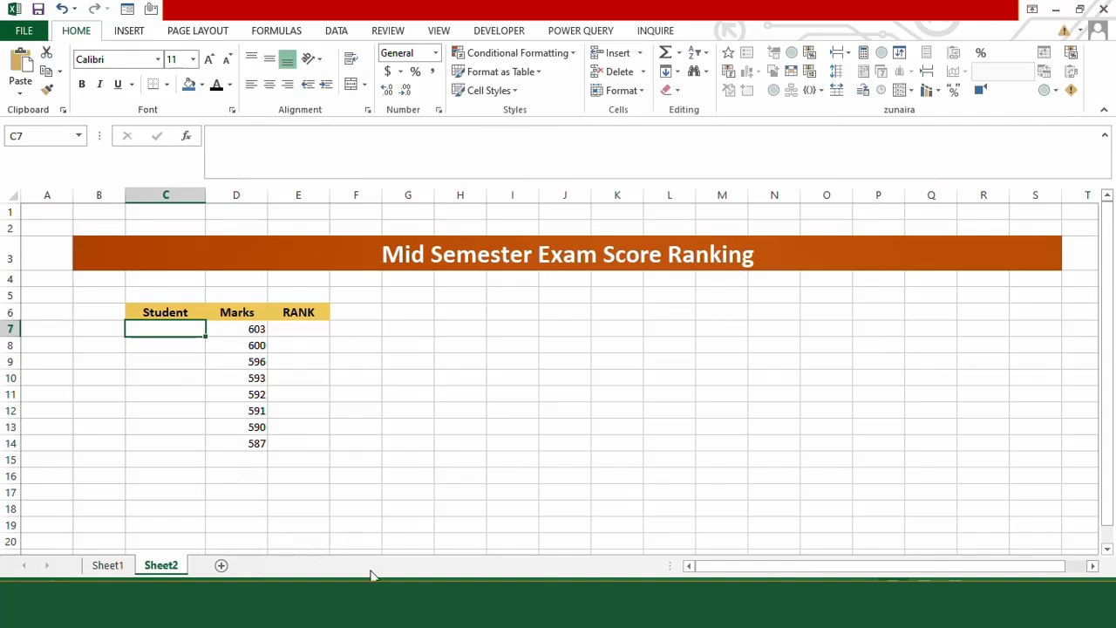
{"action": "type", "text": "="}
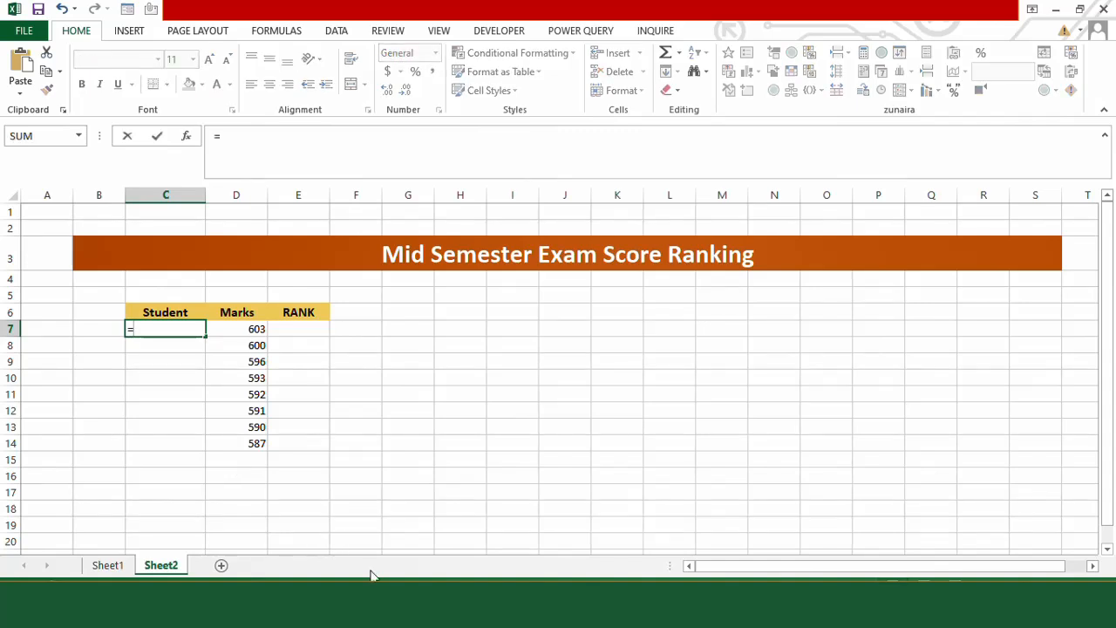
{"action": "type", "text": "IN"}
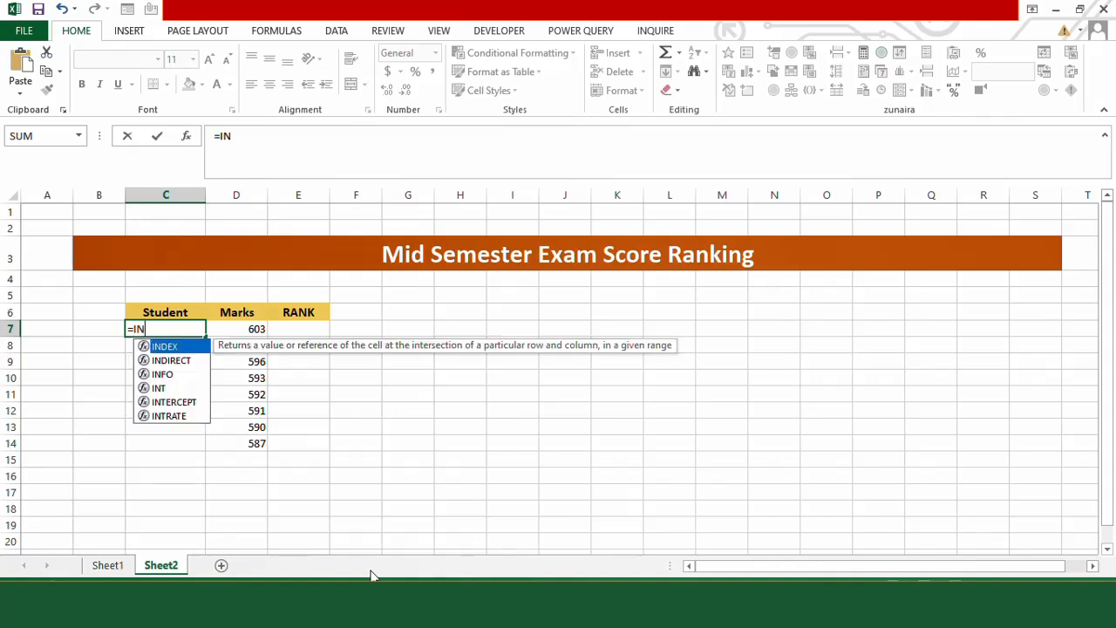
{"action": "type", "text": "DEX("}
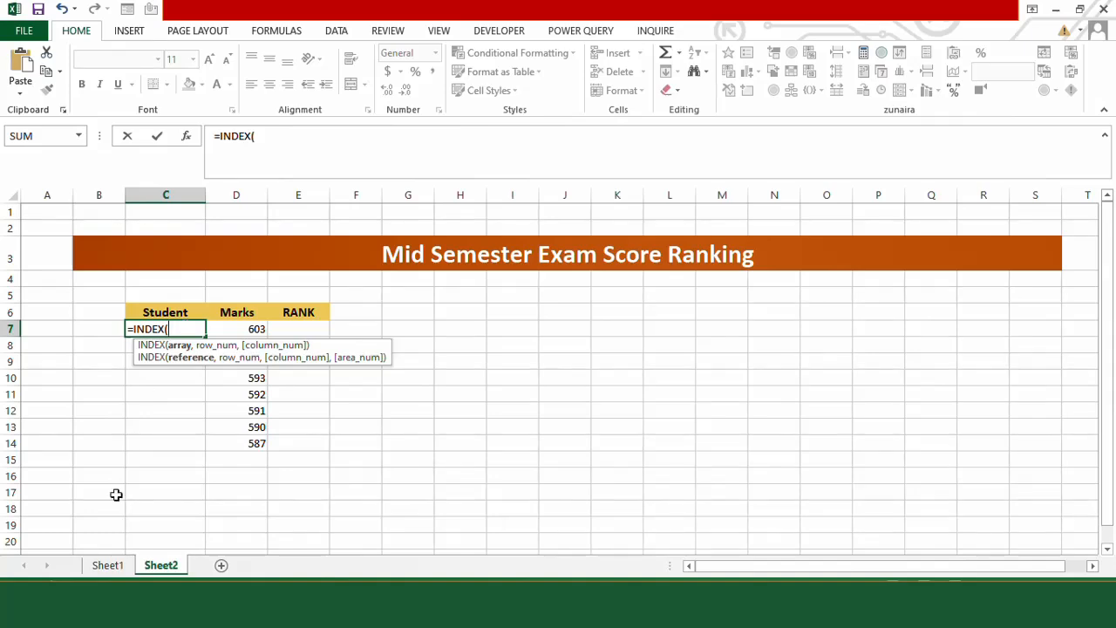
{"action": "left_click", "coordinate": [117, 565]}
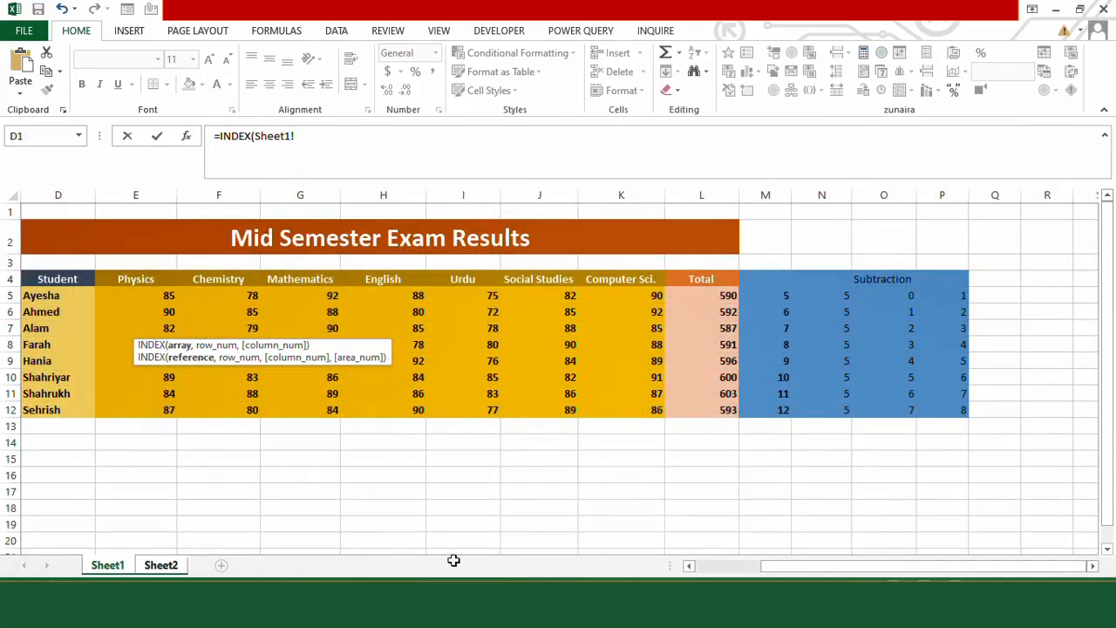
{"action": "left_click_drag", "start_coordinate": [768, 565], "coordinate": [702, 567]}
{"action": "left_click_drag", "start_coordinate": [209, 296], "coordinate": [203, 411]}
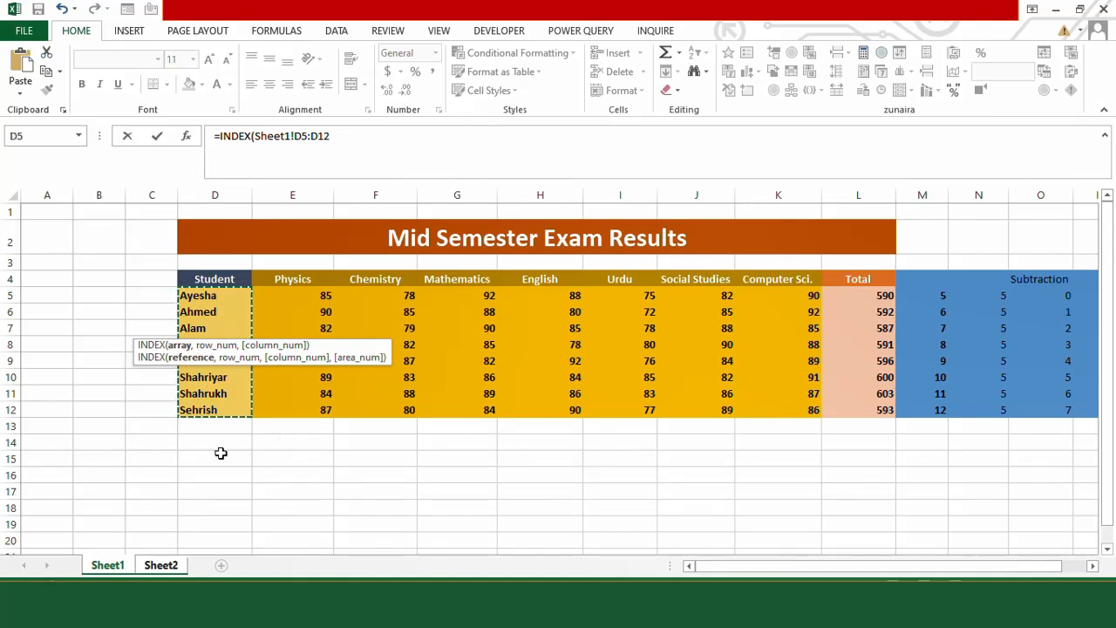
{"action": "key", "text": "F4"}
Complete the C7 formula with a MATCH of Sheet2!D7 in the totals Sheet1!$L$5:$L$12, using exact match 0
{"action": "type", "text": ", MATCH("}
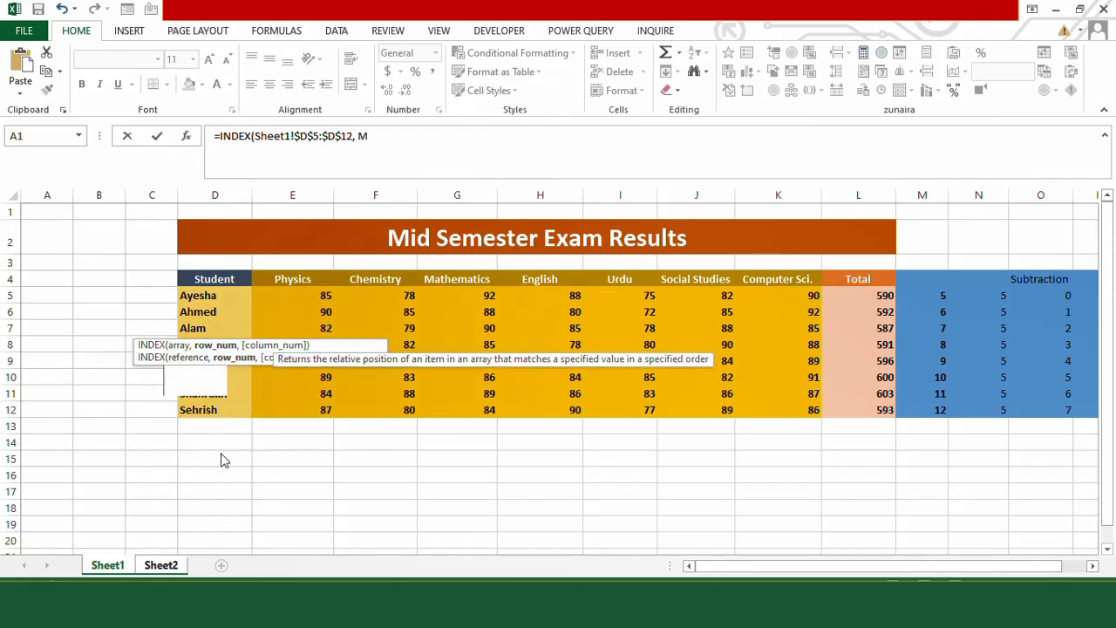
{"action": "left_click", "coordinate": [162, 565]}
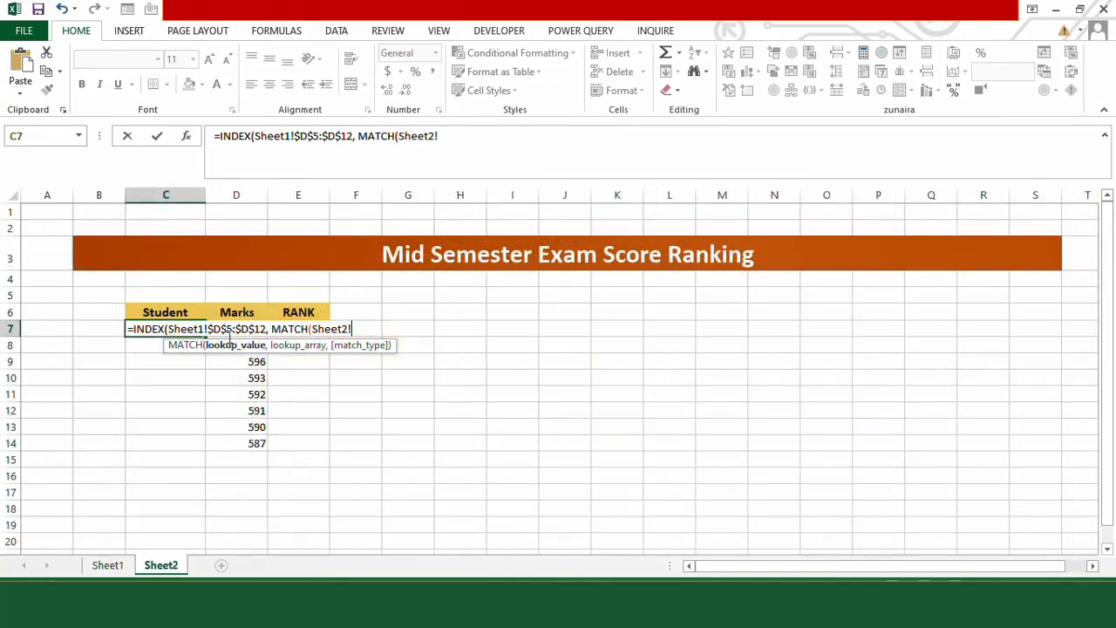
{"action": "type", "text": "D7,"}
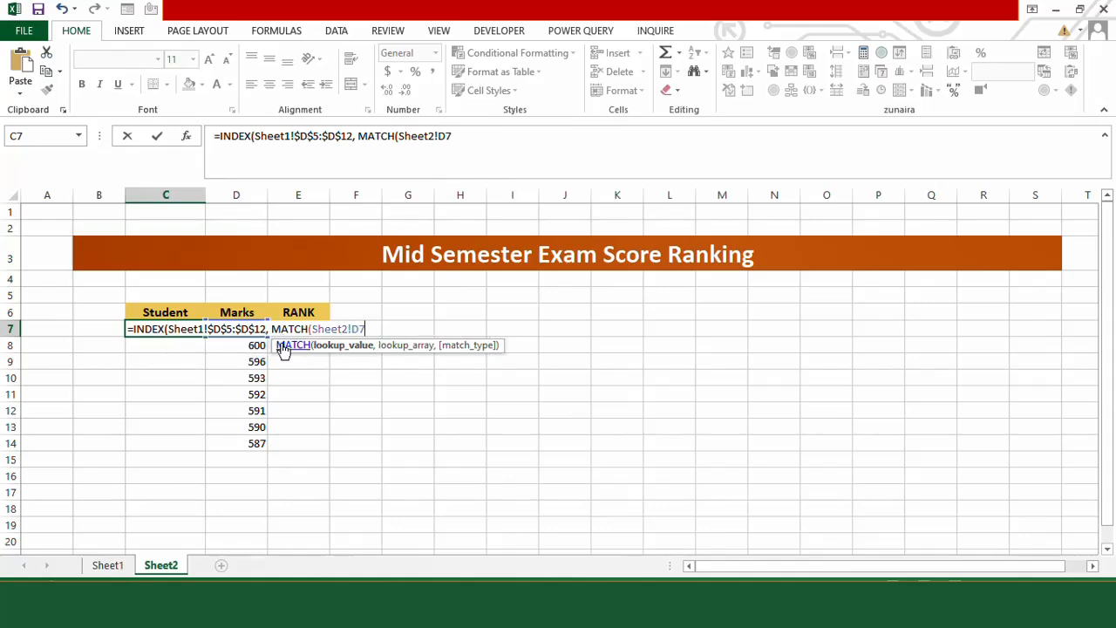
{"action": "left_click", "coordinate": [112, 565]}
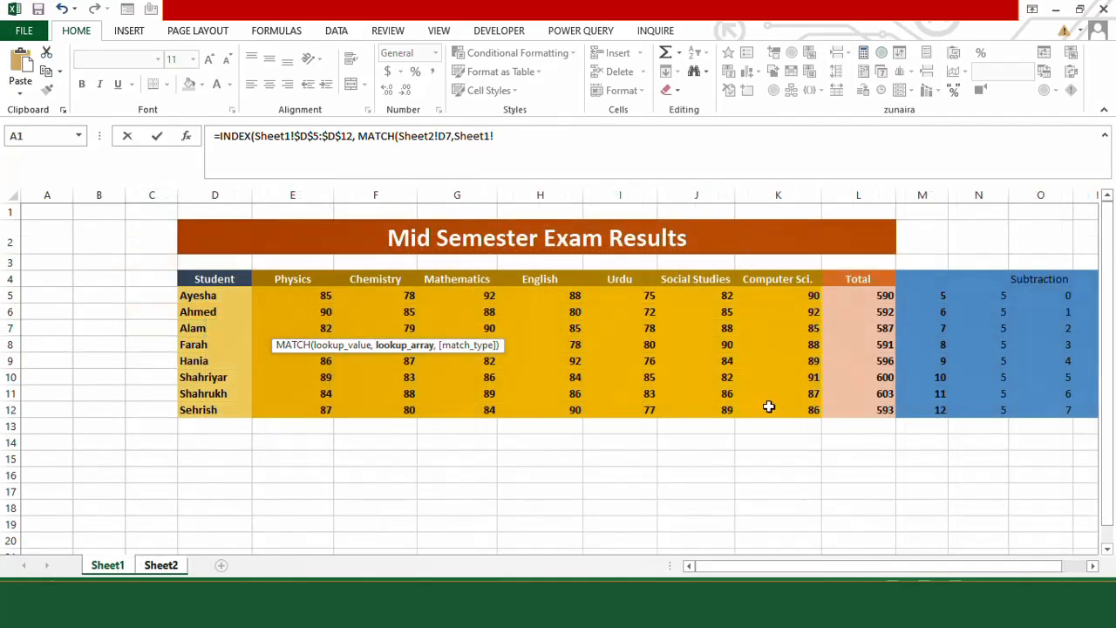
{"action": "left_click", "coordinate": [855, 409]}
{"action": "left_click_drag", "start_coordinate": [855, 409], "coordinate": [854, 292]}
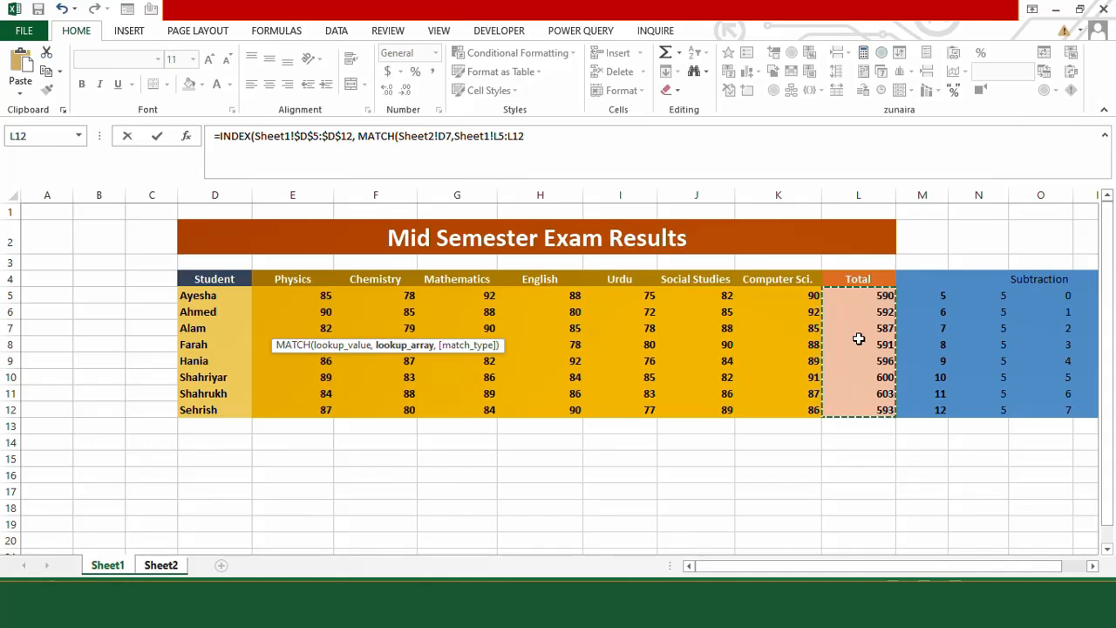
{"action": "key", "text": "F4"}
{"action": "type", "text": ","}
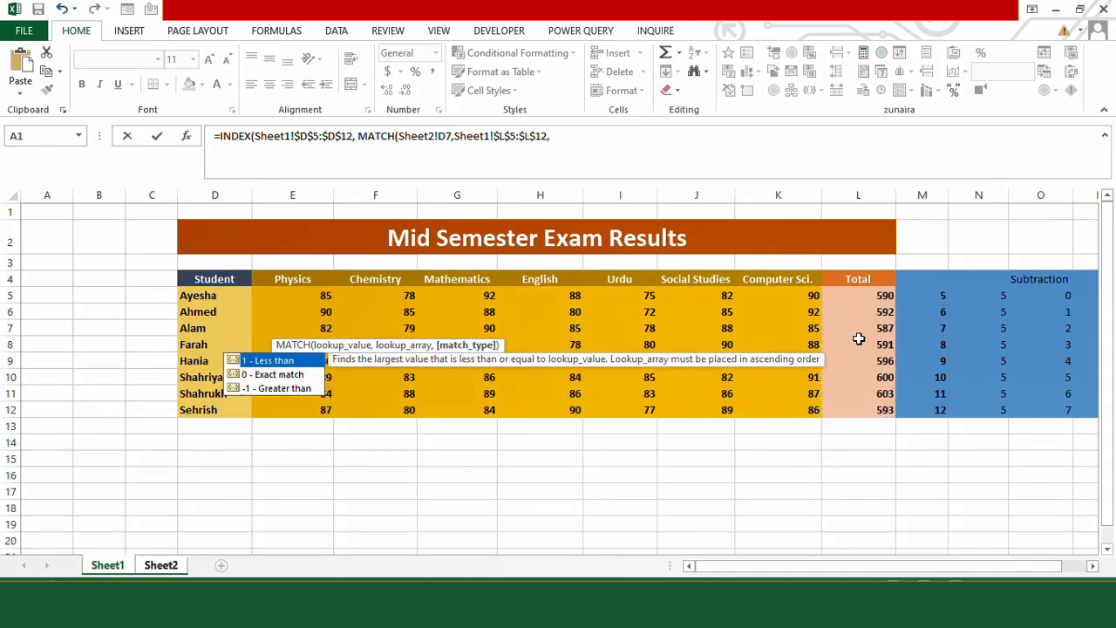
{"action": "left_click", "coordinate": [305, 377]}
{"action": "double_click", "coordinate": [305, 377]}
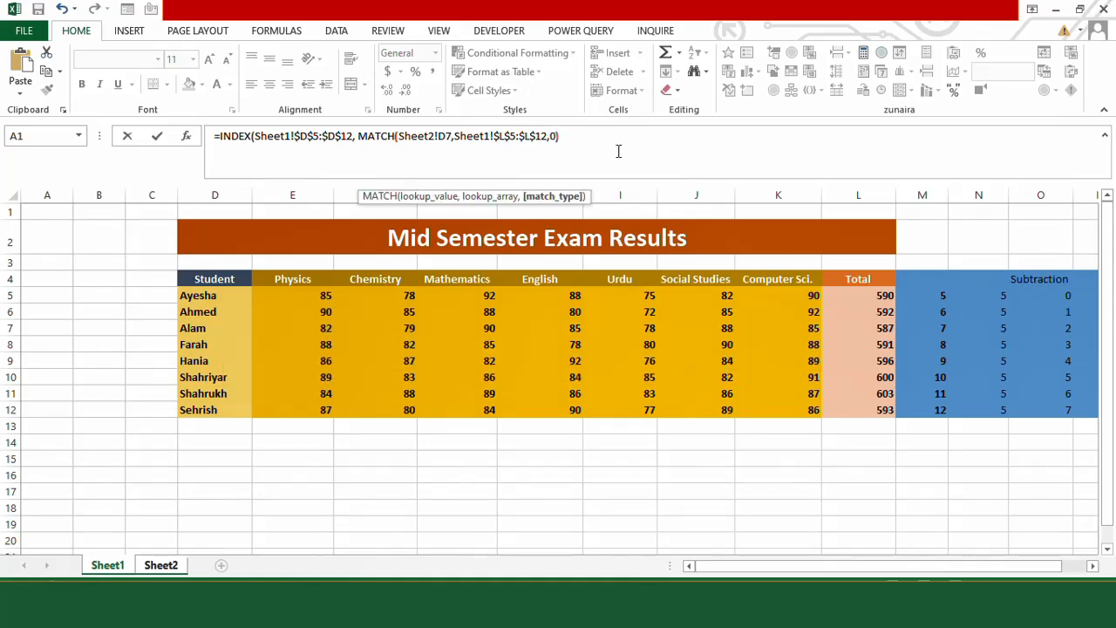
{"action": "type", "text": ")"}
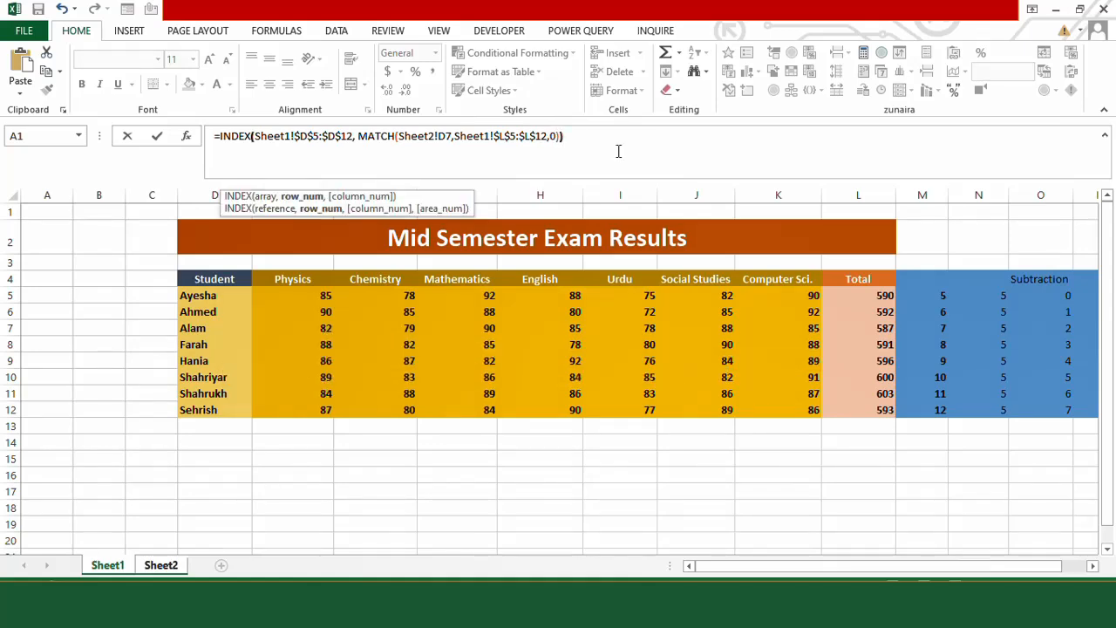
{"action": "key", "text": "Return"}
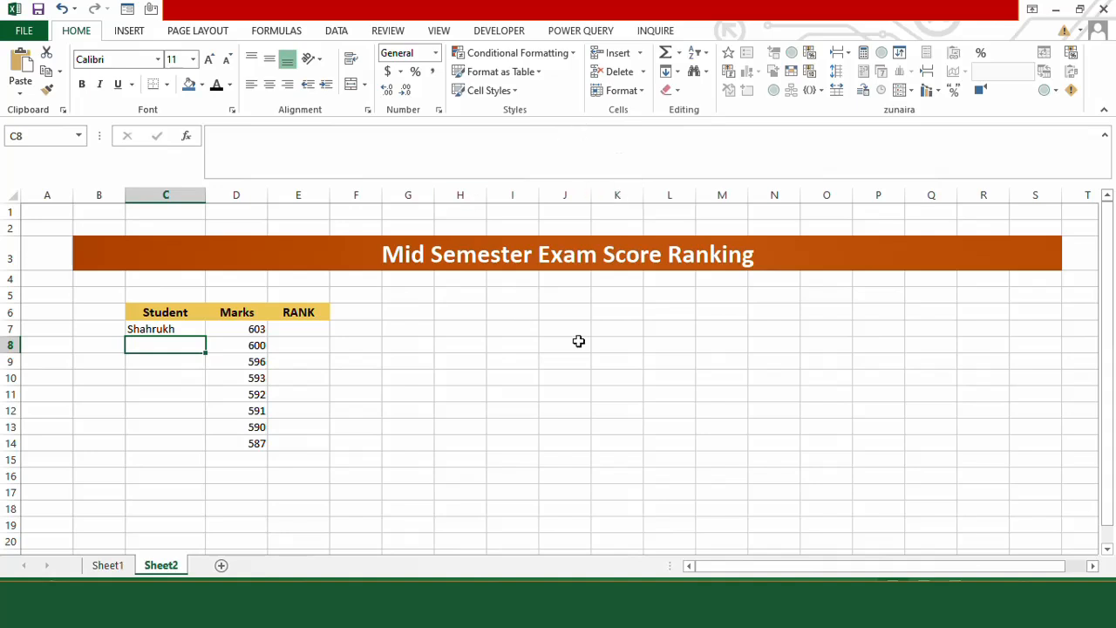
Fill the INDEX-MATCH formula from C7 down the Student column to C14
{"action": "left_click", "coordinate": [193, 326]}
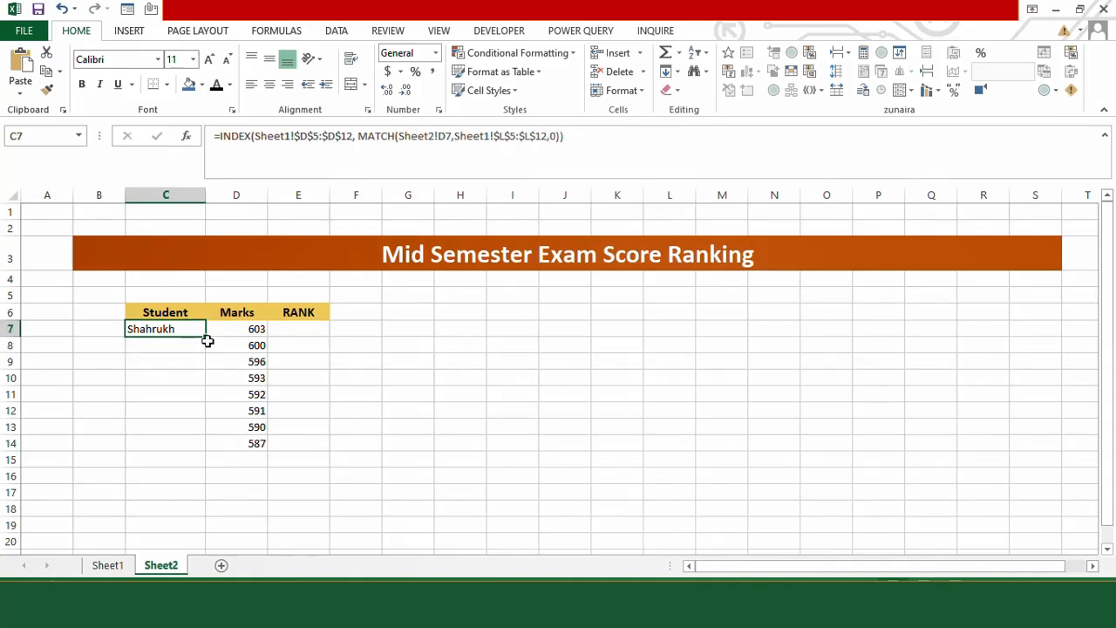
{"action": "left_click_drag", "start_coordinate": [200, 347], "coordinate": [164, 446]}
{"action": "left_click", "coordinate": [162, 461]}
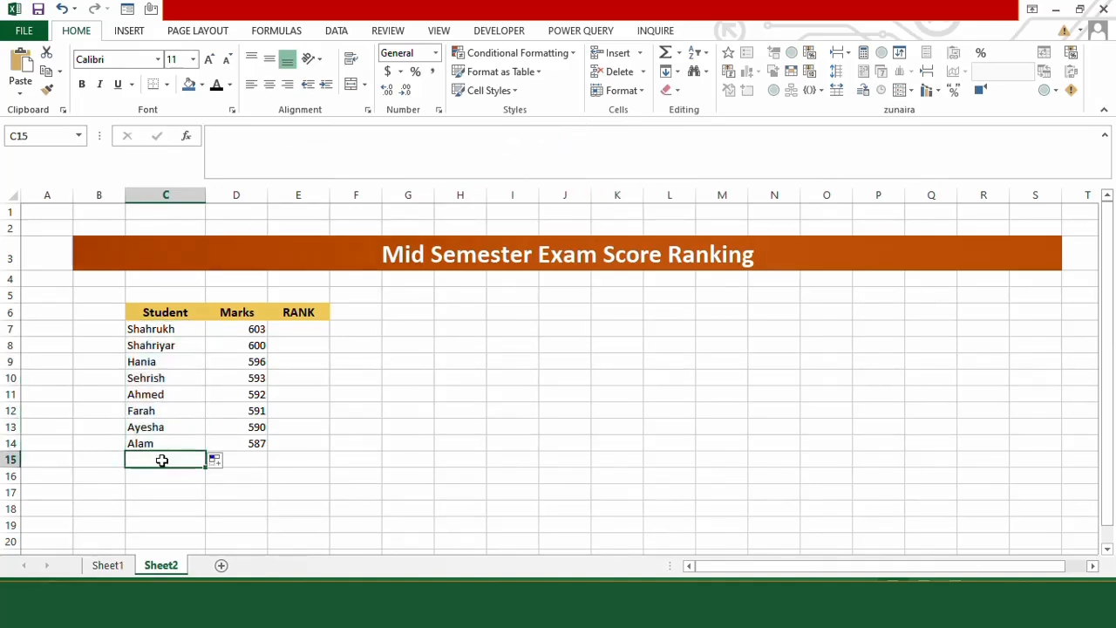
{"action": "left_click", "coordinate": [306, 448]}
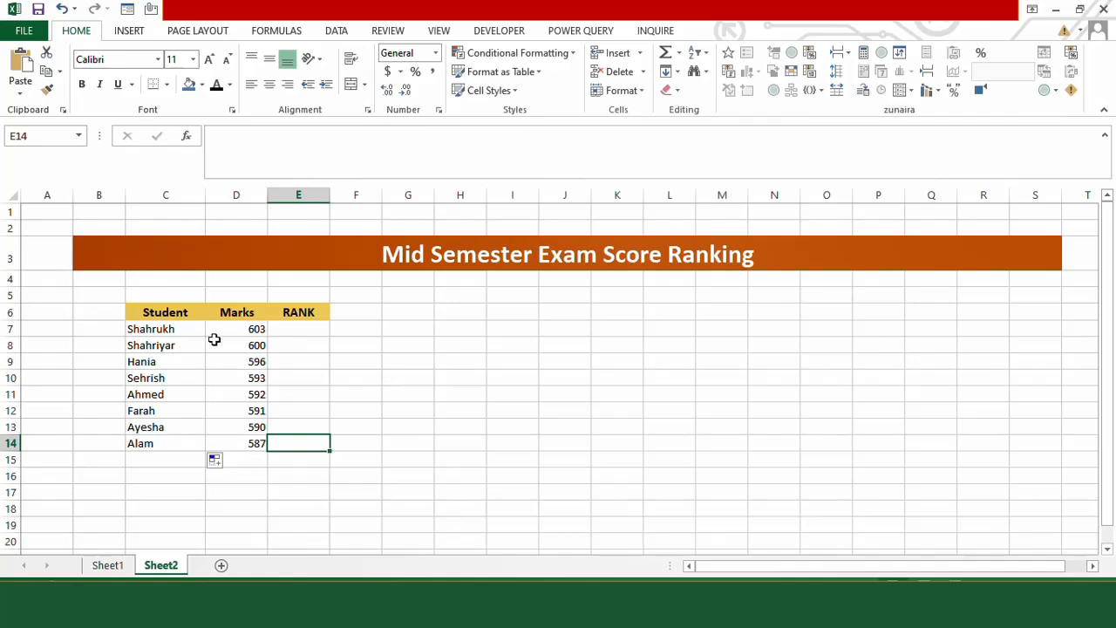
Compare the first two ranked students and their marks on Sheet2 with the matching rows of the results table on Sheet1
{"action": "left_click", "coordinate": [246, 330]}
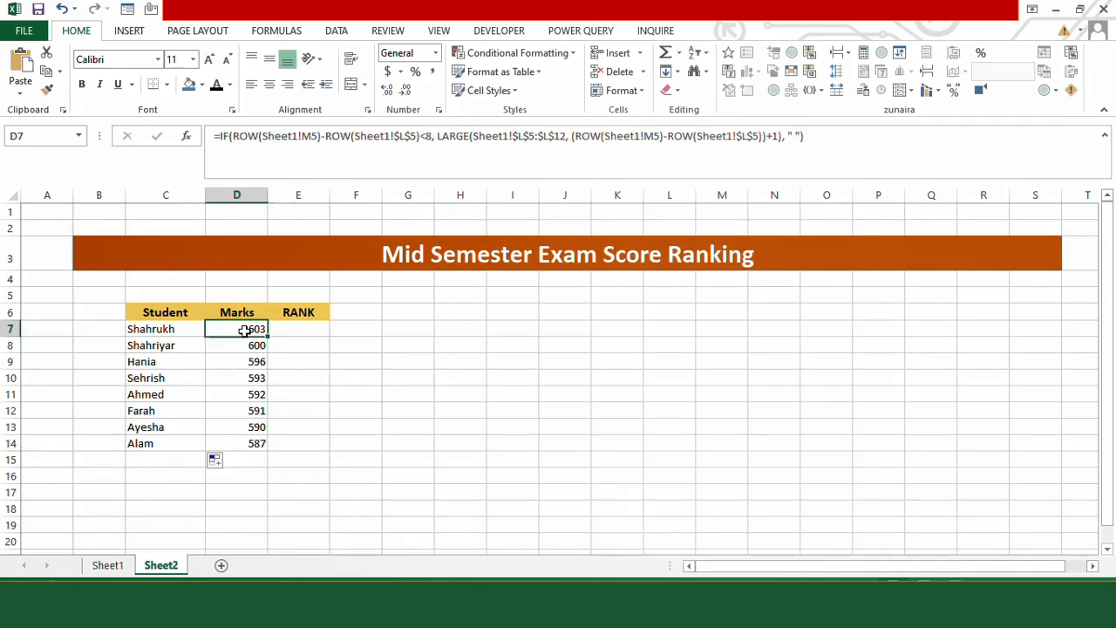
{"action": "left_click", "coordinate": [188, 332]}
{"action": "left_click", "coordinate": [108, 565]}
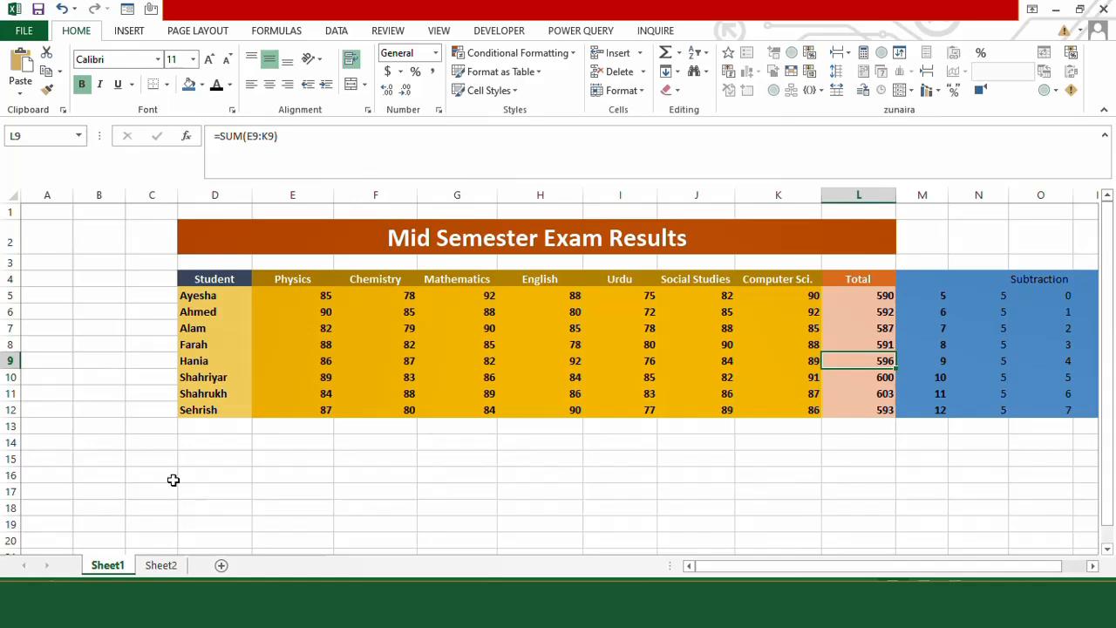
{"action": "left_click", "coordinate": [227, 395]}
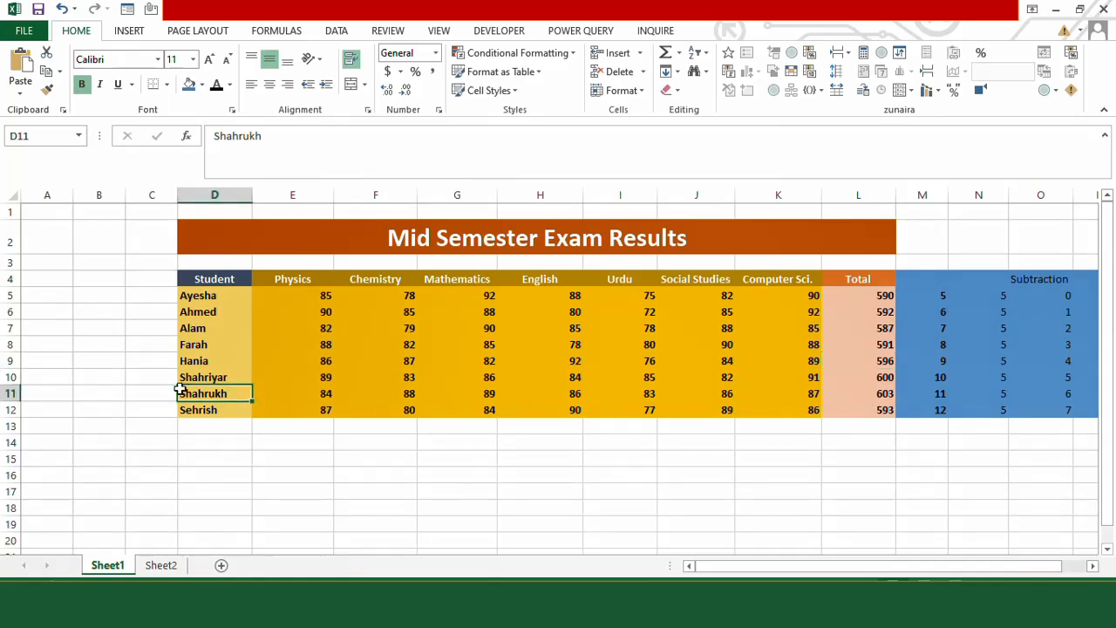
{"action": "left_click", "coordinate": [219, 377]}
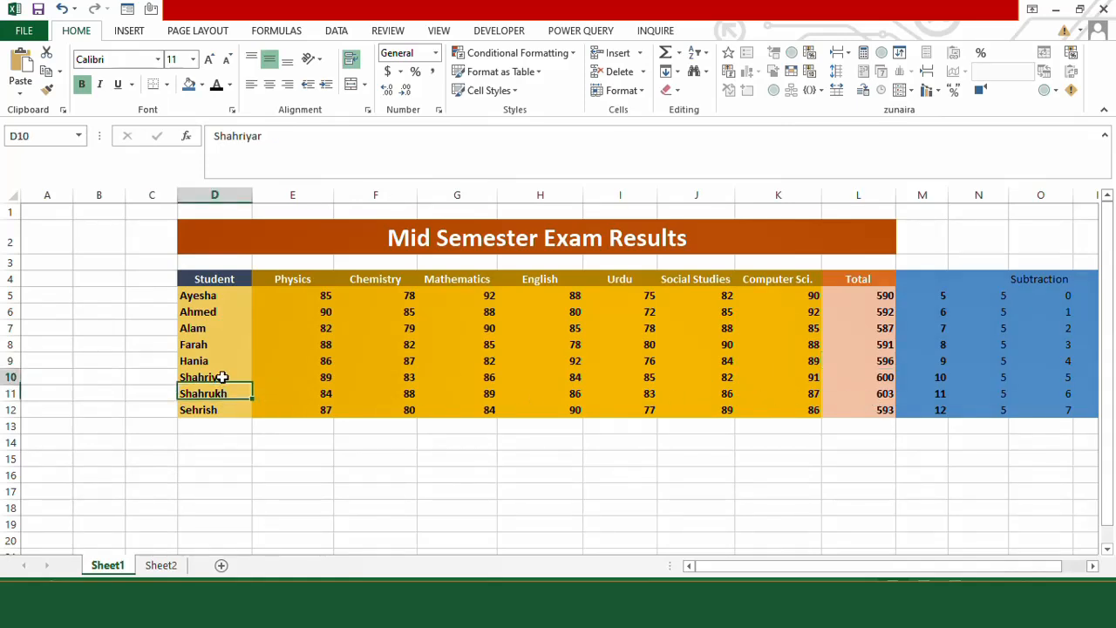
{"action": "left_click", "coordinate": [160, 565]}
{"action": "left_click", "coordinate": [180, 346]}
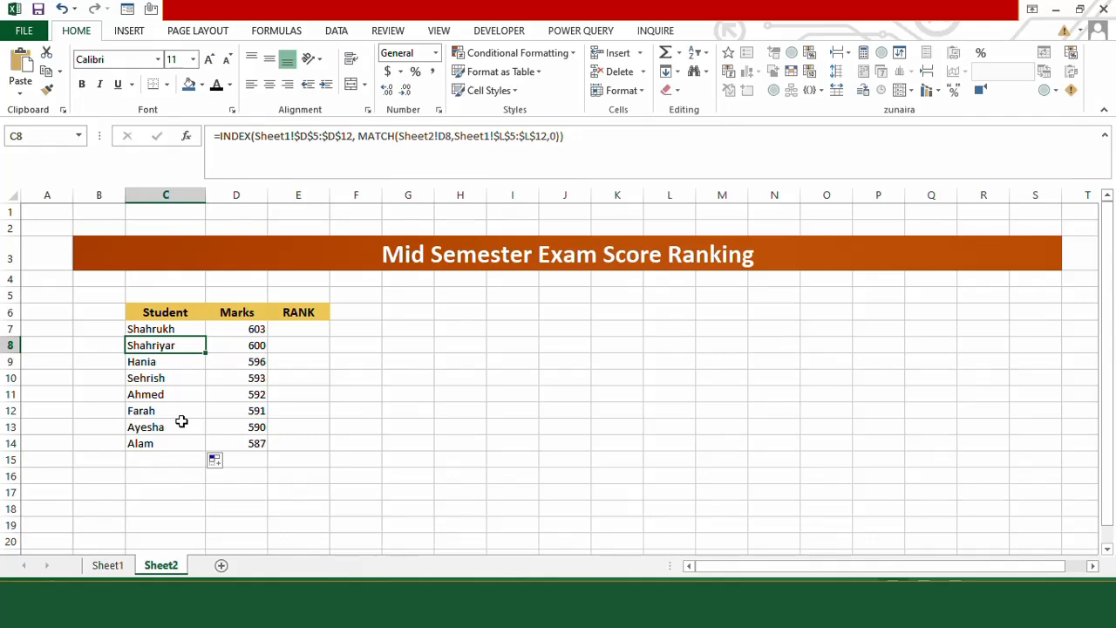
Delete the row-number and Subtraction helper columns M to P from Sheet1
{"action": "left_click", "coordinate": [106, 565]}
{"action": "left_click", "coordinate": [867, 394]}
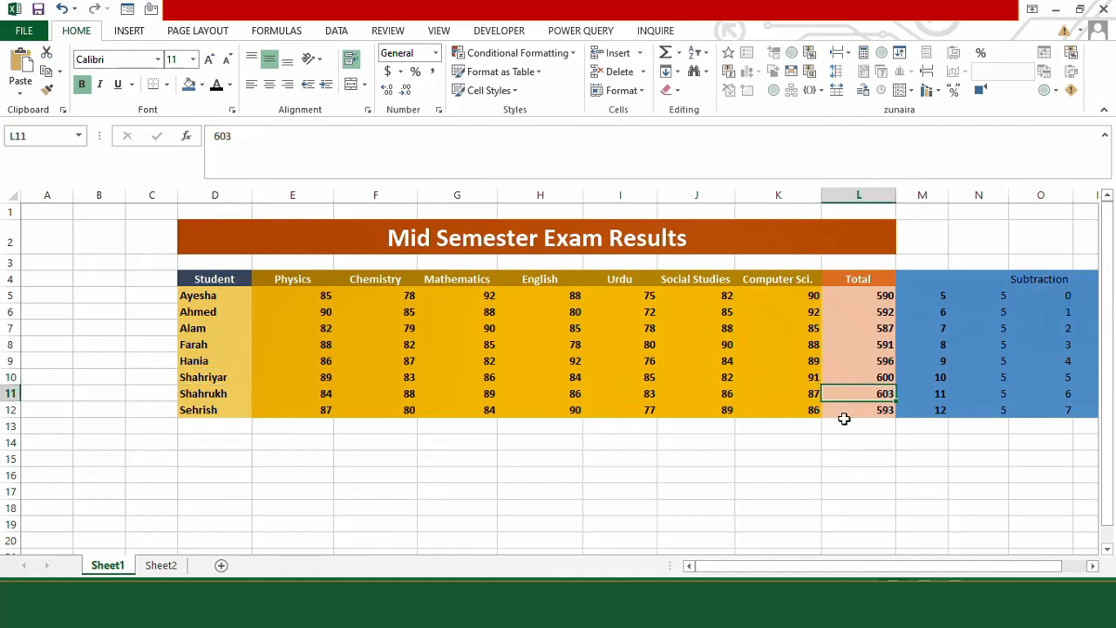
{"action": "left_click_drag", "start_coordinate": [875, 568], "coordinate": [898, 576]}
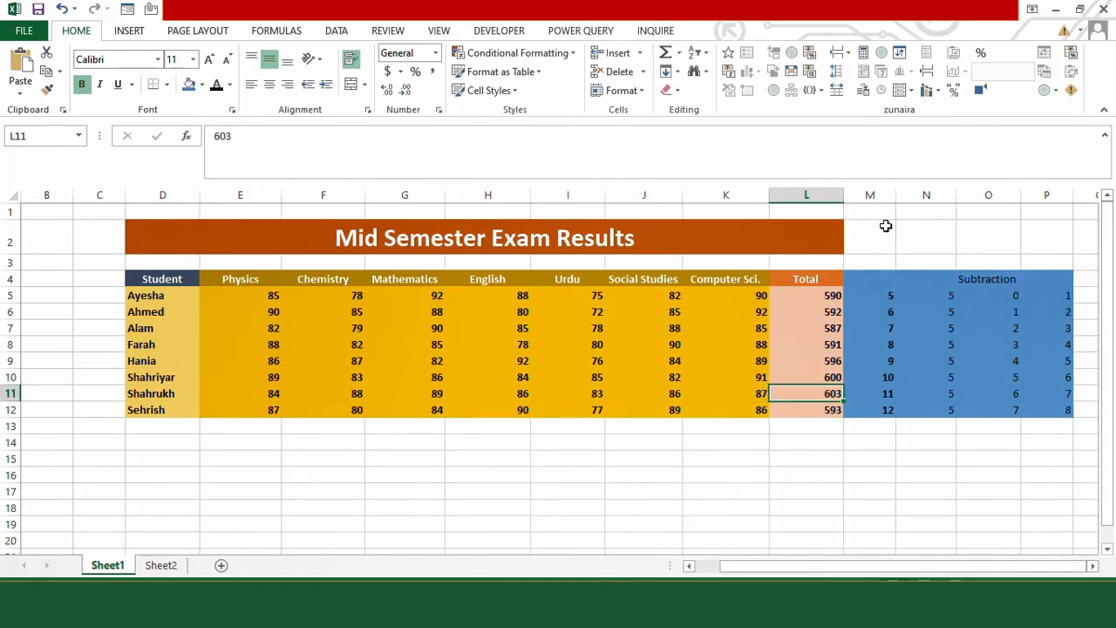
{"action": "left_click_drag", "start_coordinate": [869, 194], "coordinate": [1036, 222]}
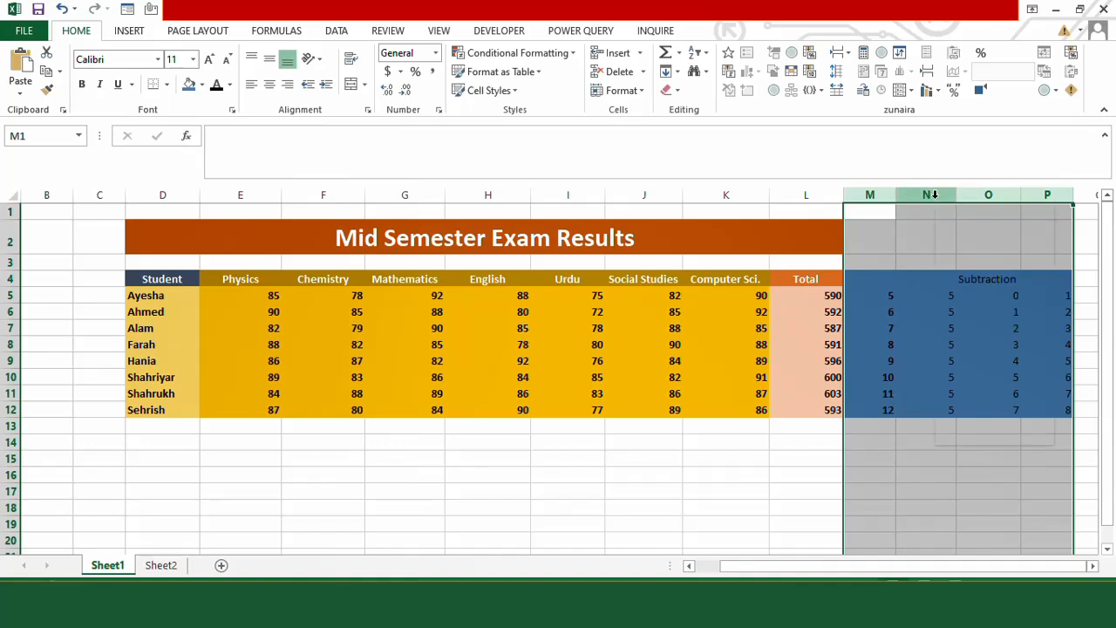
{"action": "right_click", "coordinate": [934, 194]}
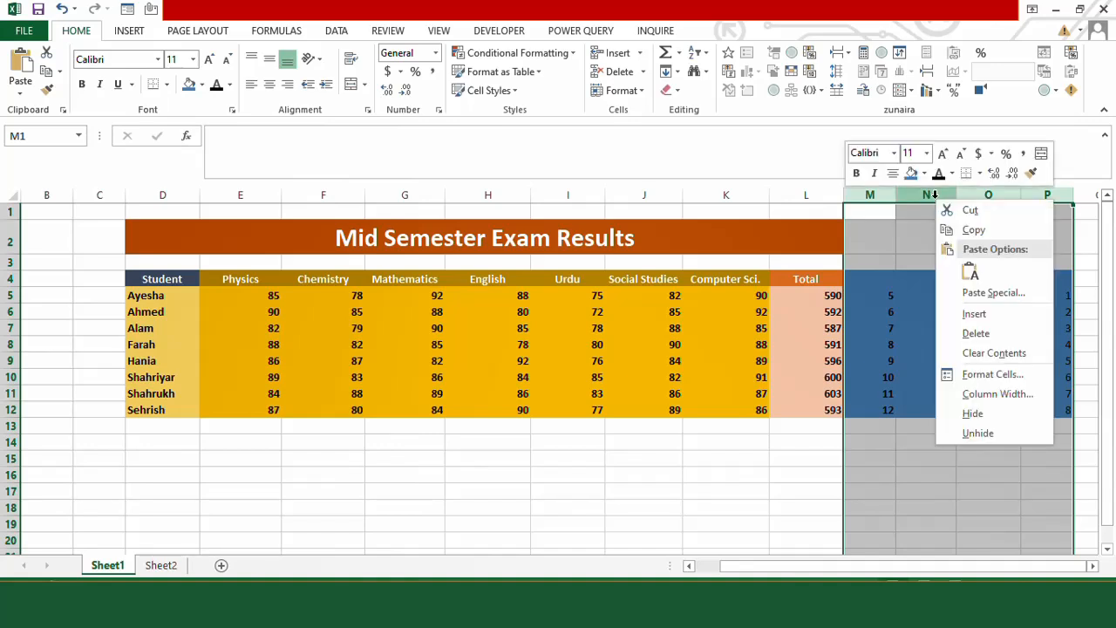
{"action": "left_click", "coordinate": [977, 333]}
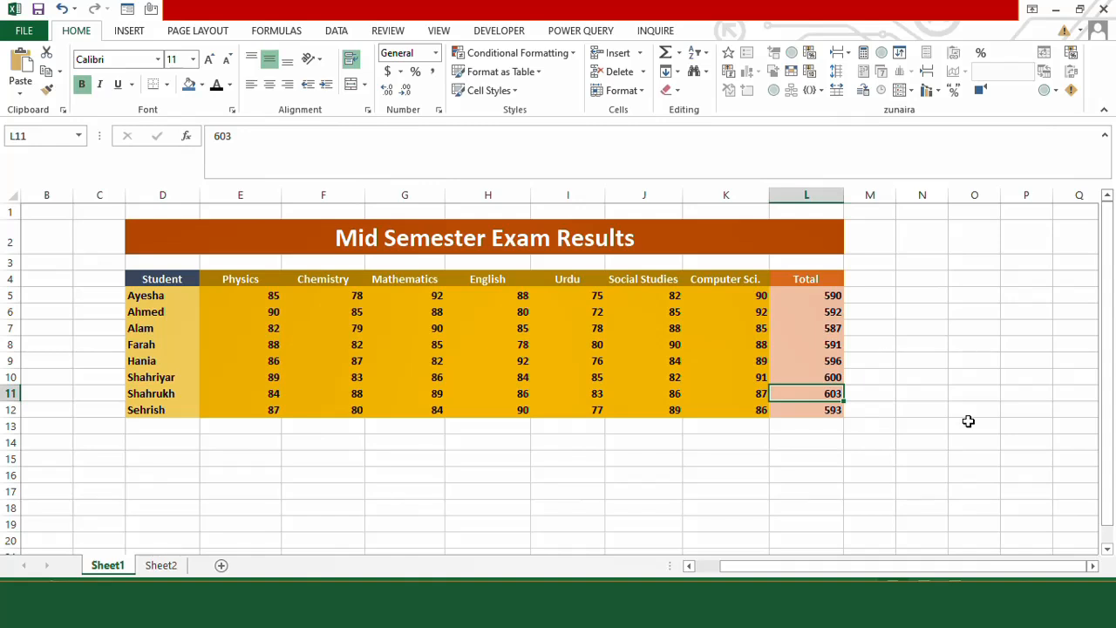
Set the total in L11 on Sheet1 to 600 and go back to the ranking on Sheet2
{"action": "type", "text": "6"}
{"action": "left_click", "coordinate": [806, 475]}
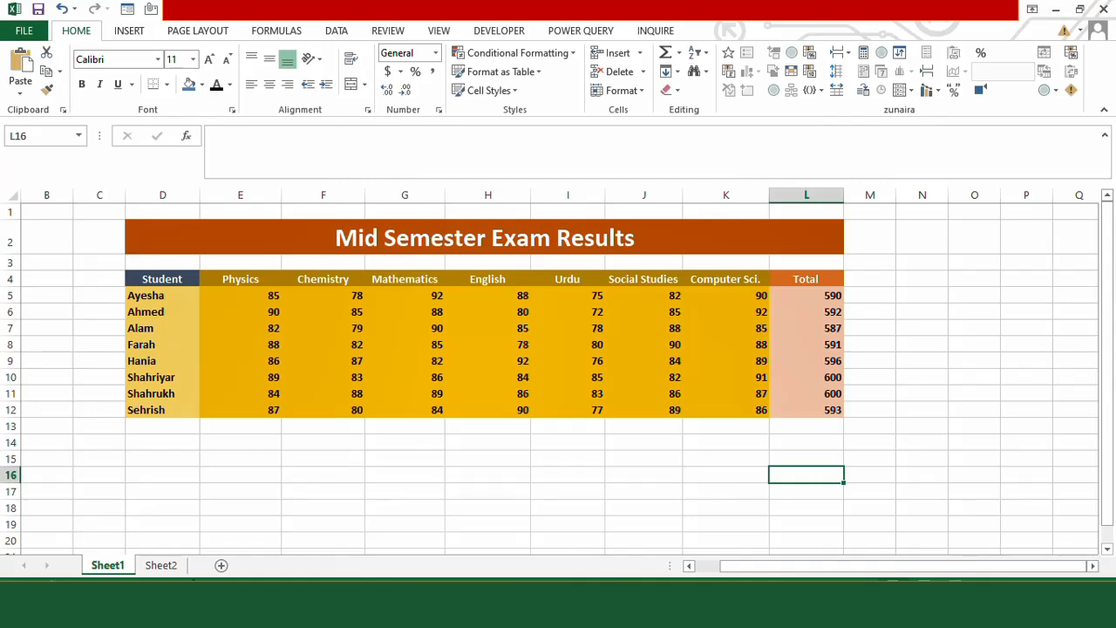
{"action": "left_click", "coordinate": [162, 565]}
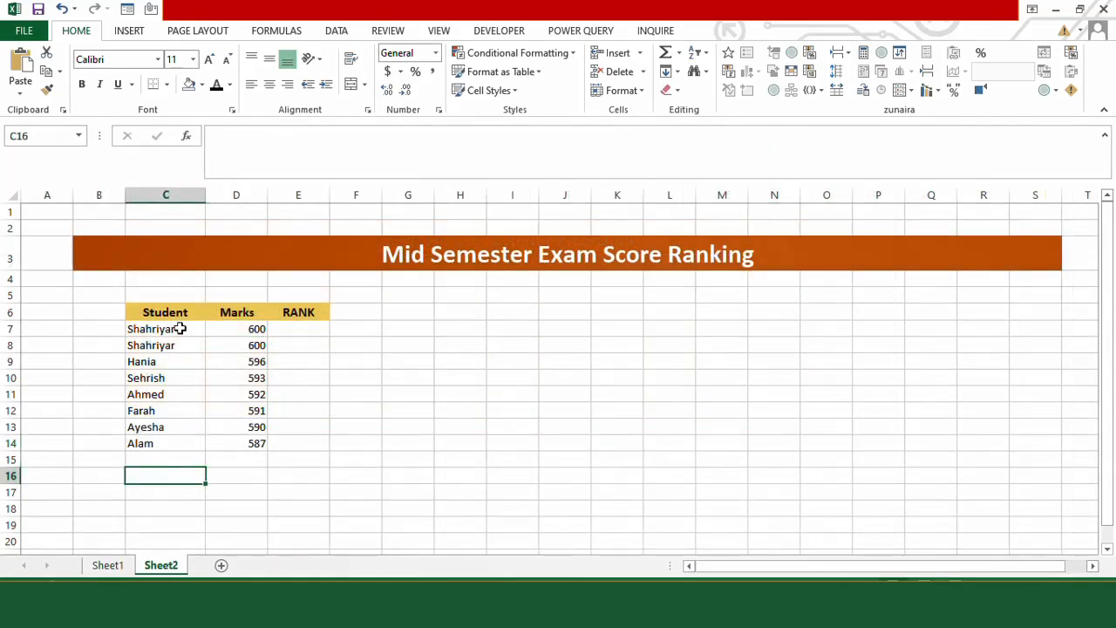
Examine the INDEX-MATCH formulas in C7 and C8 against the marks in D7 and D8 to see how equal totals are looked up
{"action": "left_click", "coordinate": [174, 331]}
{"action": "left_click", "coordinate": [172, 345]}
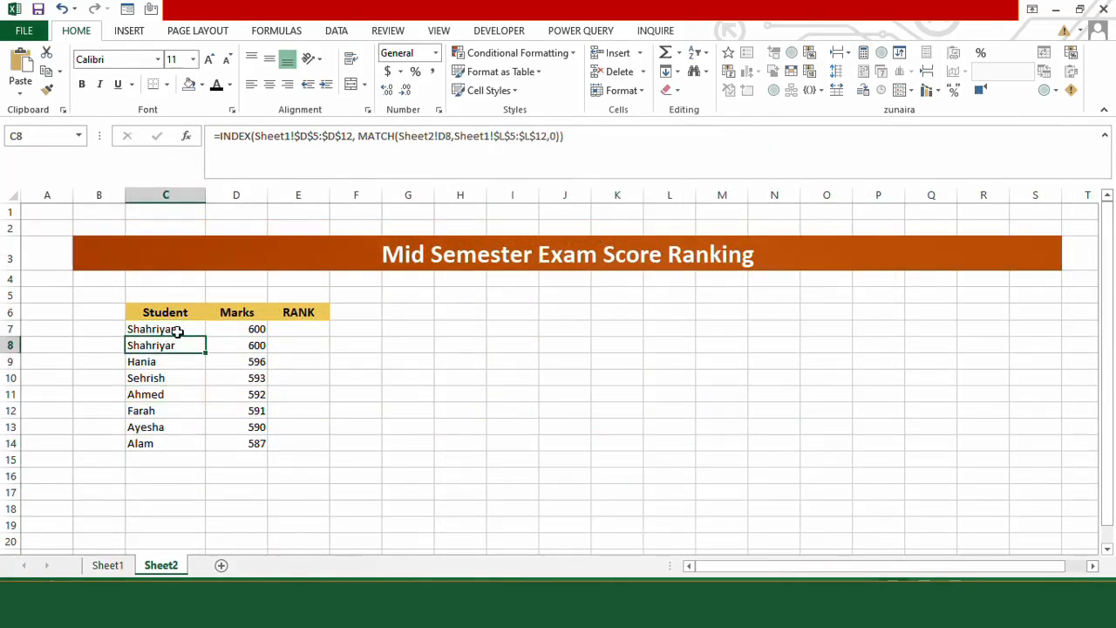
{"action": "left_click", "coordinate": [179, 332]}
{"action": "left_click", "coordinate": [180, 347]}
{"action": "left_click", "coordinate": [183, 332]}
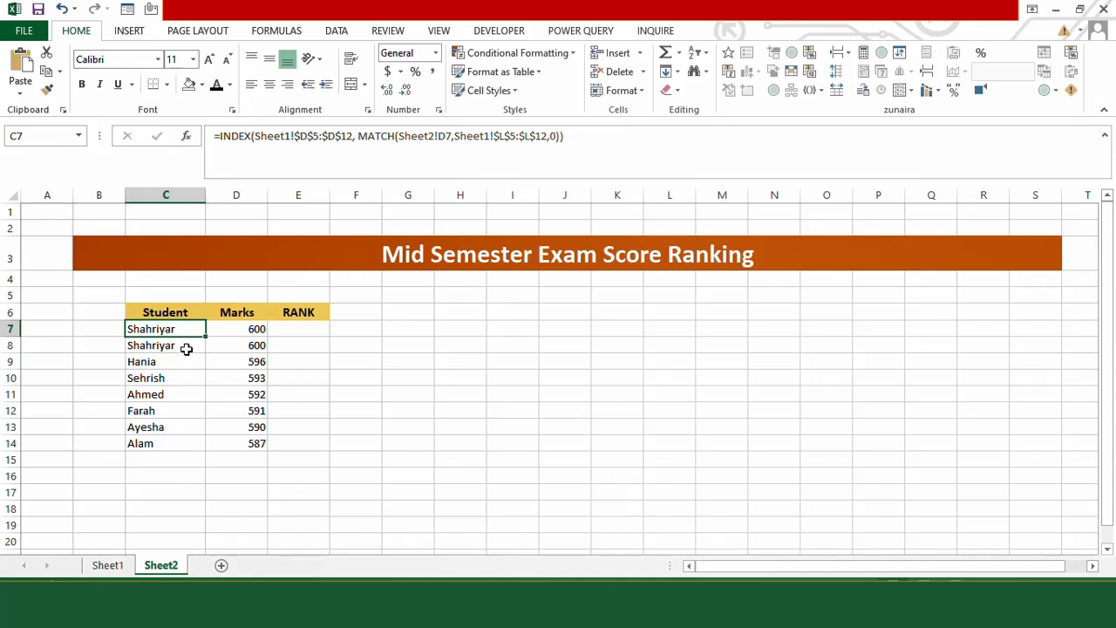
{"action": "left_click", "coordinate": [186, 349]}
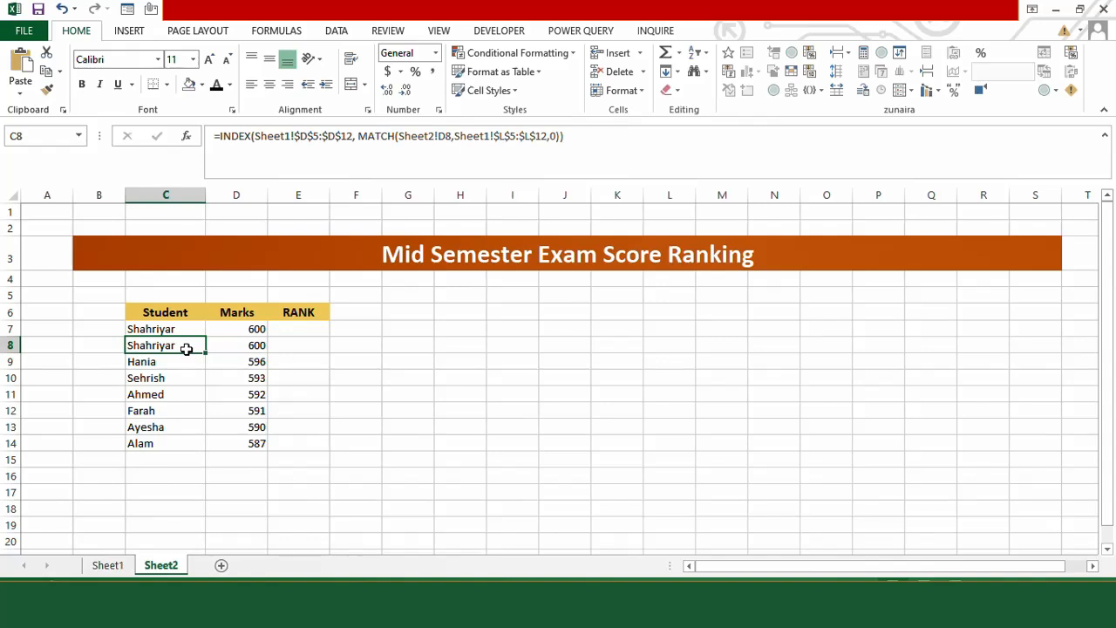
{"action": "left_click", "coordinate": [233, 350]}
{"action": "left_click", "coordinate": [227, 331]}
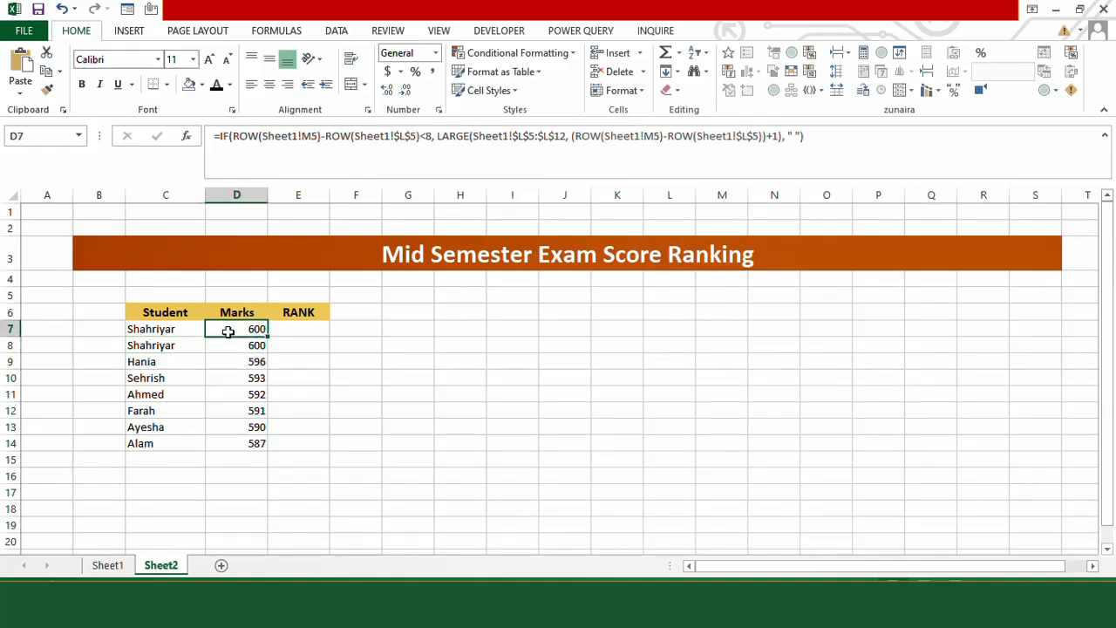
{"action": "left_click", "coordinate": [188, 330]}
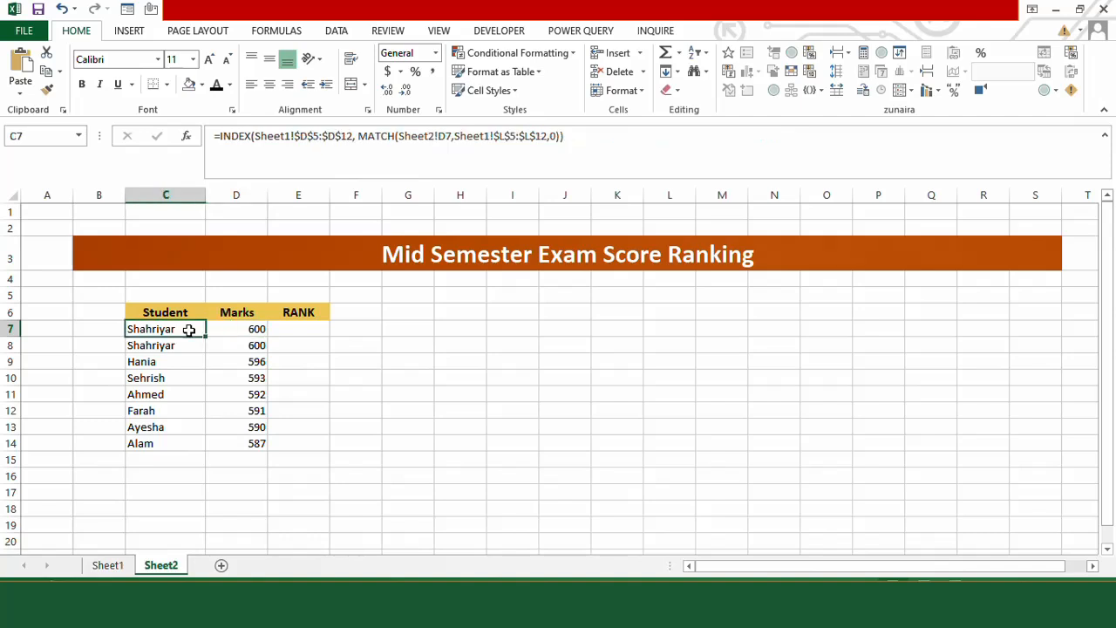
Compare the names returned by the INDEX-MATCH formulas in C7 and C8 on Sheet2 with the tied students' rows on Sheet1
{"action": "left_click", "coordinate": [186, 345]}
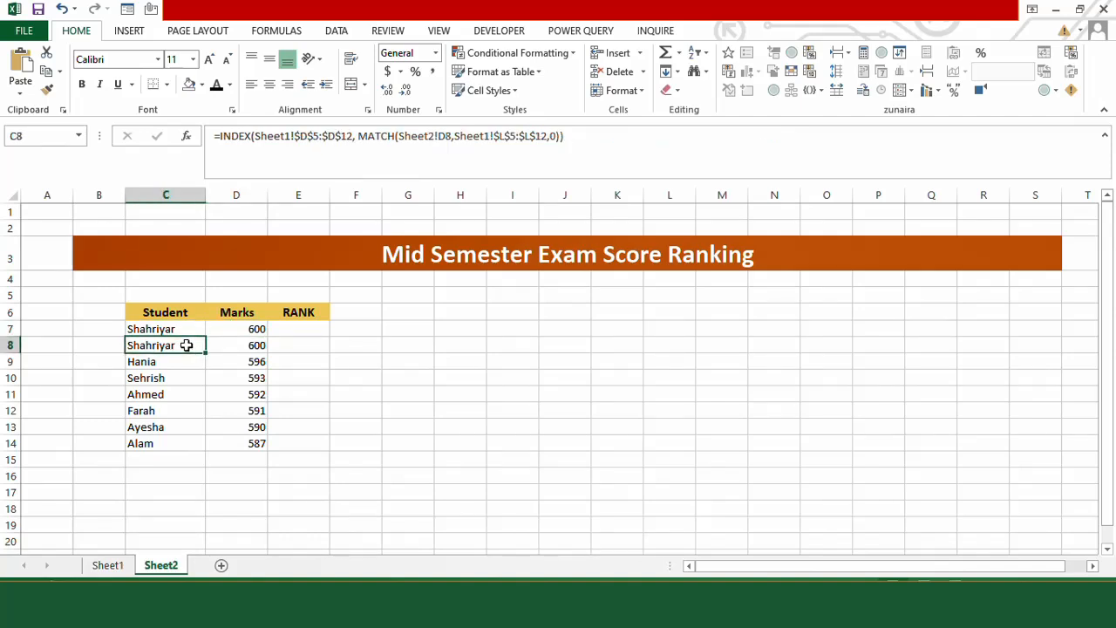
{"action": "left_click", "coordinate": [166, 331]}
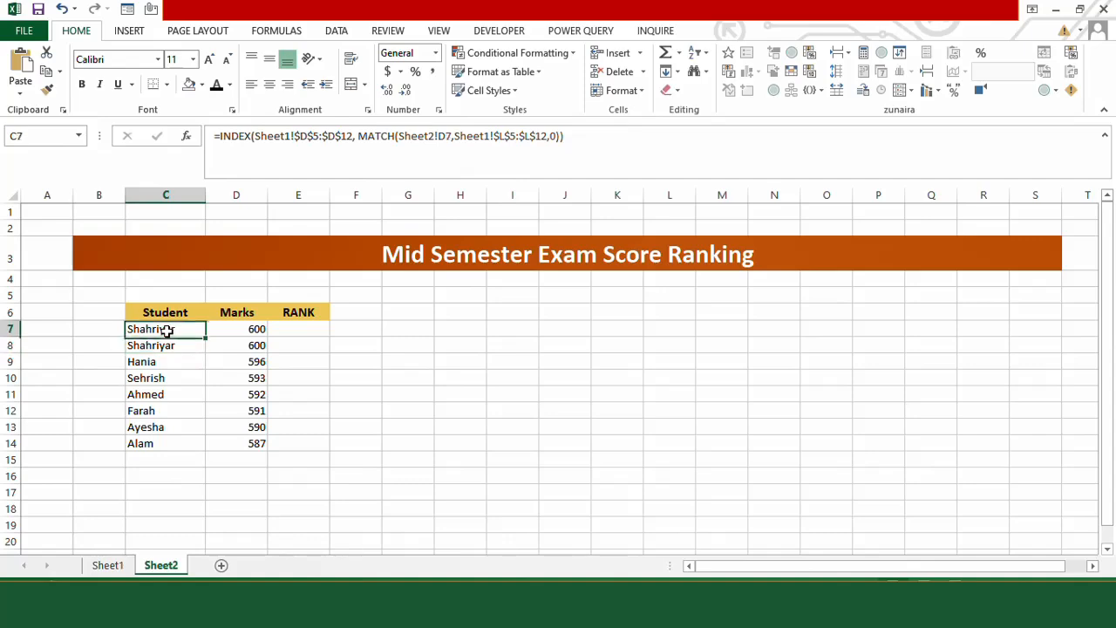
{"action": "left_click", "coordinate": [107, 565]}
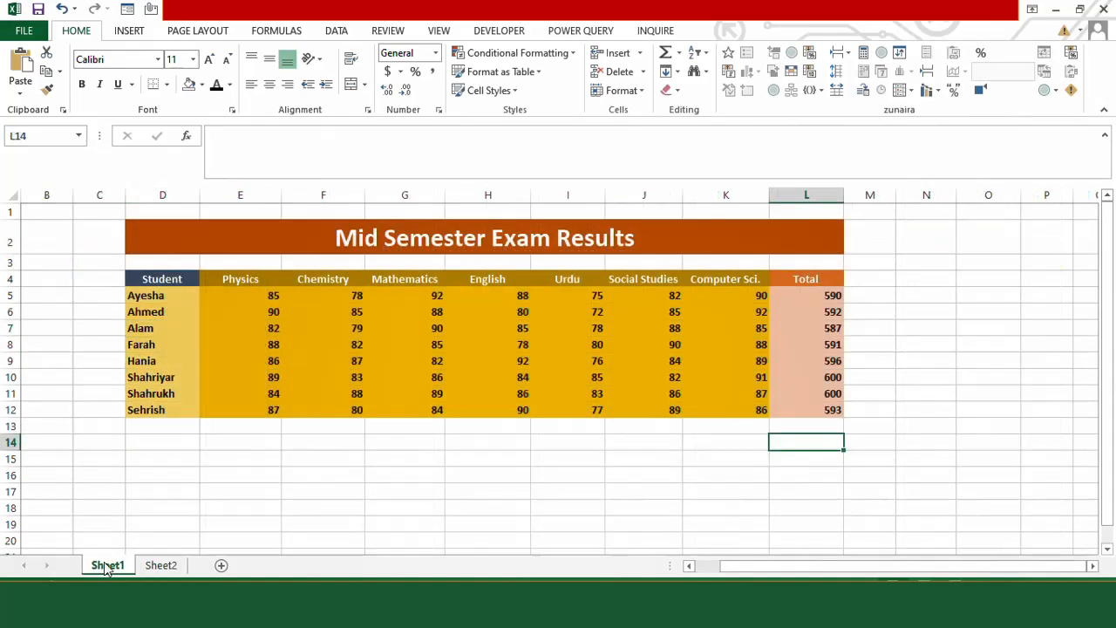
{"action": "left_click", "coordinate": [166, 379]}
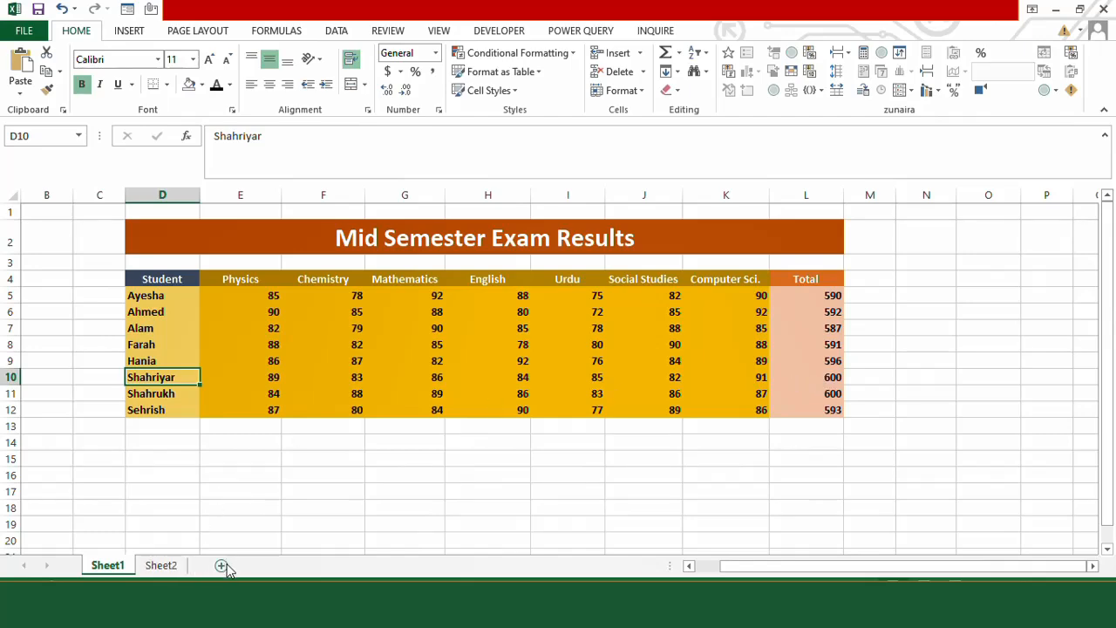
{"action": "left_click", "coordinate": [161, 566]}
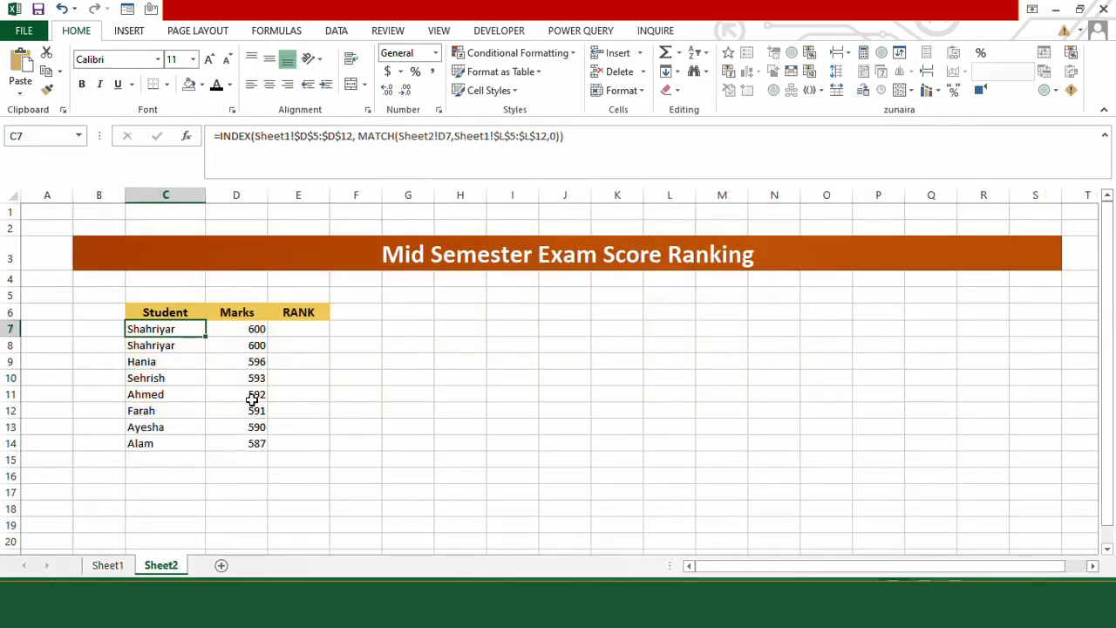
{"action": "left_click", "coordinate": [184, 345]}
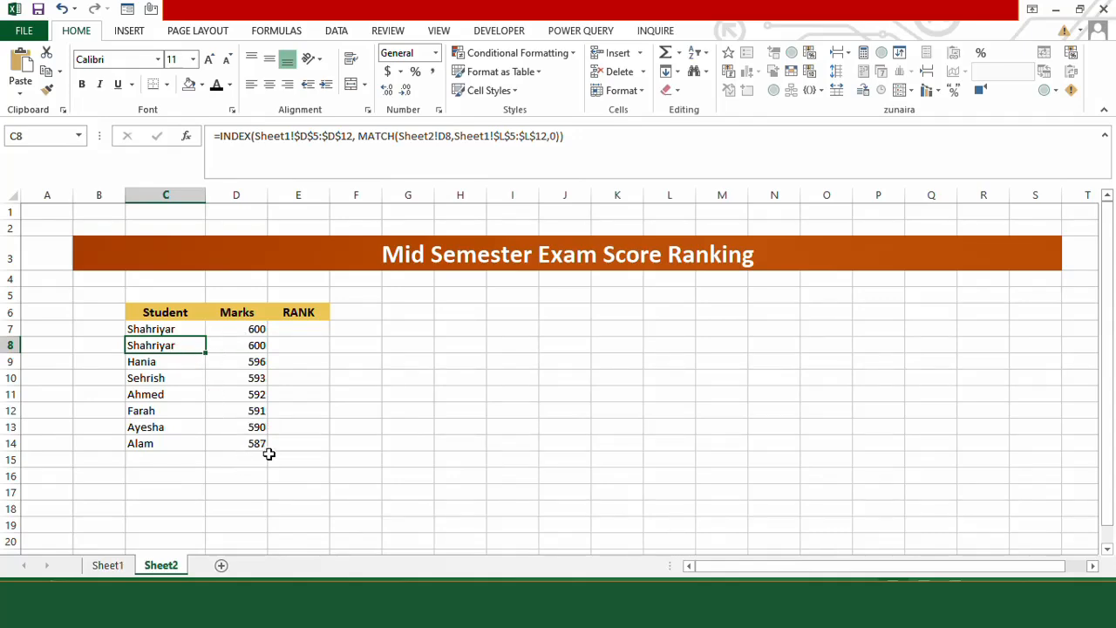
Add the heading Rank in M4 on Sheet1, beside the Total column
{"action": "left_click", "coordinate": [107, 565]}
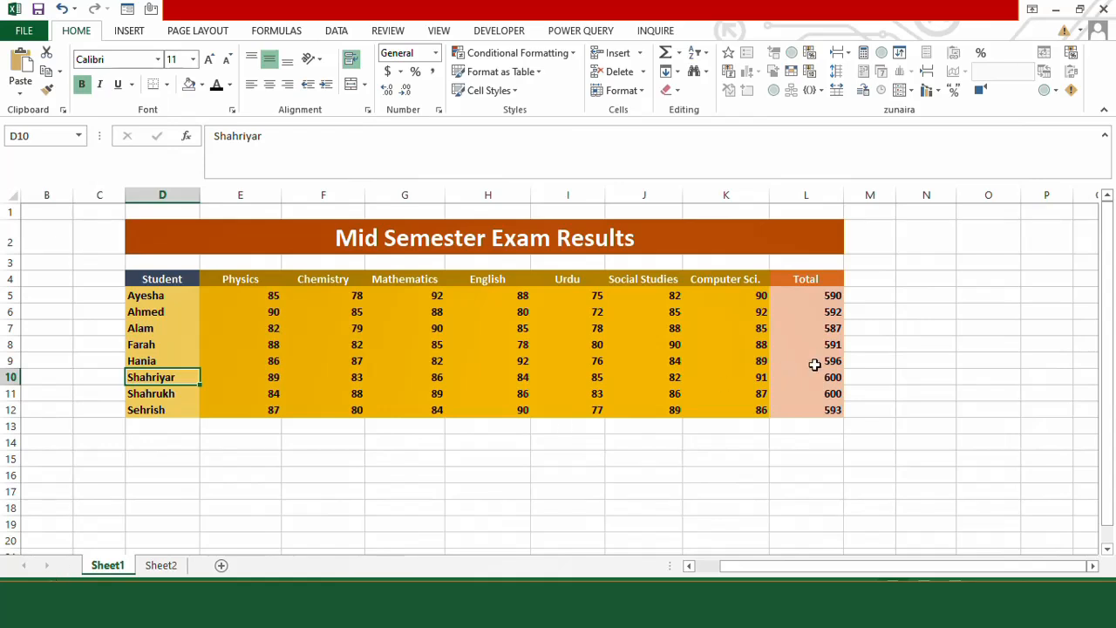
{"action": "left_click", "coordinate": [870, 279]}
{"action": "type", "text": "r"}
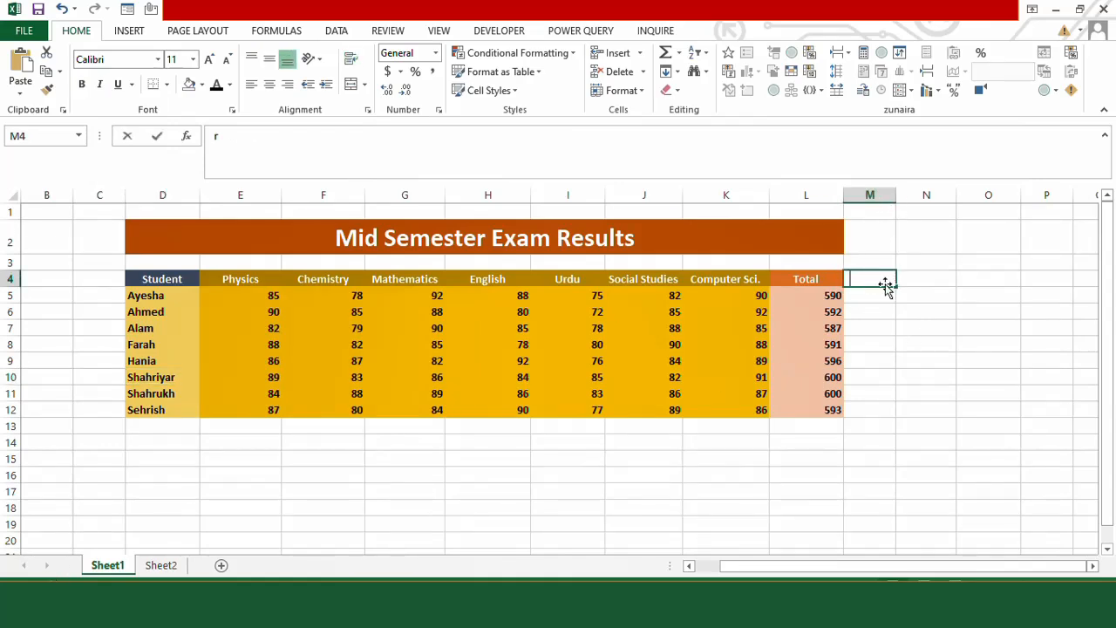
{"action": "type", "text": "ANK"}
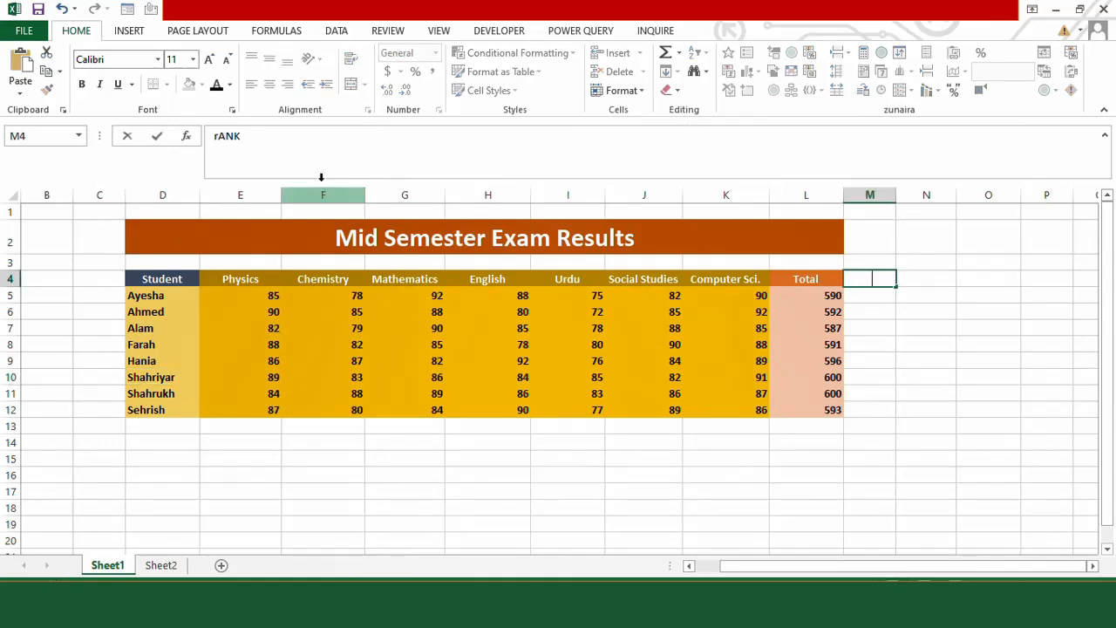
{"action": "key", "text": "Return"}
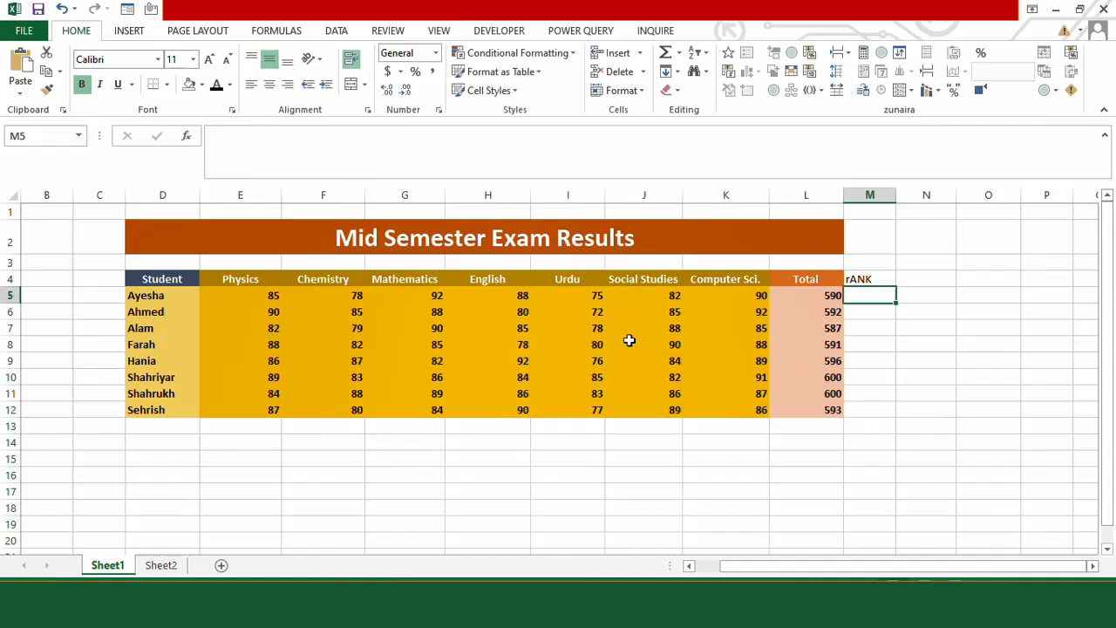
{"action": "left_click", "coordinate": [872, 277]}
{"action": "type", "text": "Rank"}
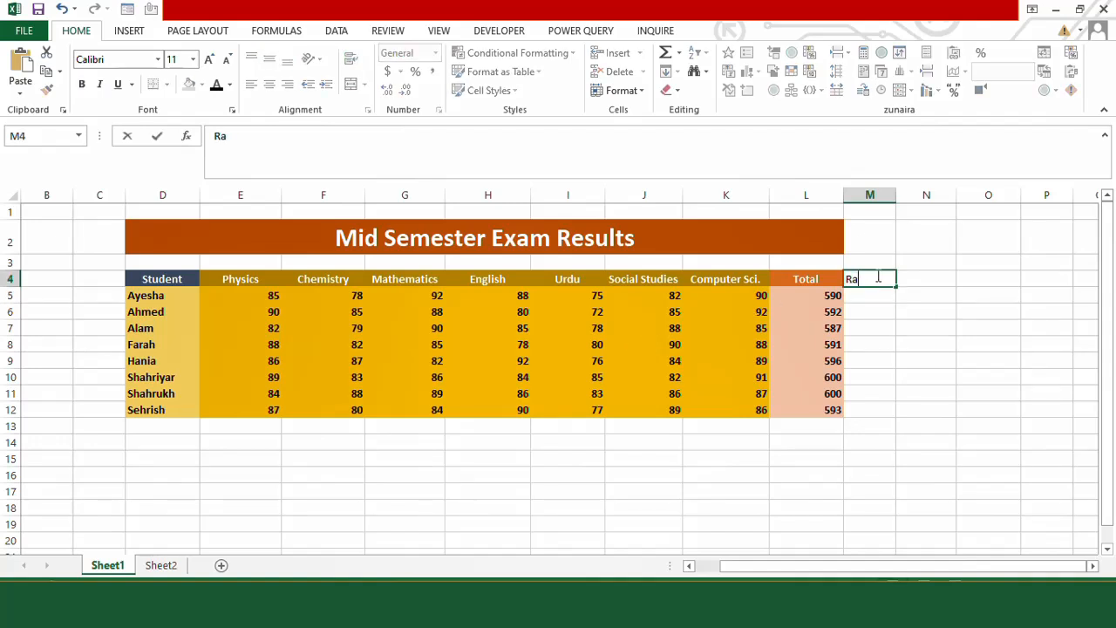
{"action": "key", "text": "Return"}
Rank the totals with =RANK.EQ(L5,$L$5:$L$12) in M5 and fill the formula down to M12
{"action": "type", "text": "="}
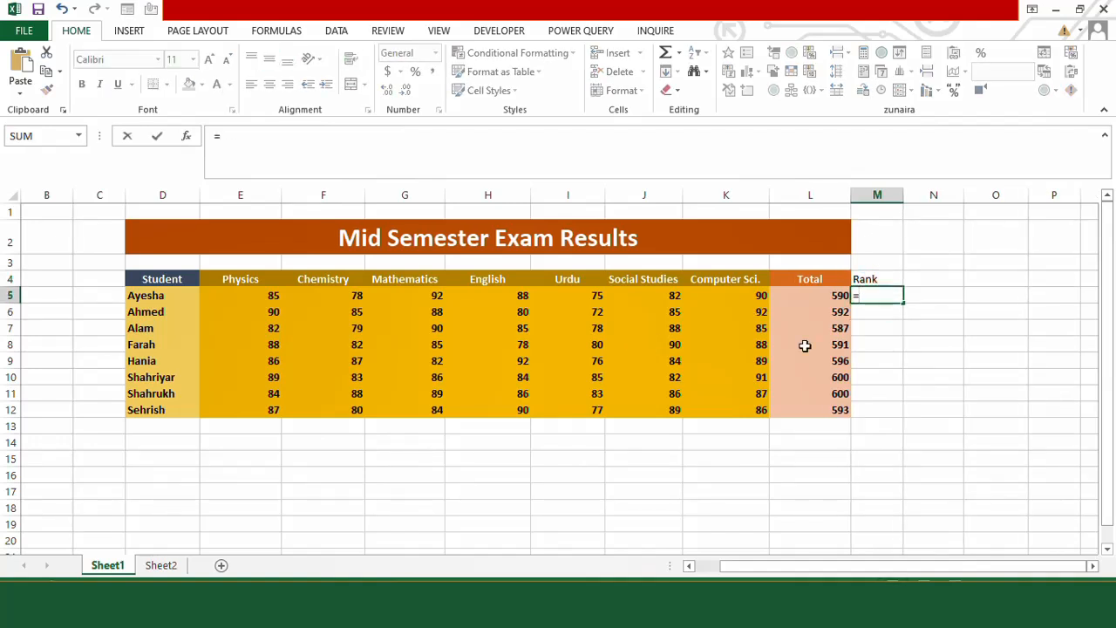
{"action": "type", "text": "RANK"}
{"action": "key", "text": "Down"}
{"action": "key", "text": "Tab"}
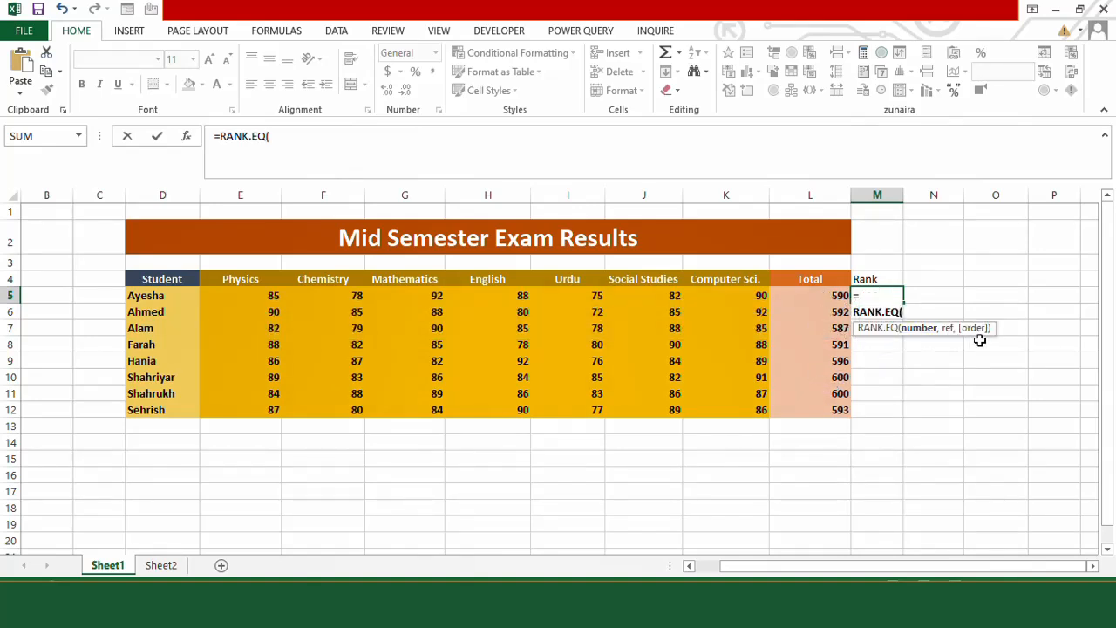
{"action": "left_click", "coordinate": [822, 296]}
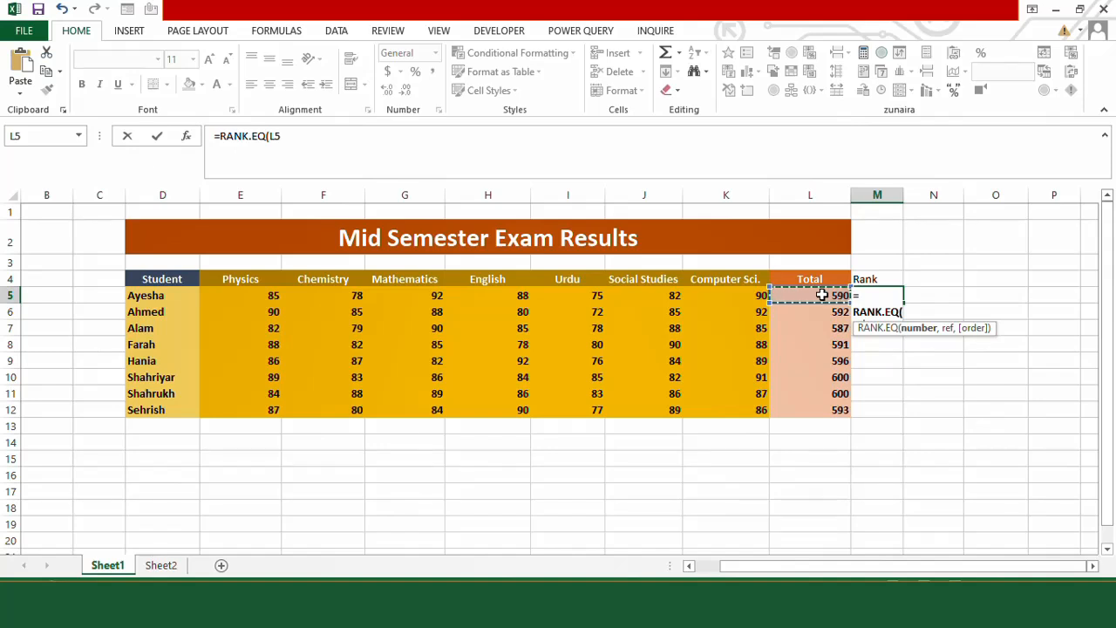
{"action": "type", "text": ","}
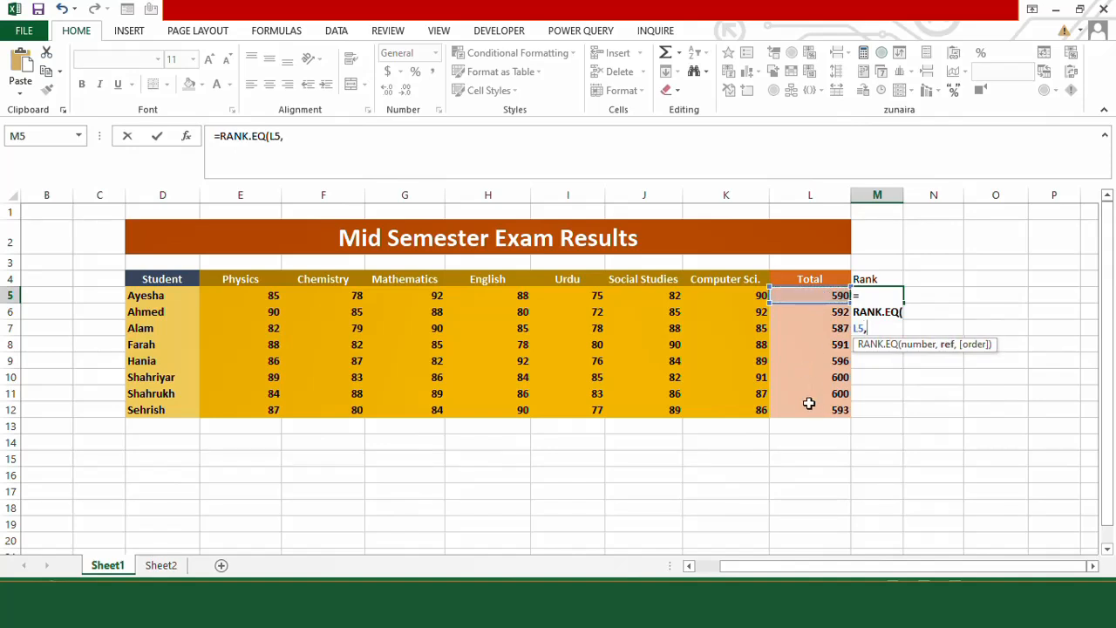
{"action": "left_click_drag", "start_coordinate": [810, 410], "coordinate": [815, 300]}
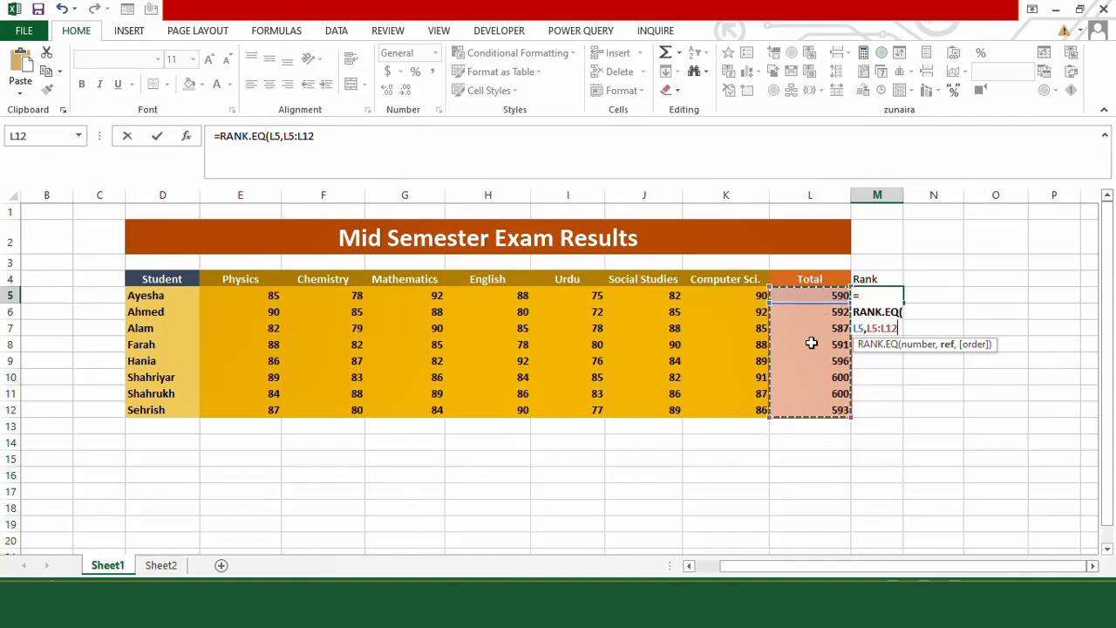
{"action": "key", "text": "F4"}
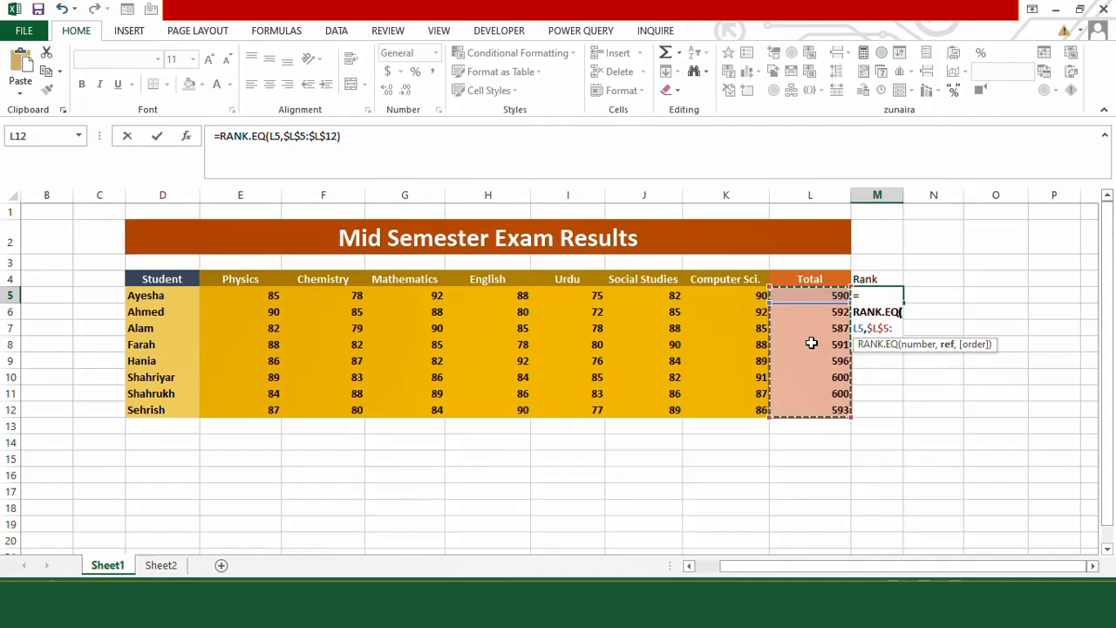
{"action": "key", "text": "Return"}
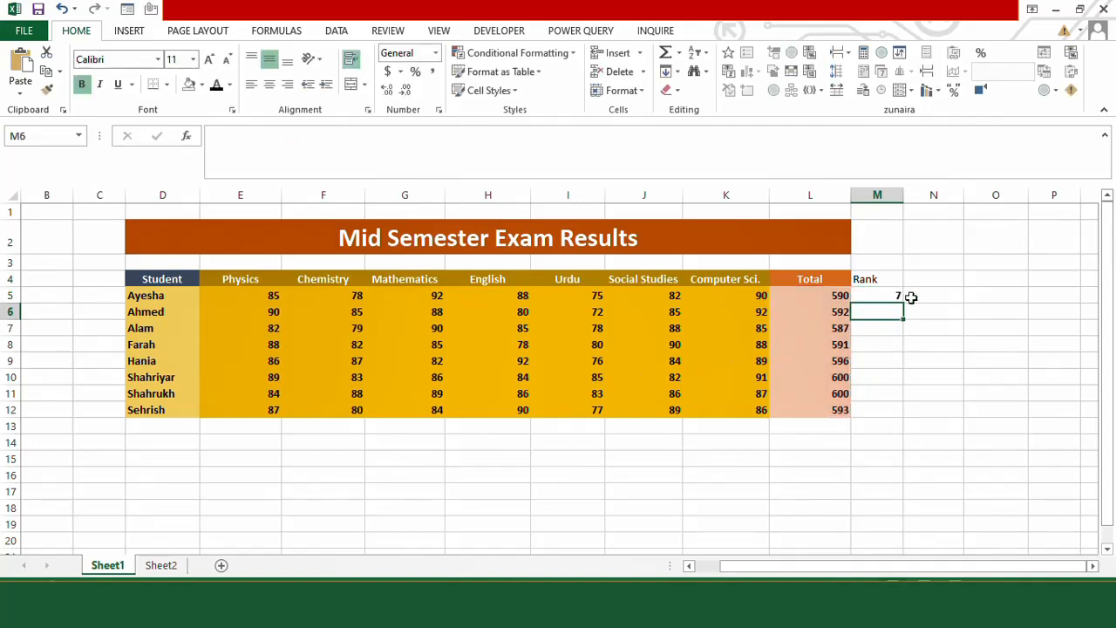
{"action": "left_click", "coordinate": [898, 297]}
{"action": "left_click_drag", "start_coordinate": [904, 303], "coordinate": [892, 412]}
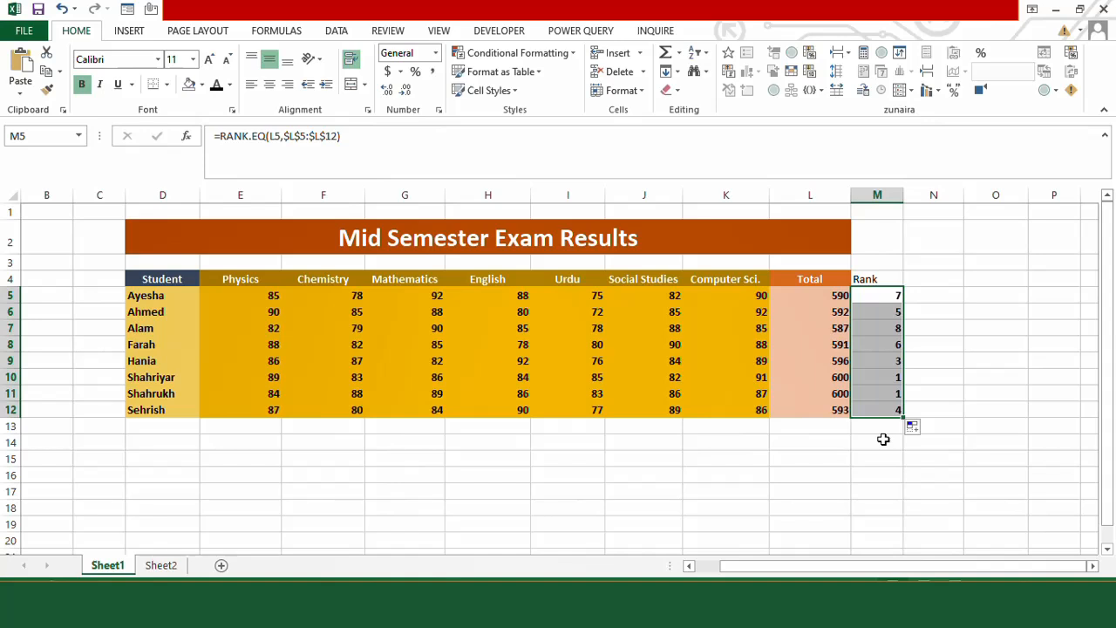
{"action": "left_click", "coordinate": [884, 439]}
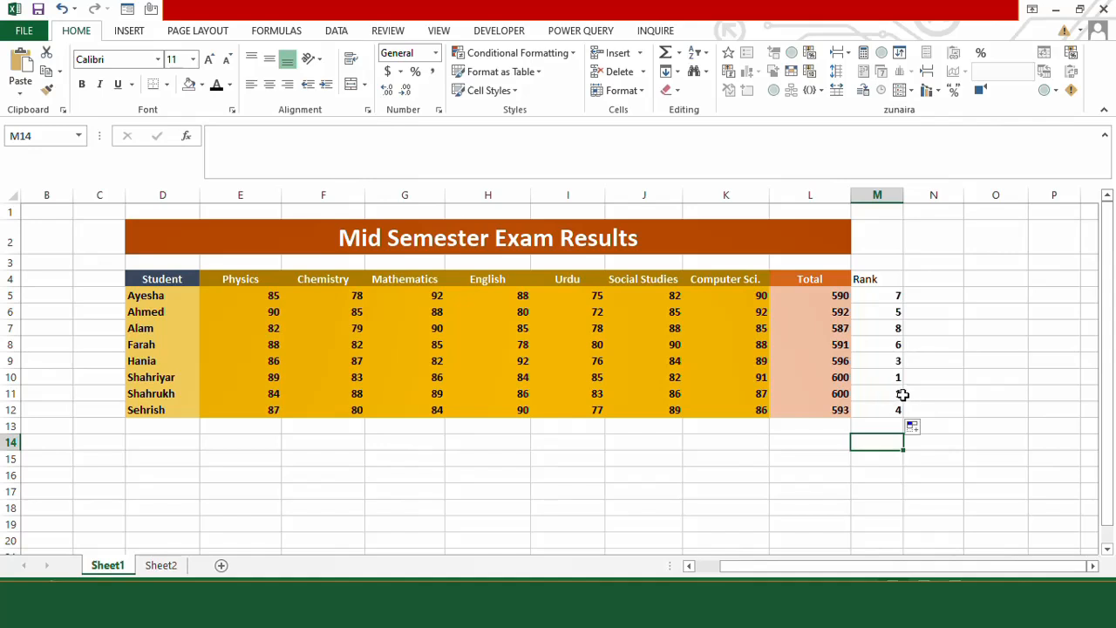
Count the running occurrences of each total with =COUNTIF($L$5:L5,L5) in N5 and fill the formula down to N12
{"action": "left_click", "coordinate": [934, 296]}
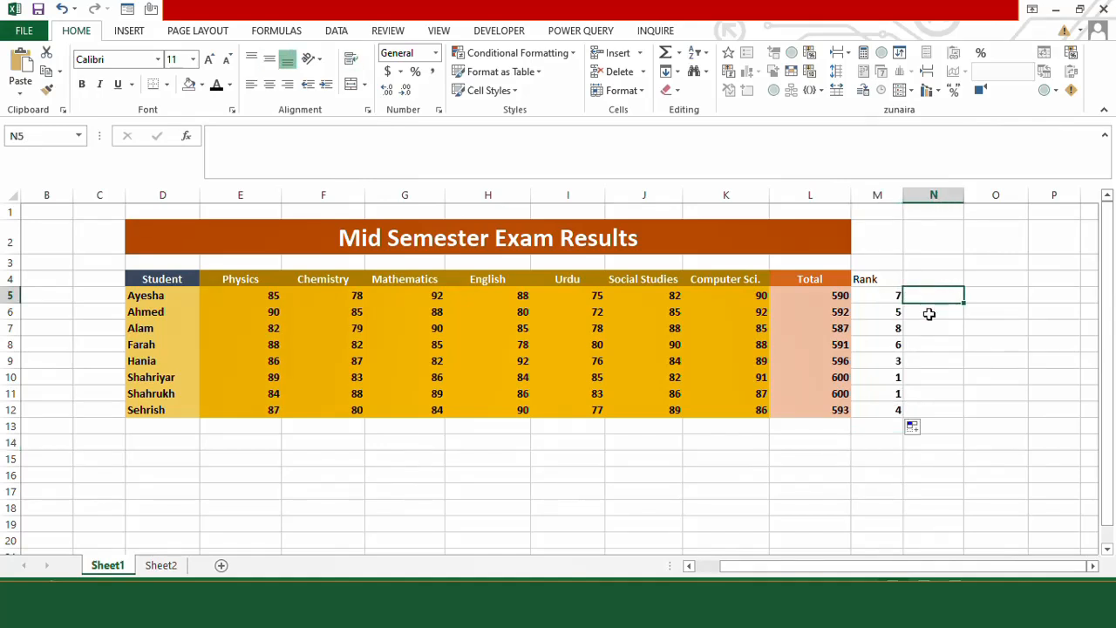
{"action": "type", "text": "=COUNTIF("}
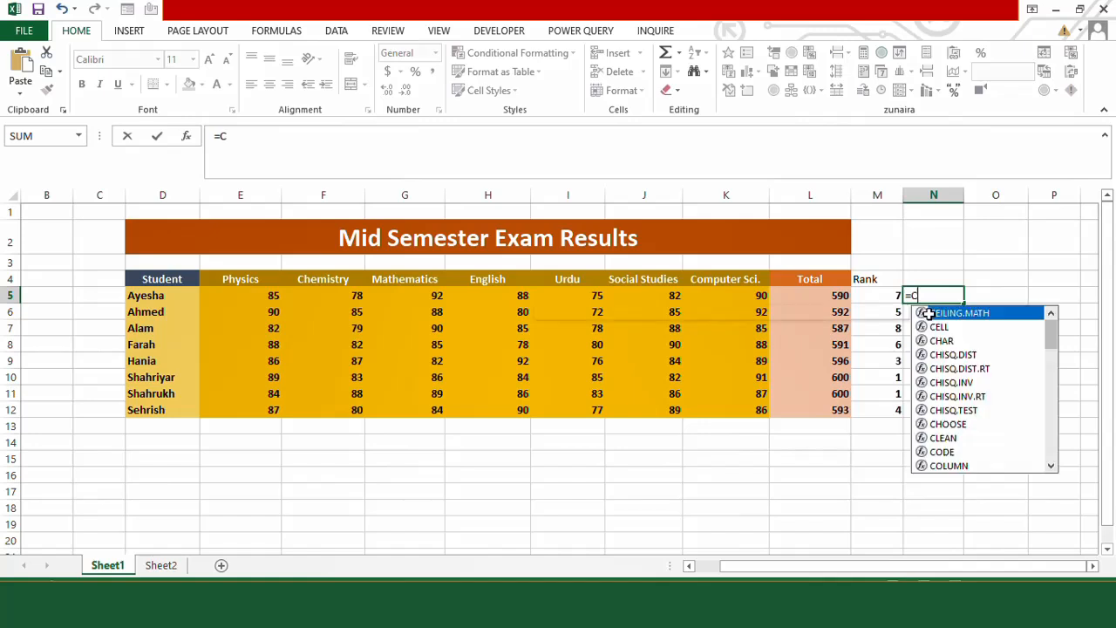
{"action": "left_click", "coordinate": [822, 297]}
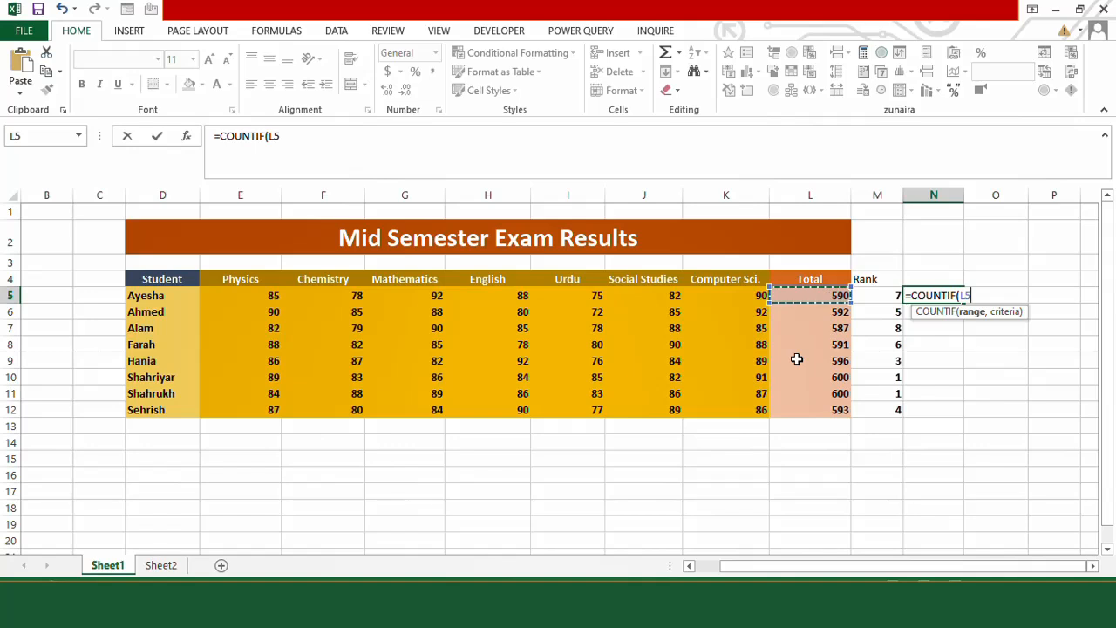
{"action": "key", "text": "F4"}
{"action": "type", "text": ":"}
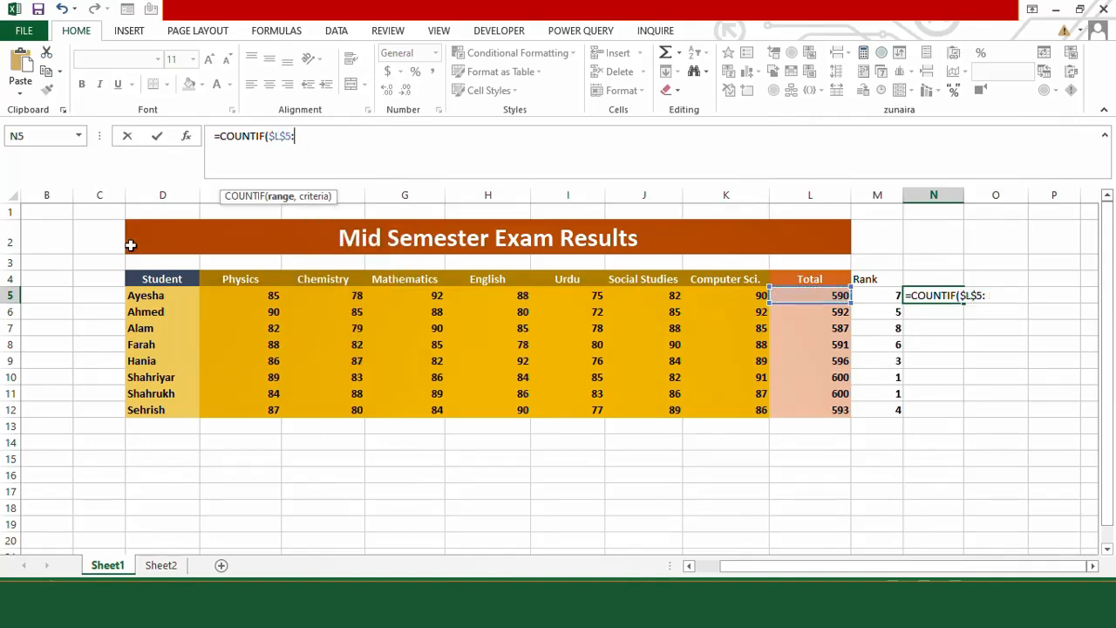
{"action": "type", "text": "L5,"}
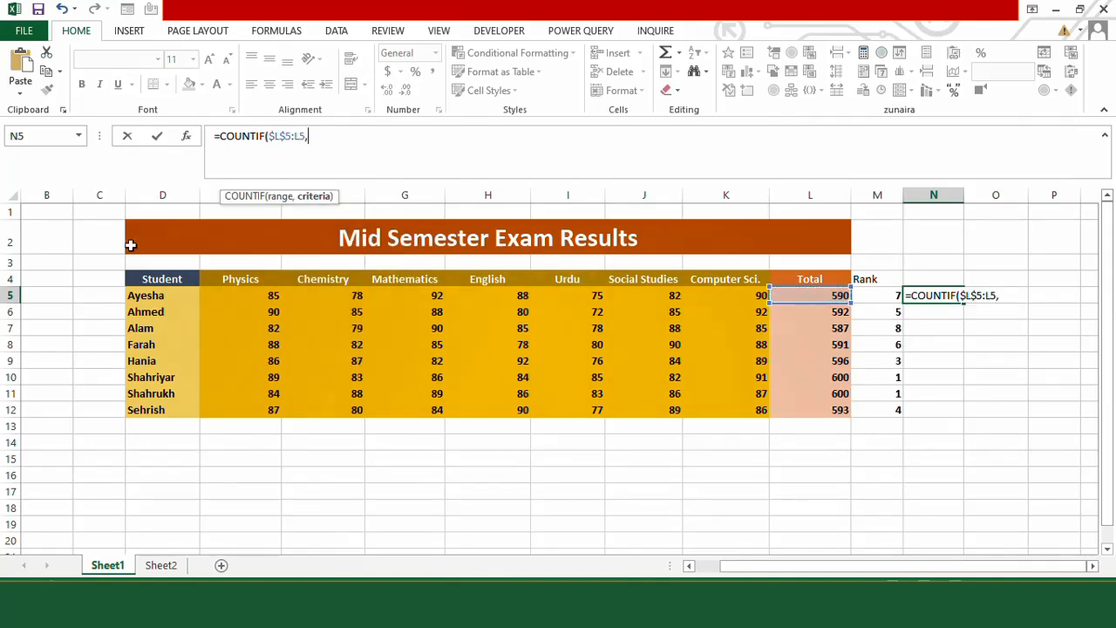
{"action": "type", "text": "L"}
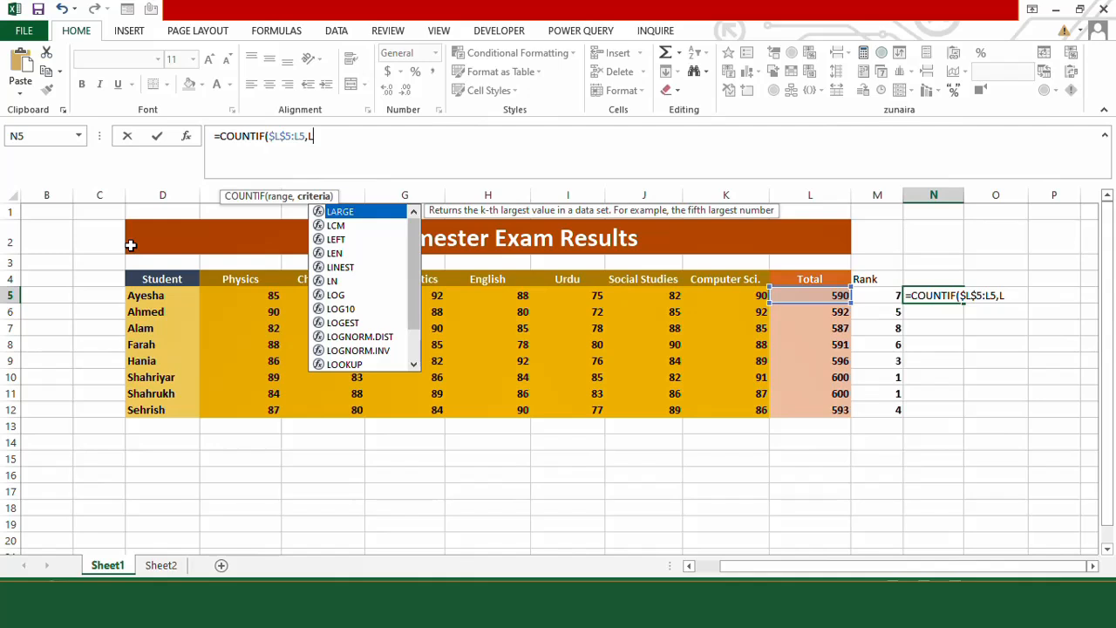
{"action": "type", "text": "5"}
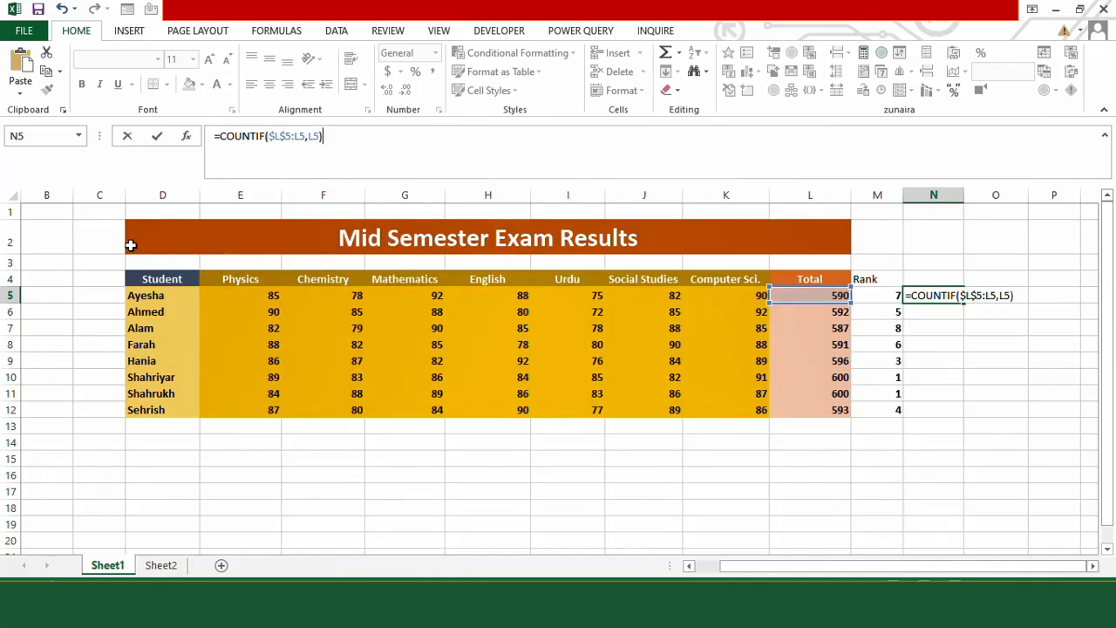
{"action": "key", "text": "Return"}
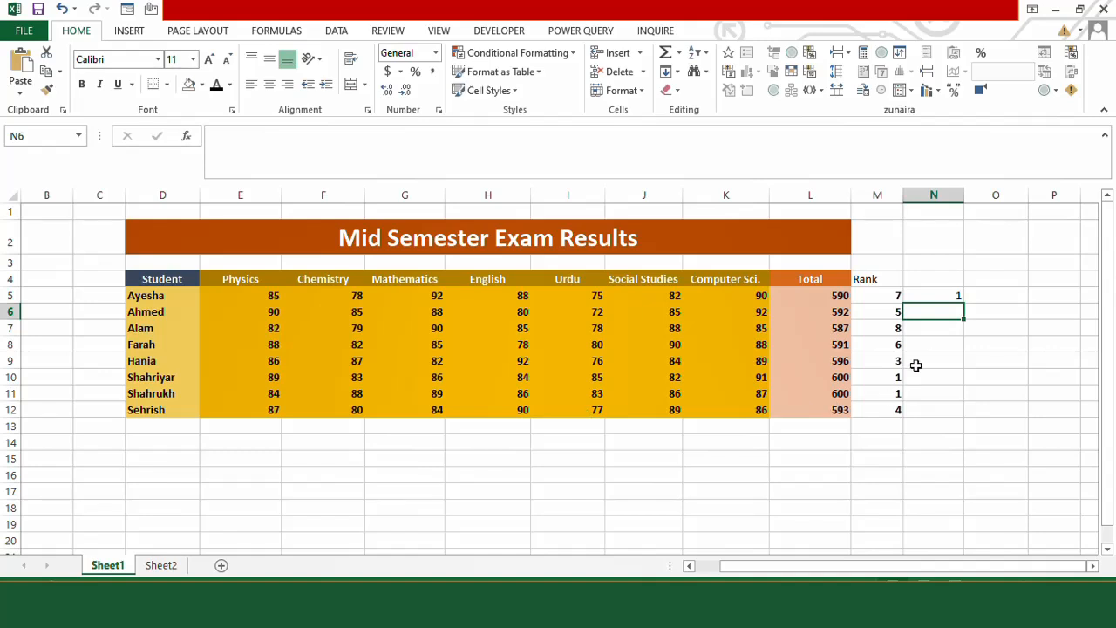
{"action": "left_click", "coordinate": [930, 296]}
{"action": "double_click", "coordinate": [964, 320]}
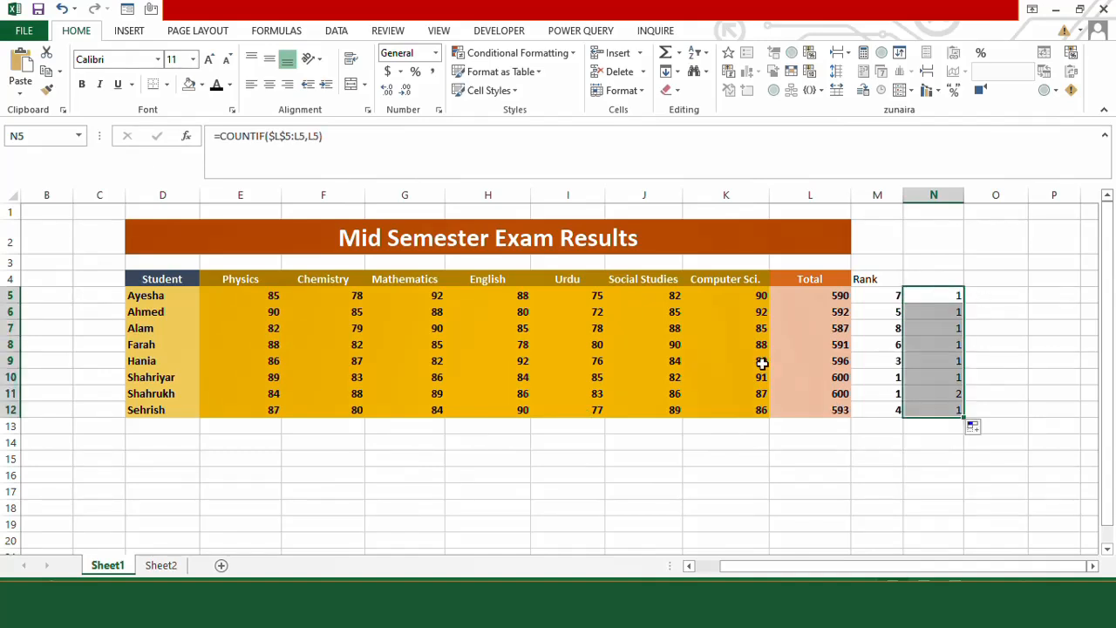
Examine how the COUNTIF range expands in N5, N6 and N11 and how it counts repeated totals
{"action": "left_click", "coordinate": [913, 294]}
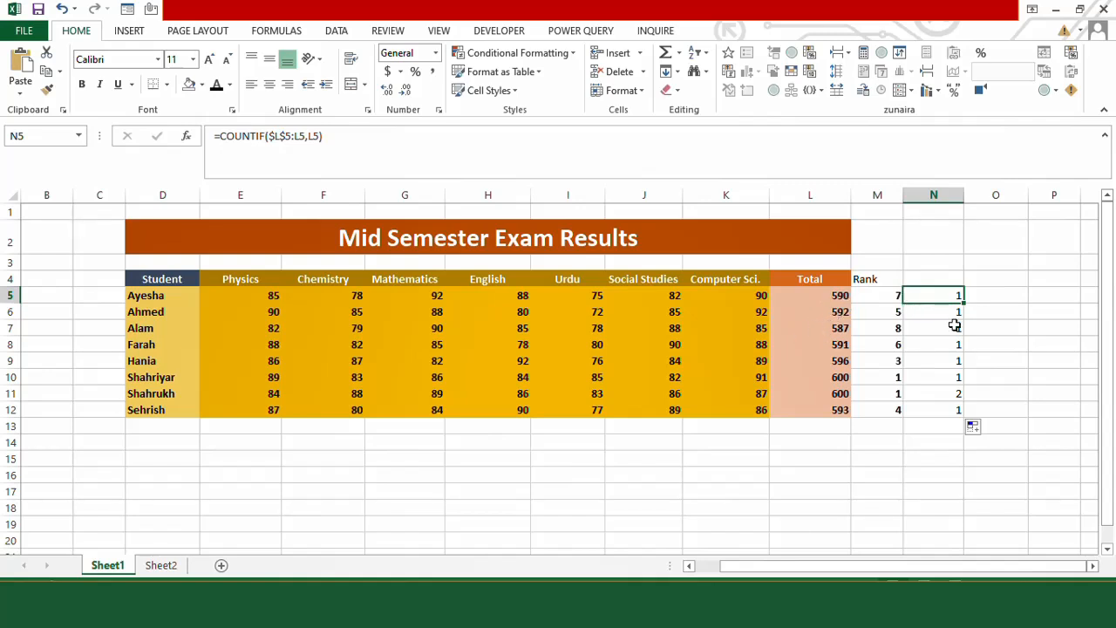
{"action": "left_click", "coordinate": [955, 315]}
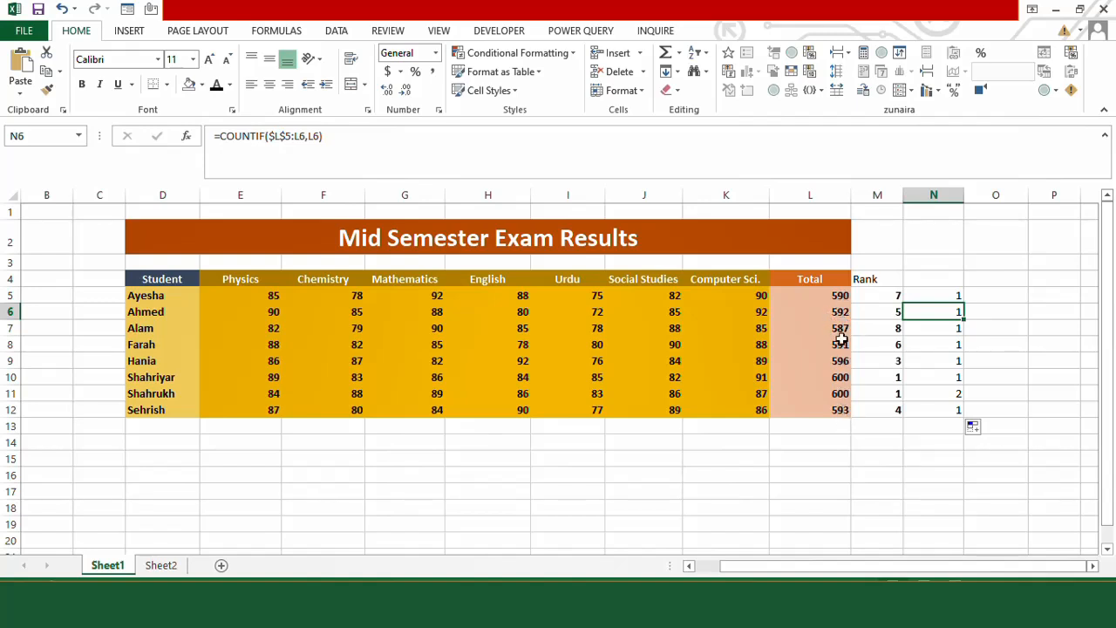
{"action": "left_click", "coordinate": [936, 394]}
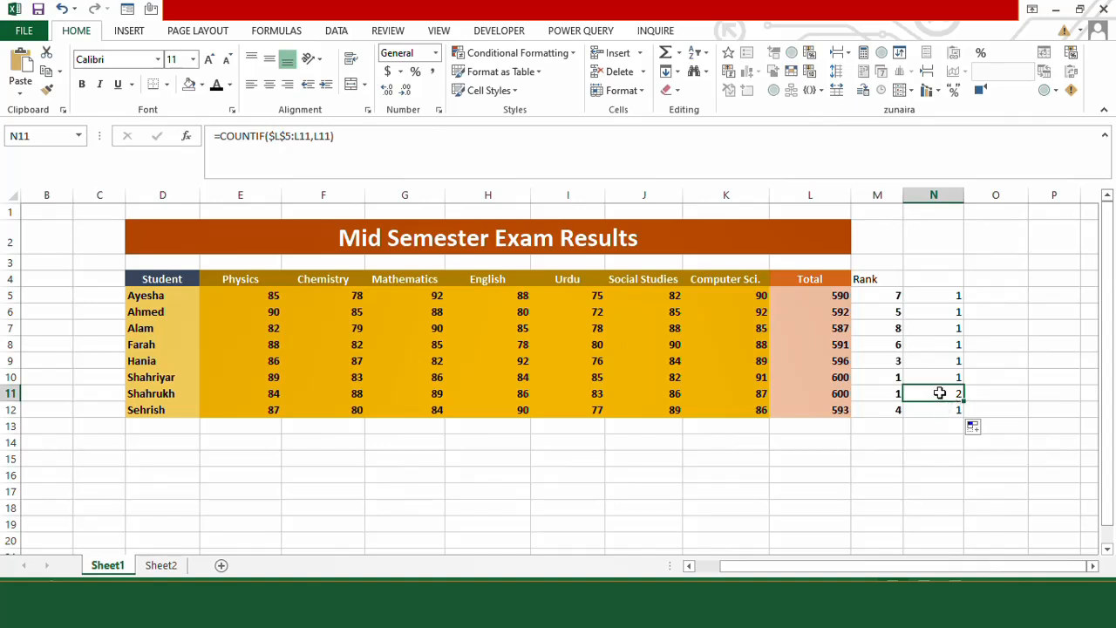
Set the total in L12 on Sheet1 to 600
{"action": "left_click", "coordinate": [842, 409]}
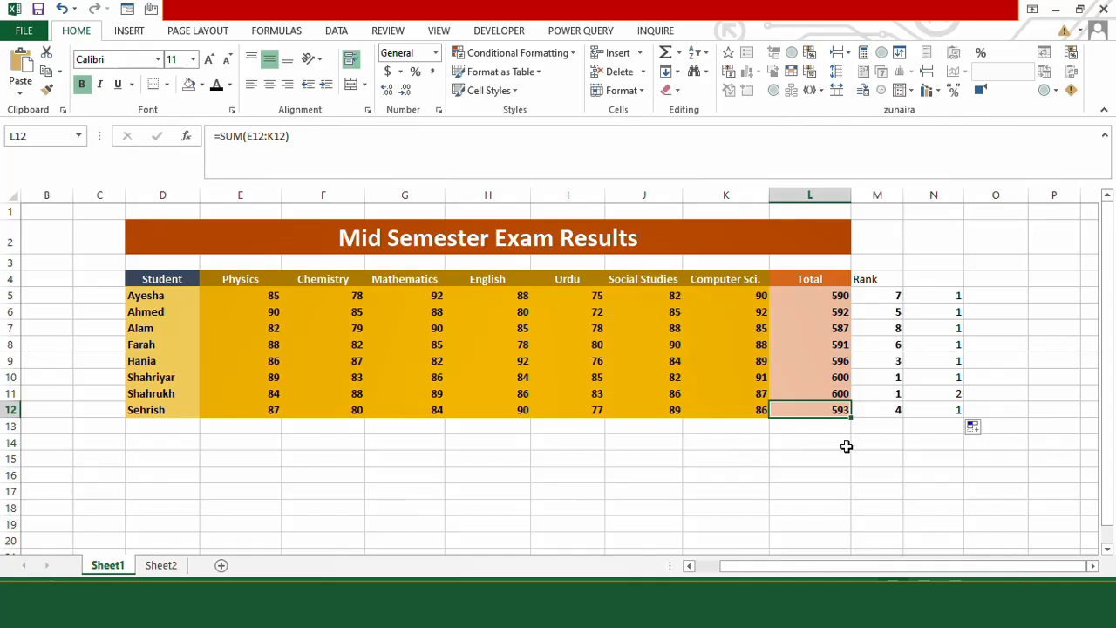
{"action": "type", "text": "600"}
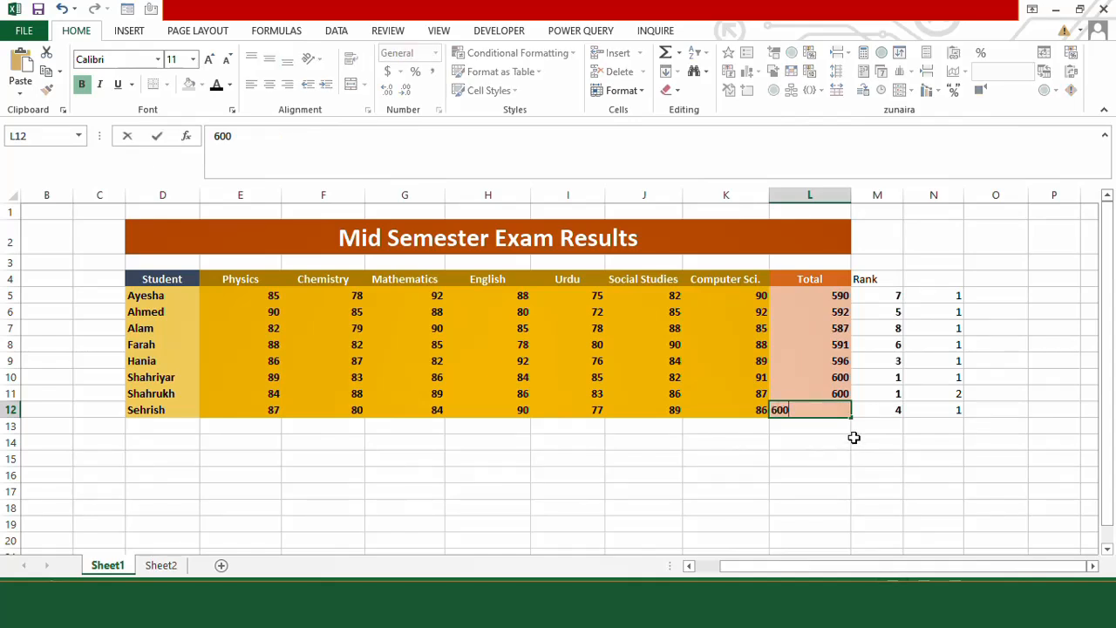
{"action": "left_click", "coordinate": [857, 442]}
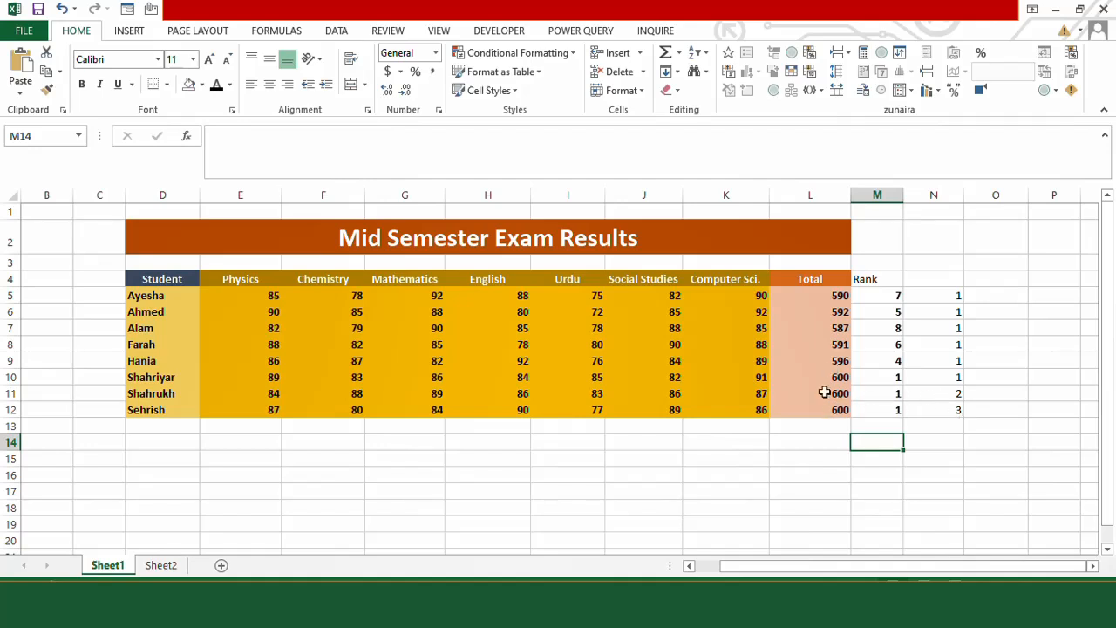
Undo the last change to the total in L12 and review the helper formulas in N5 and M5
{"action": "key", "text": "ctrl+z"}
{"action": "left_click", "coordinate": [857, 455]}
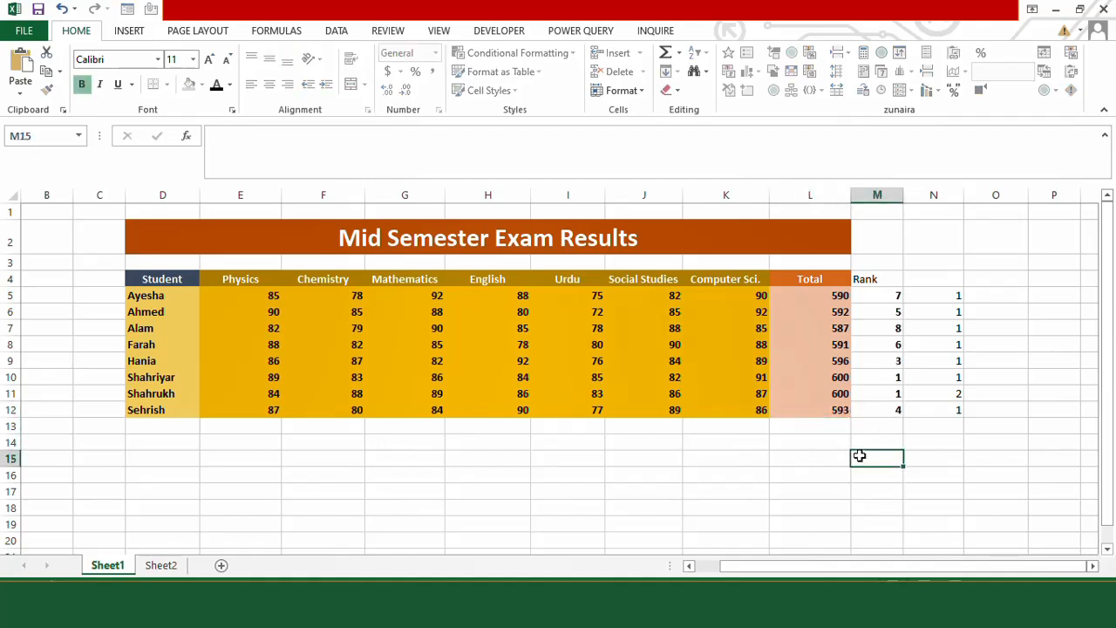
{"action": "left_click", "coordinate": [948, 296]}
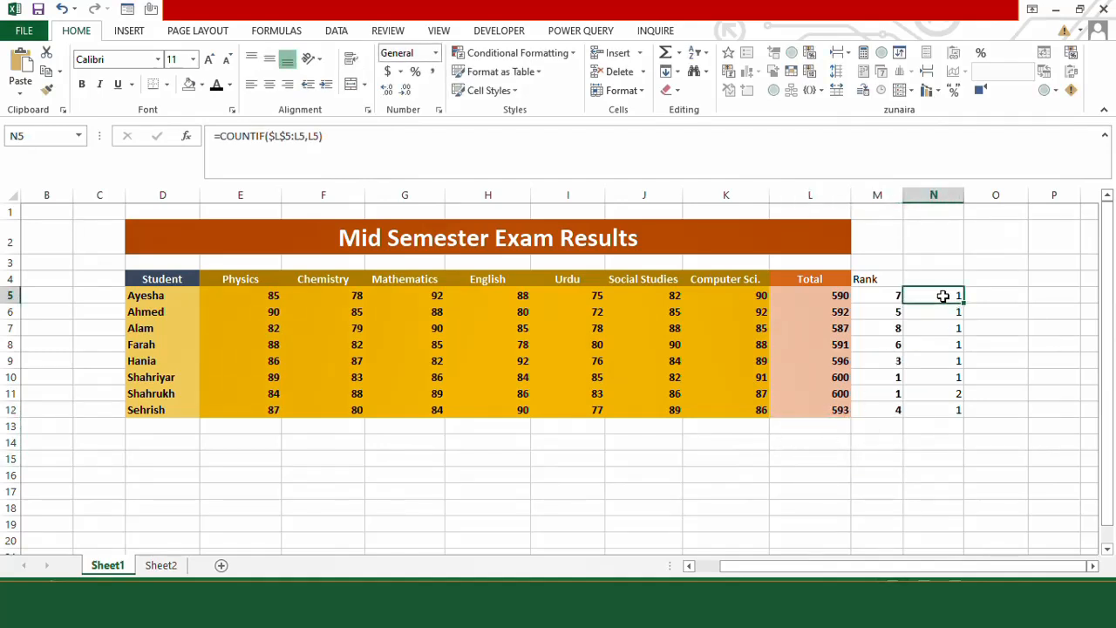
{"action": "left_click", "coordinate": [889, 298]}
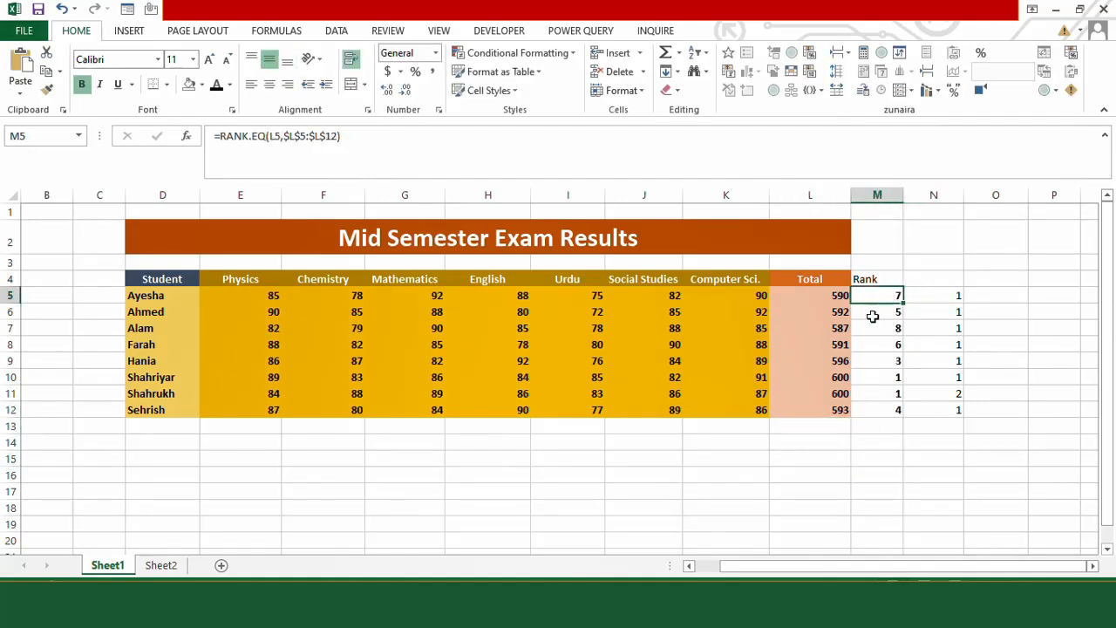
Enter =RANK.EQ(L5,$L$5:$L$12) in O5 on Sheet1
{"action": "left_click", "coordinate": [996, 296]}
{"action": "type", "text": "=R"}
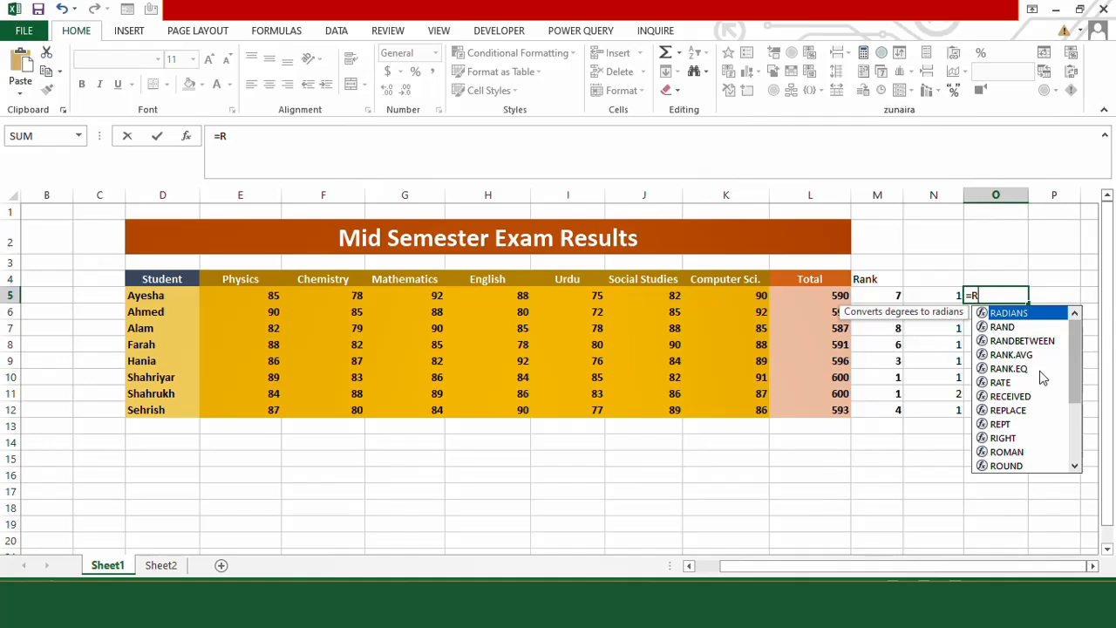
{"action": "double_click", "coordinate": [1028, 370]}
{"action": "left_click", "coordinate": [830, 296]}
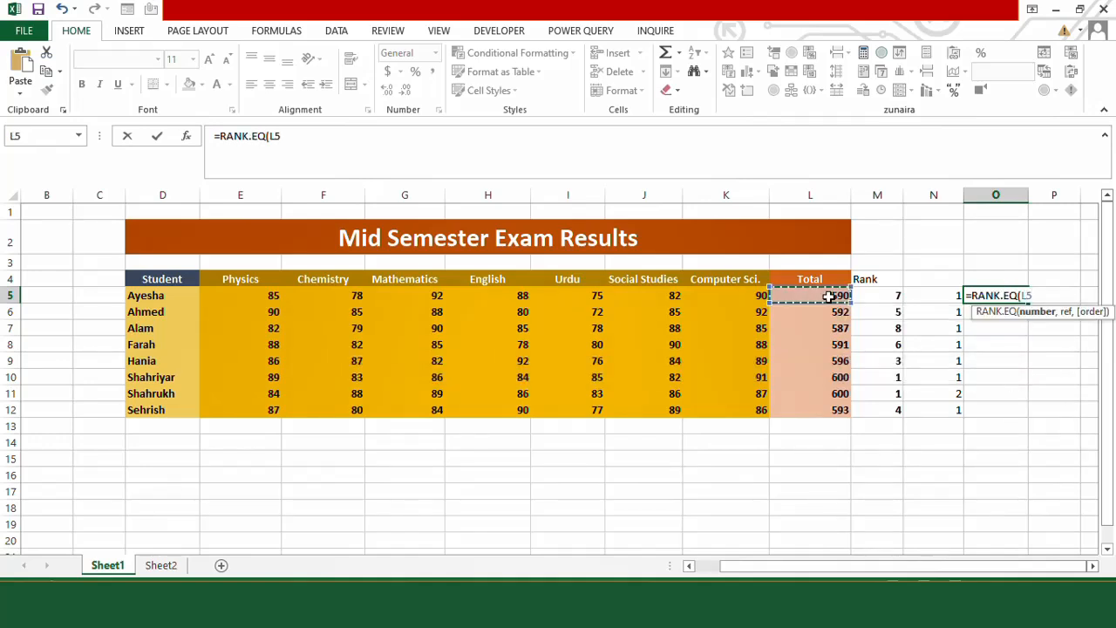
{"action": "type", "text": ","}
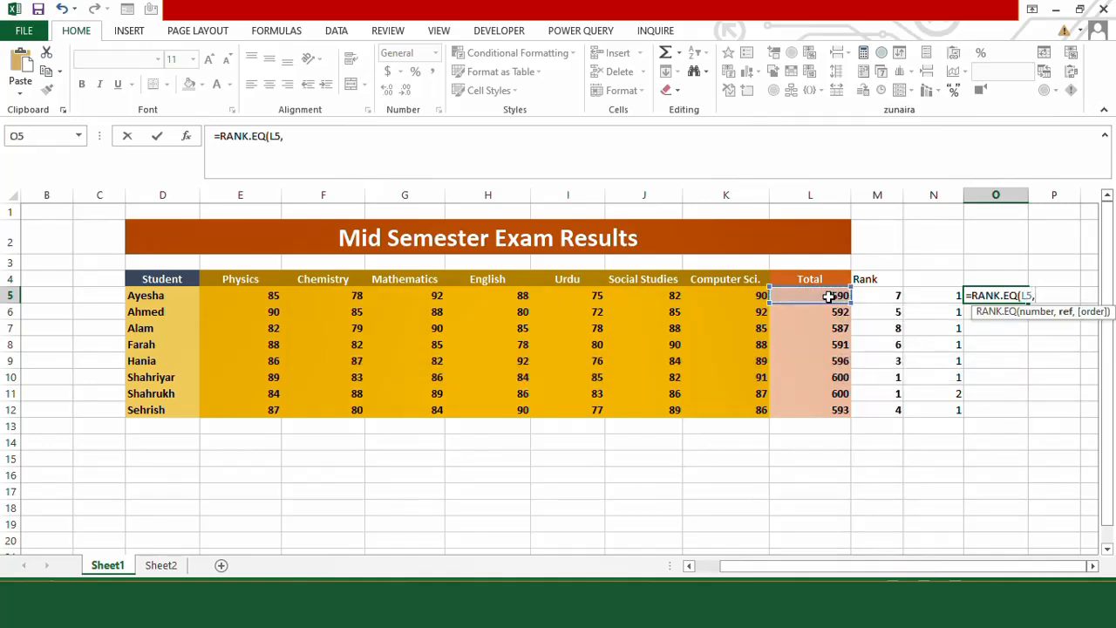
{"action": "left_click_drag", "start_coordinate": [820, 408], "coordinate": [838, 297]}
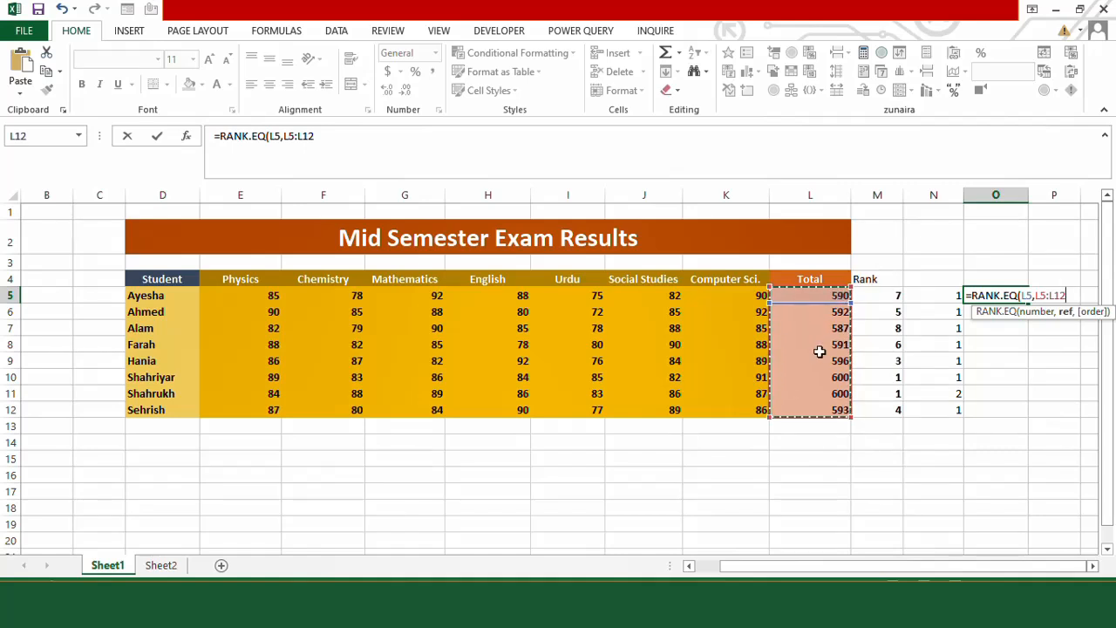
{"action": "key", "text": "F4"}
{"action": "key", "text": "ctrl+Return"}
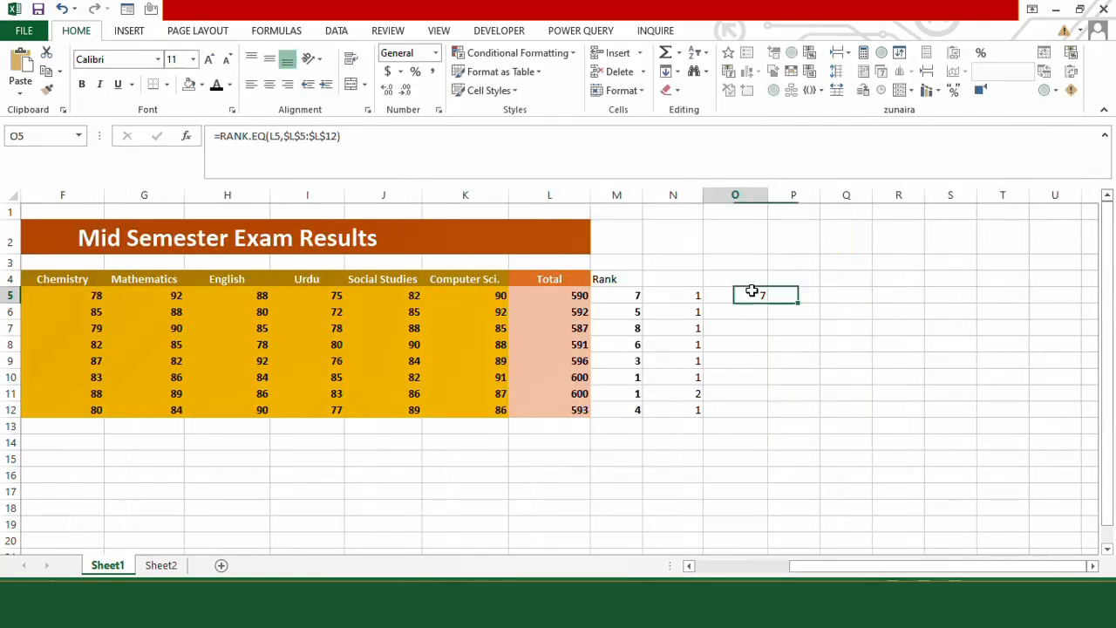
Extend the O5 formula with +COUNTIF($L$5:L5,L5) and fill it down to O12
{"action": "left_click", "coordinate": [360, 135]}
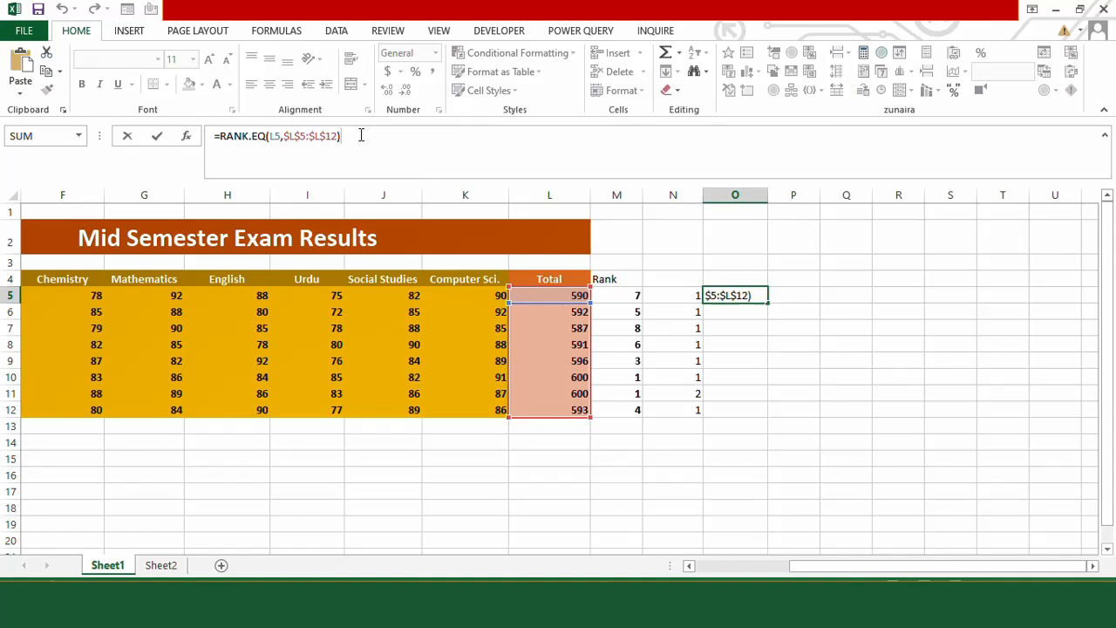
{"action": "type", "text": "+COUNTIF("}
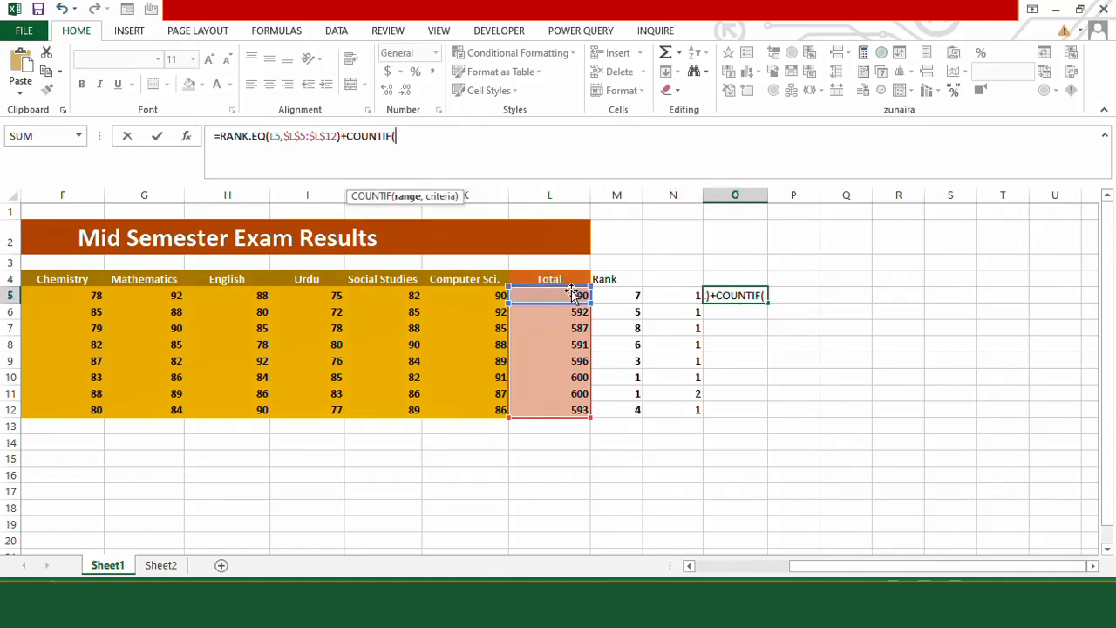
{"action": "left_click", "coordinate": [571, 294]}
{"action": "key", "text": "F4"}
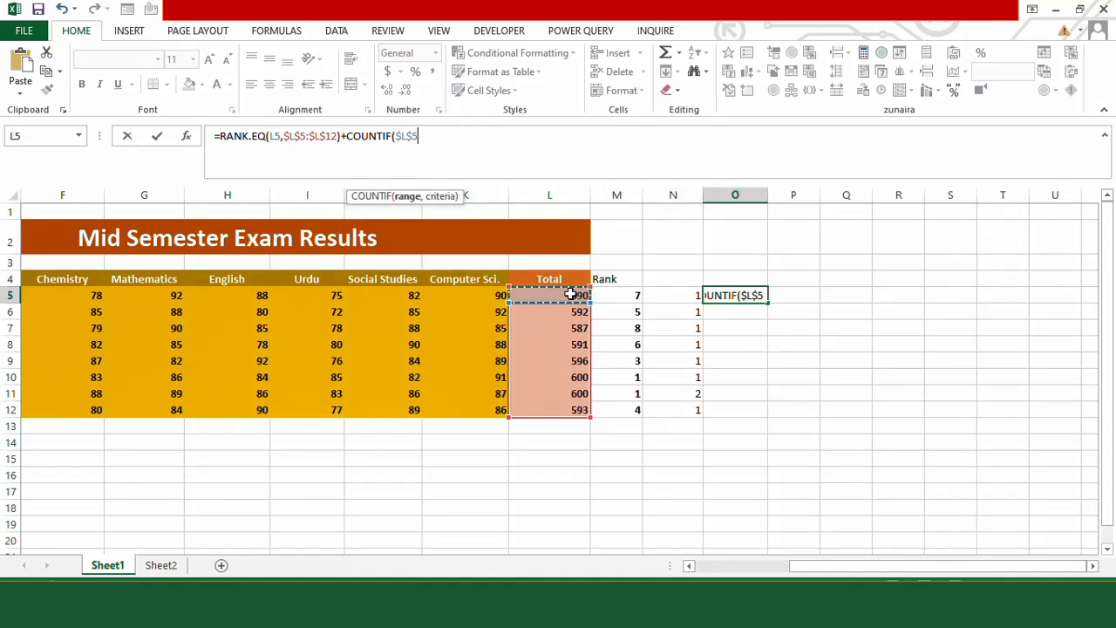
{"action": "type", "text": ":L5,L5"}
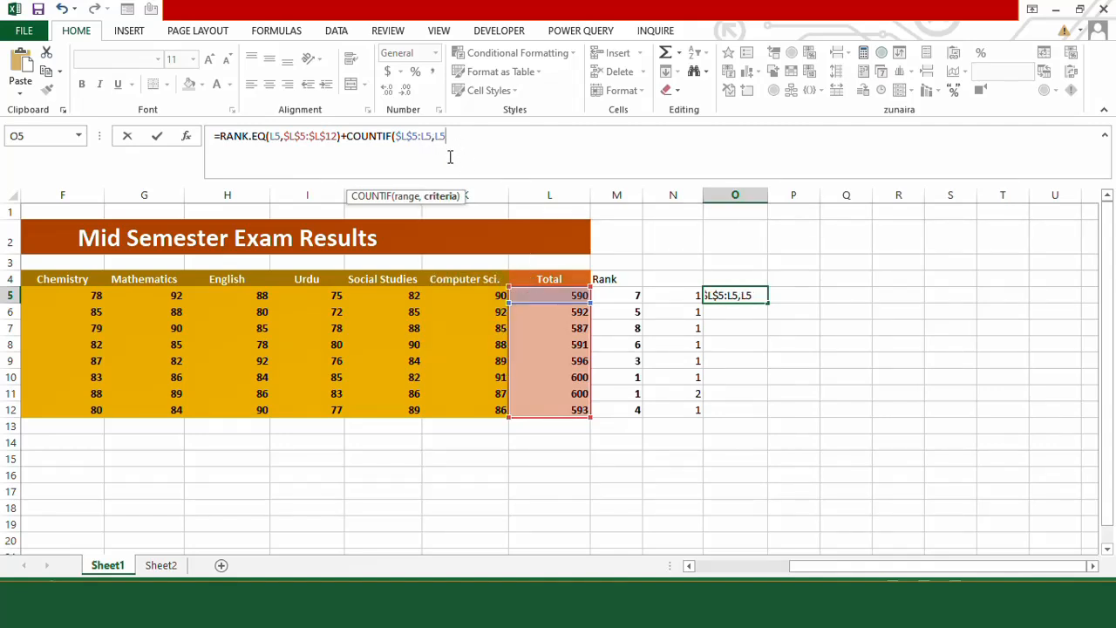
{"action": "key", "text": "Return"}
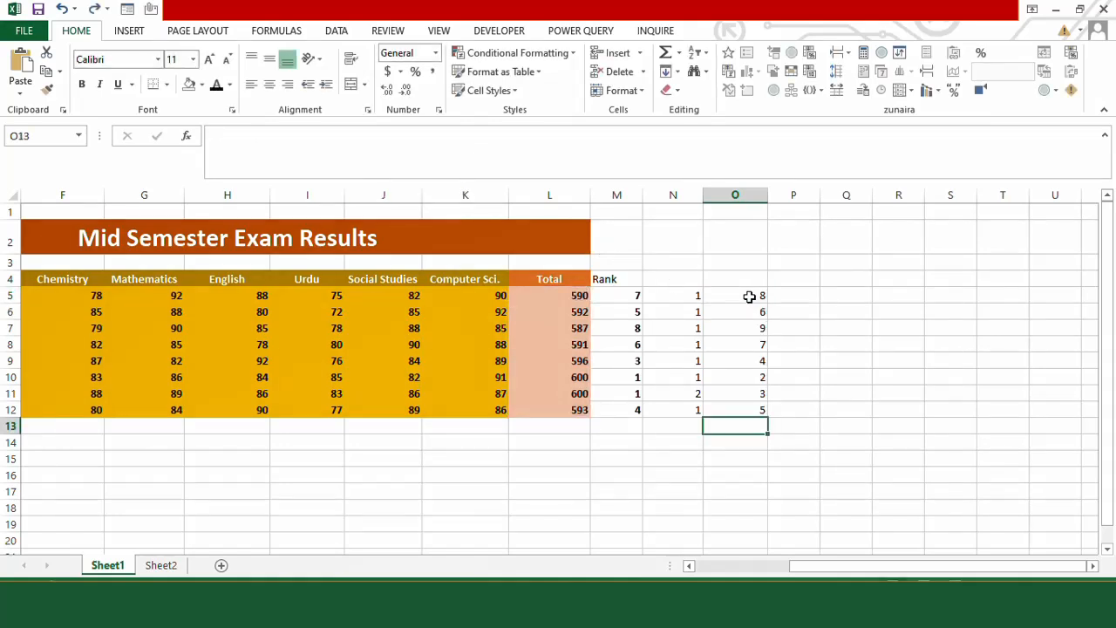
Append -1 to the combined RANK.EQ and COUNTIF formula in O5 and refill it down to O12
{"action": "left_click_drag", "start_coordinate": [749, 297], "coordinate": [742, 410]}
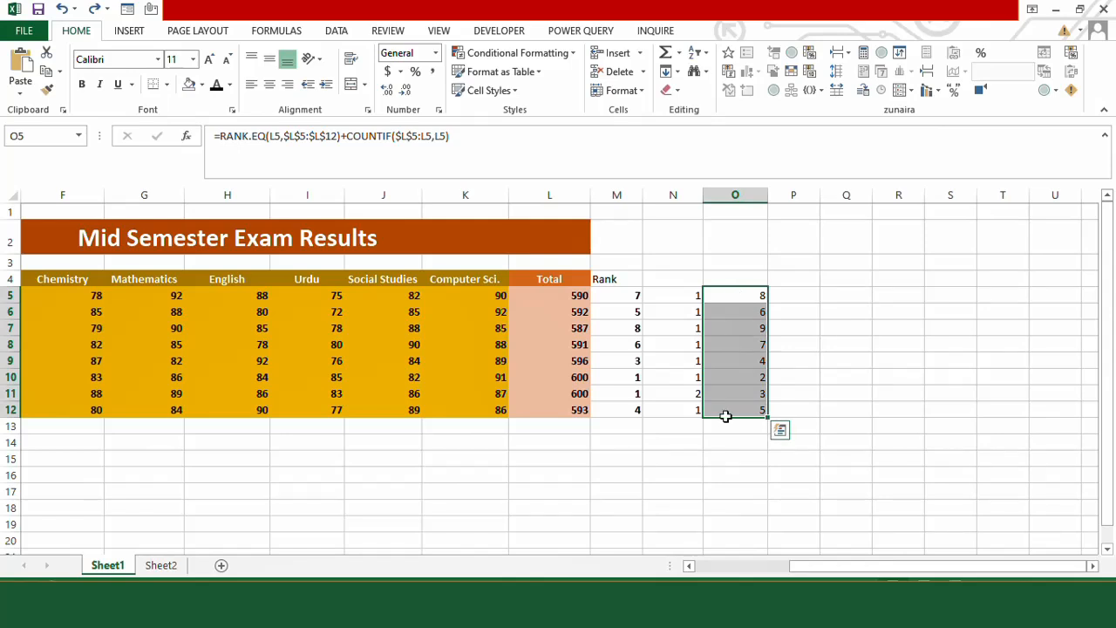
{"action": "left_click", "coordinate": [457, 141]}
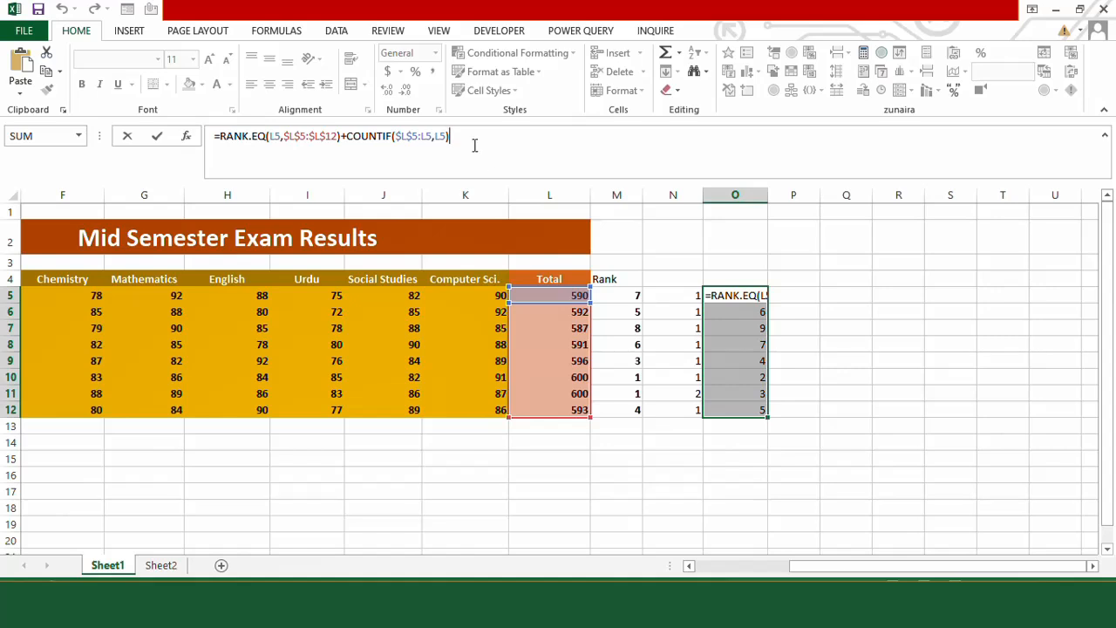
{"action": "type", "text": "-"}
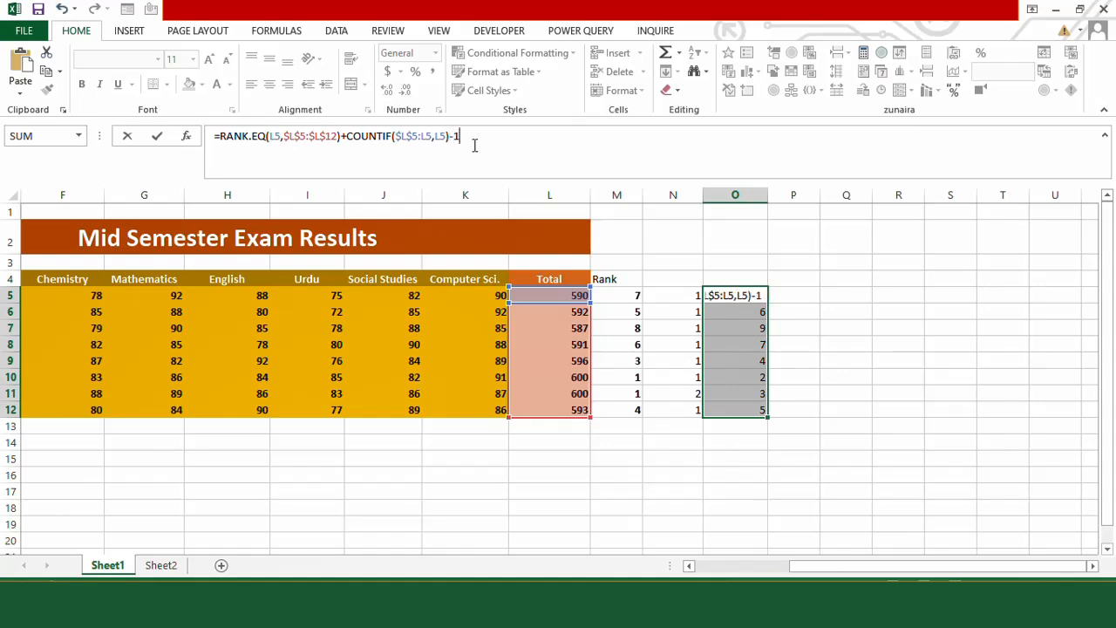
{"action": "type", "text": "1"}
{"action": "key", "text": "ctrl+Return"}
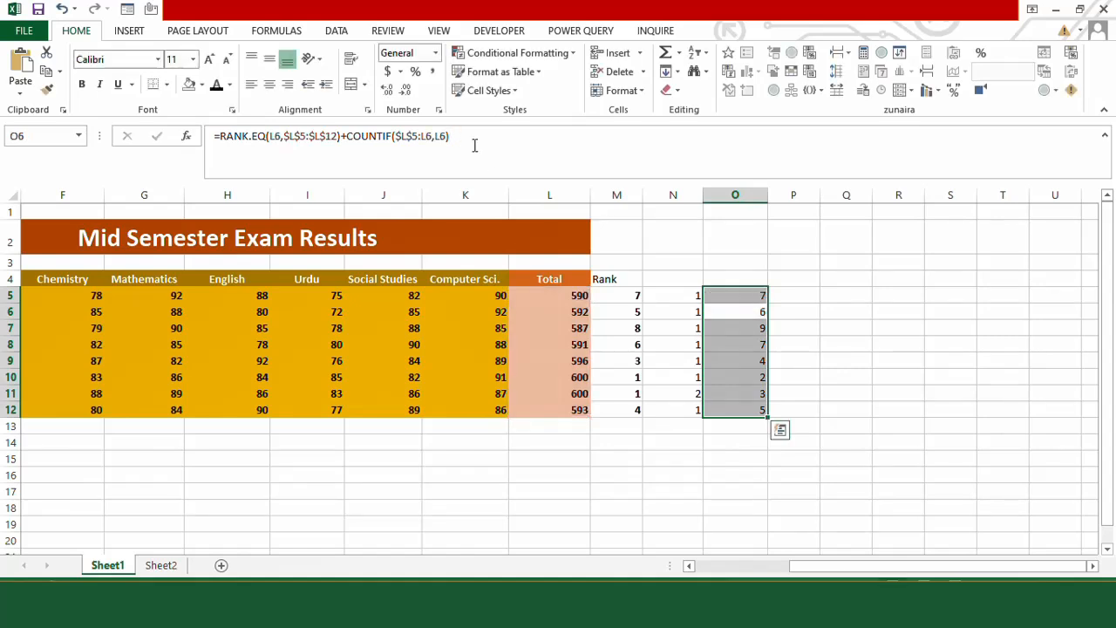
{"action": "left_click", "coordinate": [730, 296]}
{"action": "double_click", "coordinate": [766, 303]}
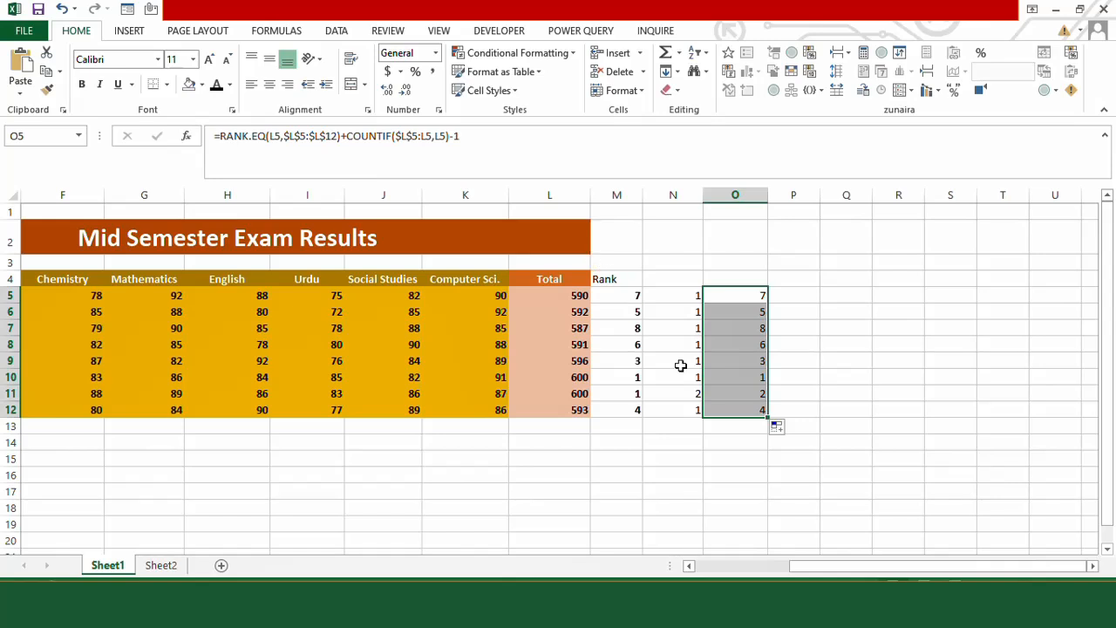
Examine the combined ranks in O10:O12 against the equal totals in L10 and L11
{"action": "left_click", "coordinate": [727, 426]}
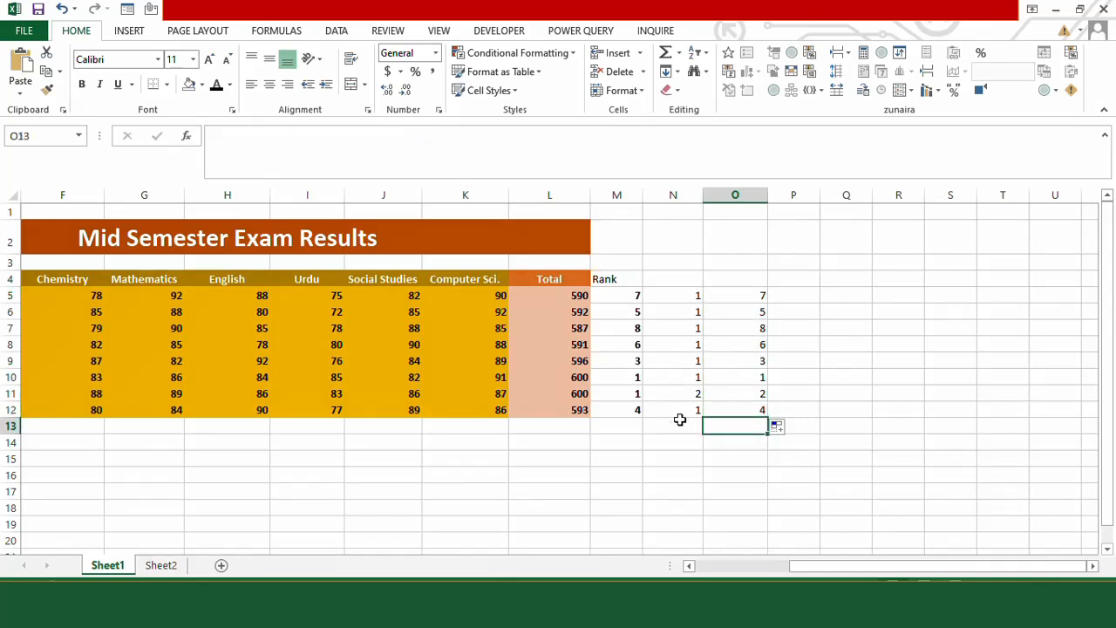
{"action": "left_click", "coordinate": [740, 376]}
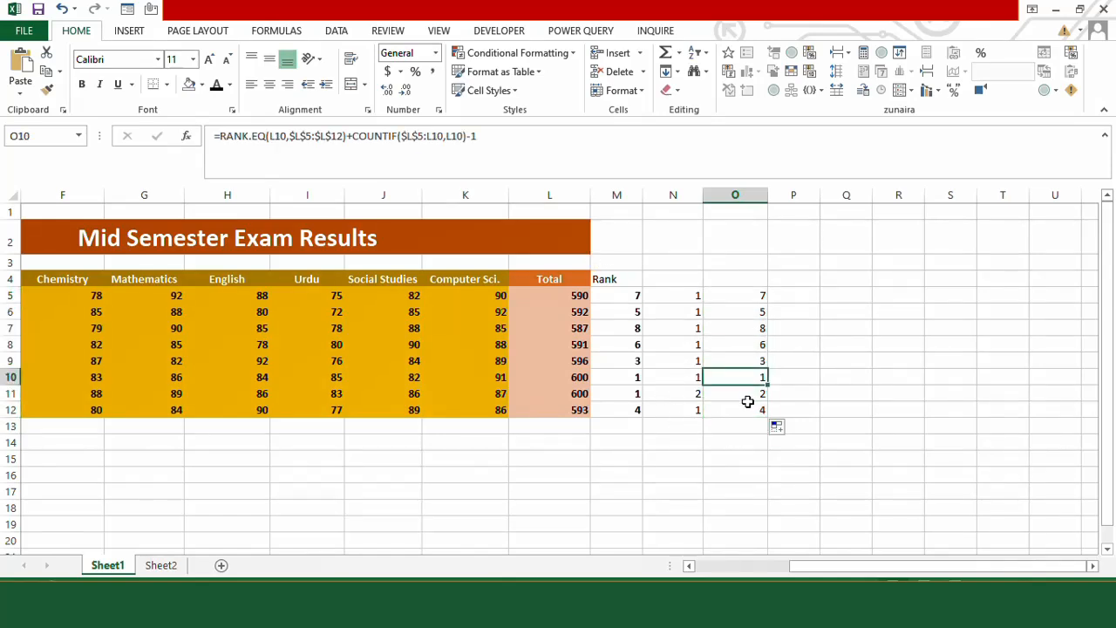
{"action": "left_click", "coordinate": [743, 409]}
{"action": "left_click", "coordinate": [748, 377]}
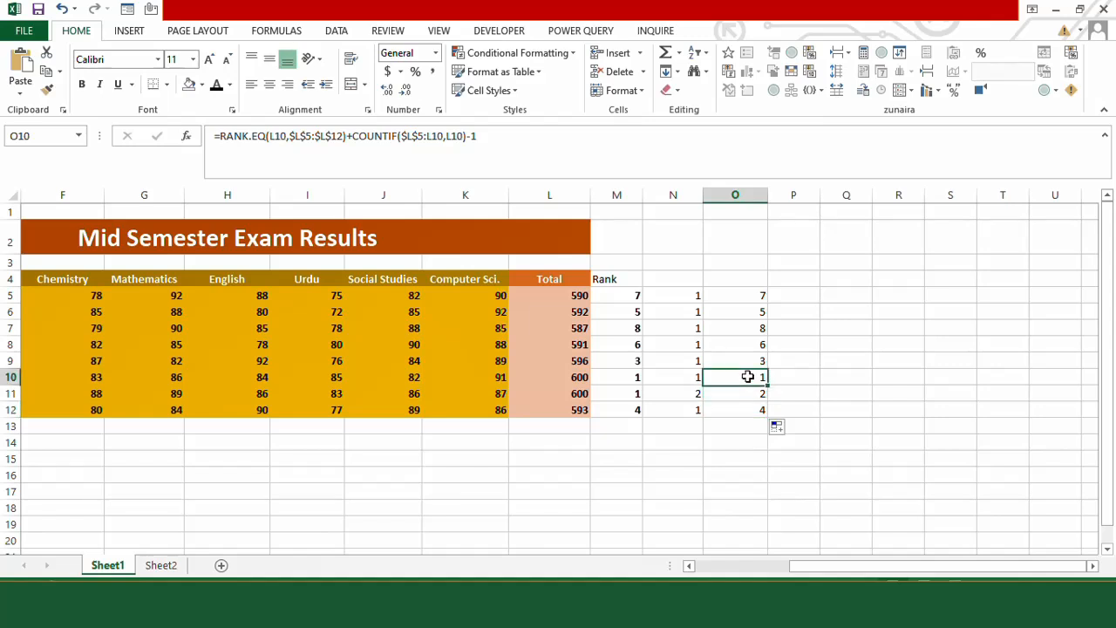
{"action": "left_click", "coordinate": [747, 393]}
{"action": "left_click", "coordinate": [747, 407]}
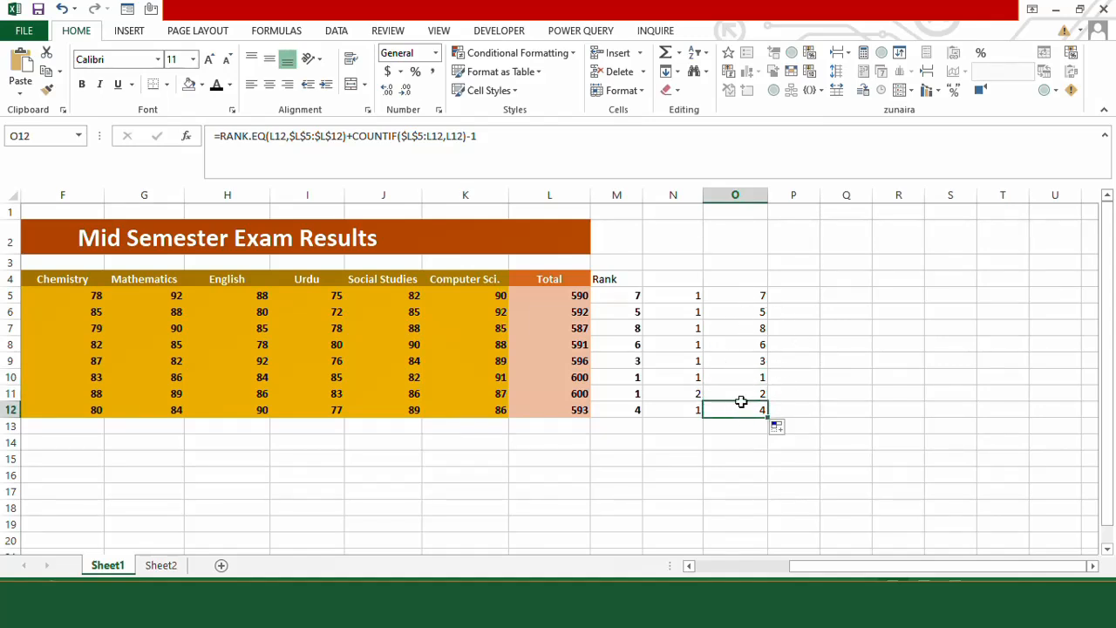
{"action": "left_click", "coordinate": [579, 377]}
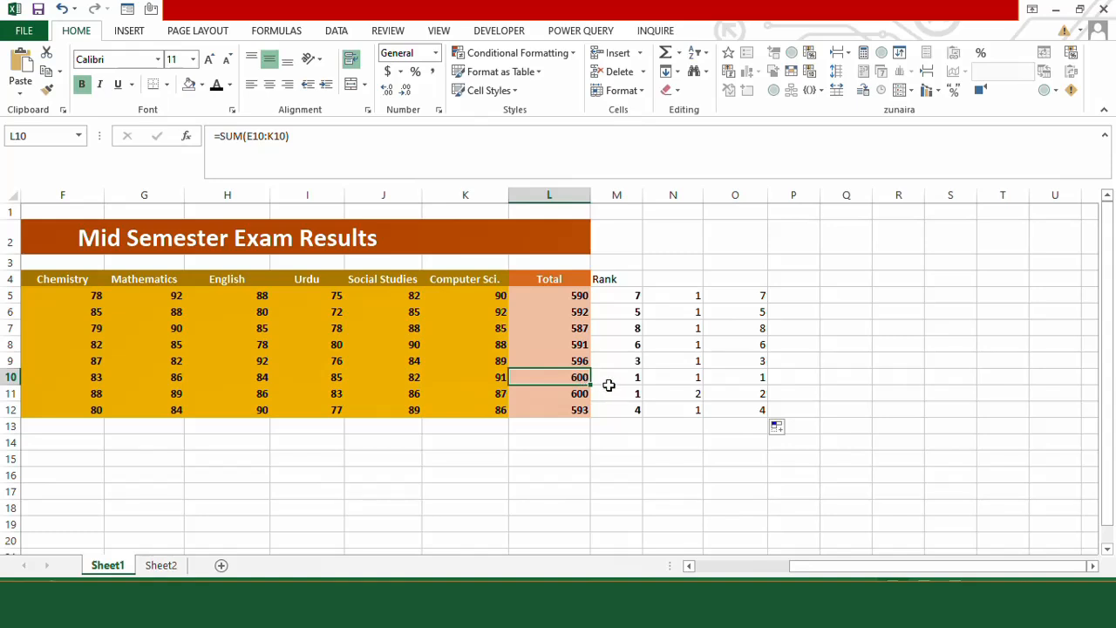
{"action": "left_click", "coordinate": [726, 381]}
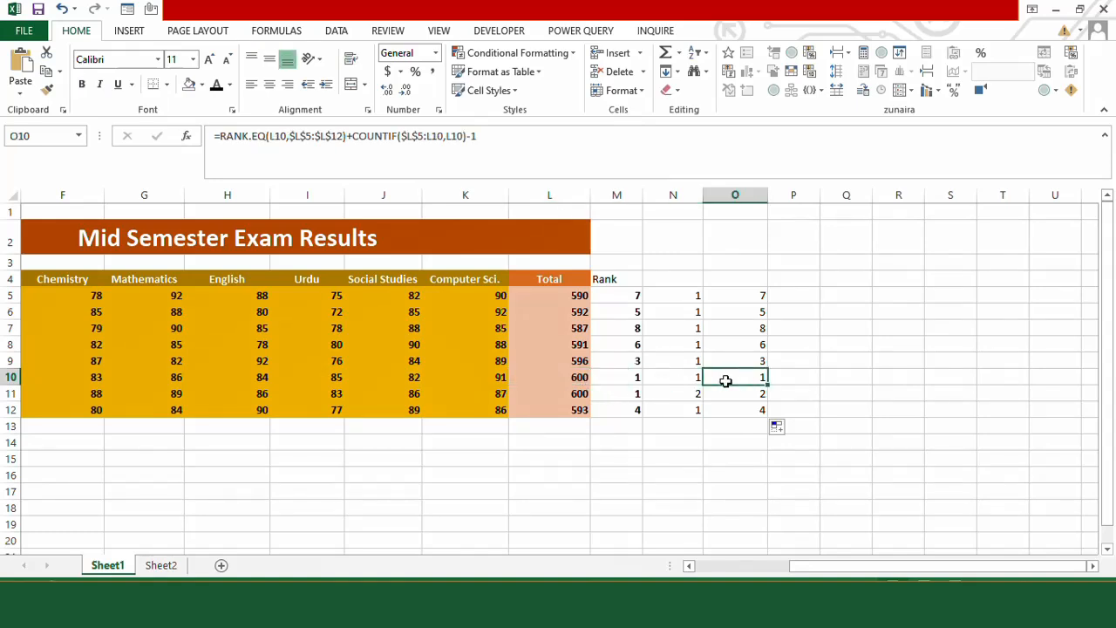
{"action": "left_click", "coordinate": [581, 395]}
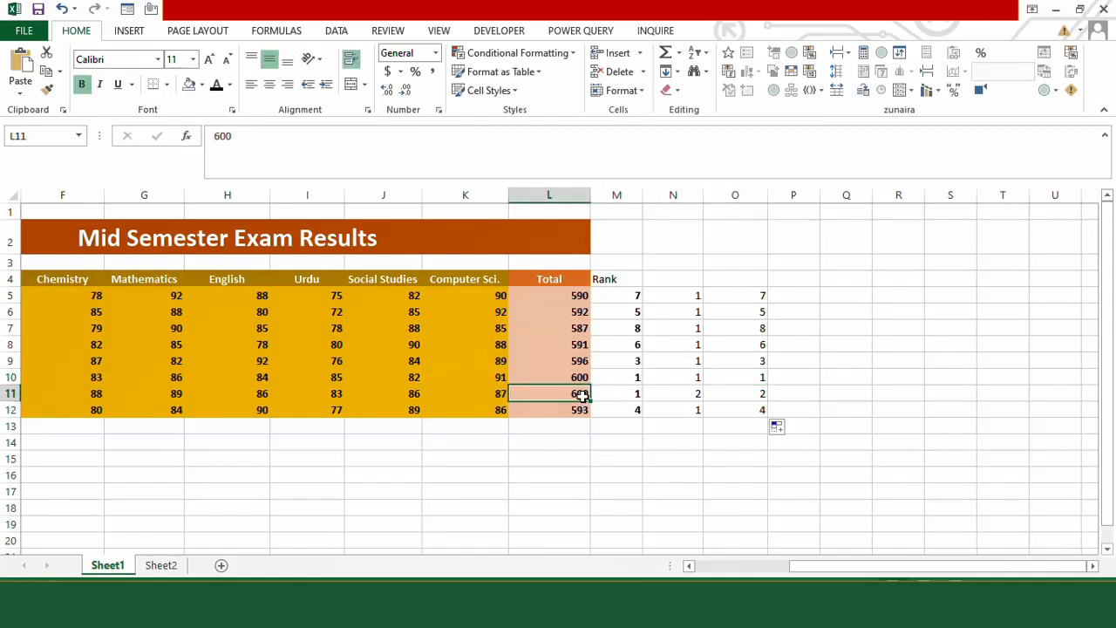
{"action": "left_click", "coordinate": [725, 393]}
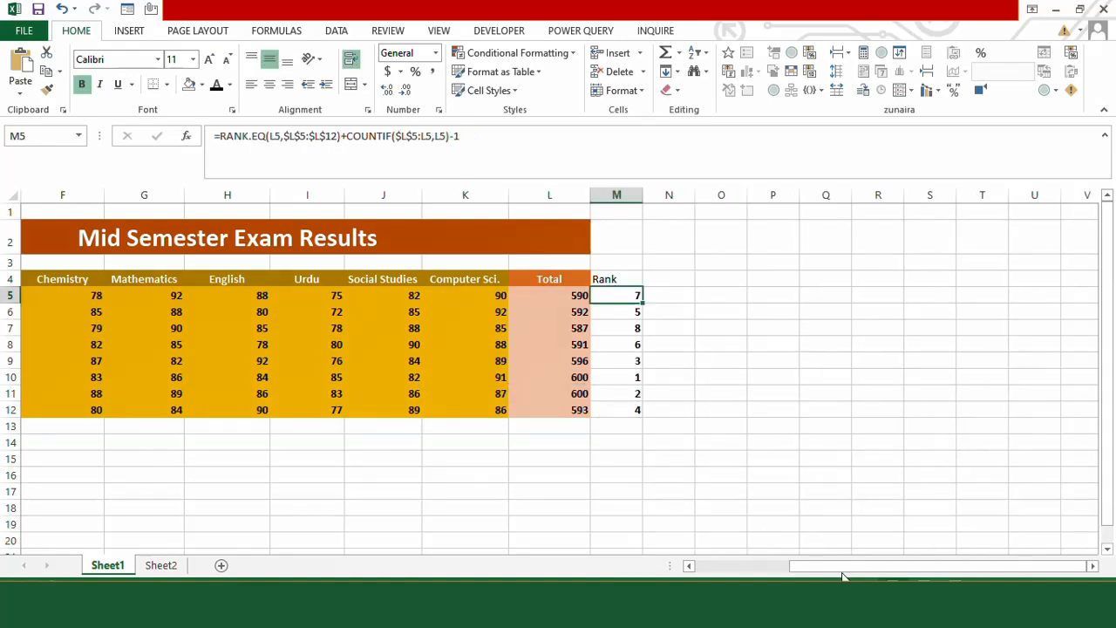
Hide the Rank helper column M4:M12 on Sheet1 by setting its font color to white
{"action": "left_click_drag", "start_coordinate": [842, 567], "coordinate": [779, 567]}
{"action": "left_click", "coordinate": [829, 279]}
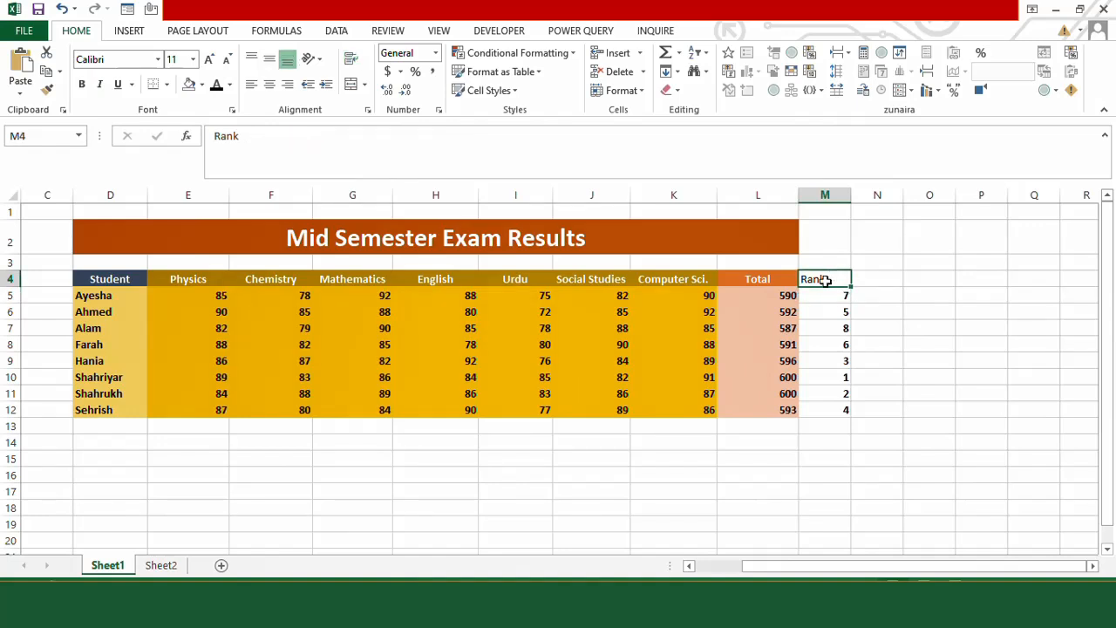
{"action": "left_click_drag", "start_coordinate": [825, 279], "coordinate": [837, 412]}
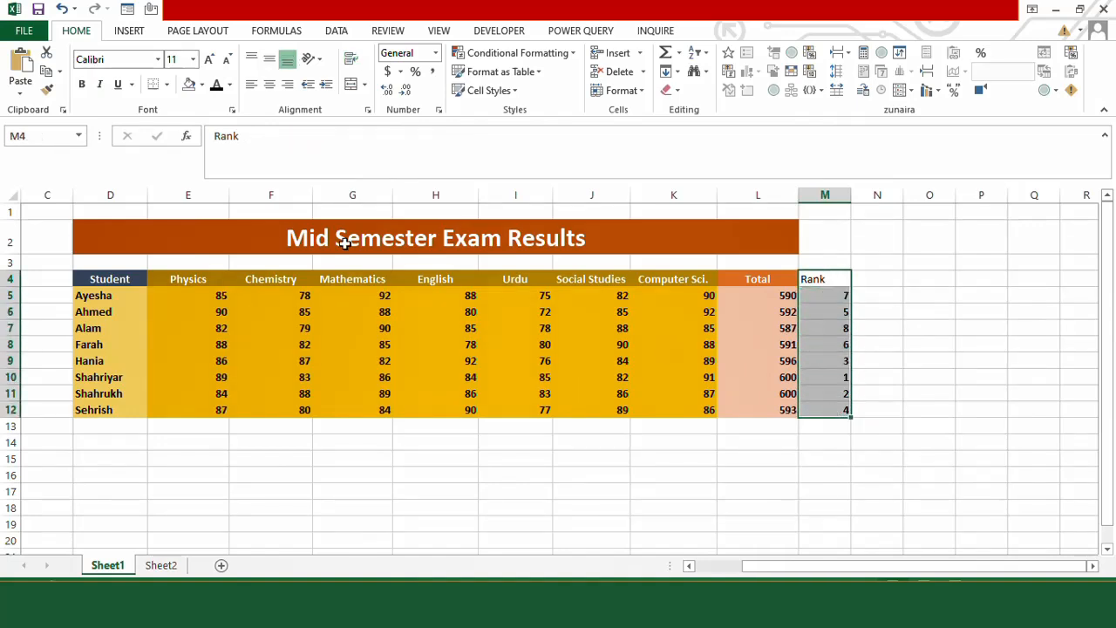
{"action": "left_click", "coordinate": [229, 84]}
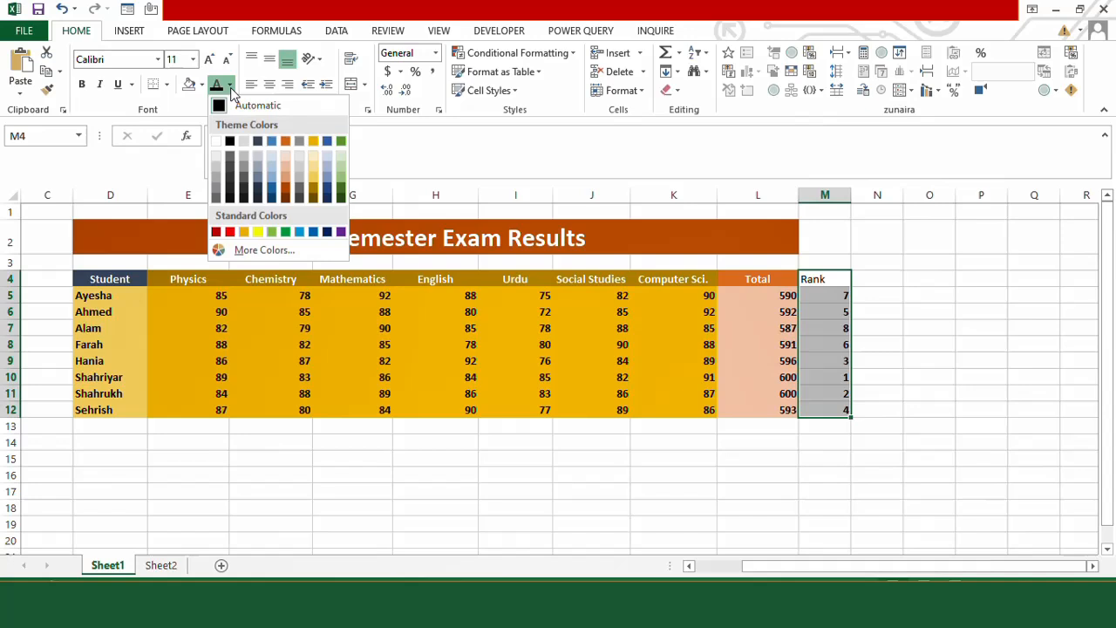
{"action": "left_click", "coordinate": [217, 141]}
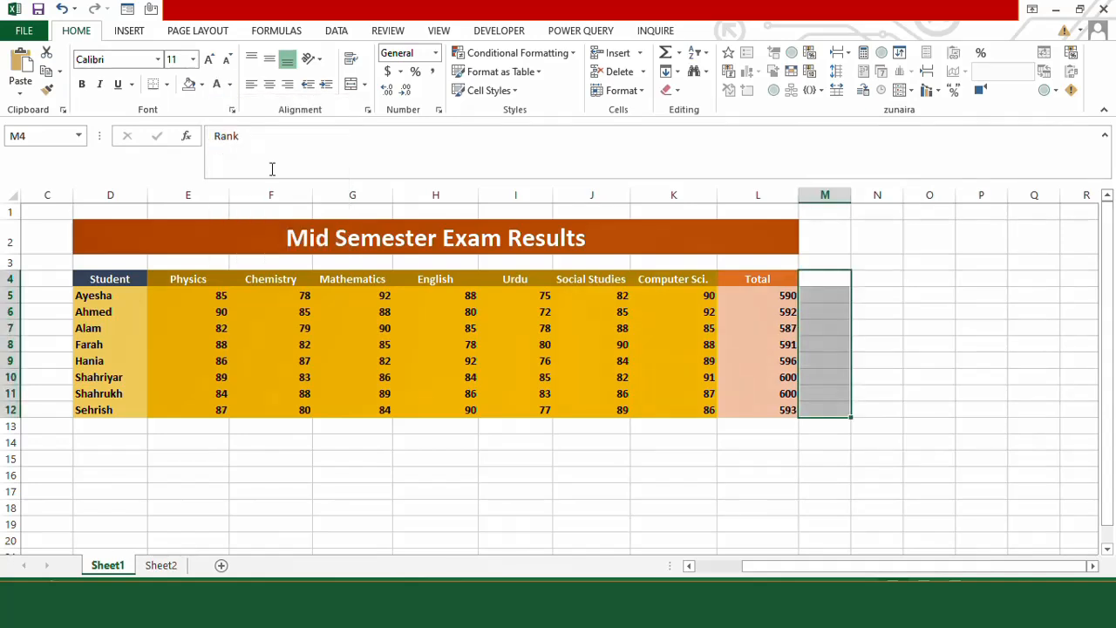
{"action": "left_click", "coordinate": [827, 306]}
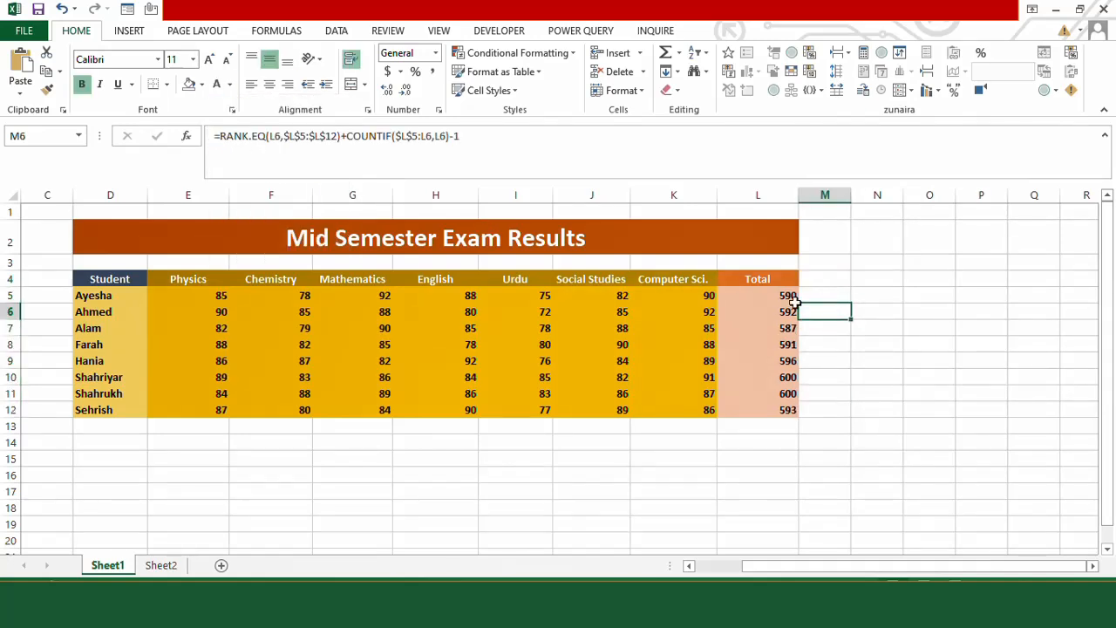
Check the two equal totals in L10 and L11 on Sheet1
{"action": "left_click", "coordinate": [757, 377]}
{"action": "key", "text": "Down"}
{"action": "left_click", "coordinate": [756, 377]}
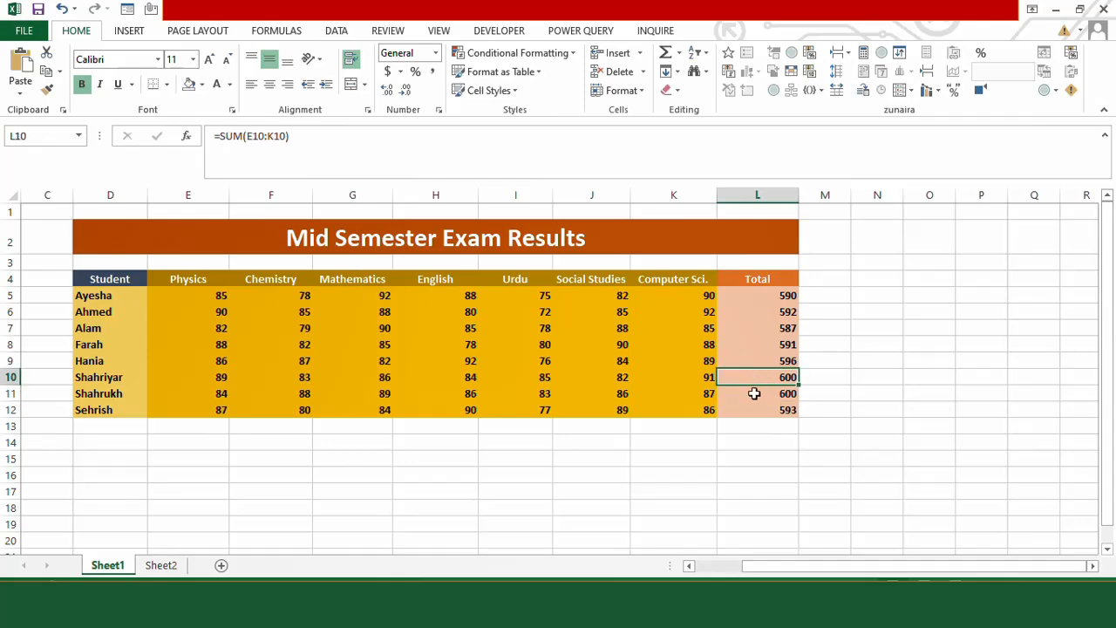
{"action": "left_click", "coordinate": [755, 392]}
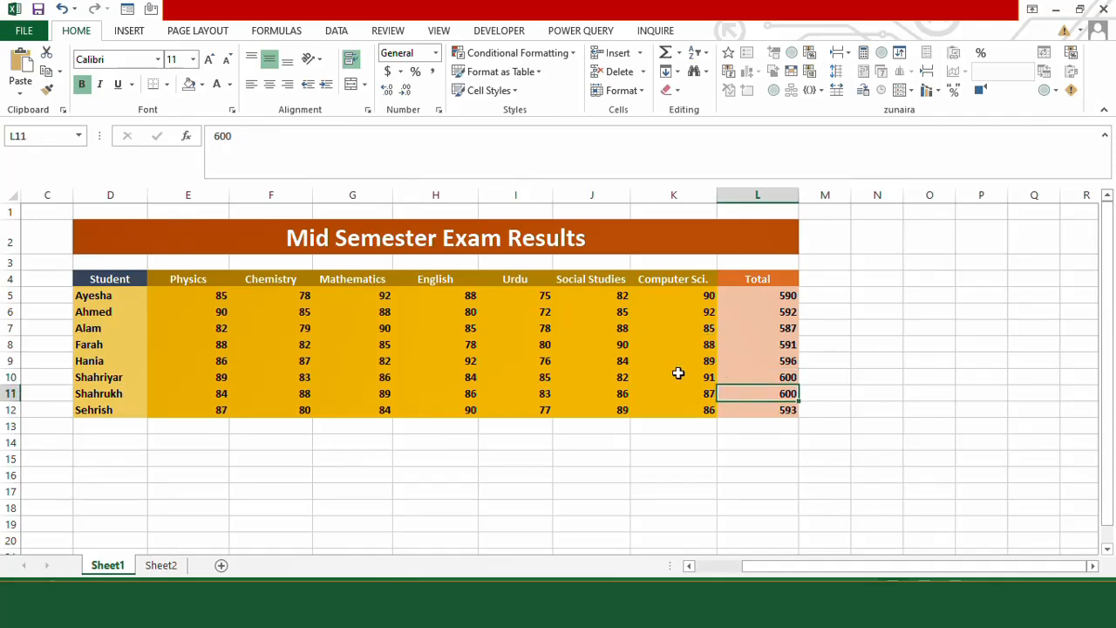
Review the LARGE formula behind the first Marks value in D7 on Sheet2
{"action": "left_click", "coordinate": [160, 565]}
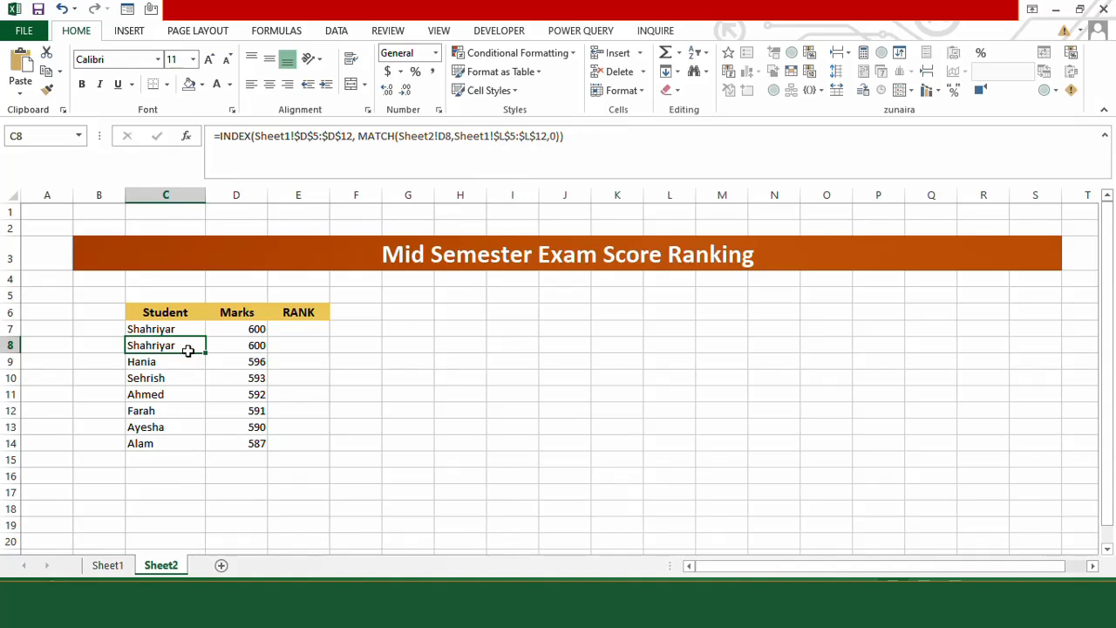
{"action": "left_click", "coordinate": [311, 331]}
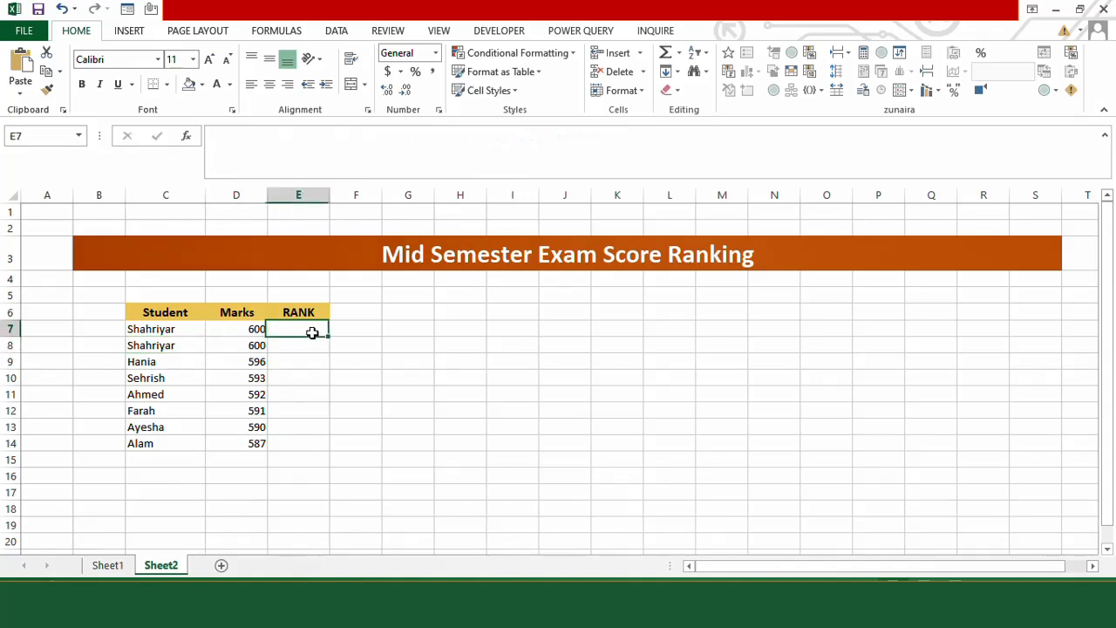
{"action": "left_click", "coordinate": [254, 329]}
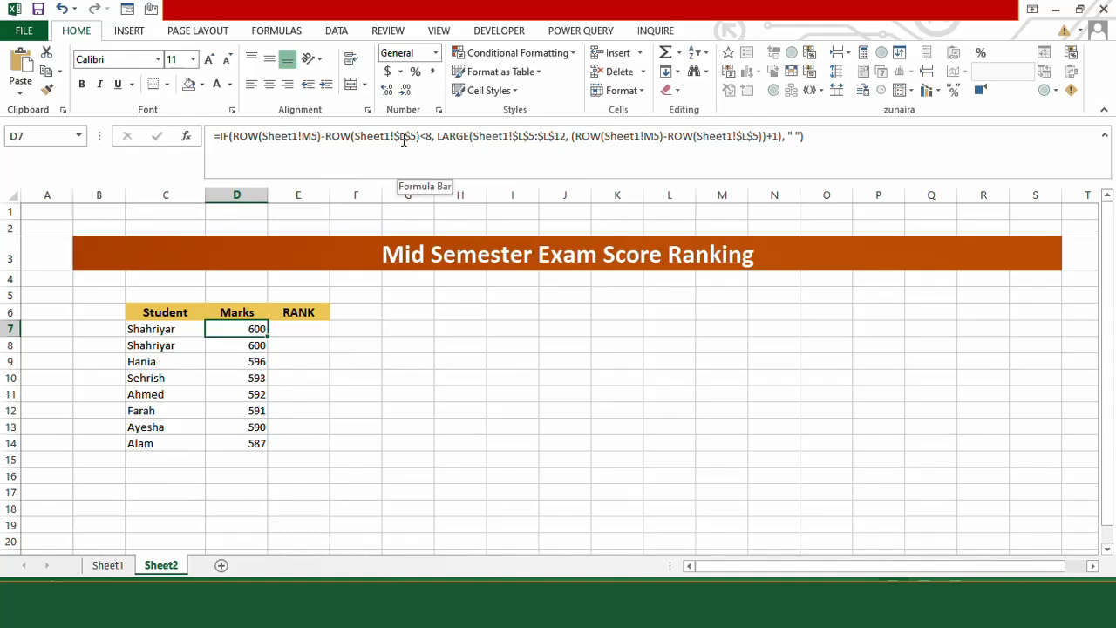
Make the helper ranks in M5:M12 on Sheet1 visible by setting their font color to black
{"action": "left_click", "coordinate": [122, 566]}
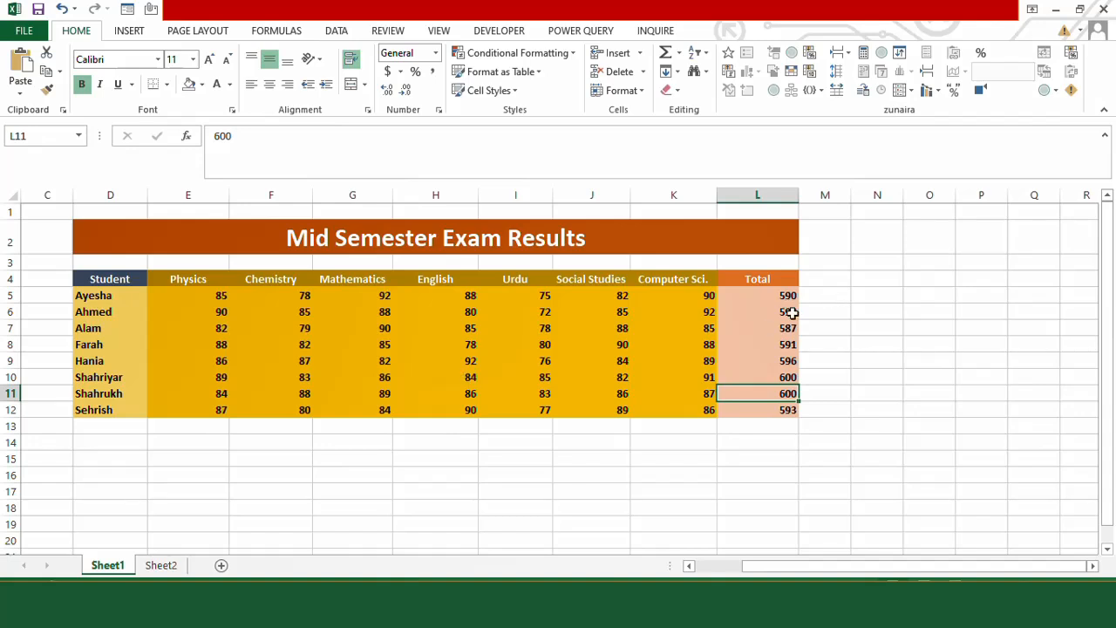
{"action": "left_click_drag", "start_coordinate": [817, 299], "coordinate": [825, 409]}
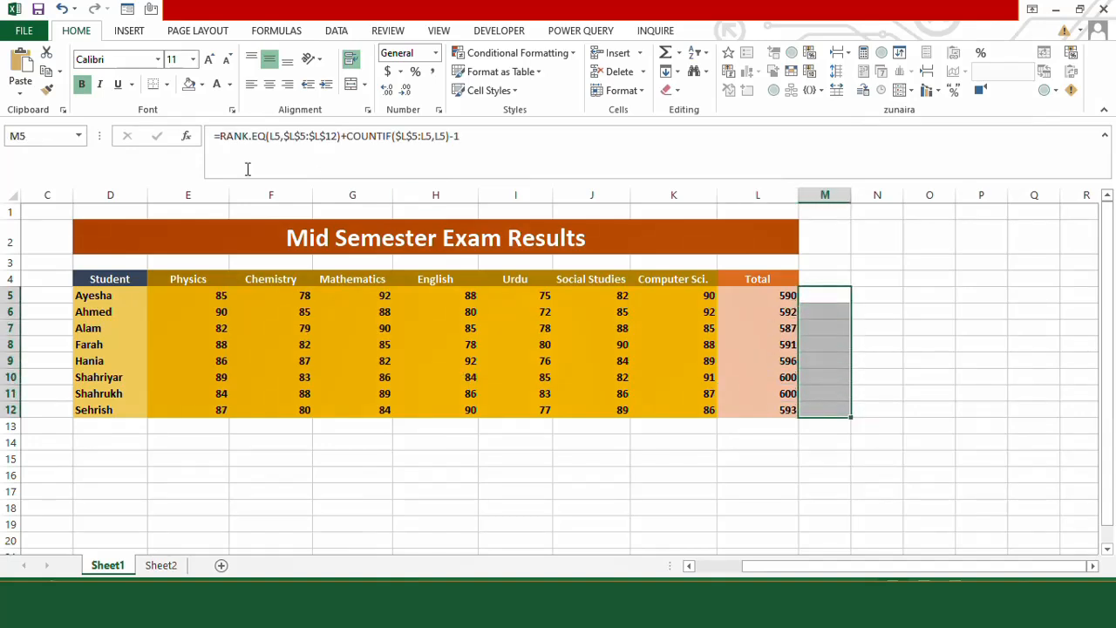
{"action": "left_click", "coordinate": [230, 85]}
{"action": "left_click", "coordinate": [229, 108]}
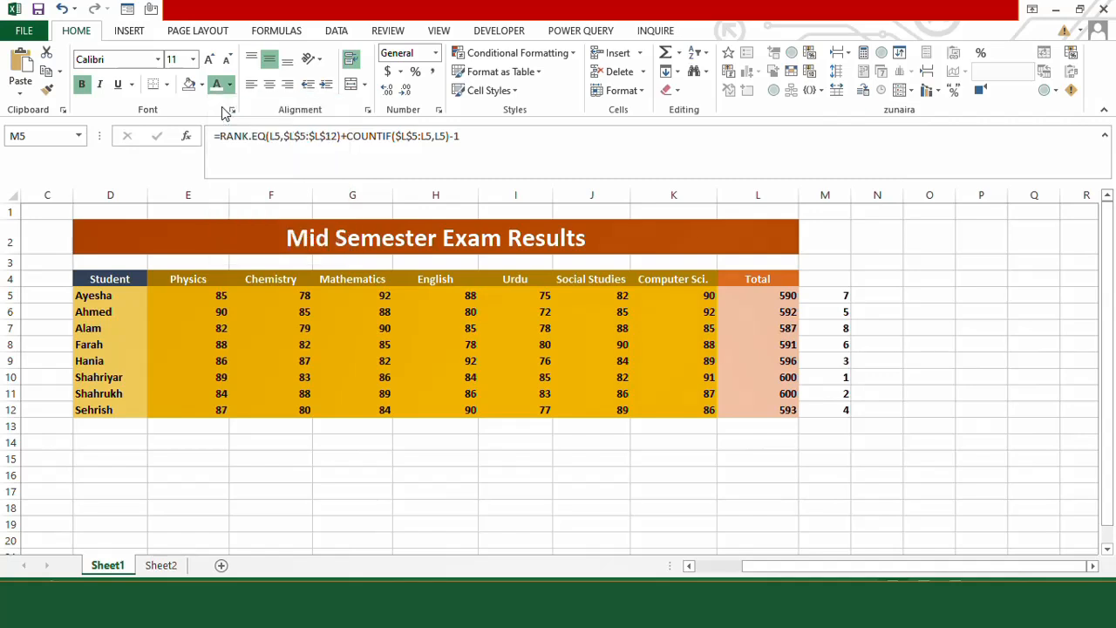
{"action": "left_click", "coordinate": [879, 307]}
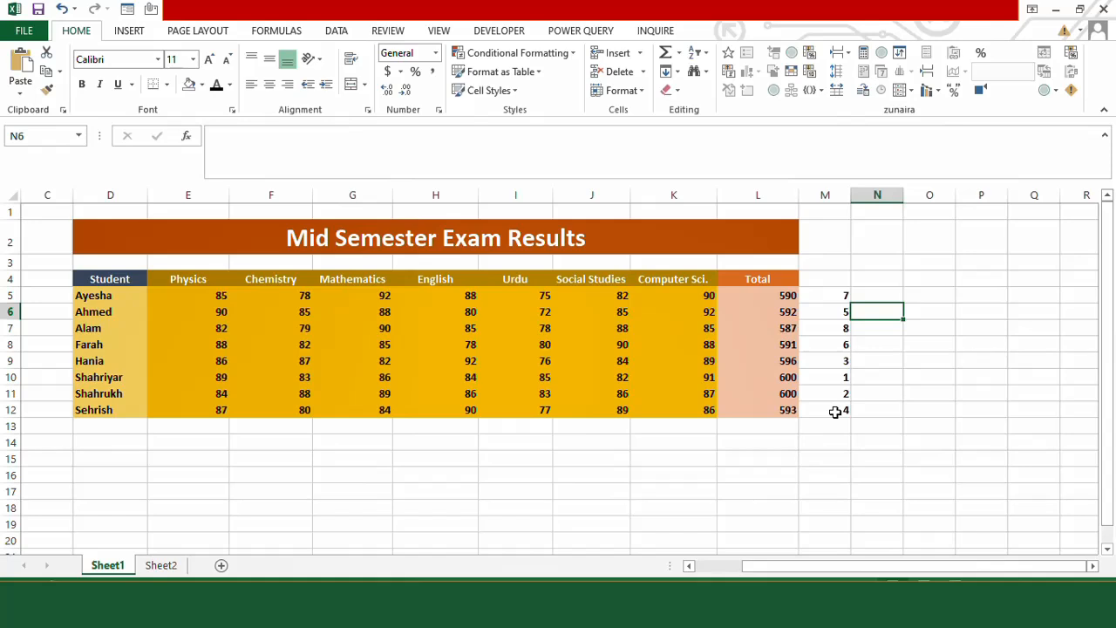
{"action": "left_click_drag", "start_coordinate": [819, 294], "coordinate": [843, 410]}
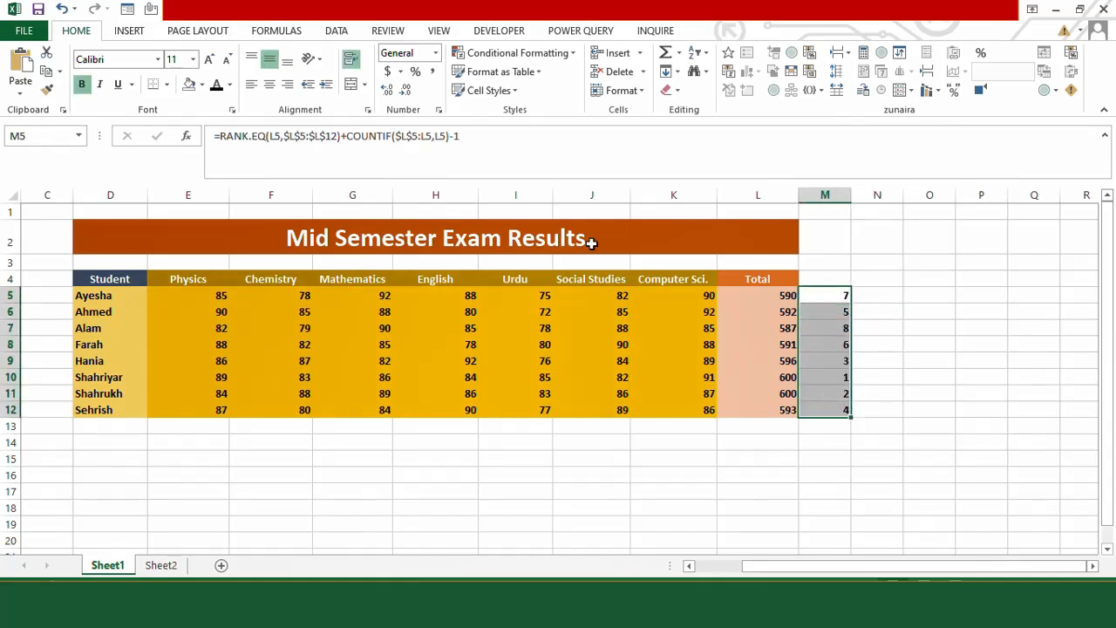
{"action": "left_click", "coordinate": [384, 458]}
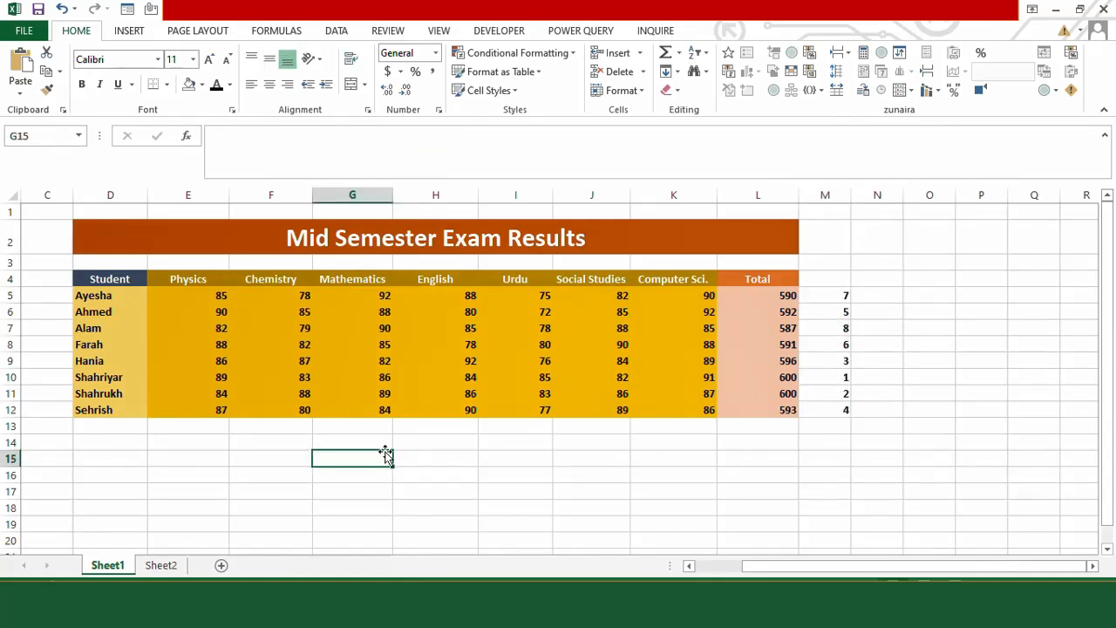
Copy the Marks formula from D7 on Sheet2 into the first RANK cell, E7
{"action": "left_click", "coordinate": [161, 566]}
{"action": "key", "text": "ctrl+c"}
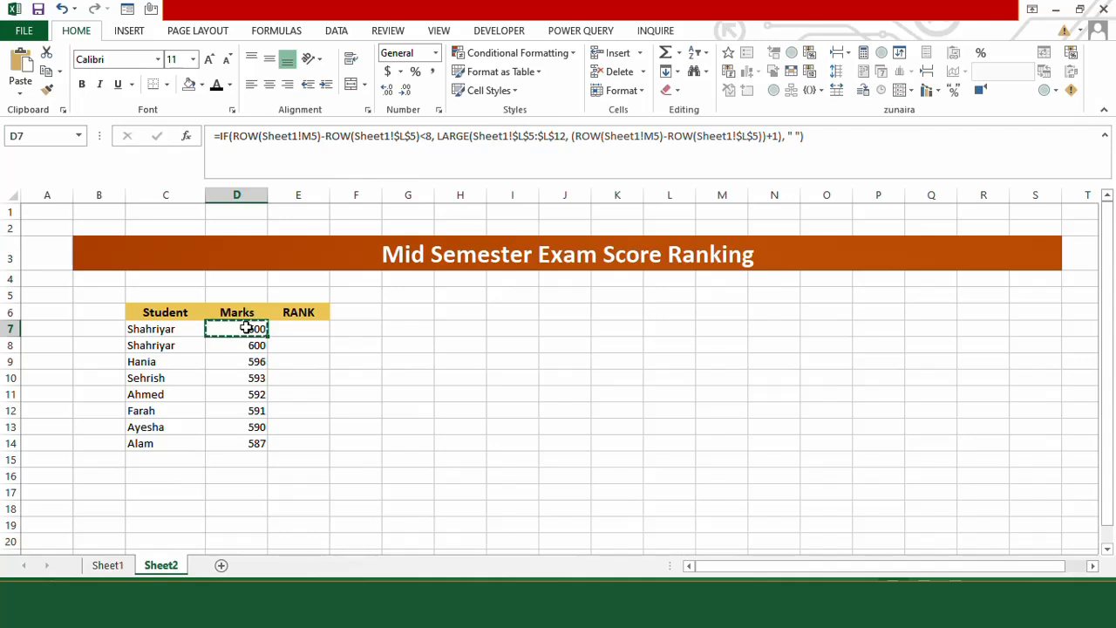
{"action": "left_click", "coordinate": [303, 329]}
{"action": "key", "text": "ctrl+v"}
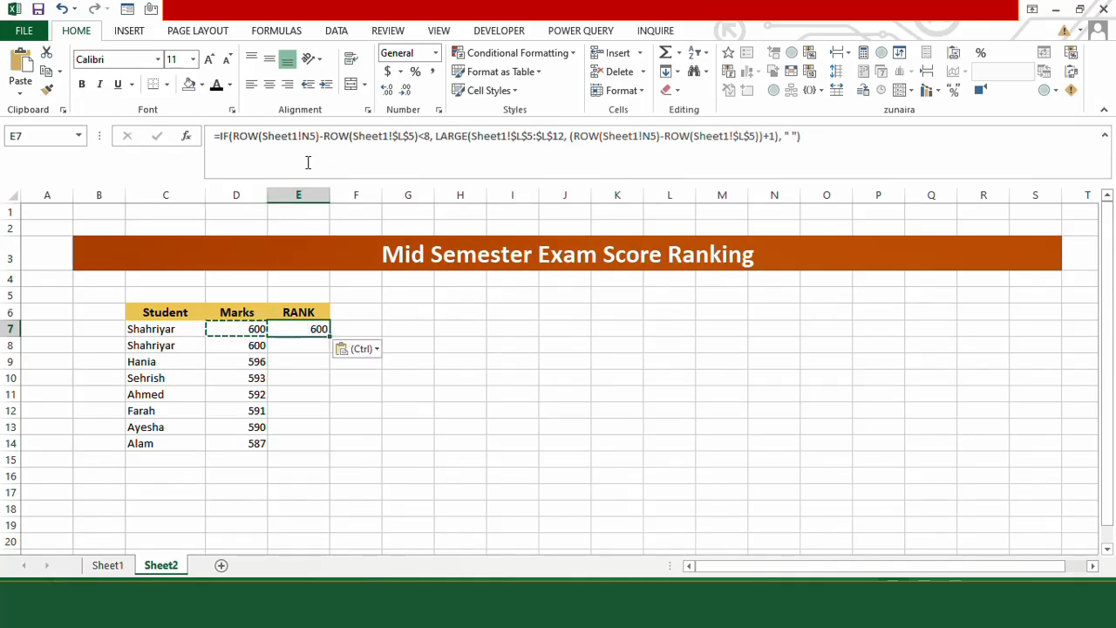
Change the column L references in the E7 formula to column M, using $M$5 in both ROW references and $M$5:$M$12 in LARGE
{"action": "left_click", "coordinate": [404, 139]}
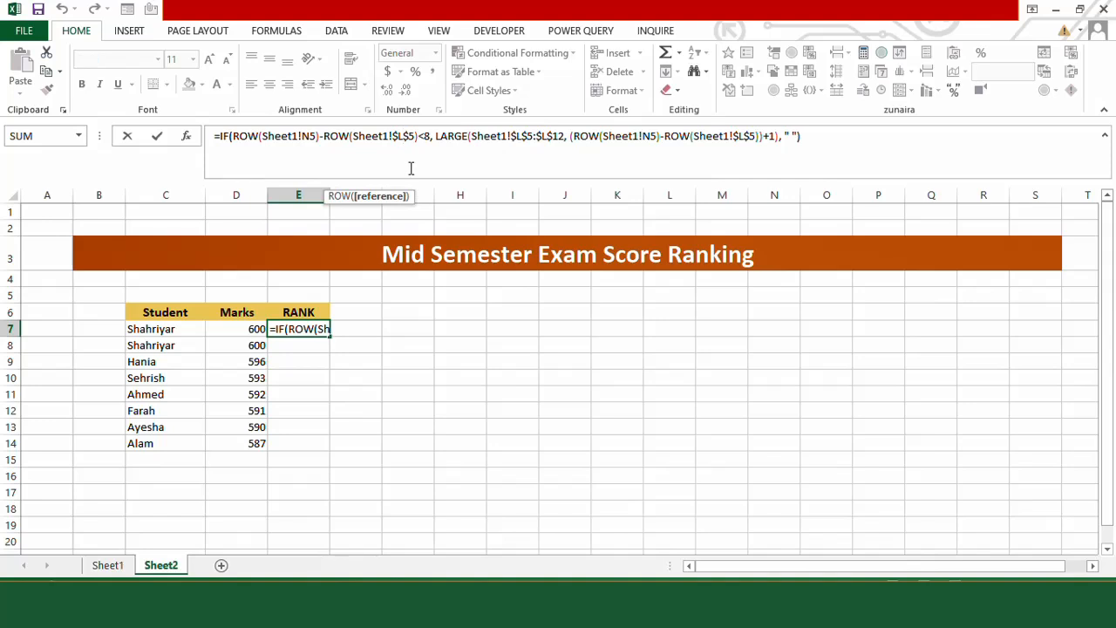
{"action": "key", "text": "BackSpace"}
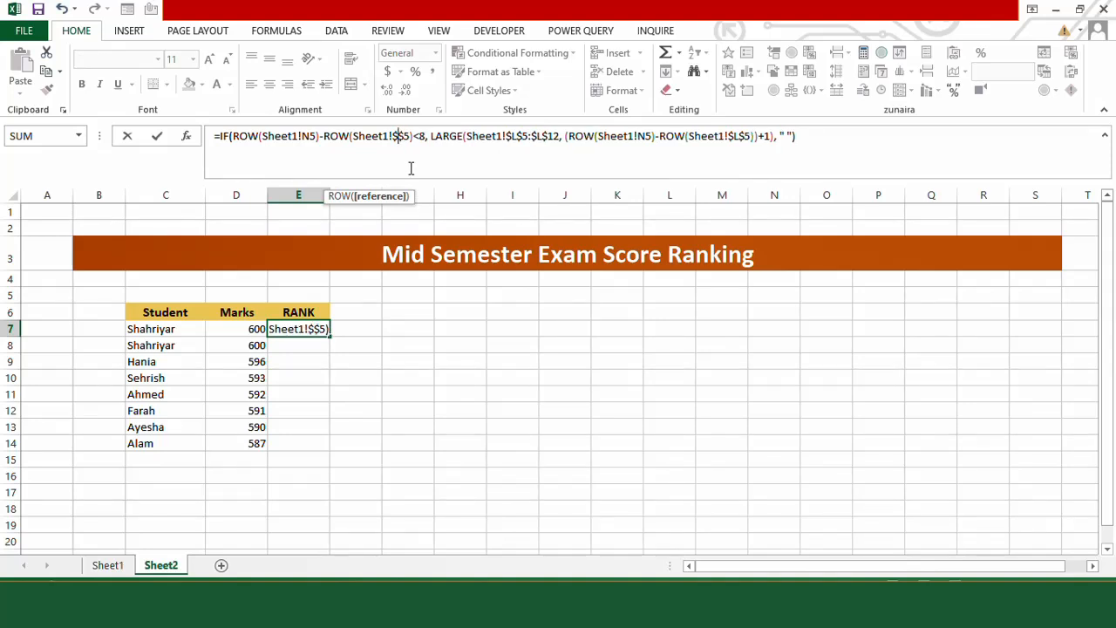
{"action": "type", "text": "M"}
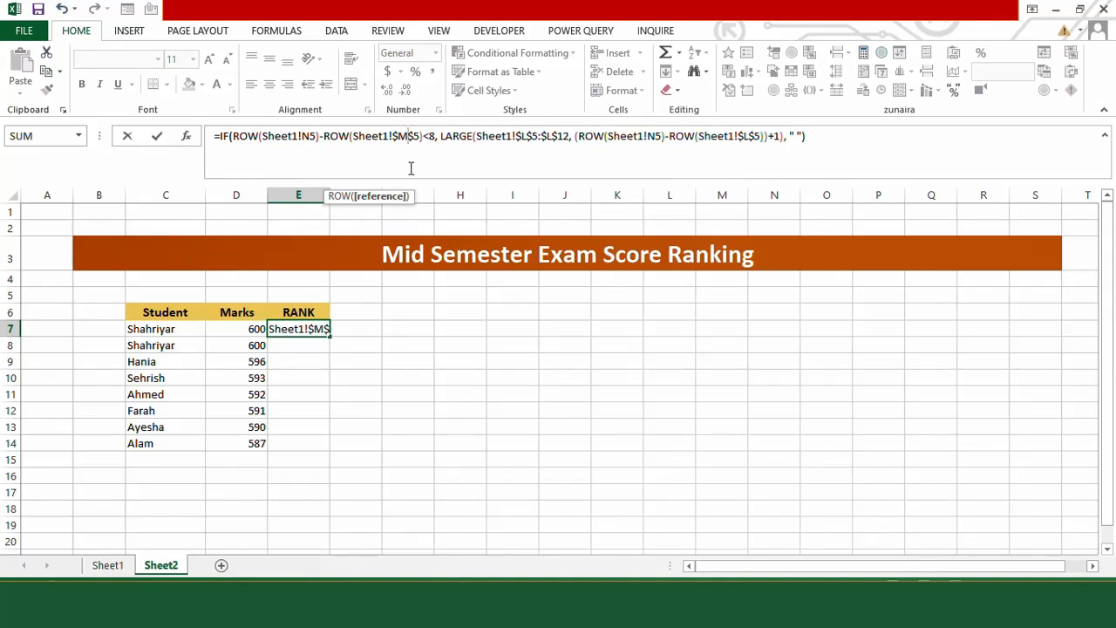
{"action": "left_click", "coordinate": [527, 137]}
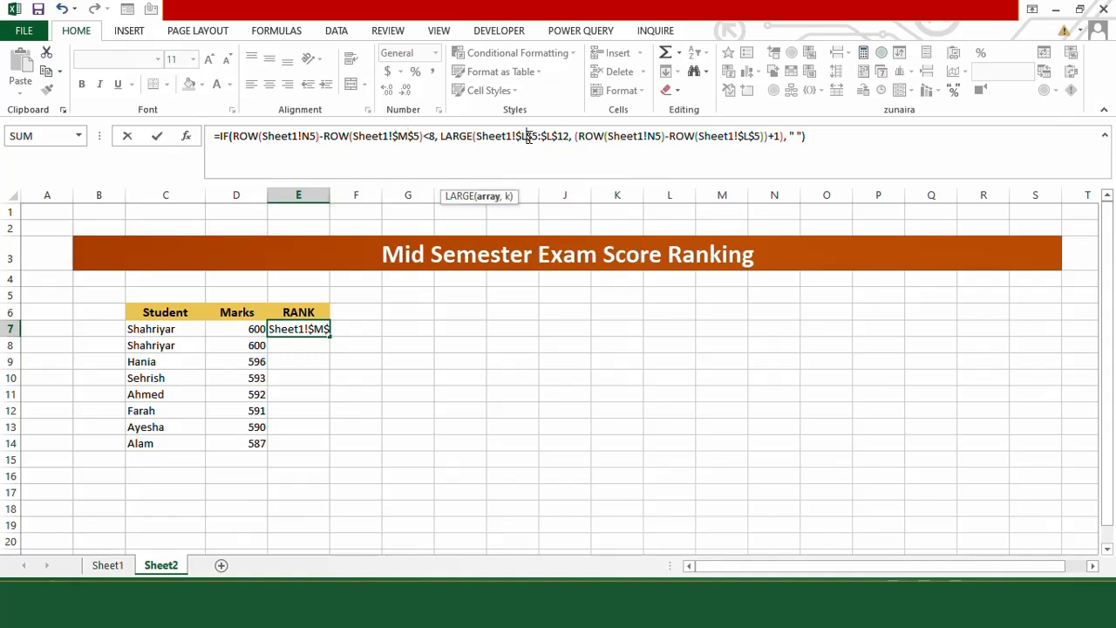
{"action": "key", "text": "BackSpace"}
{"action": "type", "text": "M$"}
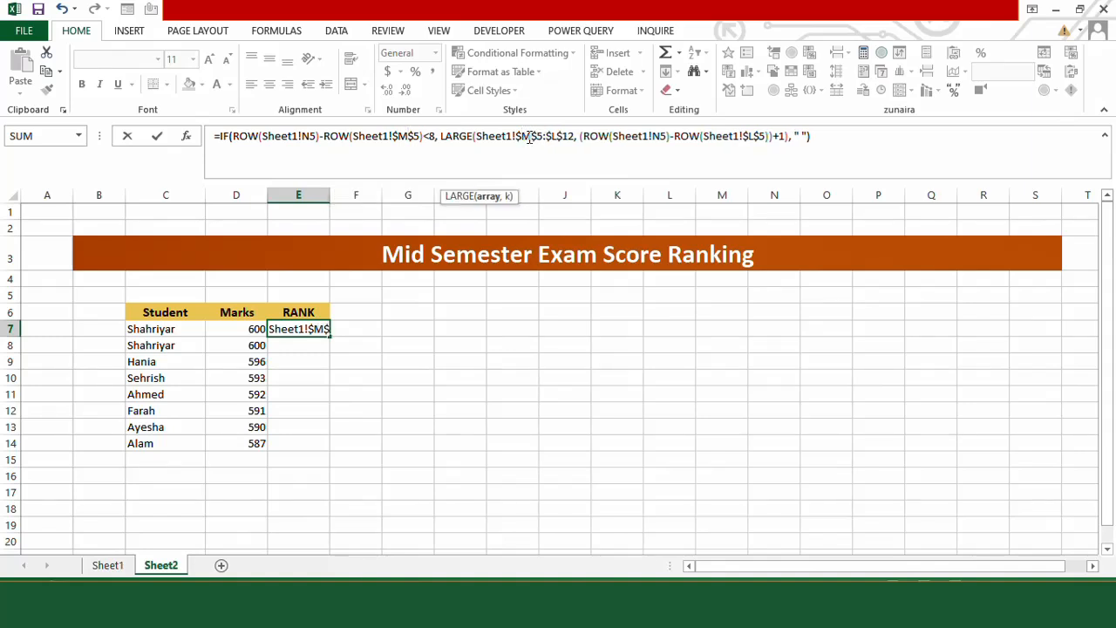
{"action": "key", "text": "BackSpace"}
{"action": "type", "text": "M"}
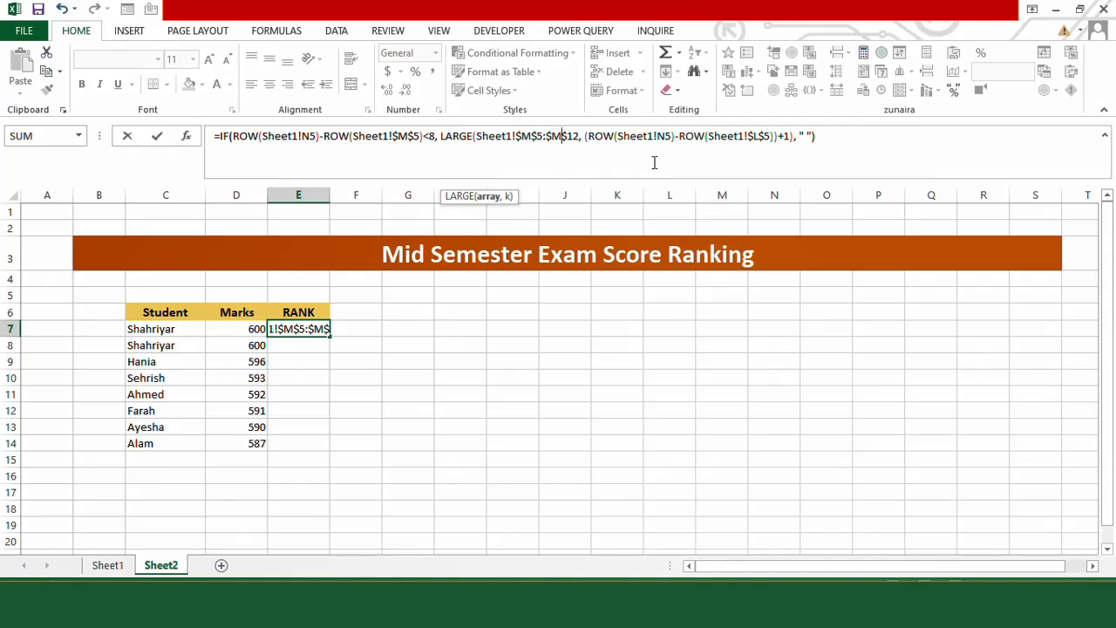
{"action": "left_click", "coordinate": [764, 135]}
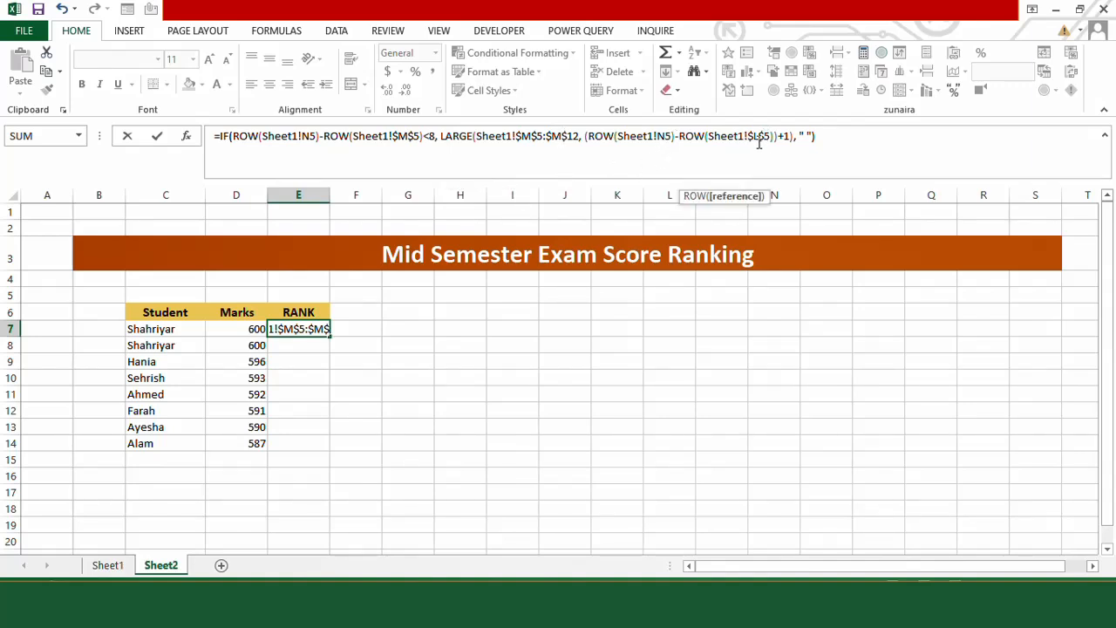
{"action": "key", "text": "BackSpace"}
{"action": "type", "text": "M"}
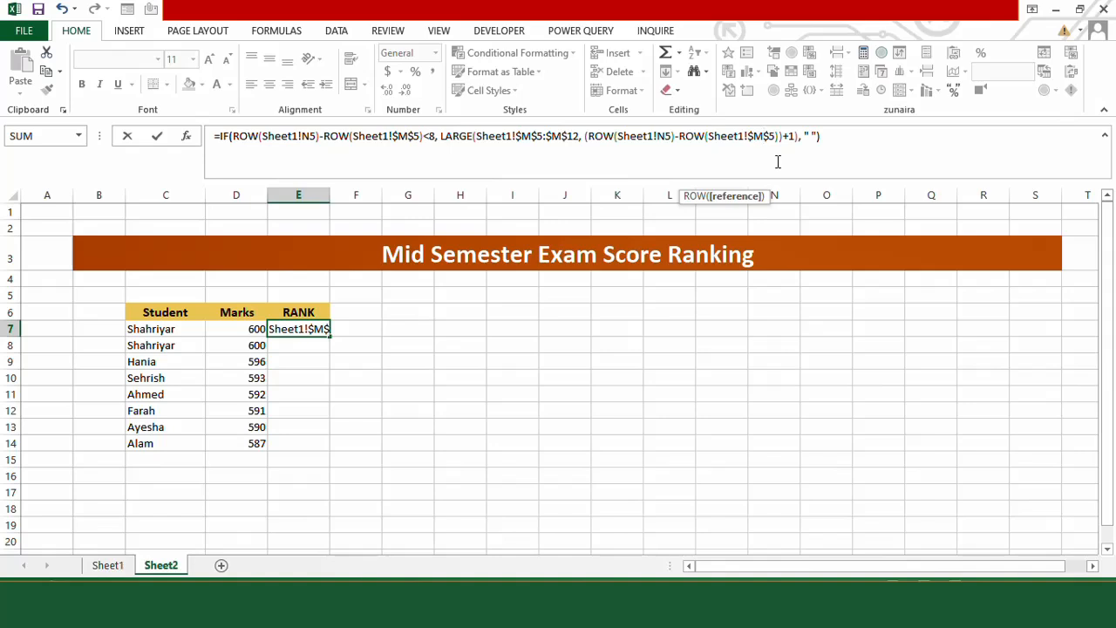
{"action": "key", "text": "Return"}
Fill the LARGE-based rank formula from E7 down to E14
{"action": "left_click", "coordinate": [299, 329]}
{"action": "double_click", "coordinate": [330, 336]}
{"action": "left_click", "coordinate": [293, 334]}
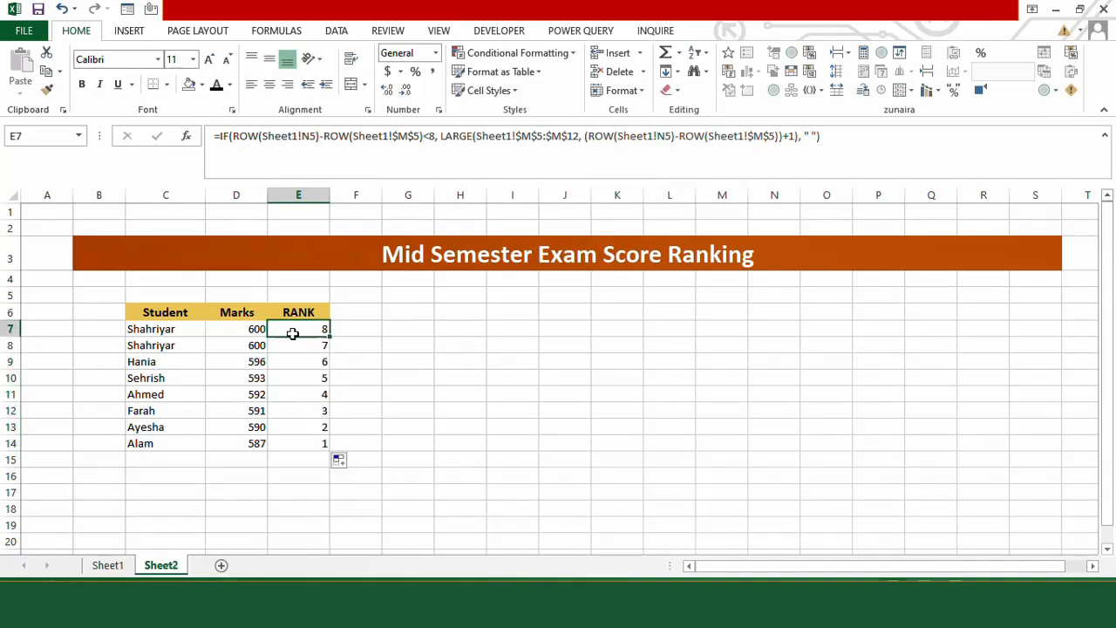
Compare the order of the ranks in E7:E14 with the totals and helper ranks on Sheet1
{"action": "left_click_drag", "start_coordinate": [293, 334], "coordinate": [291, 443]}
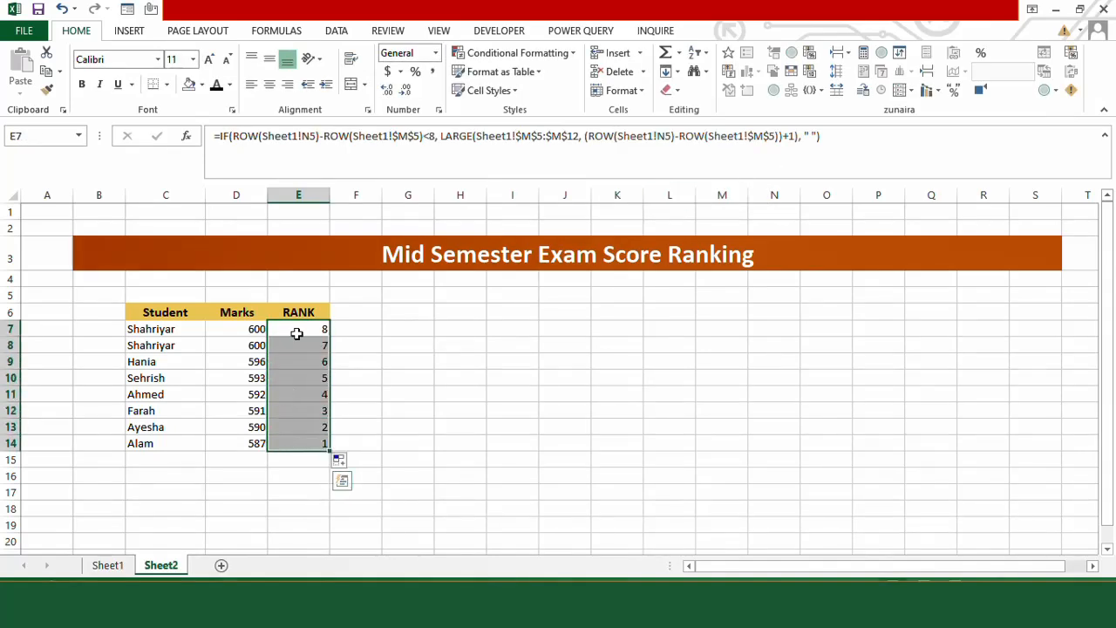
{"action": "left_click", "coordinate": [297, 334]}
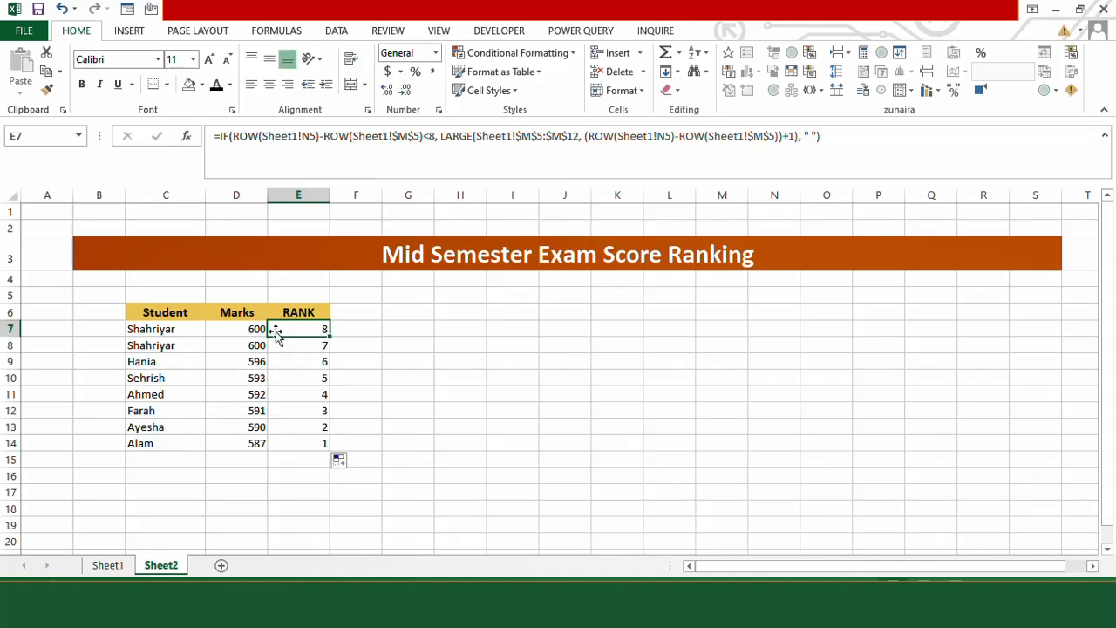
{"action": "left_click", "coordinate": [115, 567]}
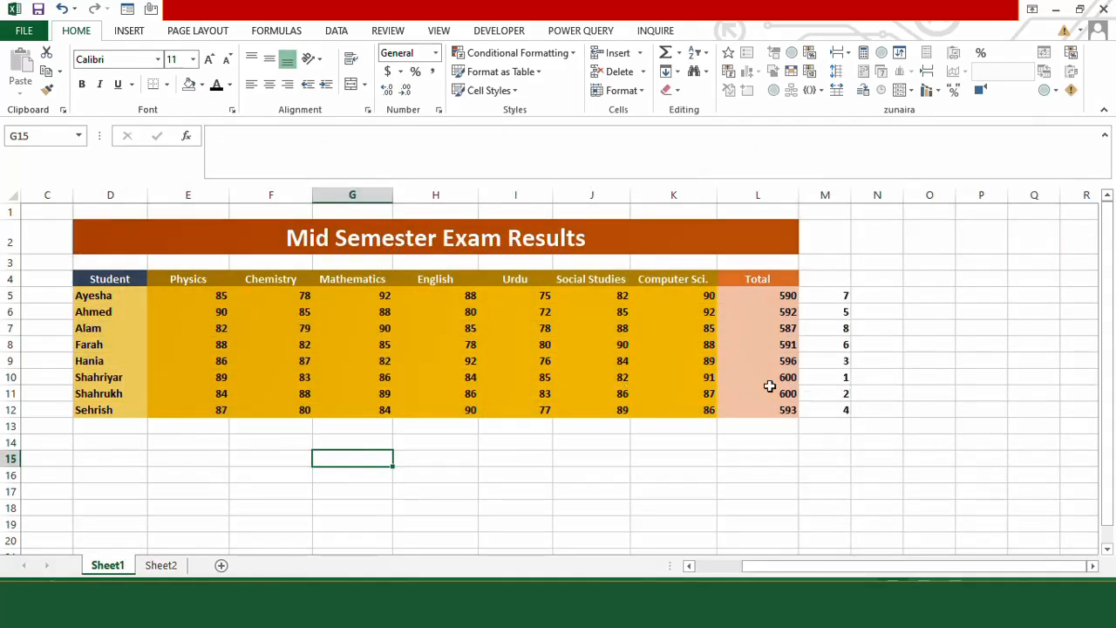
{"action": "left_click", "coordinate": [172, 563]}
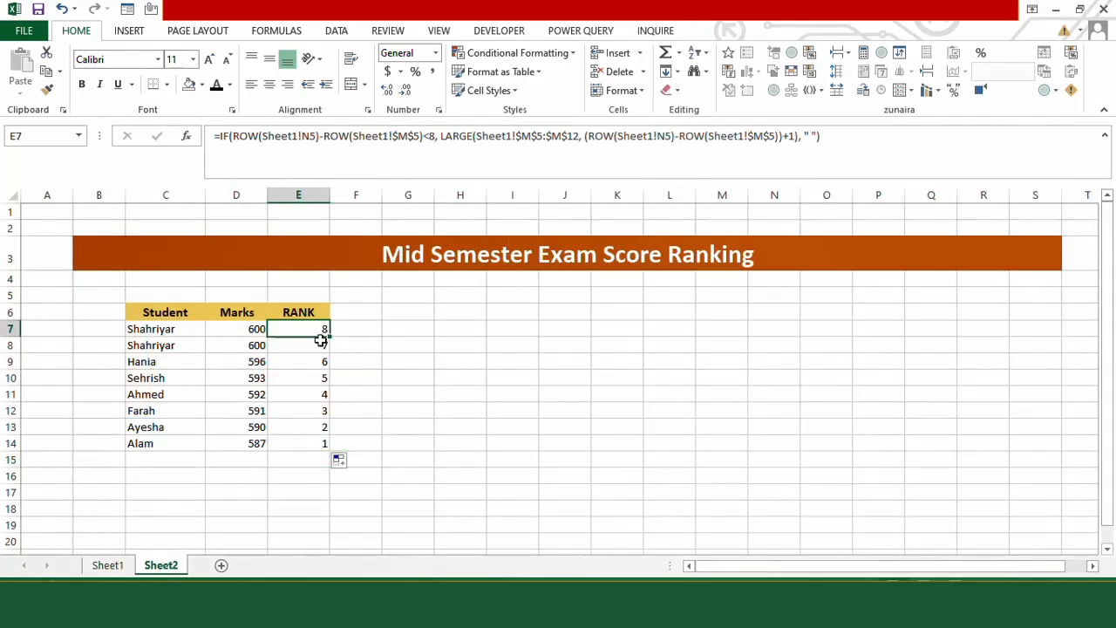
Replace the LARGE function with SMALL in the rank formula in E7 on Sheet2
{"action": "left_click", "coordinate": [474, 136]}
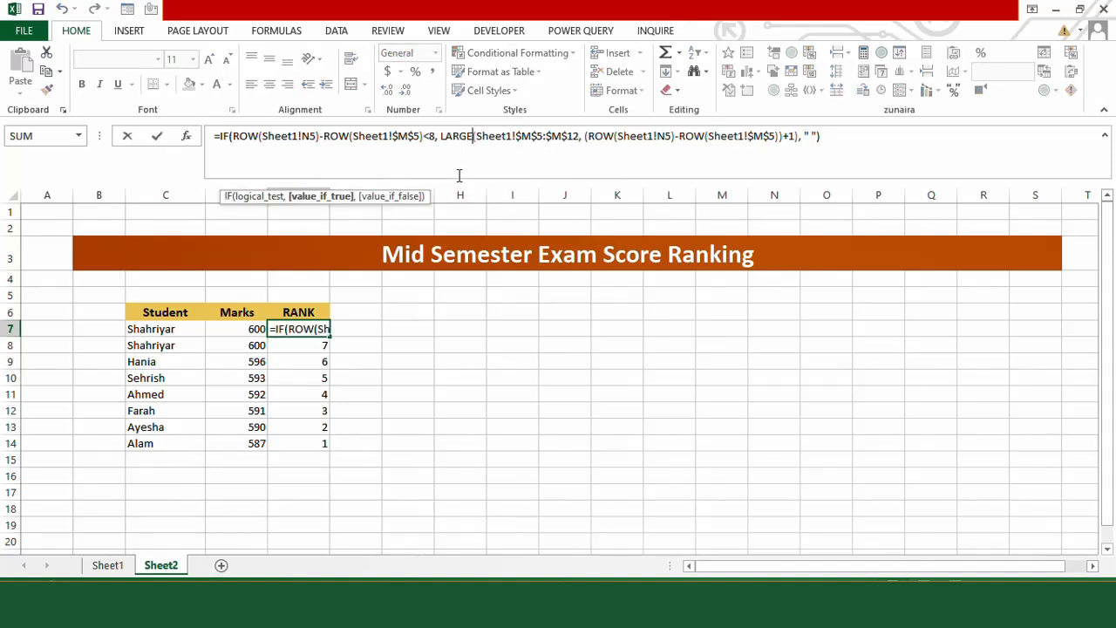
{"action": "key", "text": "BackSpace"}
{"action": "key", "text": "BackSpace"}
{"action": "key", "text": "BackSpace"}
{"action": "key", "text": "BackSpace"}
{"action": "key", "text": "BackSpace"}
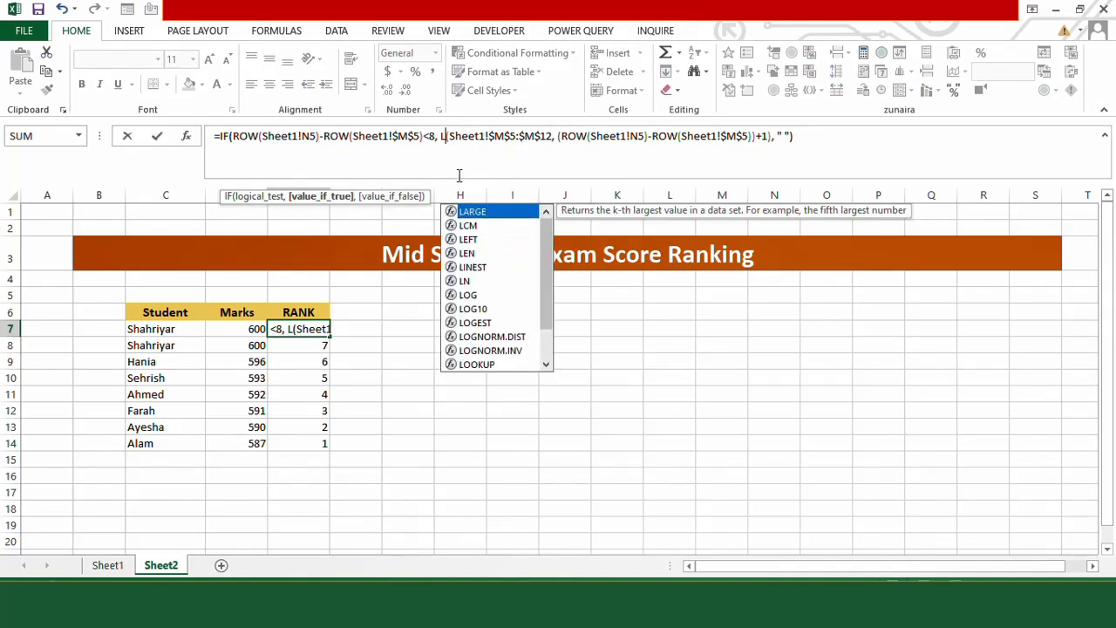
{"action": "type", "text": "SMALL"}
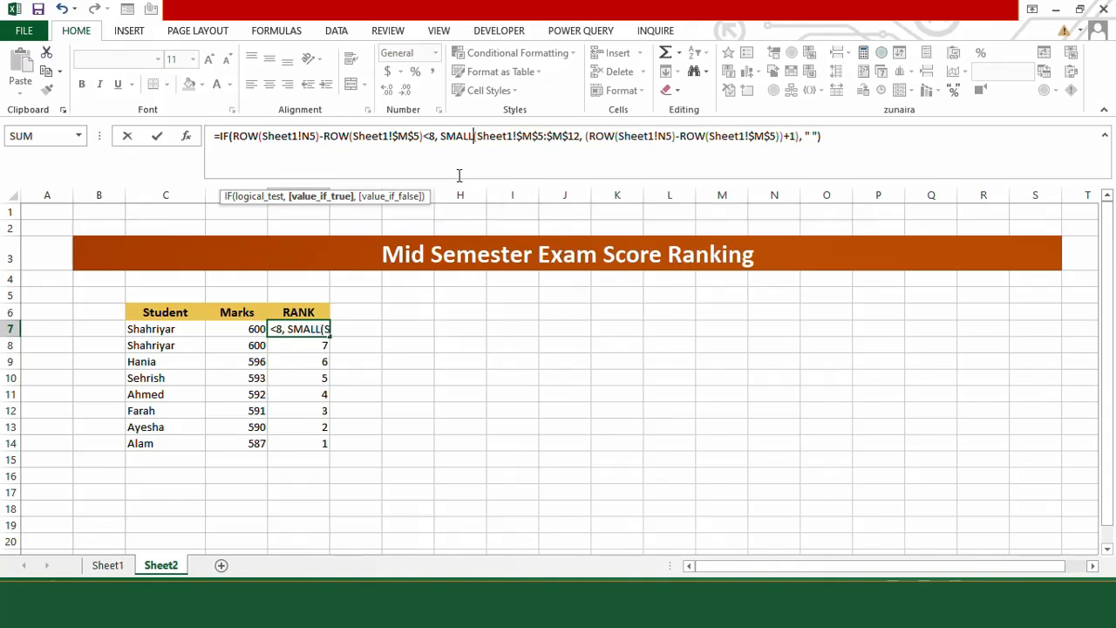
{"action": "key", "text": "Return"}
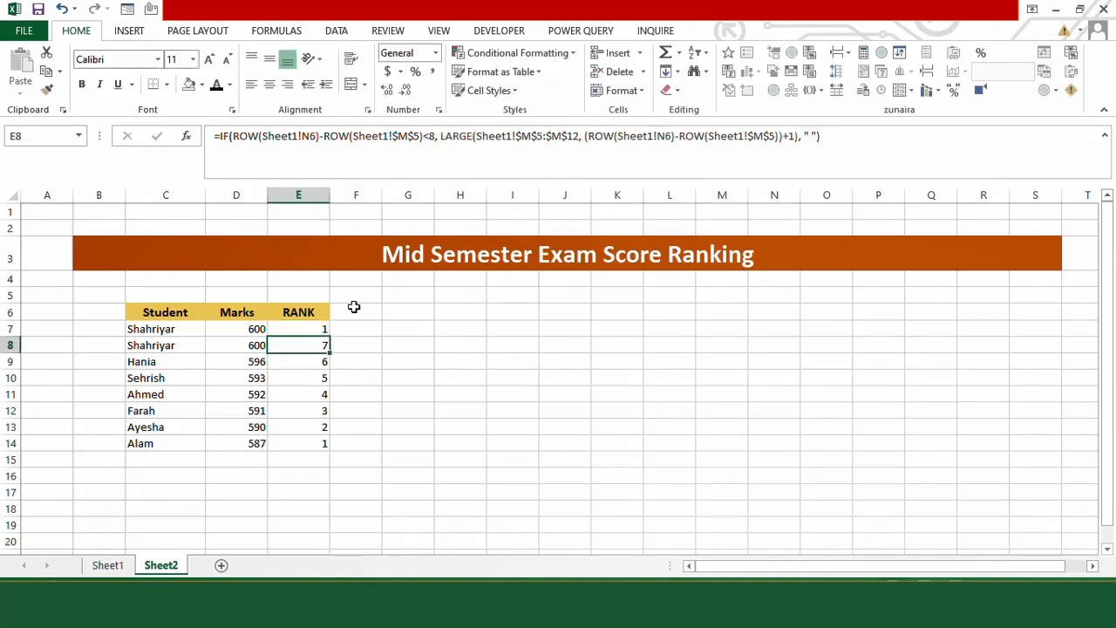
Fill the SMALL-based rank formula from E7 down to E14
{"action": "left_click", "coordinate": [317, 327]}
{"action": "double_click", "coordinate": [331, 342]}
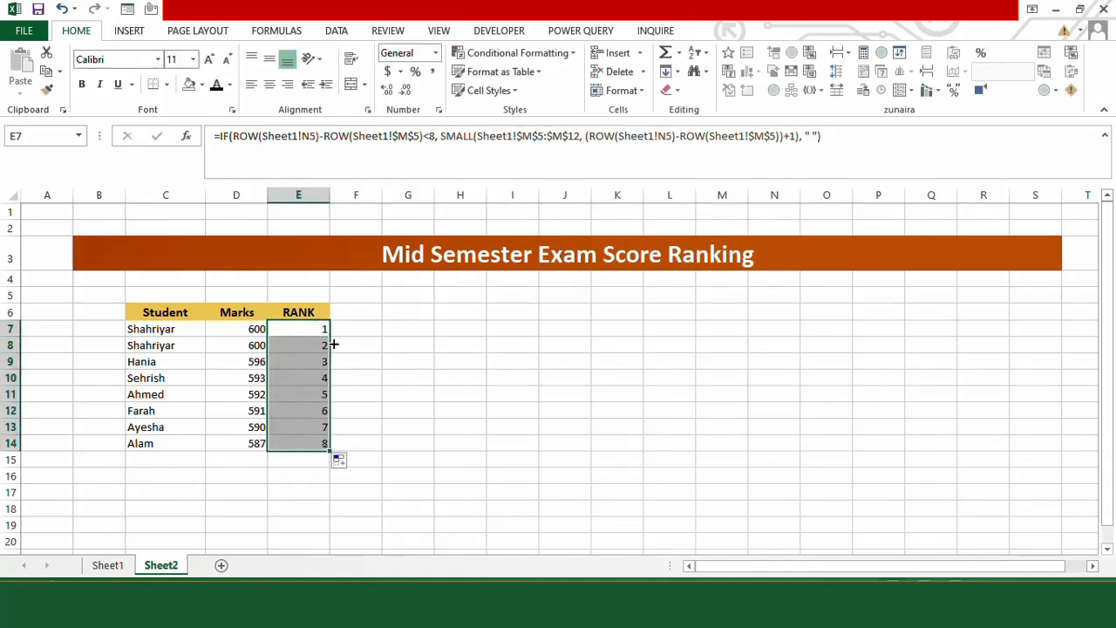
{"action": "left_click", "coordinate": [299, 328]}
{"action": "left_click", "coordinate": [296, 344]}
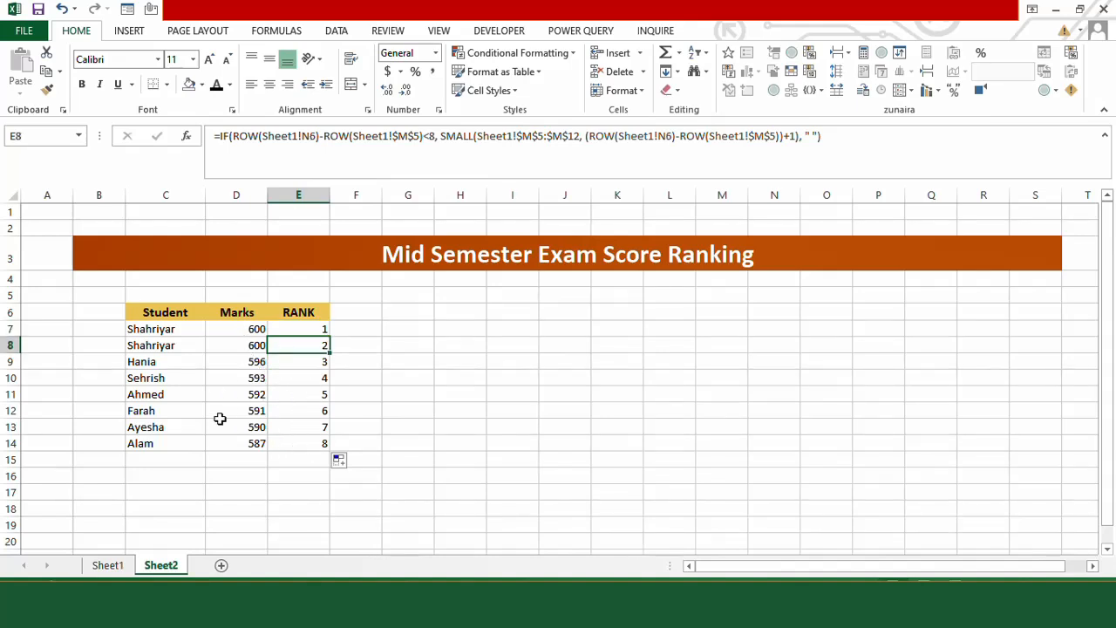
Change the MATCH lookup value in the student name formula in C7 on Sheet2 to E7
{"action": "left_click", "coordinate": [178, 333]}
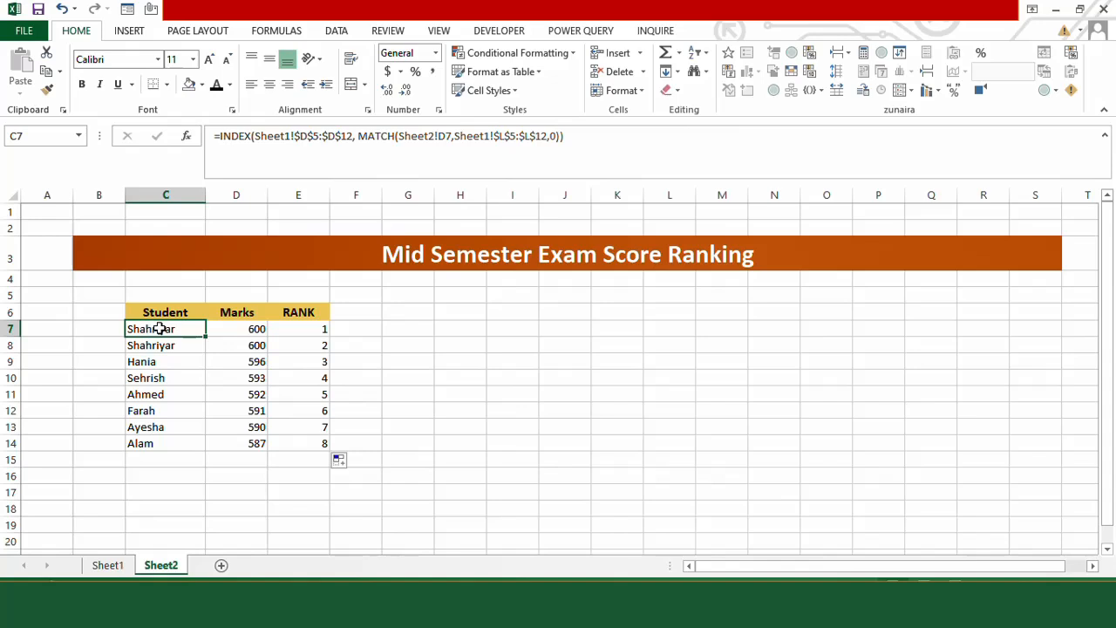
{"action": "left_click", "coordinate": [451, 137]}
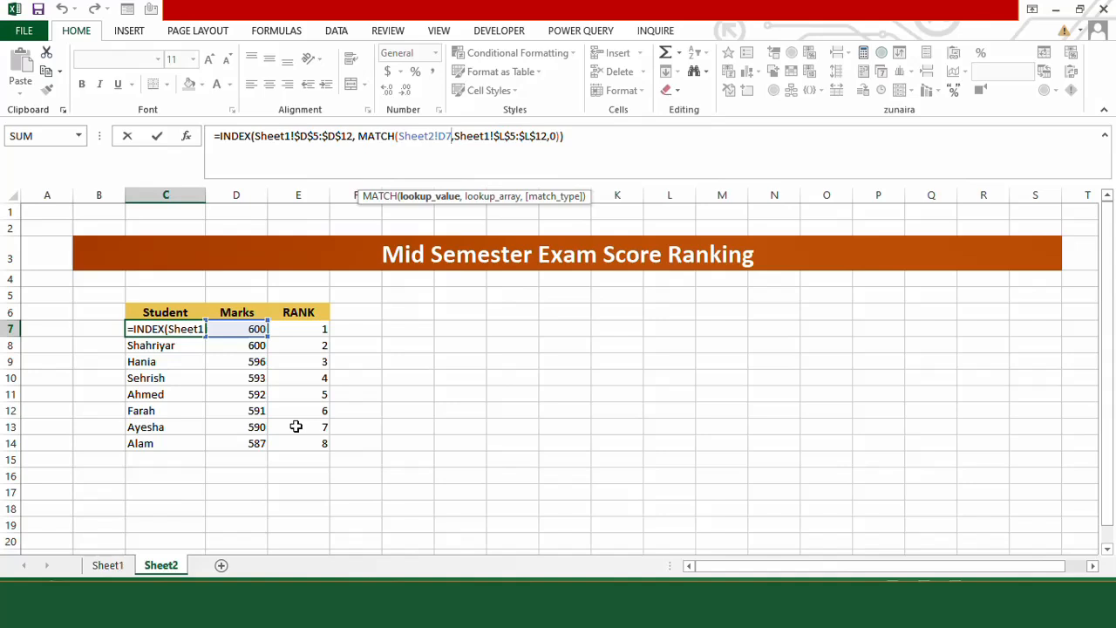
{"action": "key", "text": "BackSpace"}
{"action": "key", "text": "BackSpace"}
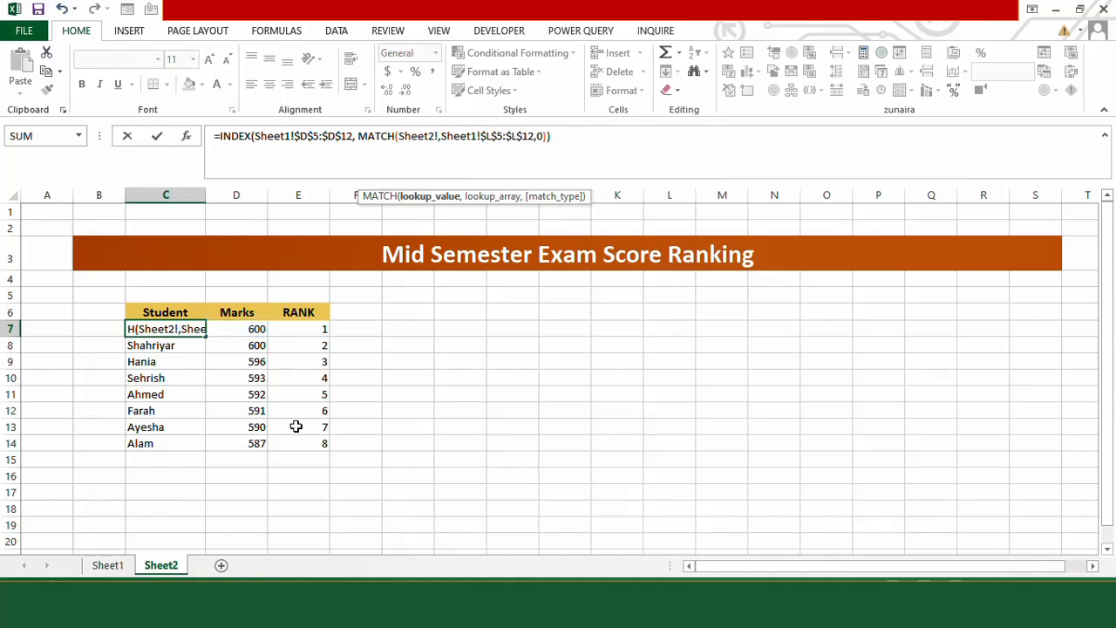
{"action": "type", "text": "E7"}
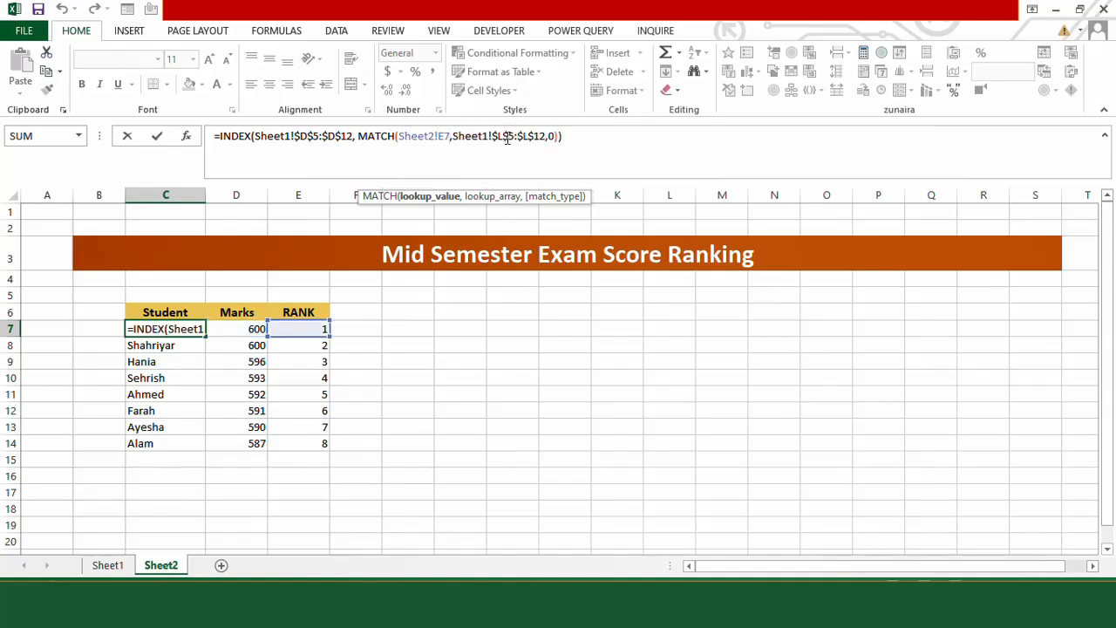
Change the MATCH lookup array in the C7 formula to the helper rank range Sheet1!$M$5:$M$12
{"action": "left_click", "coordinate": [506, 137]}
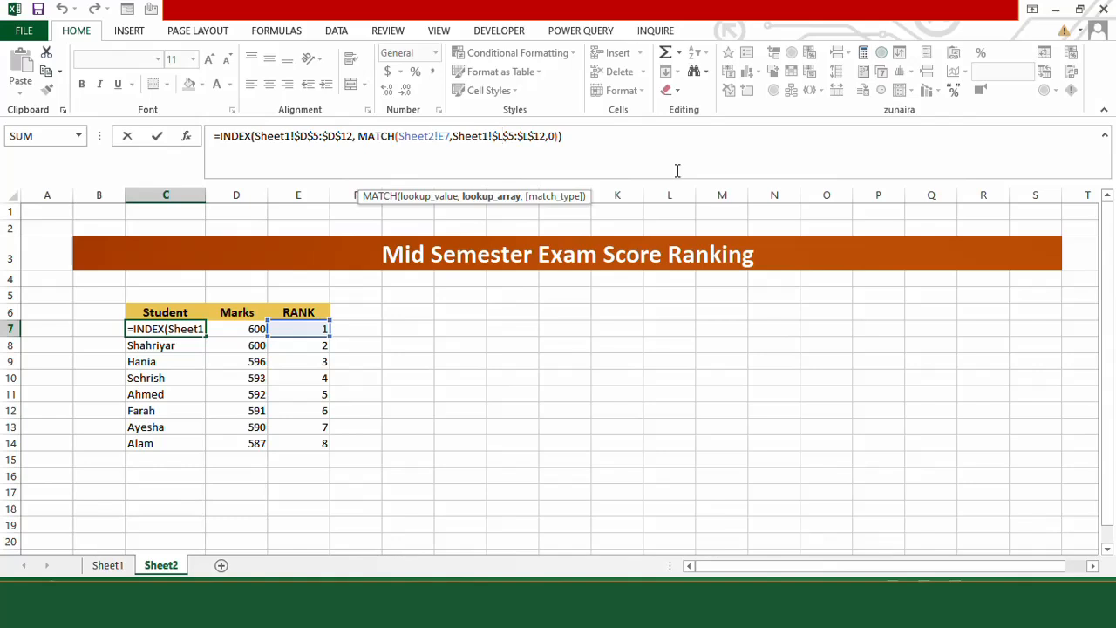
{"action": "key", "text": "BackSpace"}
{"action": "type", "text": "M"}
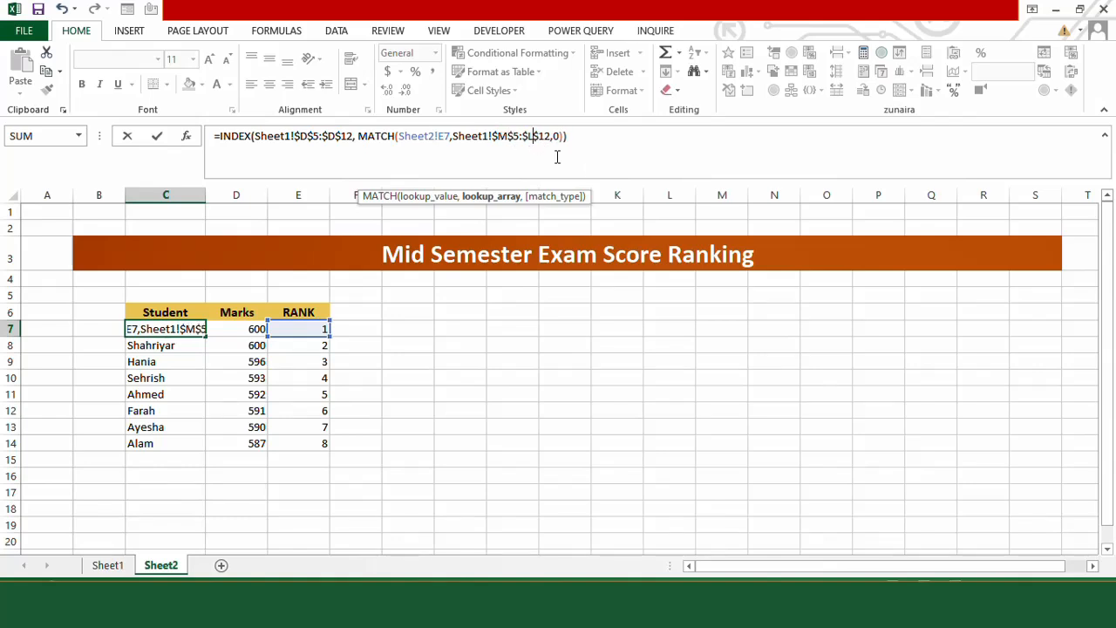
{"action": "key", "text": "BackSpace"}
{"action": "type", "text": "M"}
{"action": "key", "text": "Return"}
Fill the updated INDEX-MATCH formula from C7 down to C14 and check the student names in the following rows
{"action": "key", "text": "Up"}
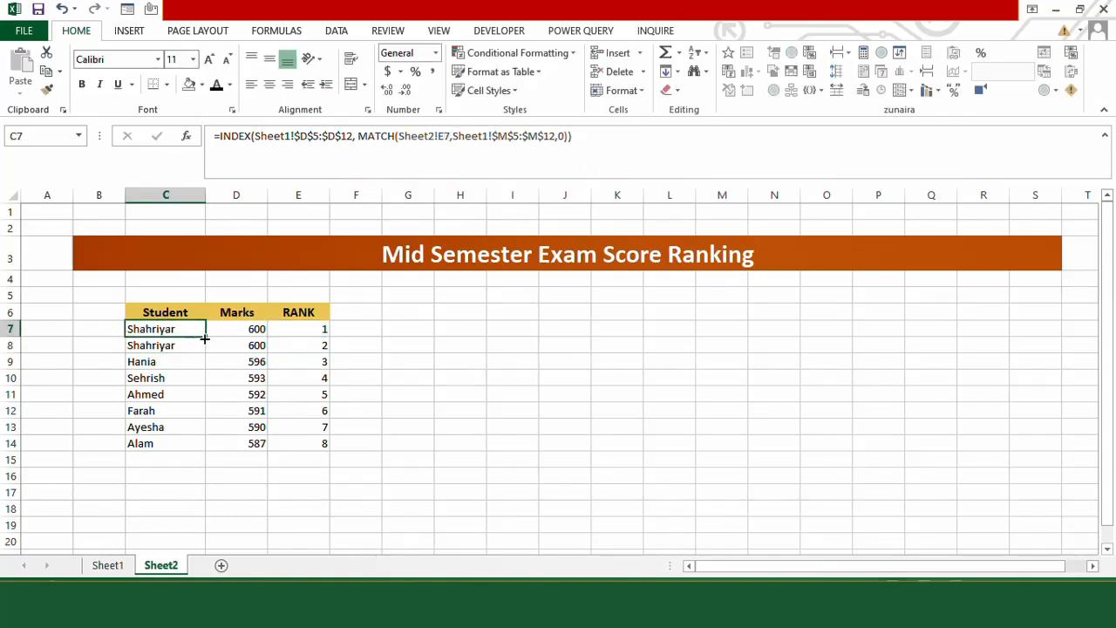
{"action": "double_click", "coordinate": [204, 339]}
{"action": "left_click", "coordinate": [182, 342]}
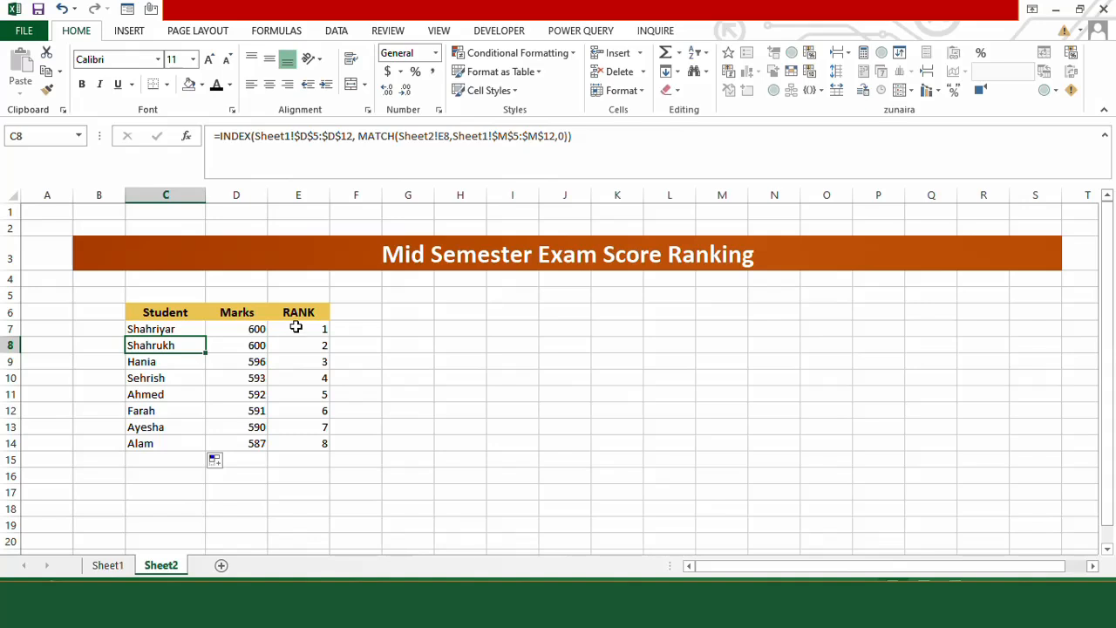
{"action": "left_click", "coordinate": [177, 365]}
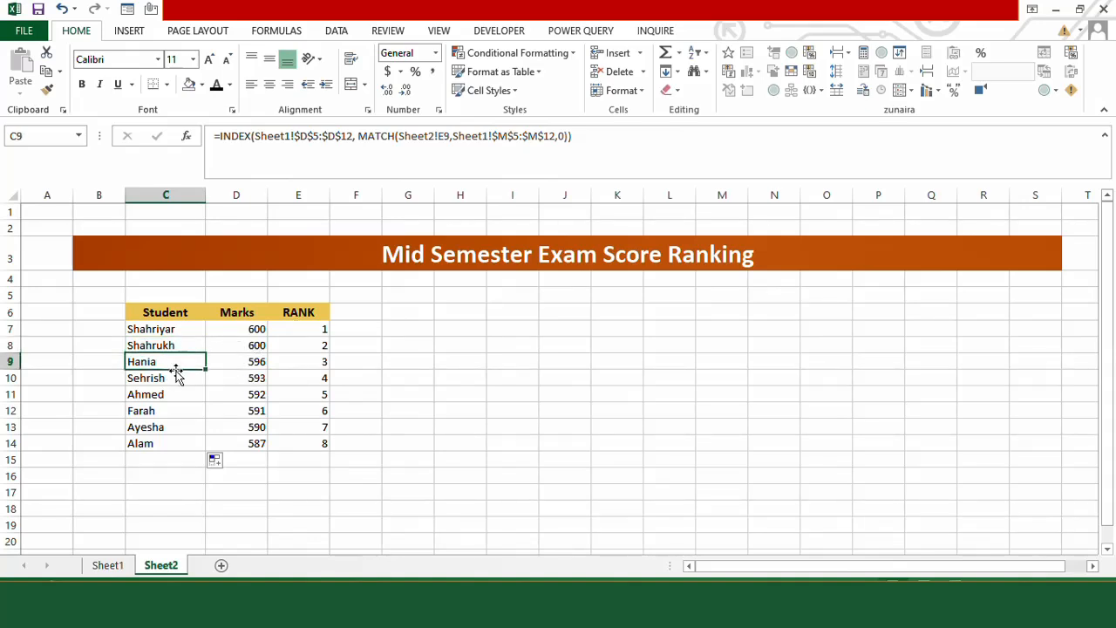
{"action": "left_click", "coordinate": [177, 378]}
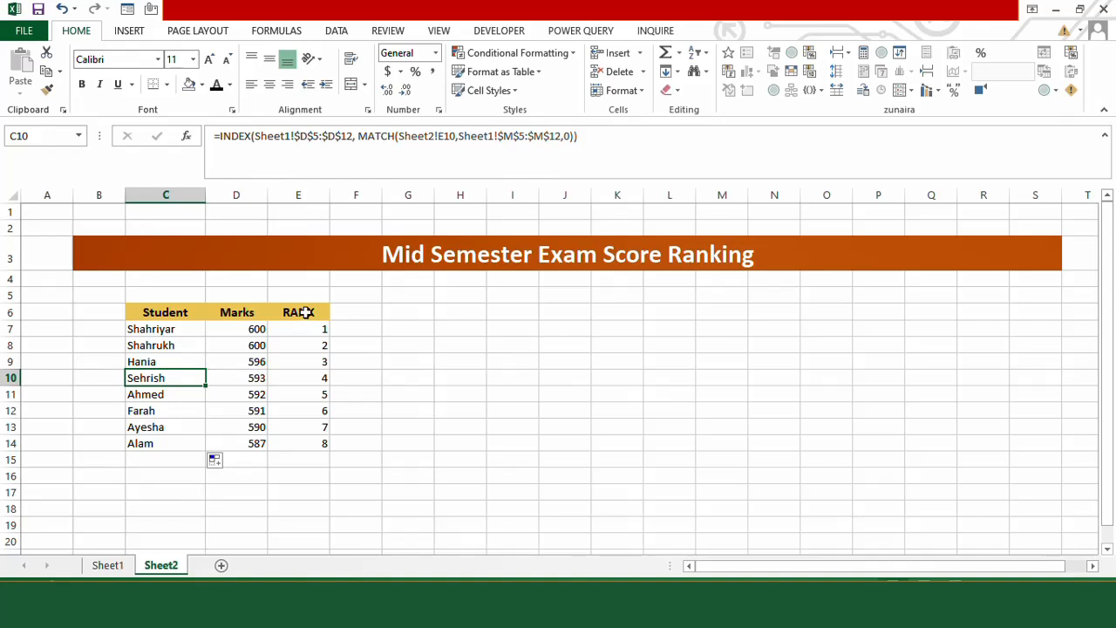
Visually hide the RANK header and values in E6:E14 on Sheet2, and compare the ranking with the totals on Sheet1
{"action": "left_click_drag", "start_coordinate": [307, 311], "coordinate": [284, 439]}
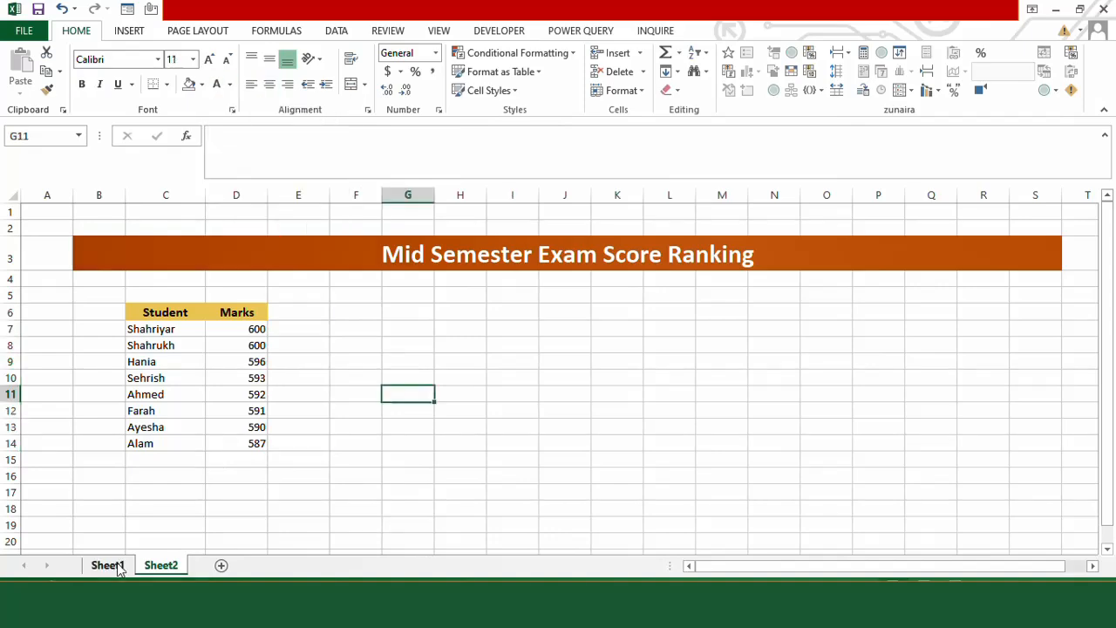
{"action": "left_click", "coordinate": [107, 566]}
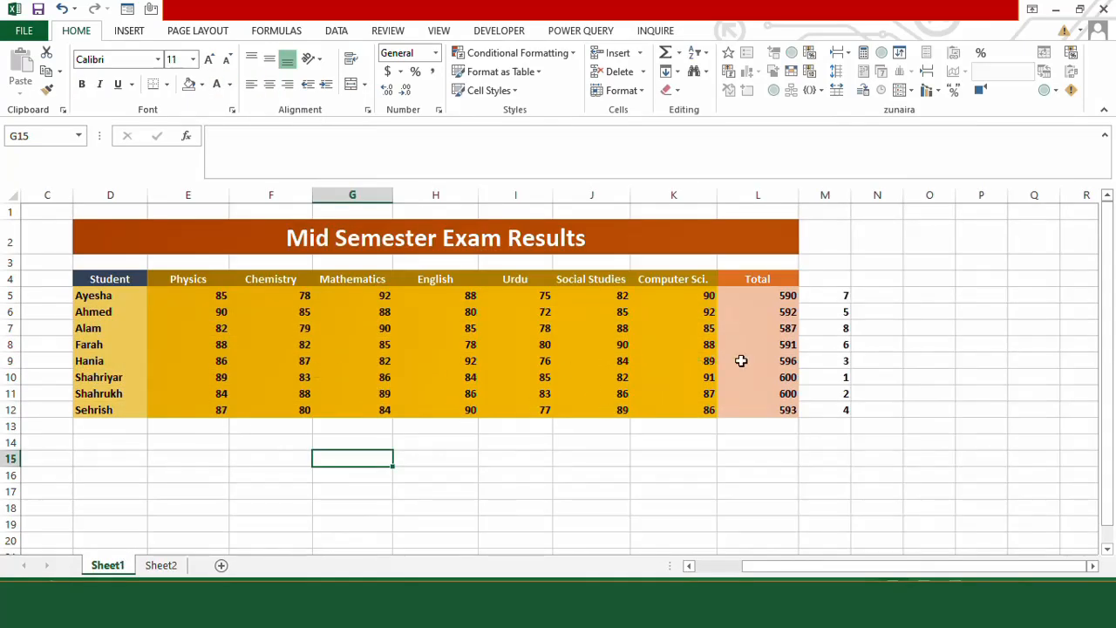
{"action": "left_click", "coordinate": [160, 565]}
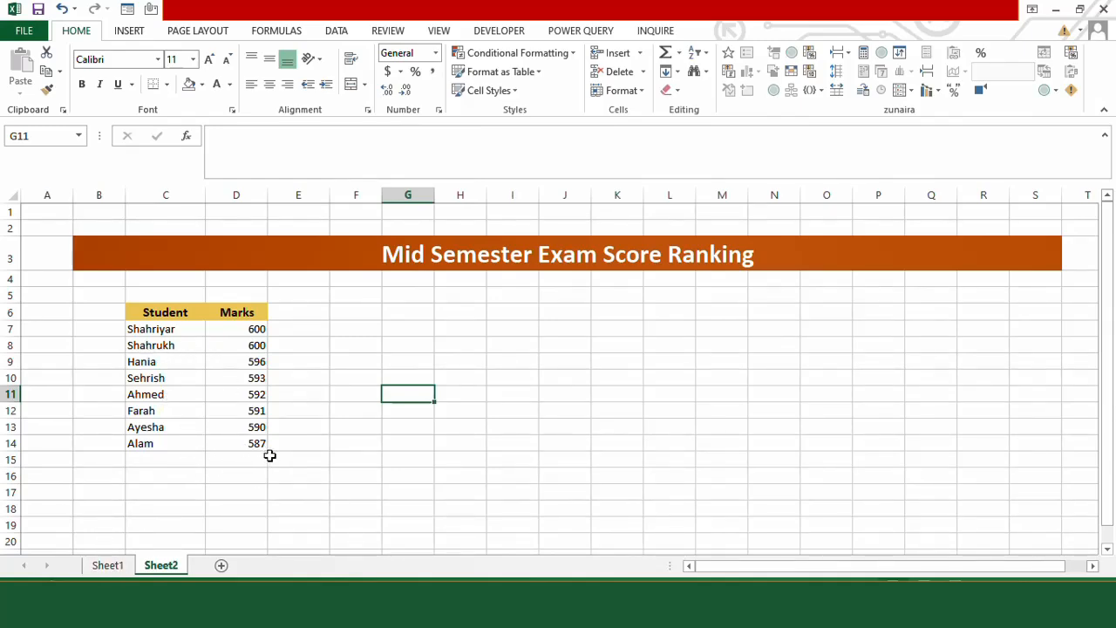
Set the total in L7 on Sheet1 to 610 and check the updated ranking on Sheet2
{"action": "left_click", "coordinate": [116, 565]}
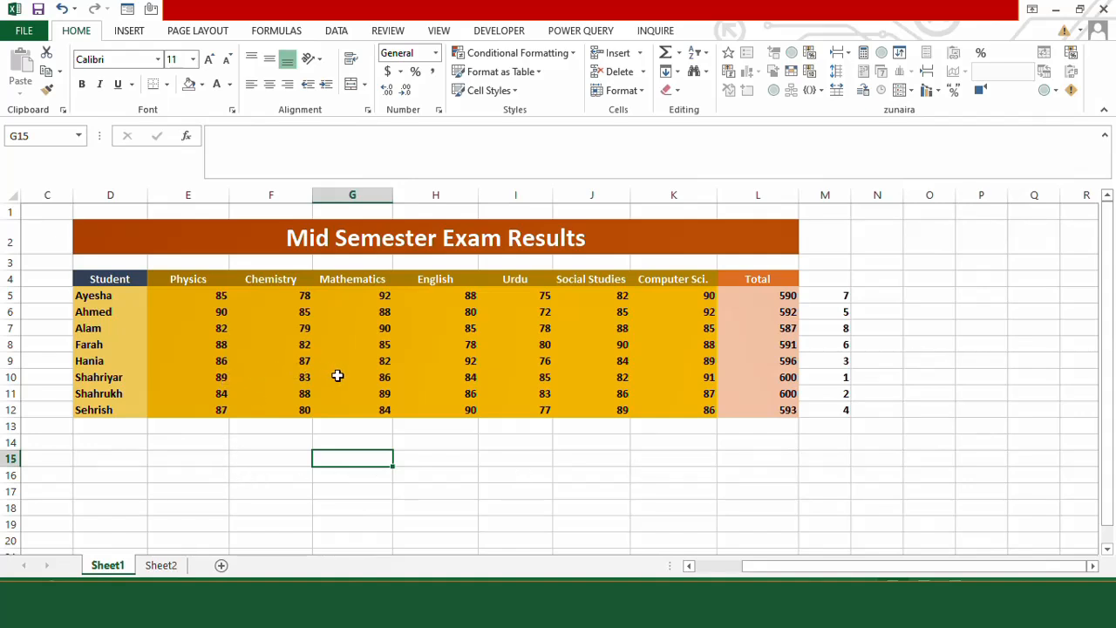
{"action": "left_click", "coordinate": [786, 325]}
{"action": "type", "text": "610"}
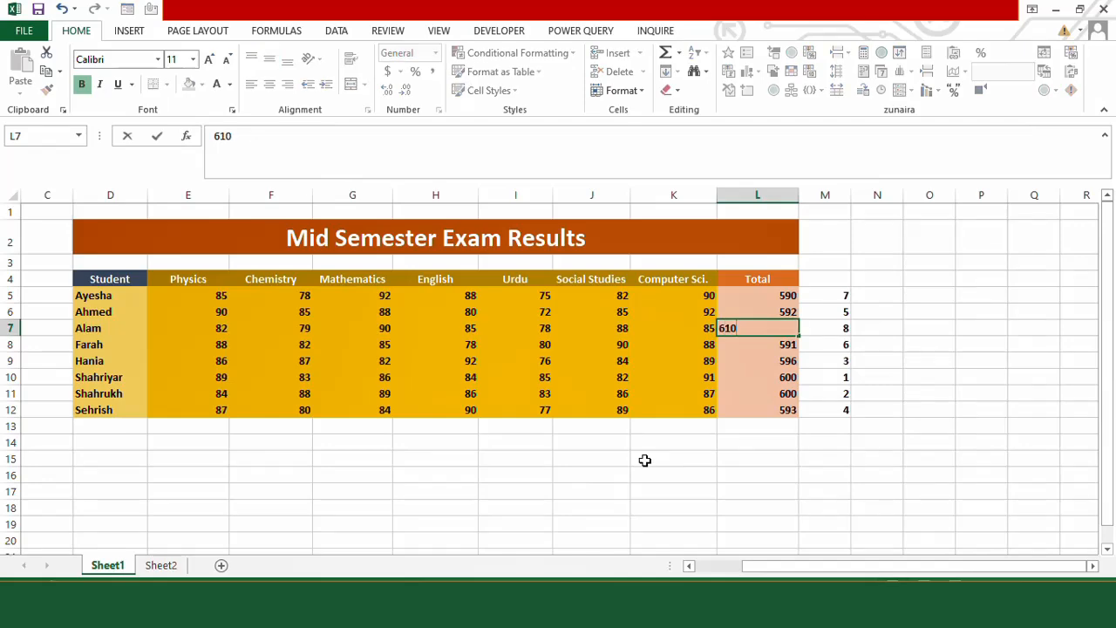
{"action": "key", "text": "Return"}
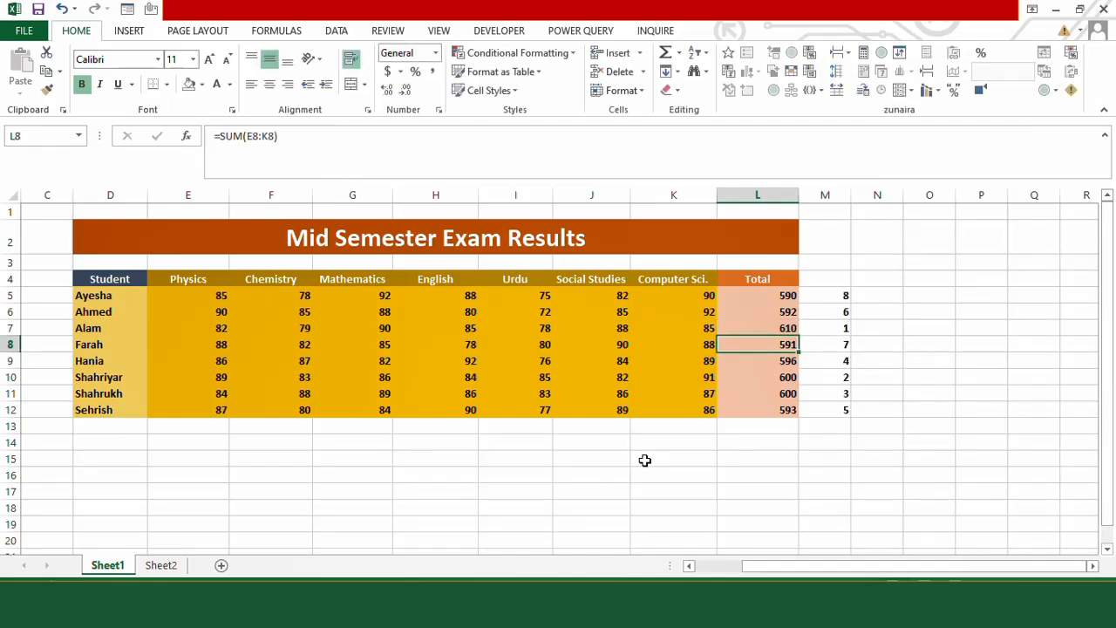
{"action": "left_click", "coordinate": [162, 565]}
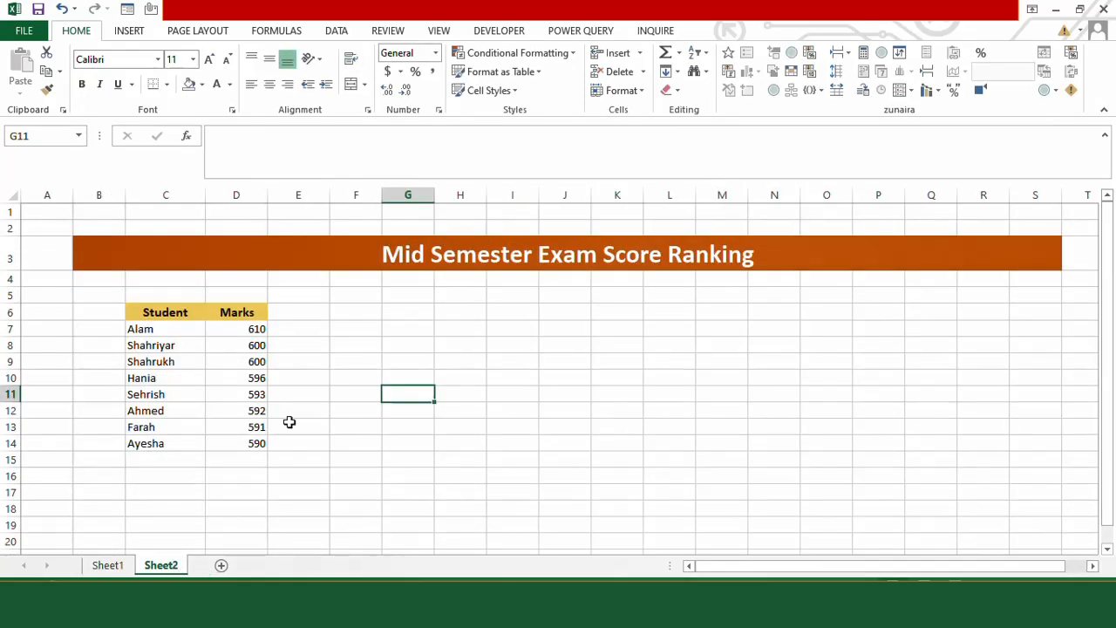